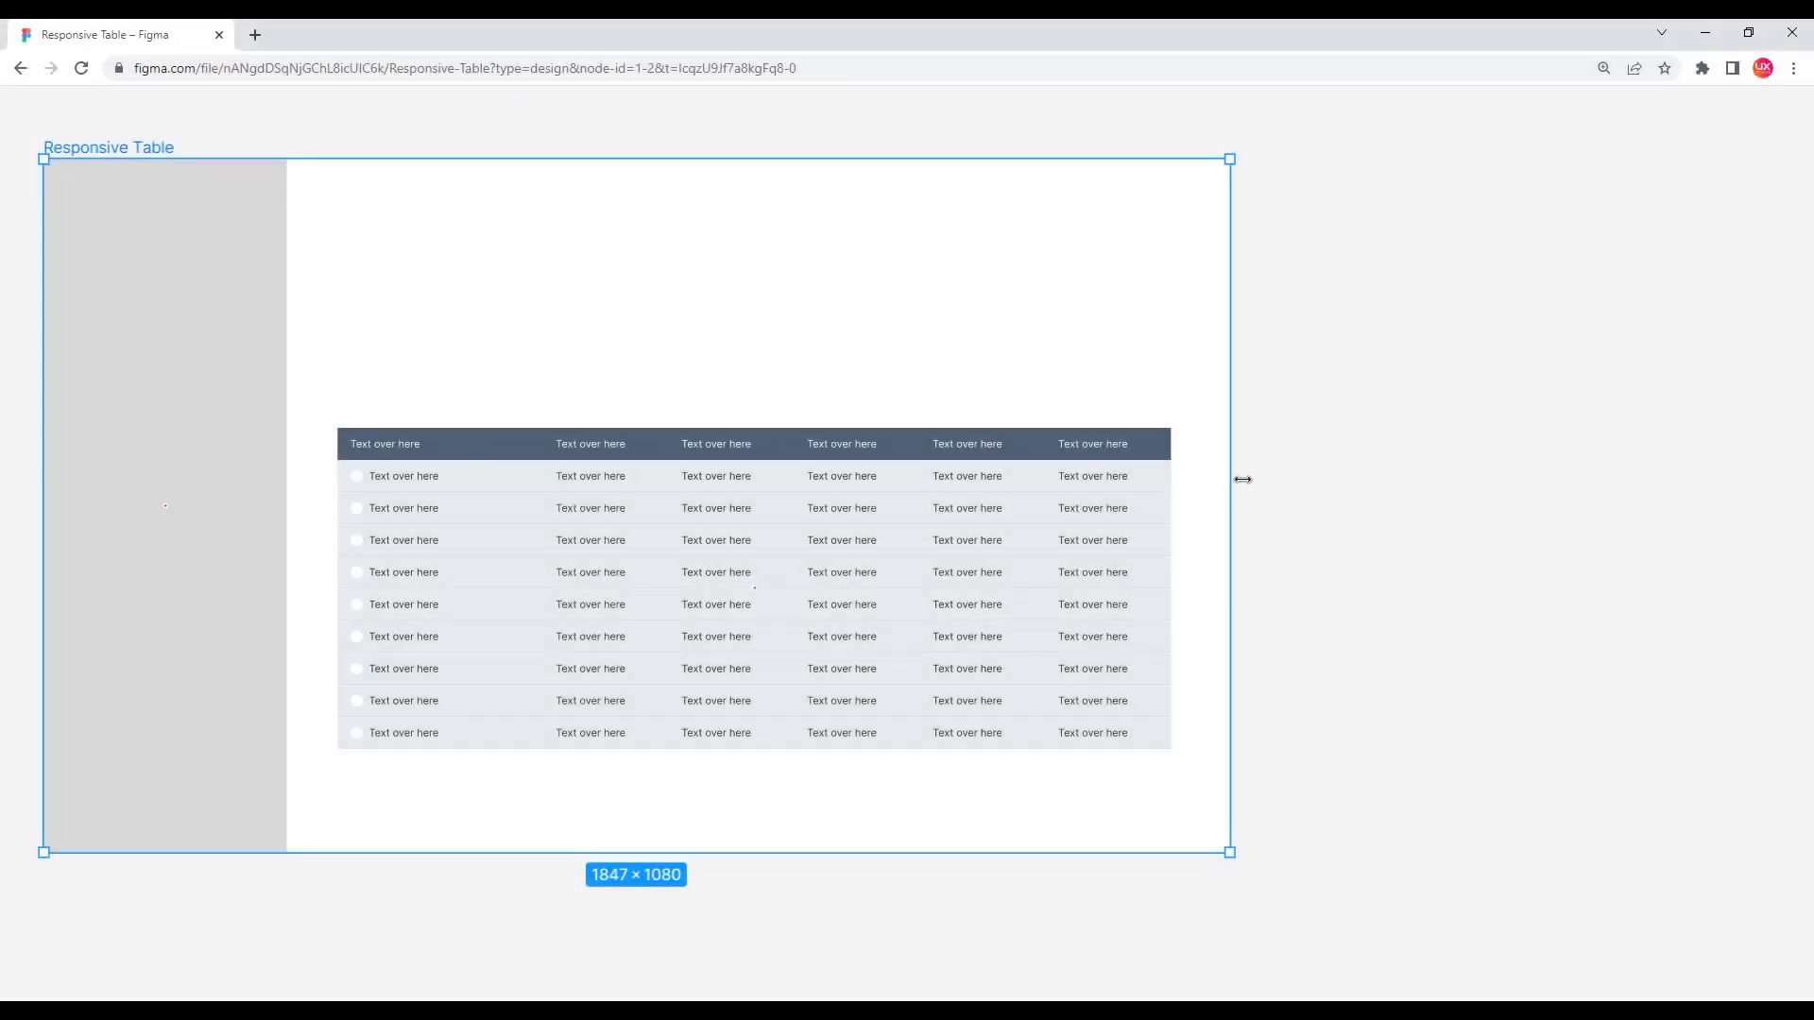
- Stretch the finished demo table wider to show it resizing with its frame
mouse_move(1242, 479)
mouse_down()
mouse_move(1383, 532)
mouse_move(1674, 556)
mouse_move(1582, 528)
mouse_move(1750, 528)
mouse_move(1582, 548)
mouse_move(1749, 545)
mouse_up()
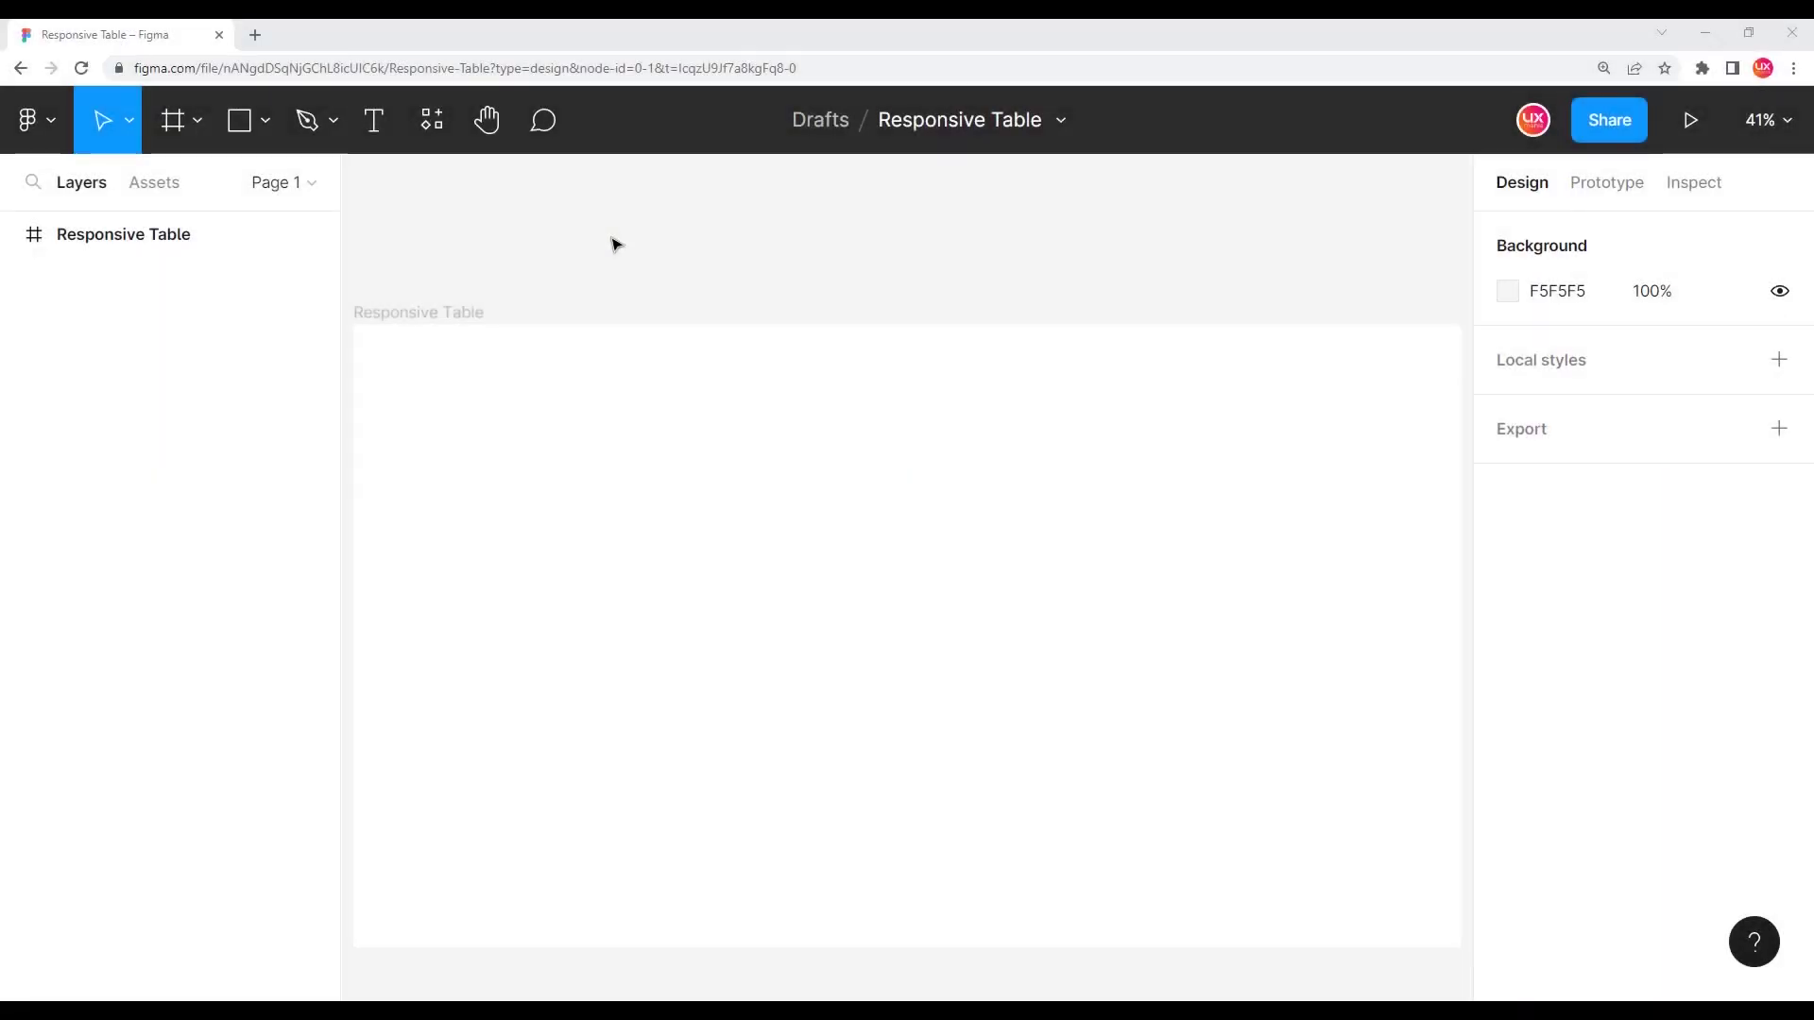
- Select the 1920×1080 Responsive Table frame and switch to the Frame tool
click(456, 314)
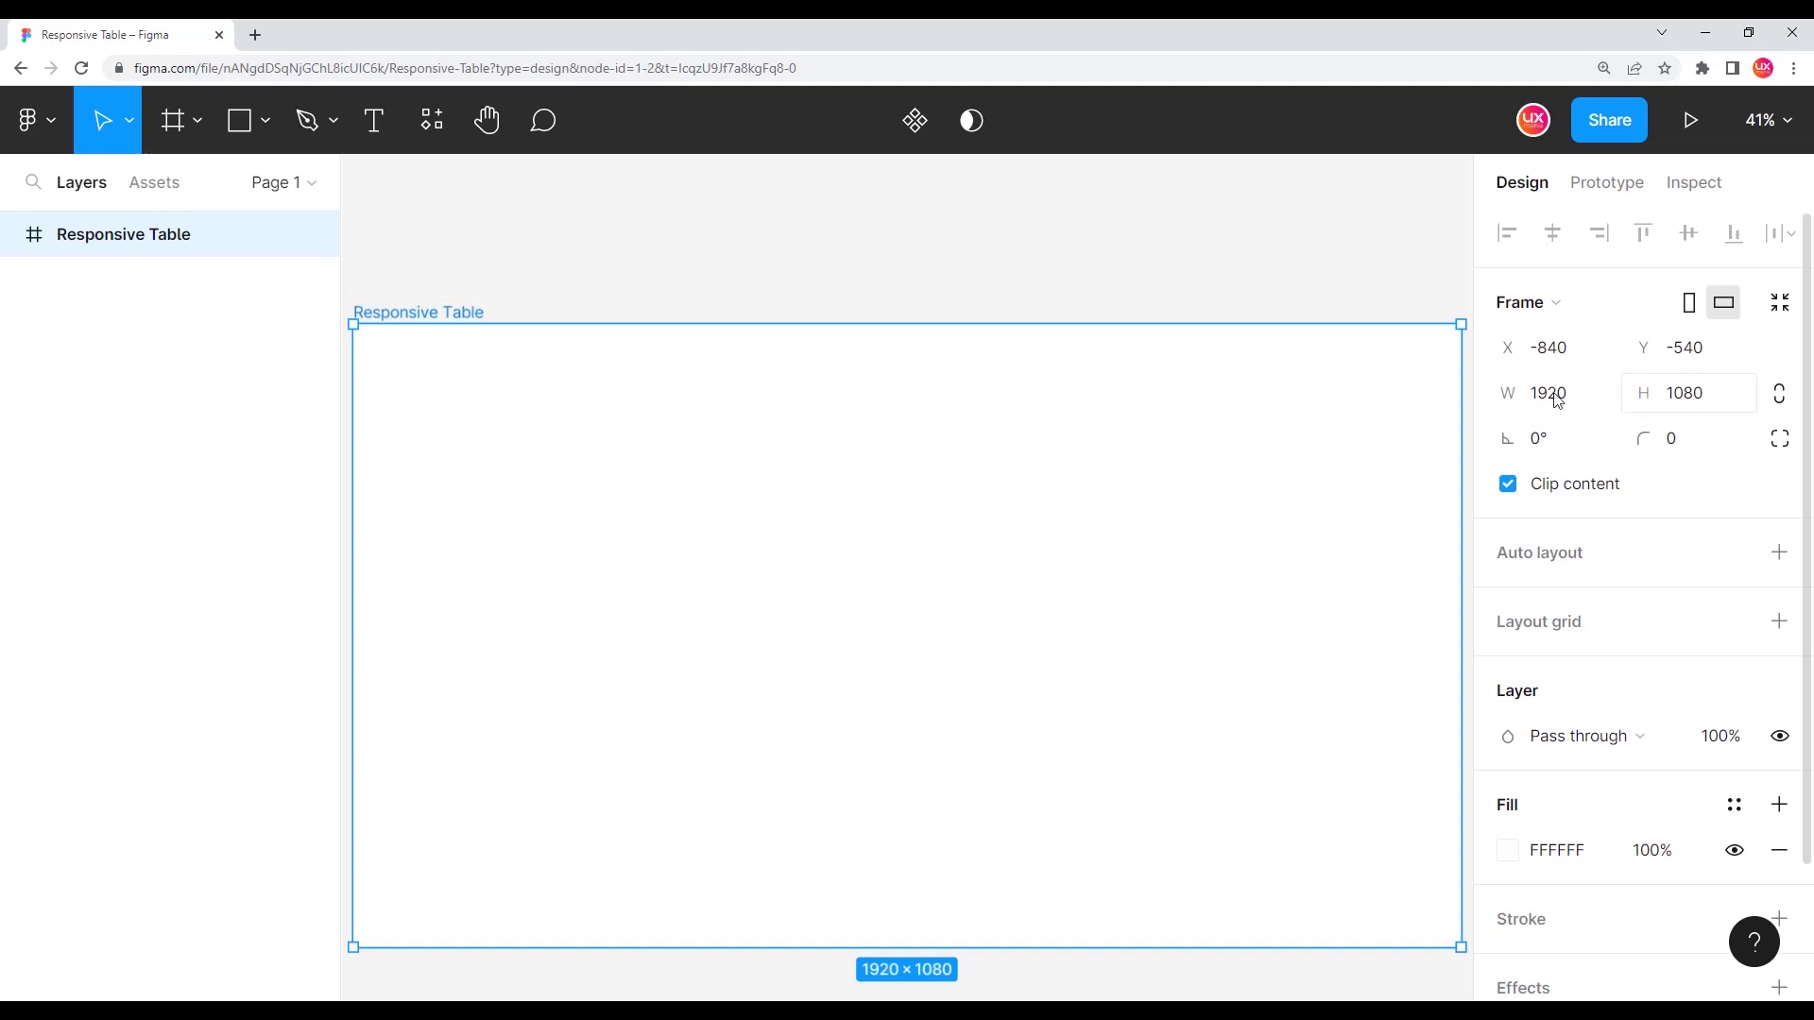
click(567, 251)
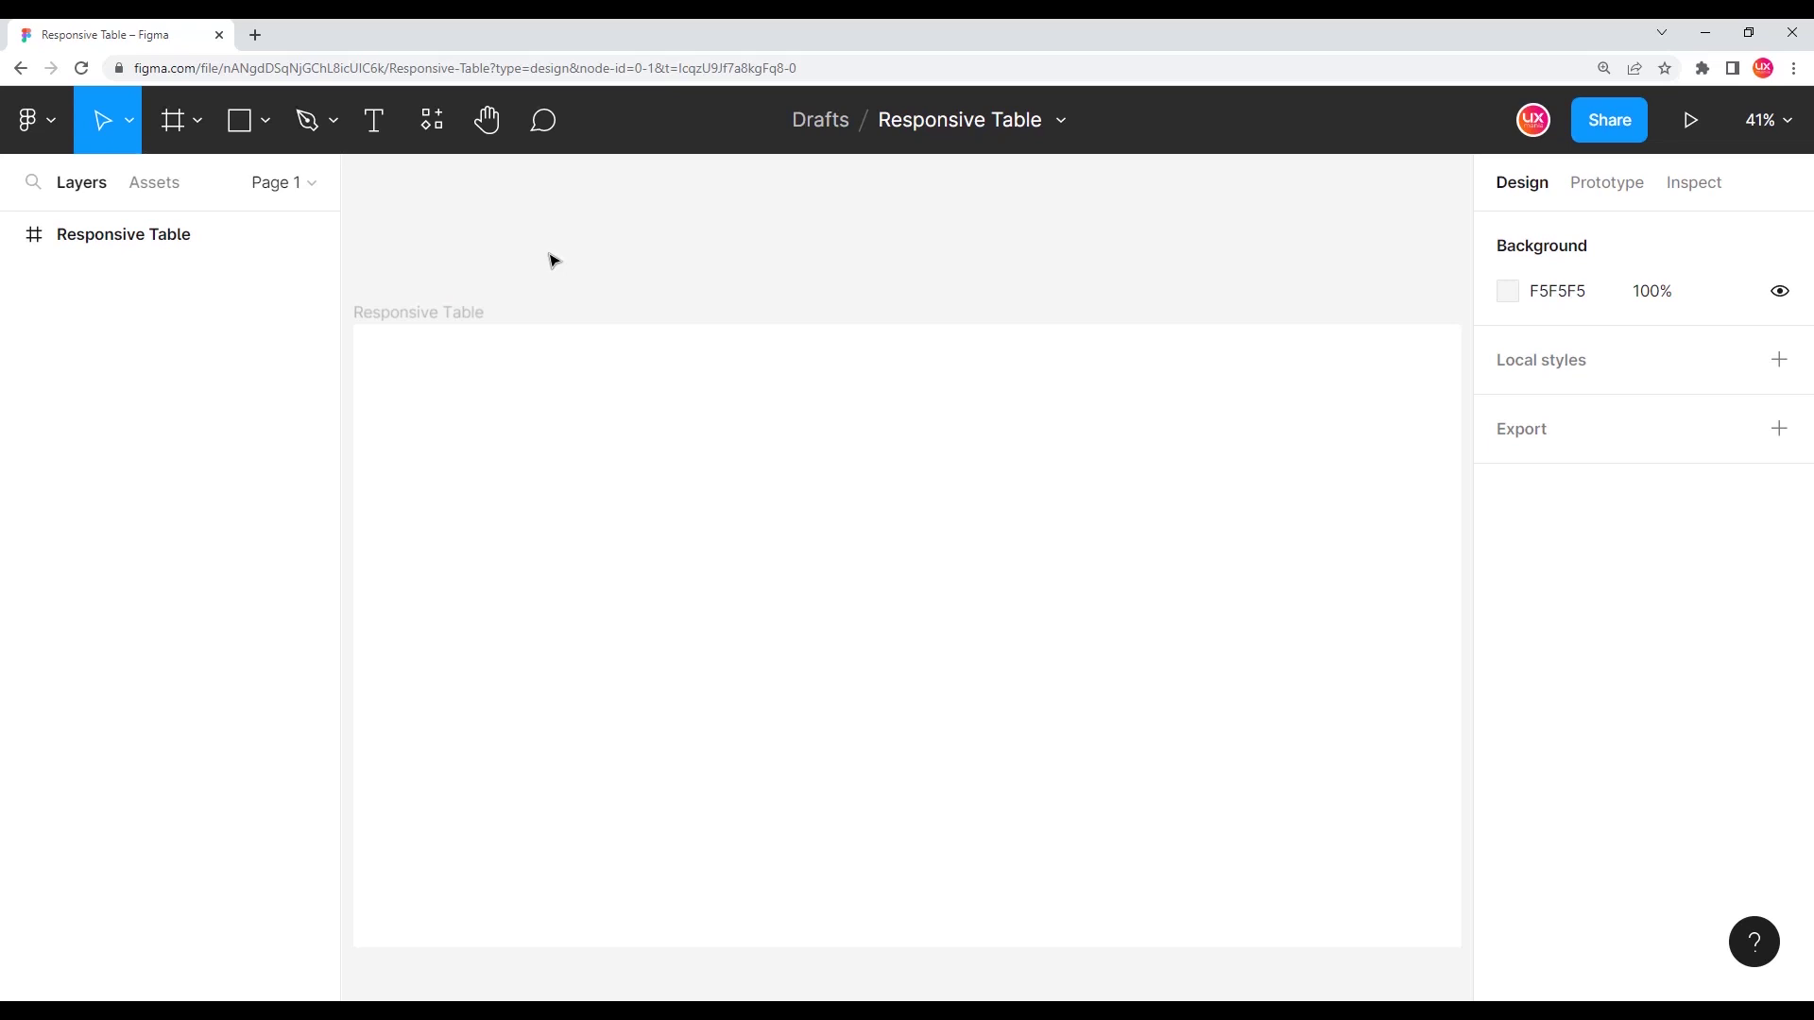
scroll(554, 261, down, 2)
scroll(554, 261, up, 2)
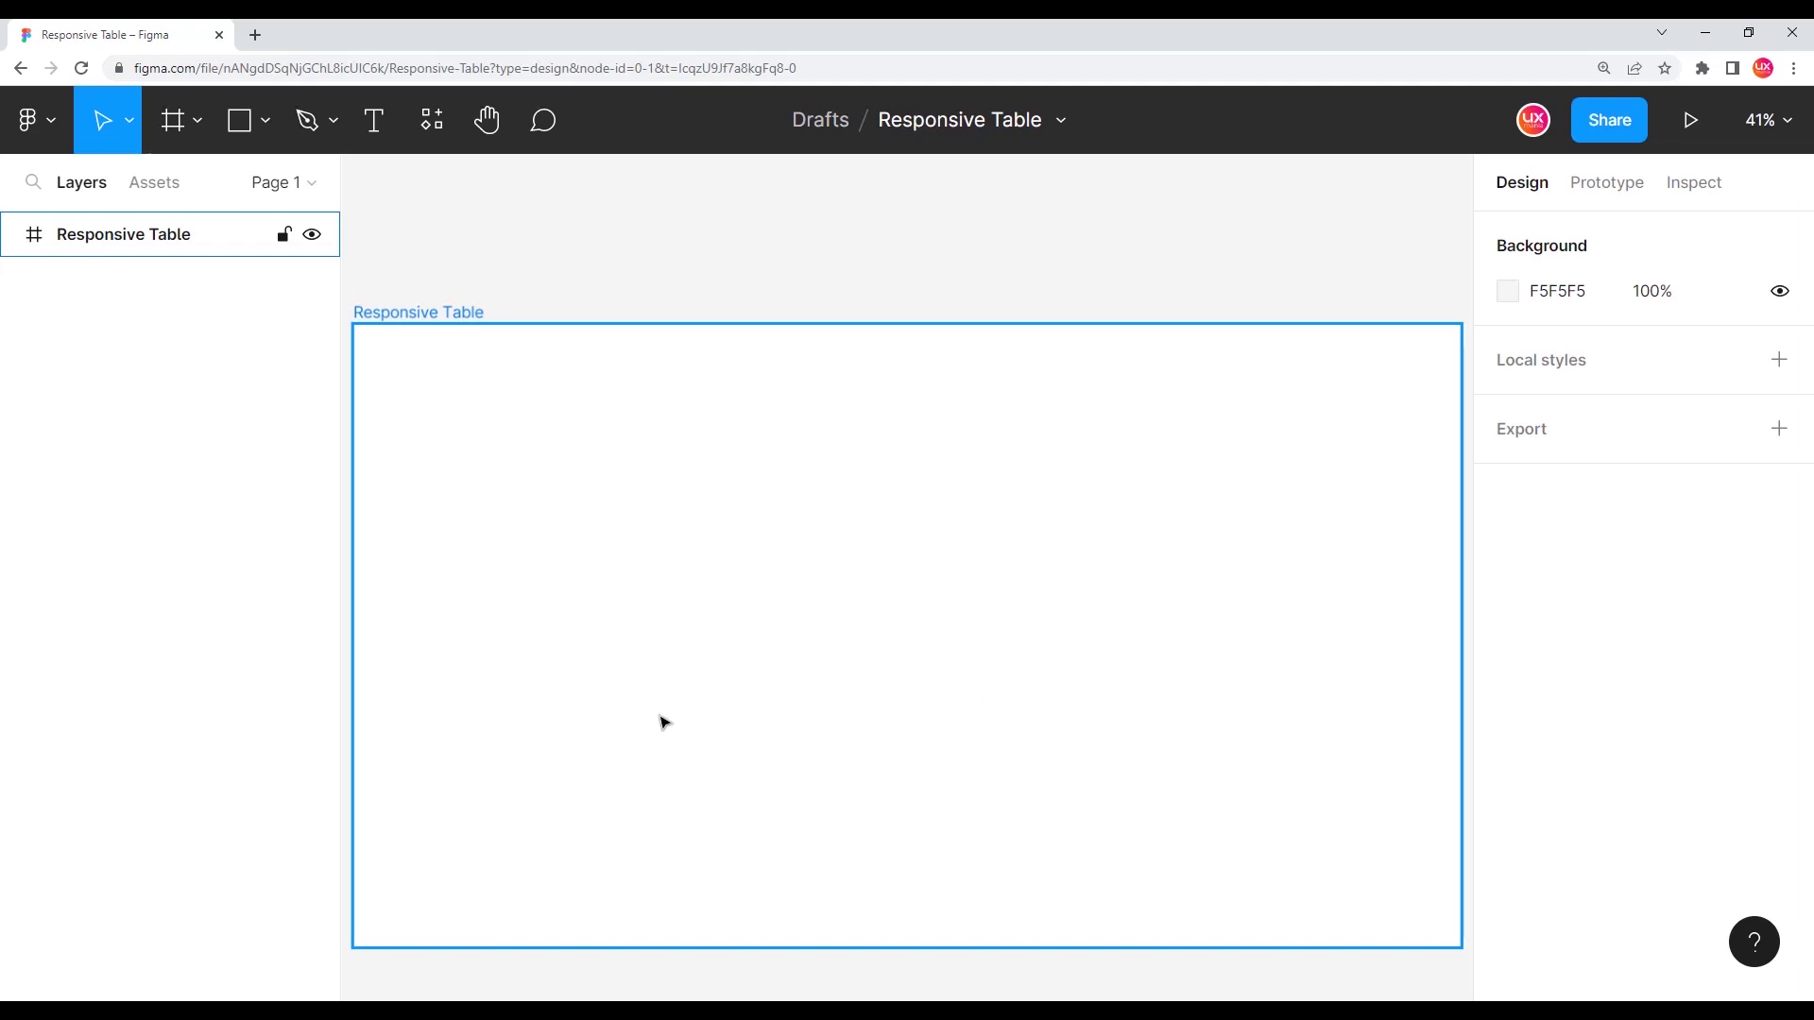
click(733, 421)
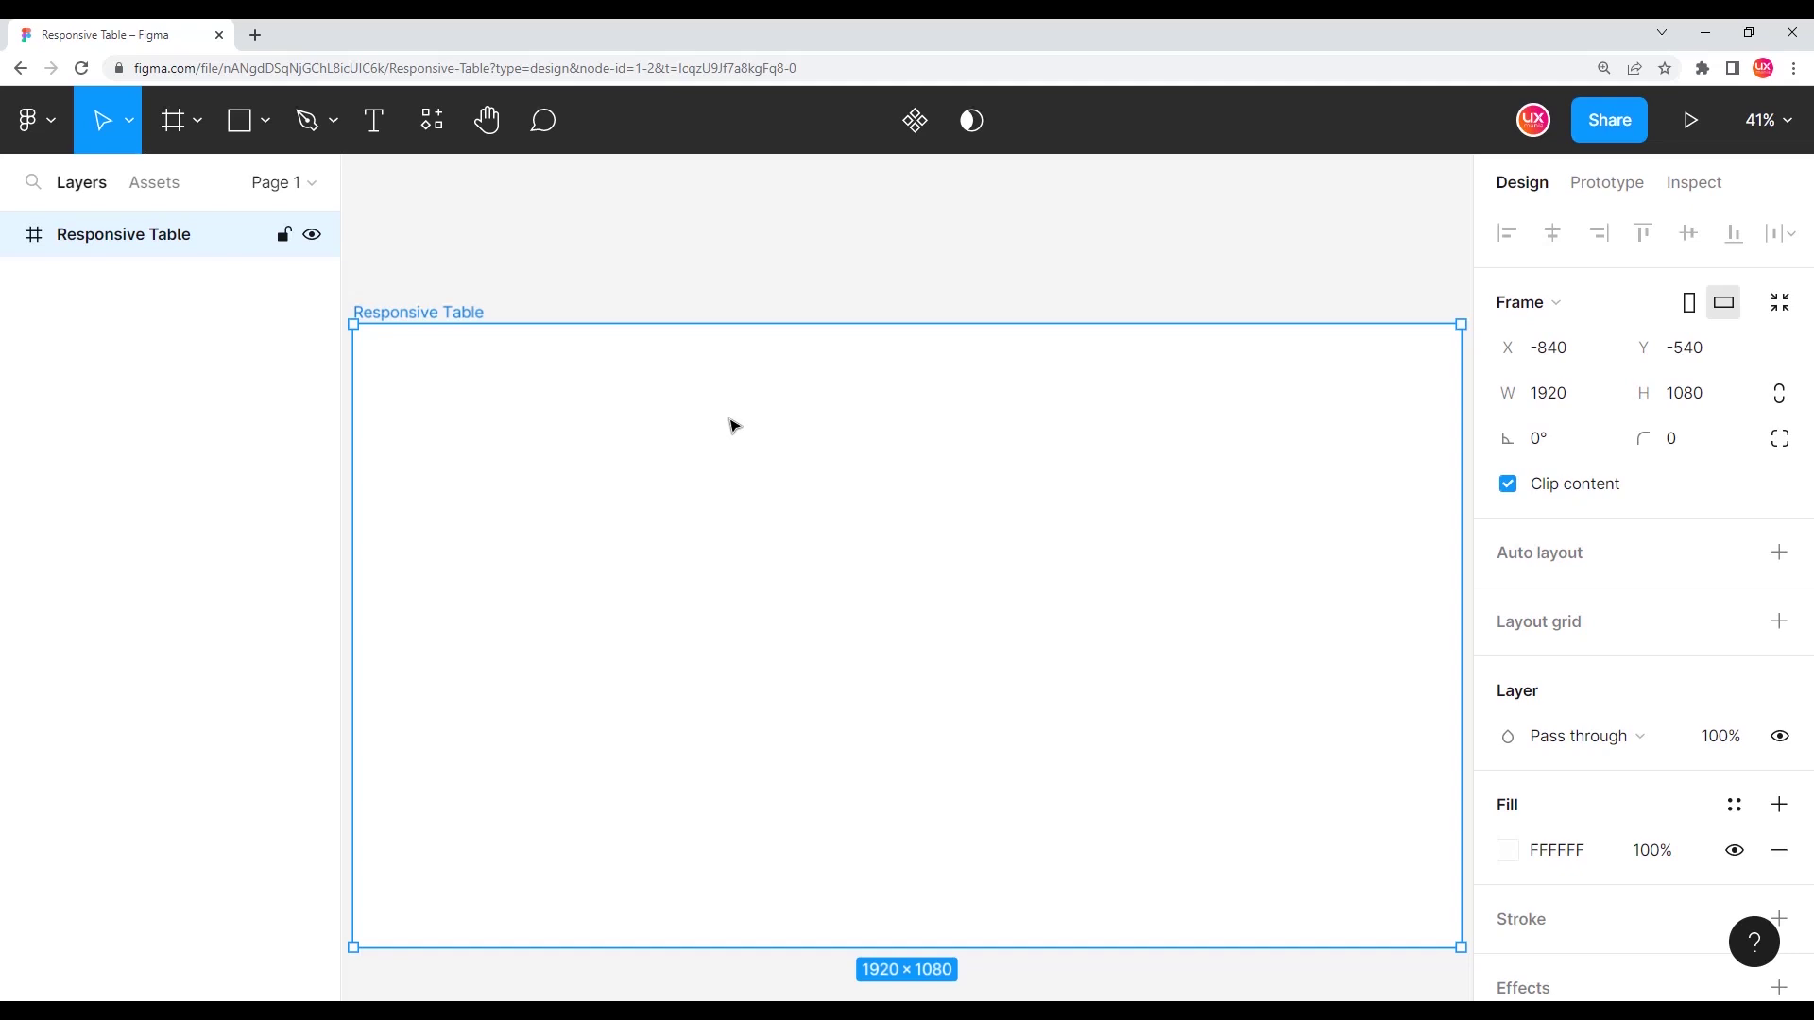
key(f)
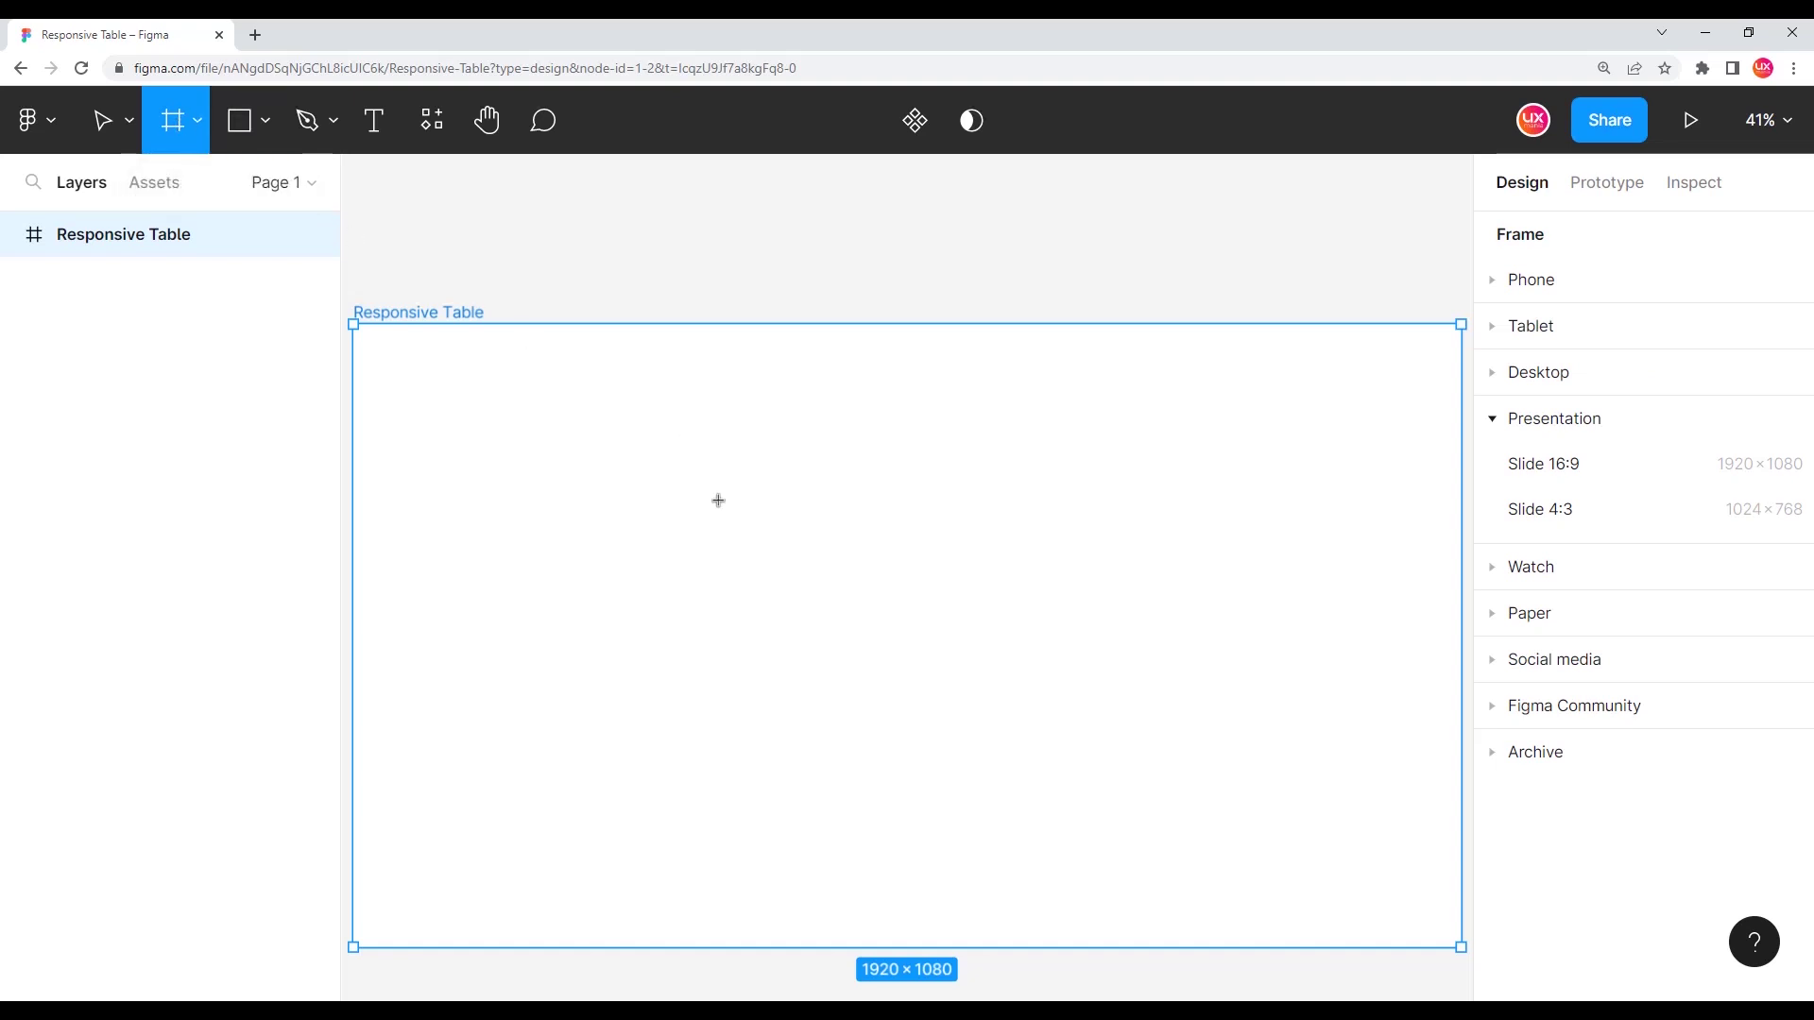
- Draw a 1280×693 Frame 1 inside Responsive Table and apply auto layout
mouse_move(664, 471)
mouse_down()
mouse_move(1370, 819)
mouse_move(1407, 880)
mouse_up()
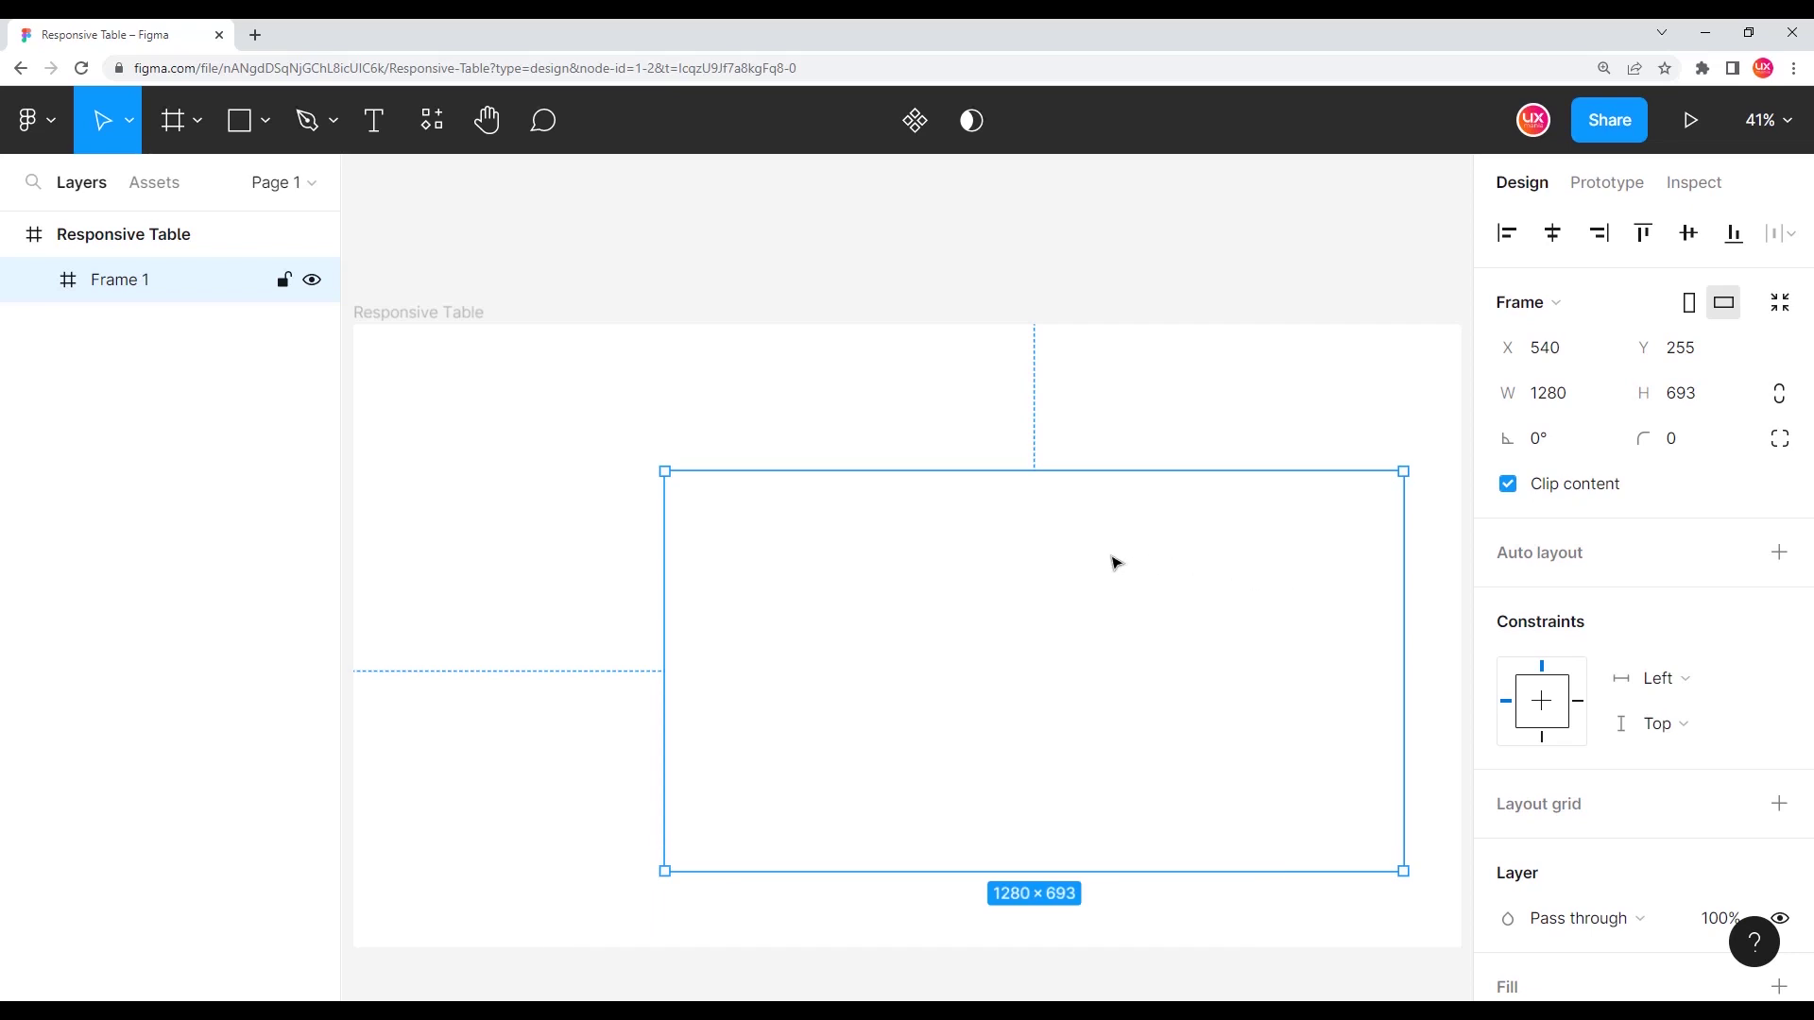
key(shift+a)
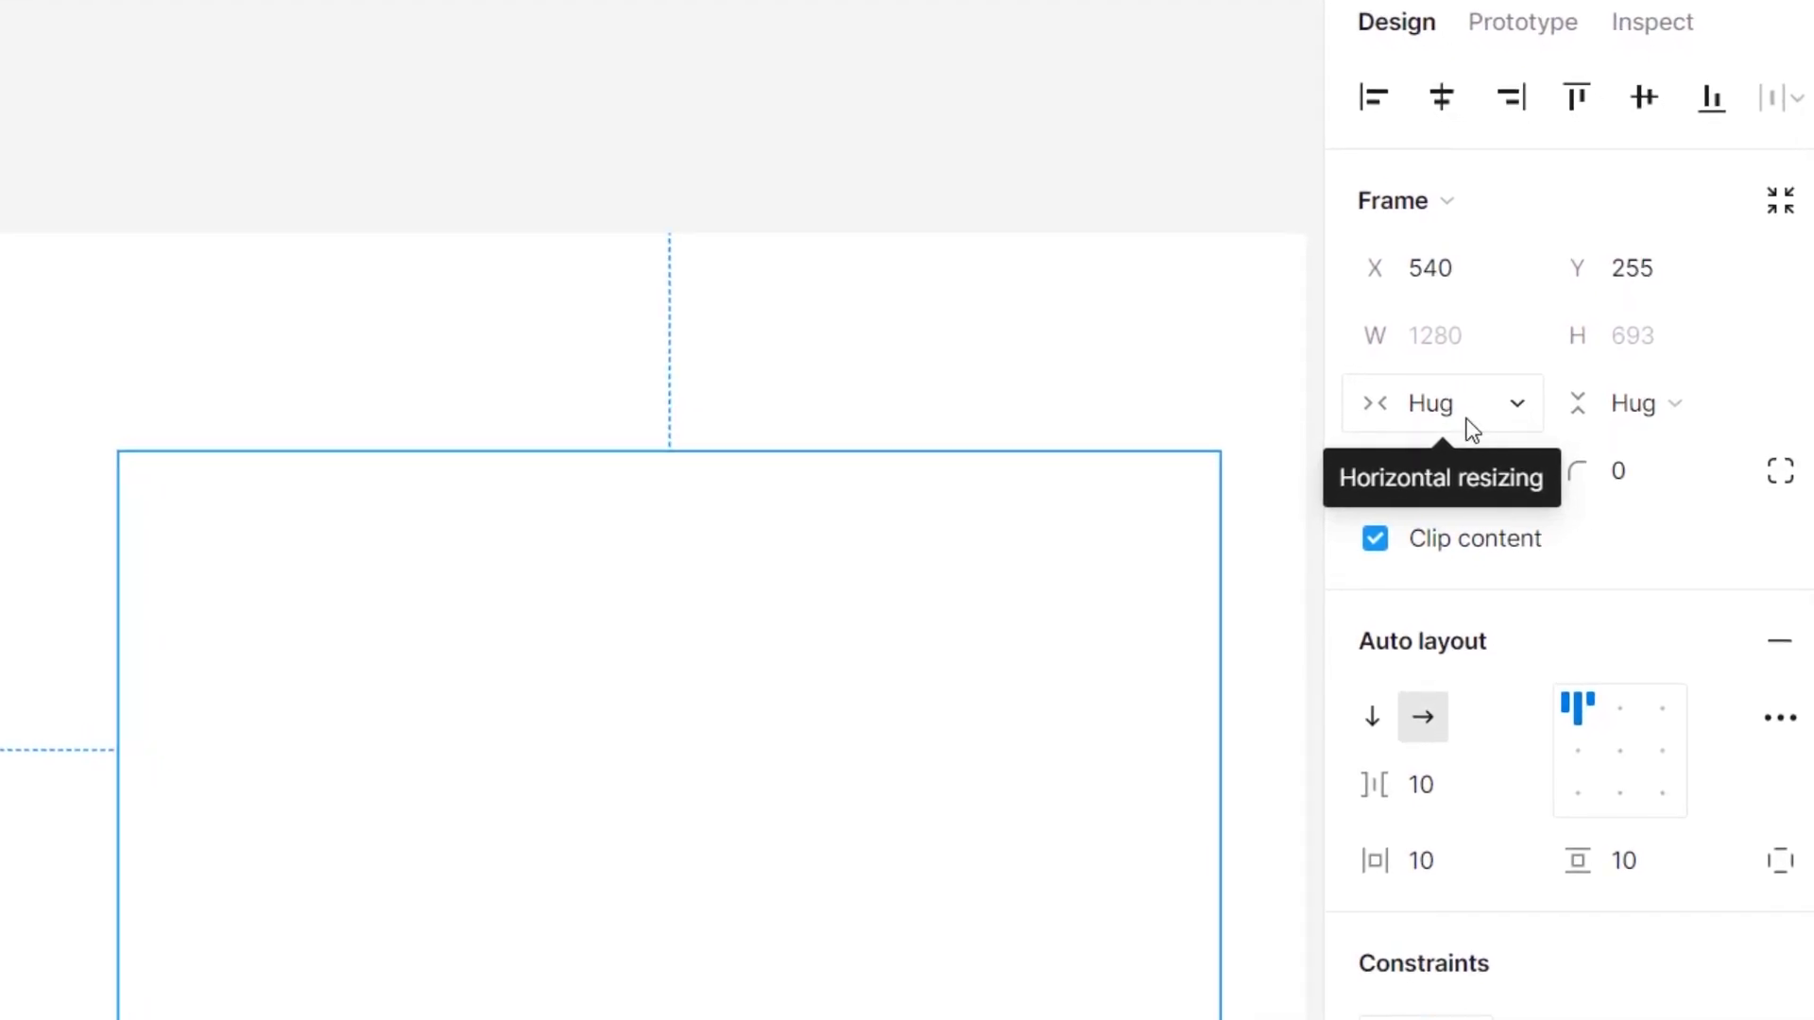
- Set the inner frame's width and height resizing to Fixed at 1280×693
click(1489, 418)
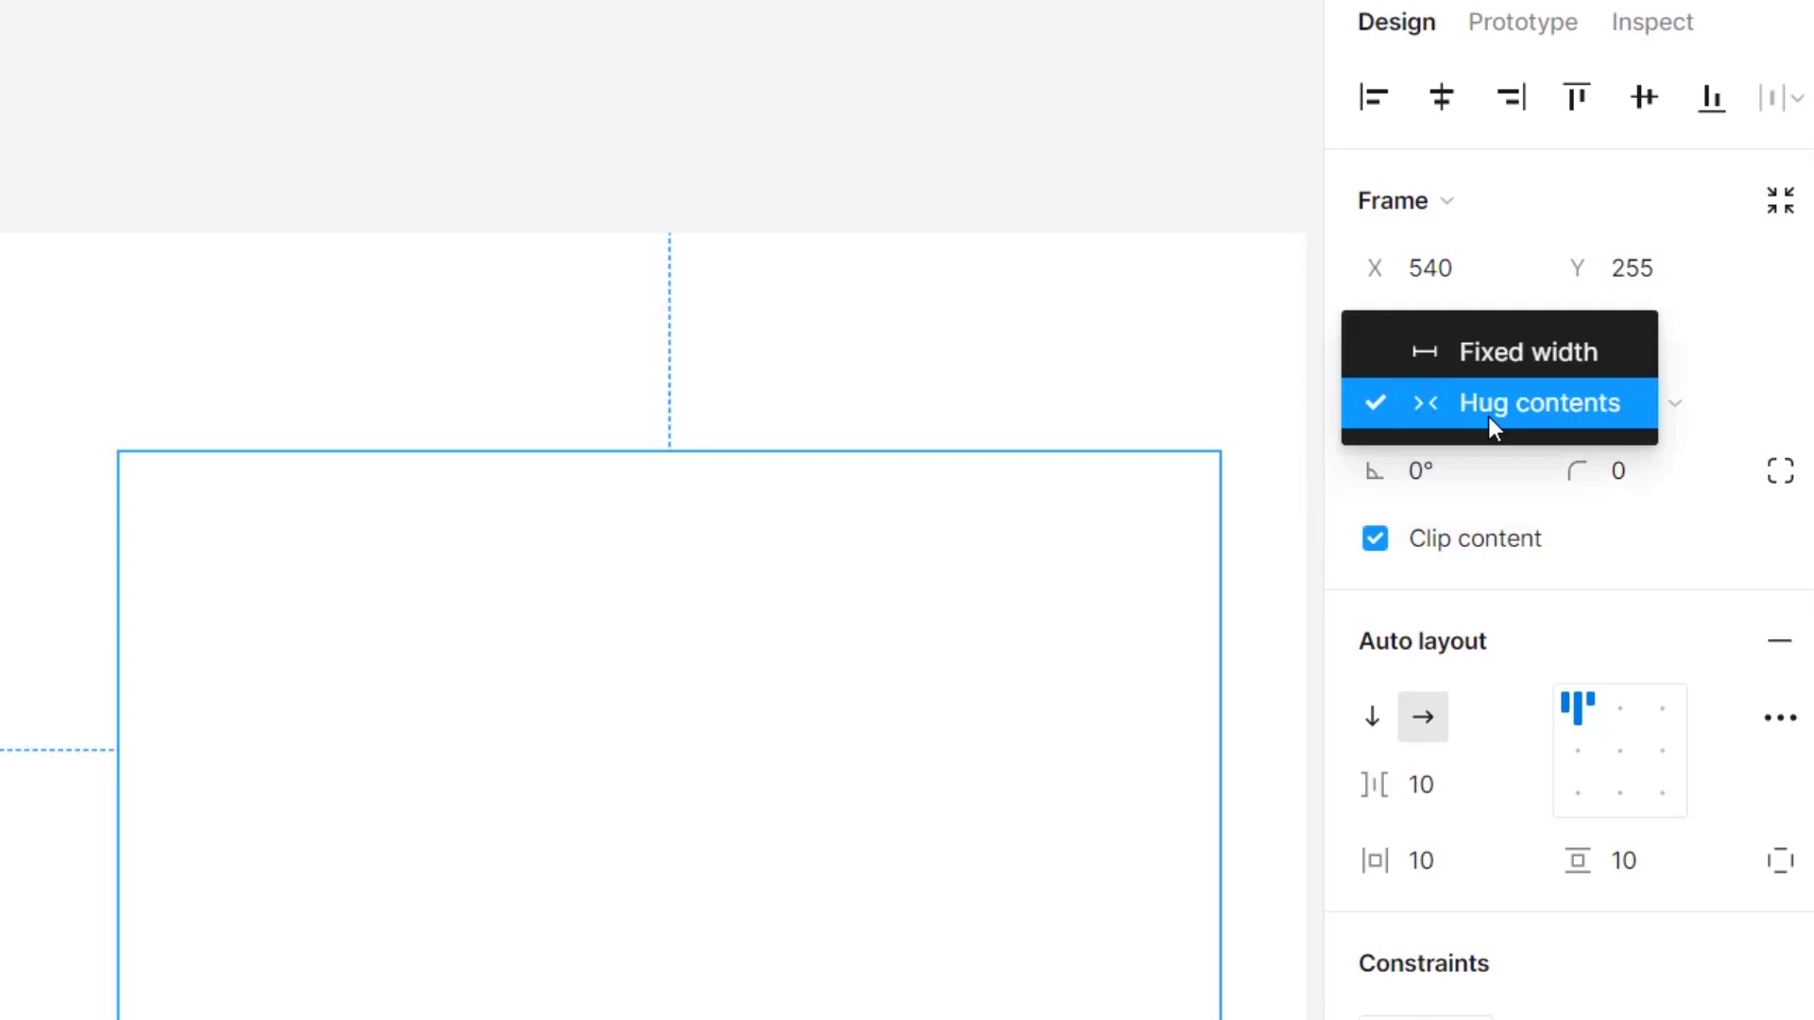
click(1500, 359)
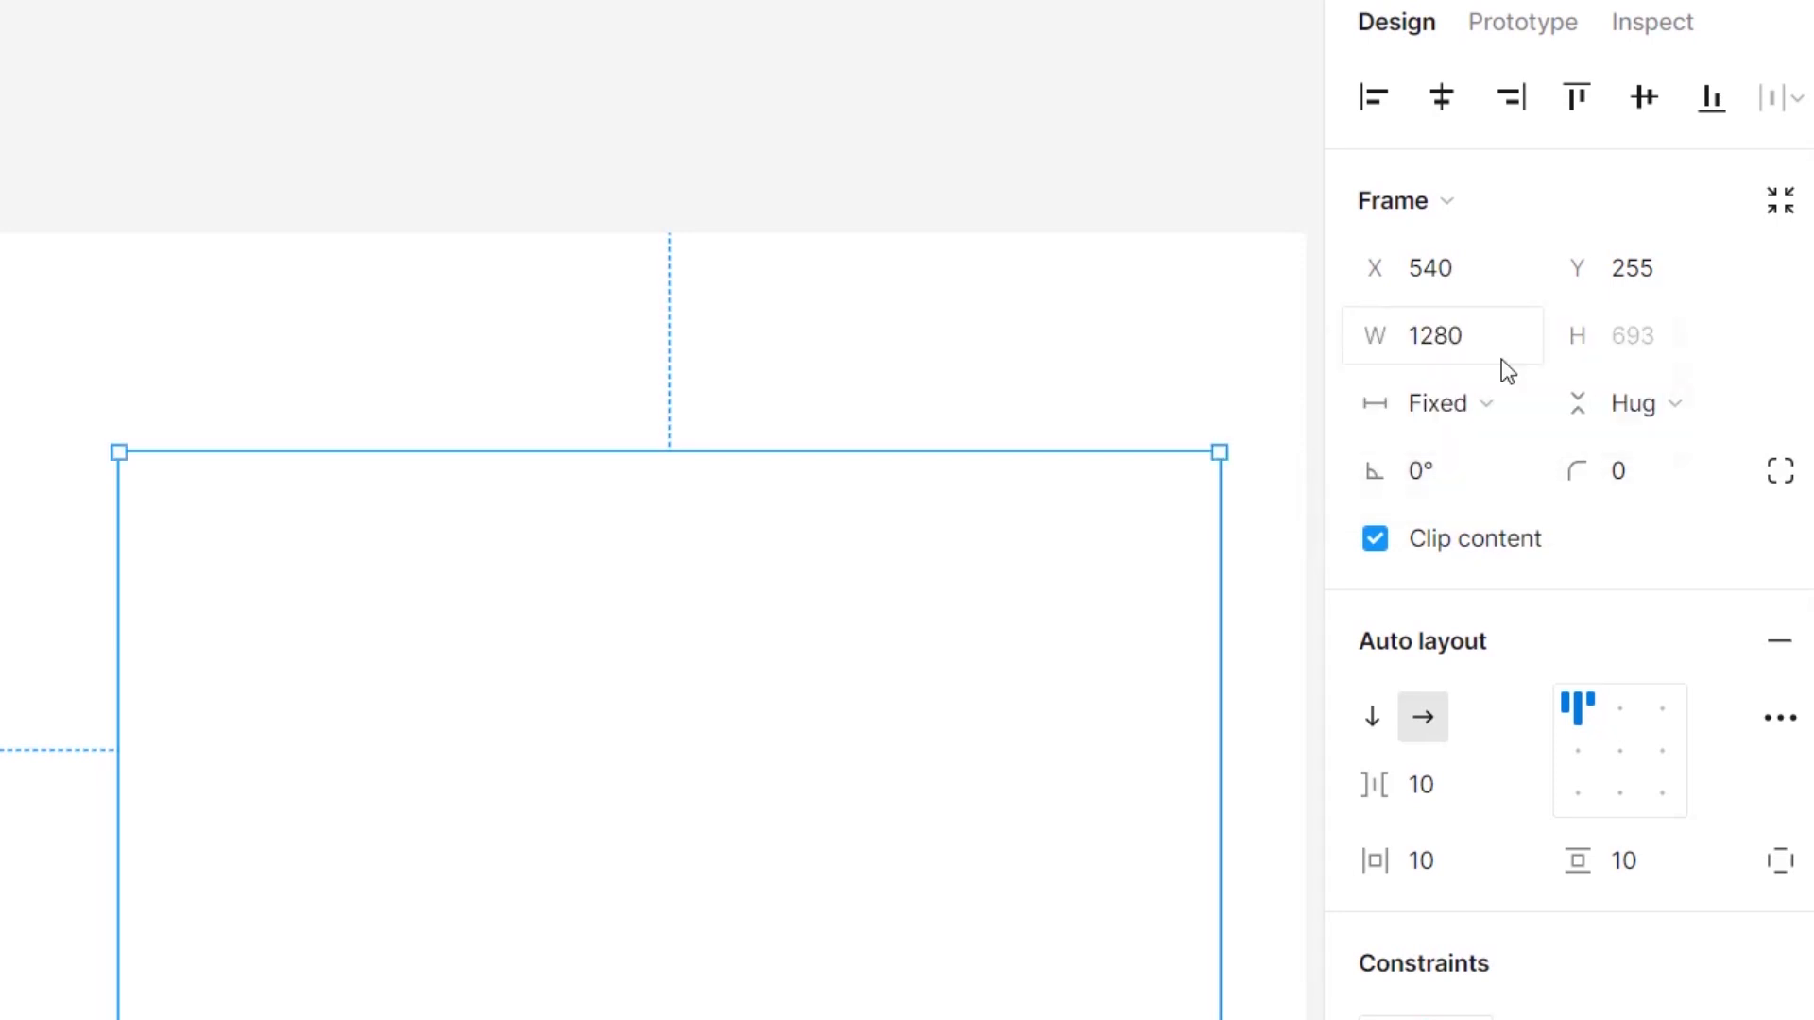
click(1640, 412)
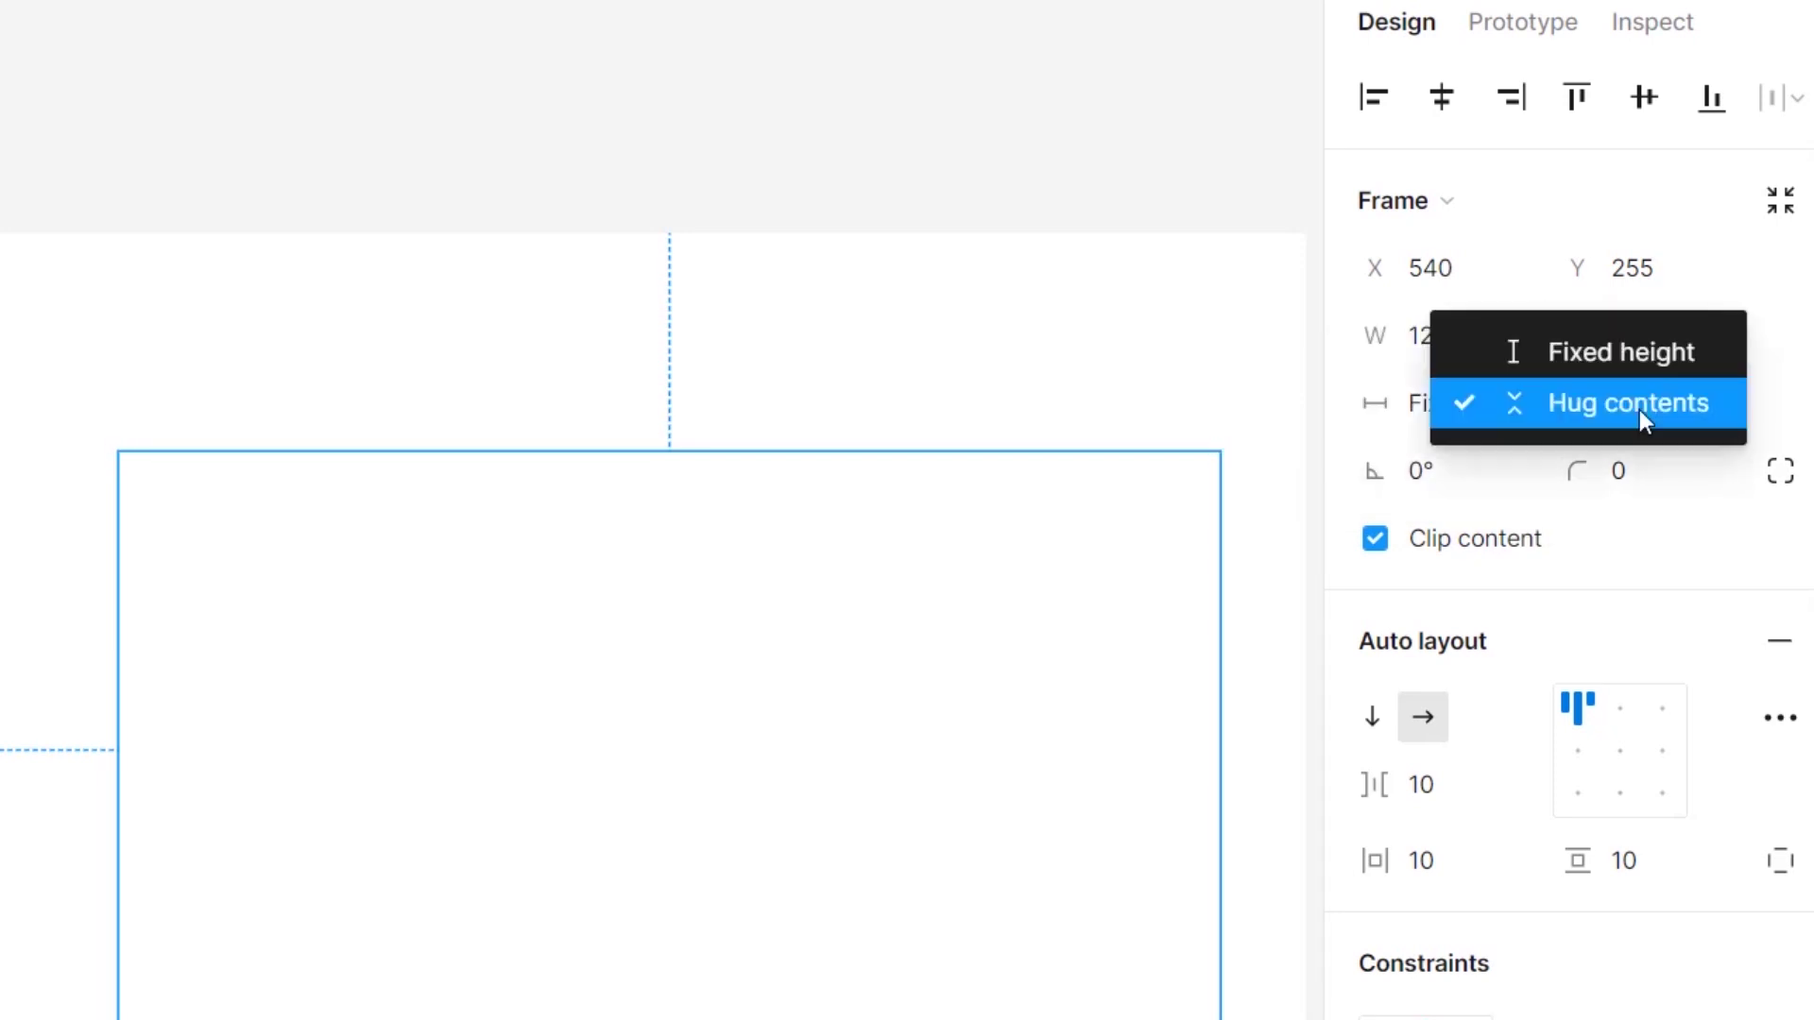
click(1647, 350)
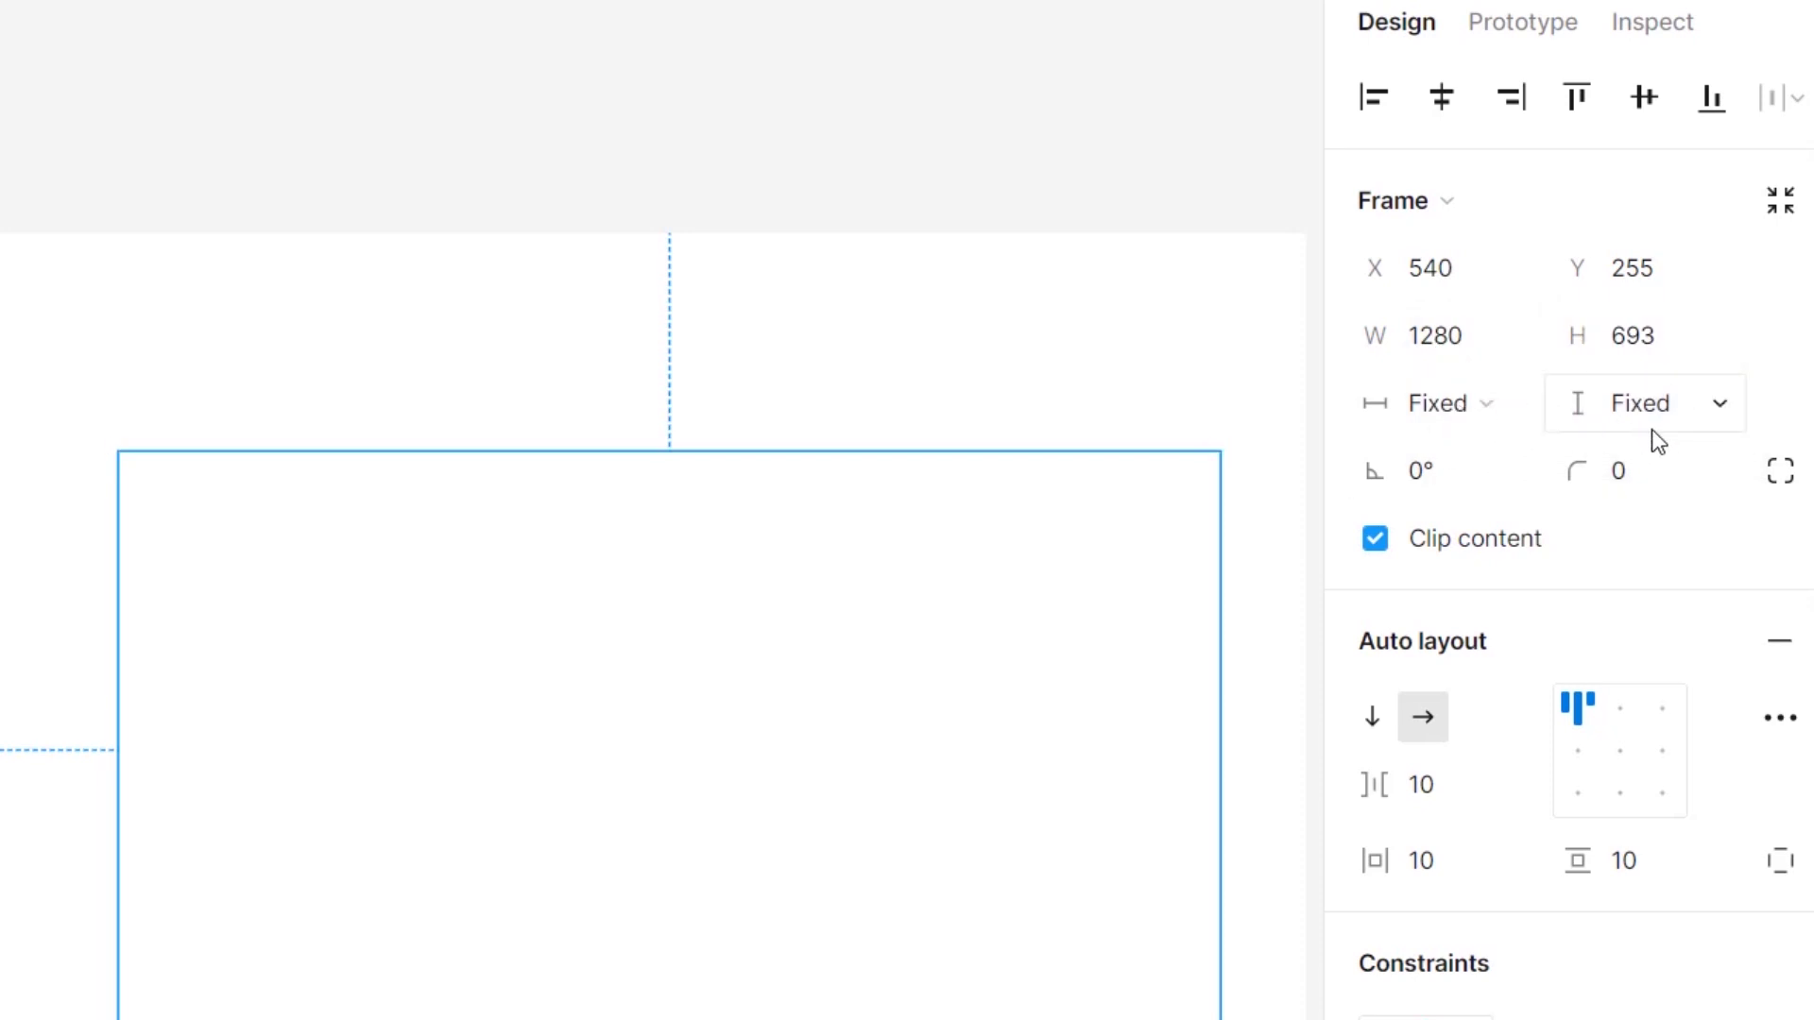
click(1481, 425)
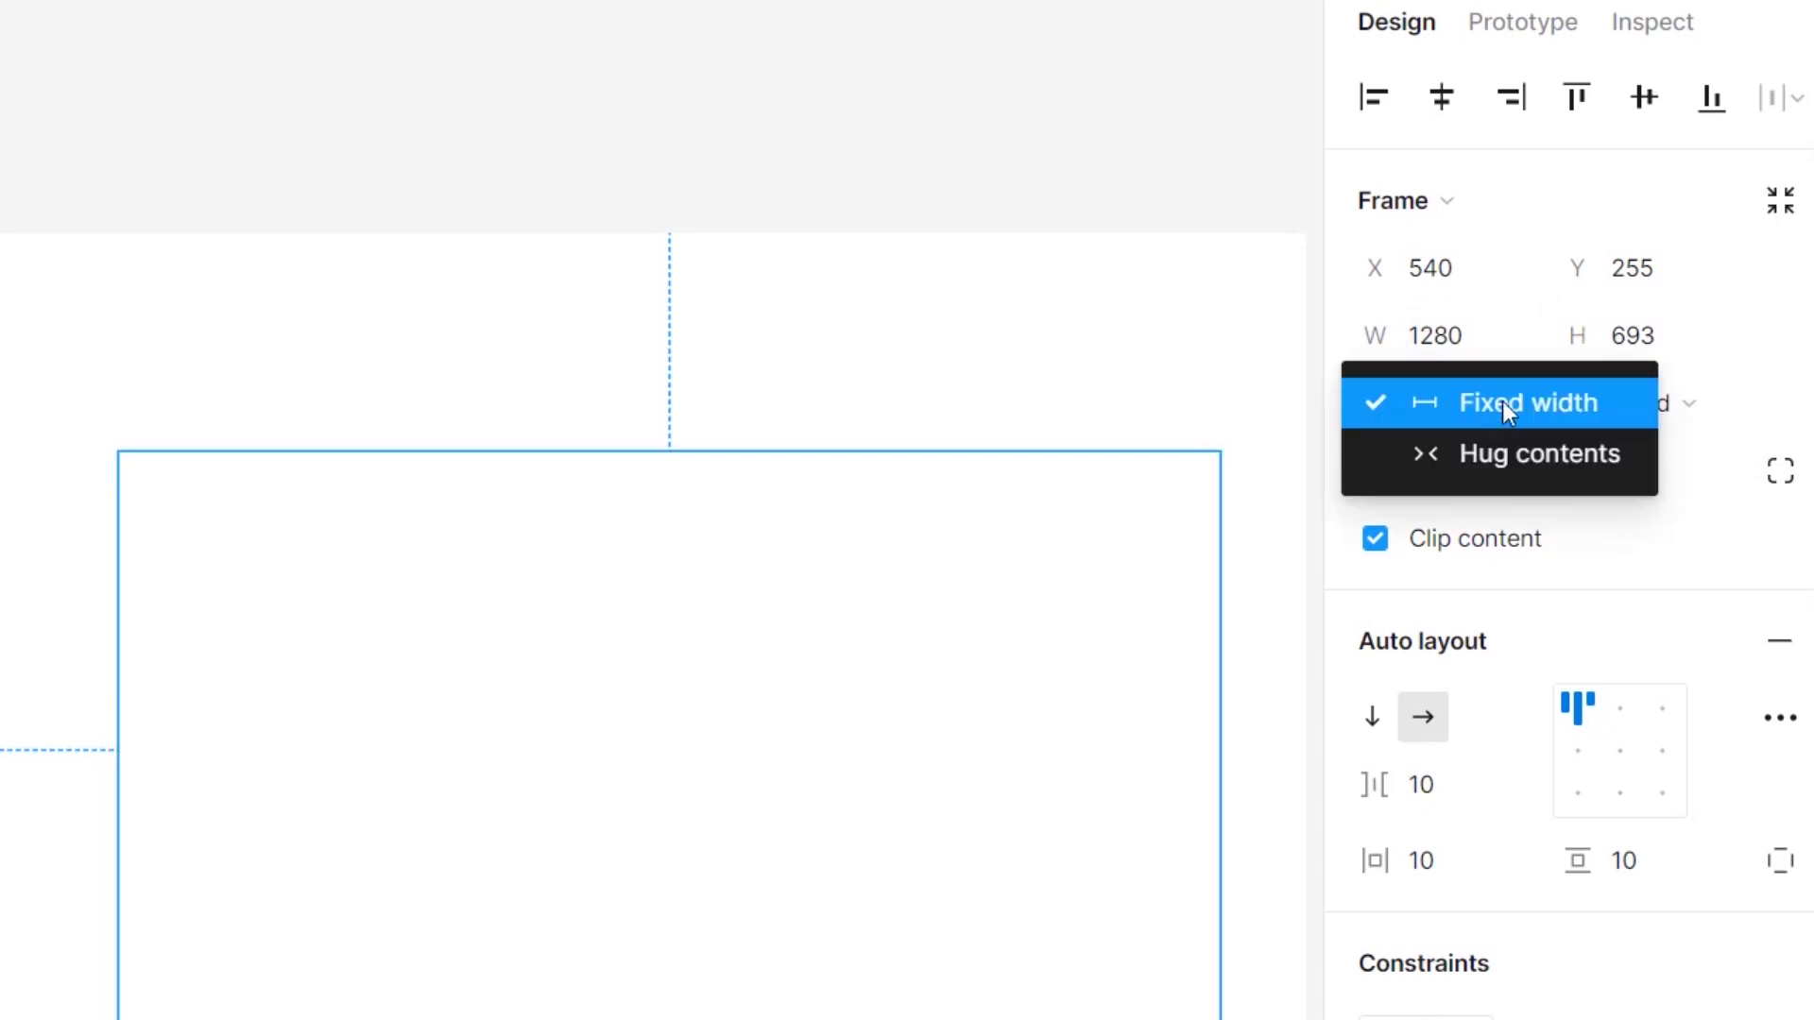
click(1506, 405)
click(1691, 415)
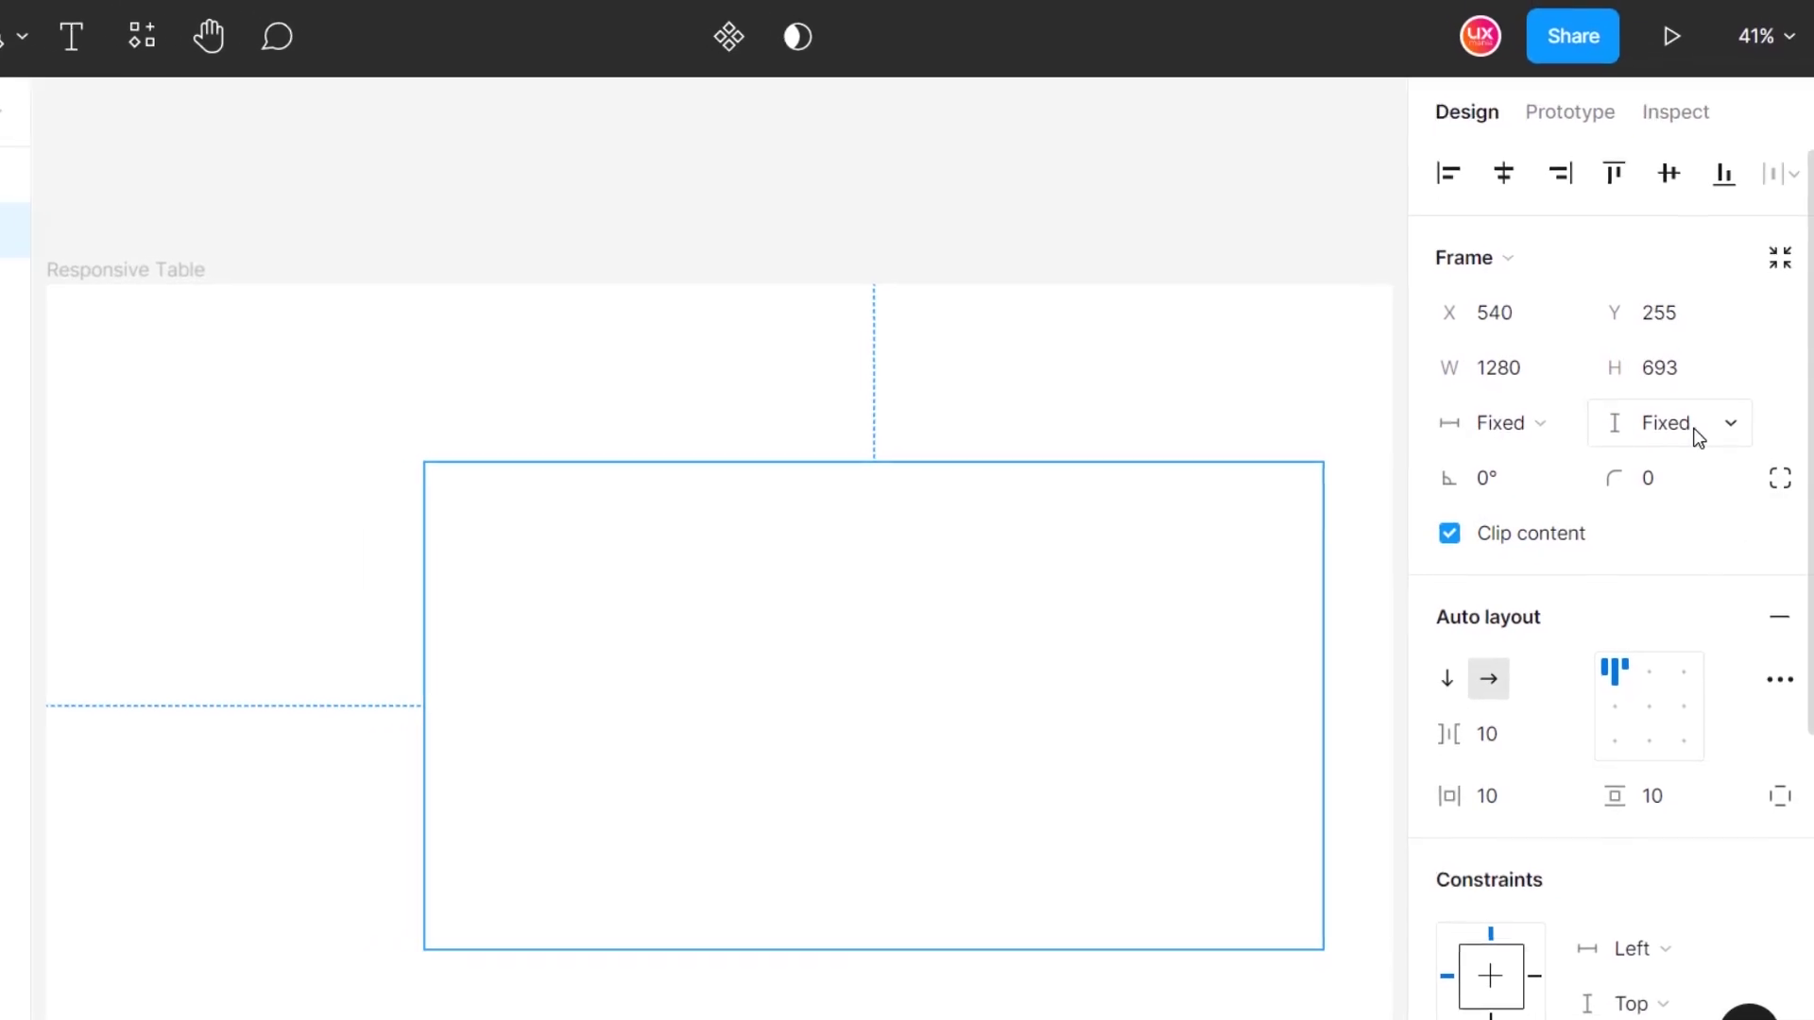
click(739, 411)
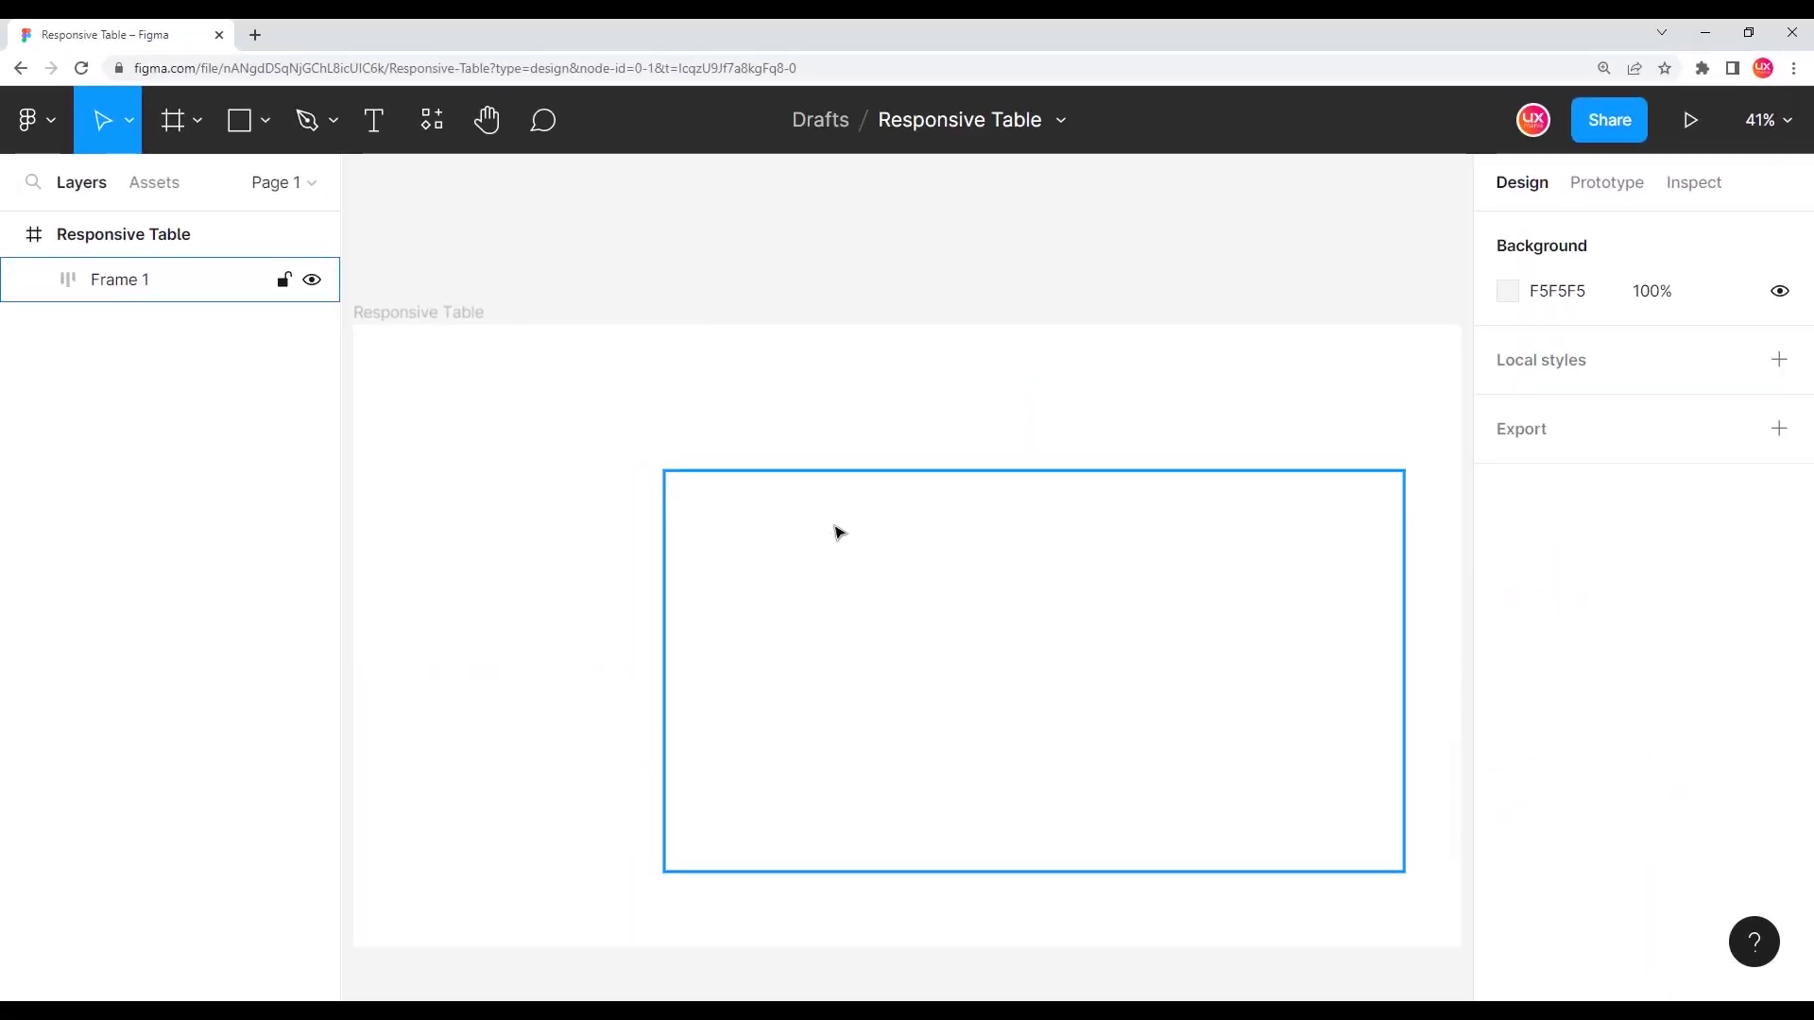
click(810, 532)
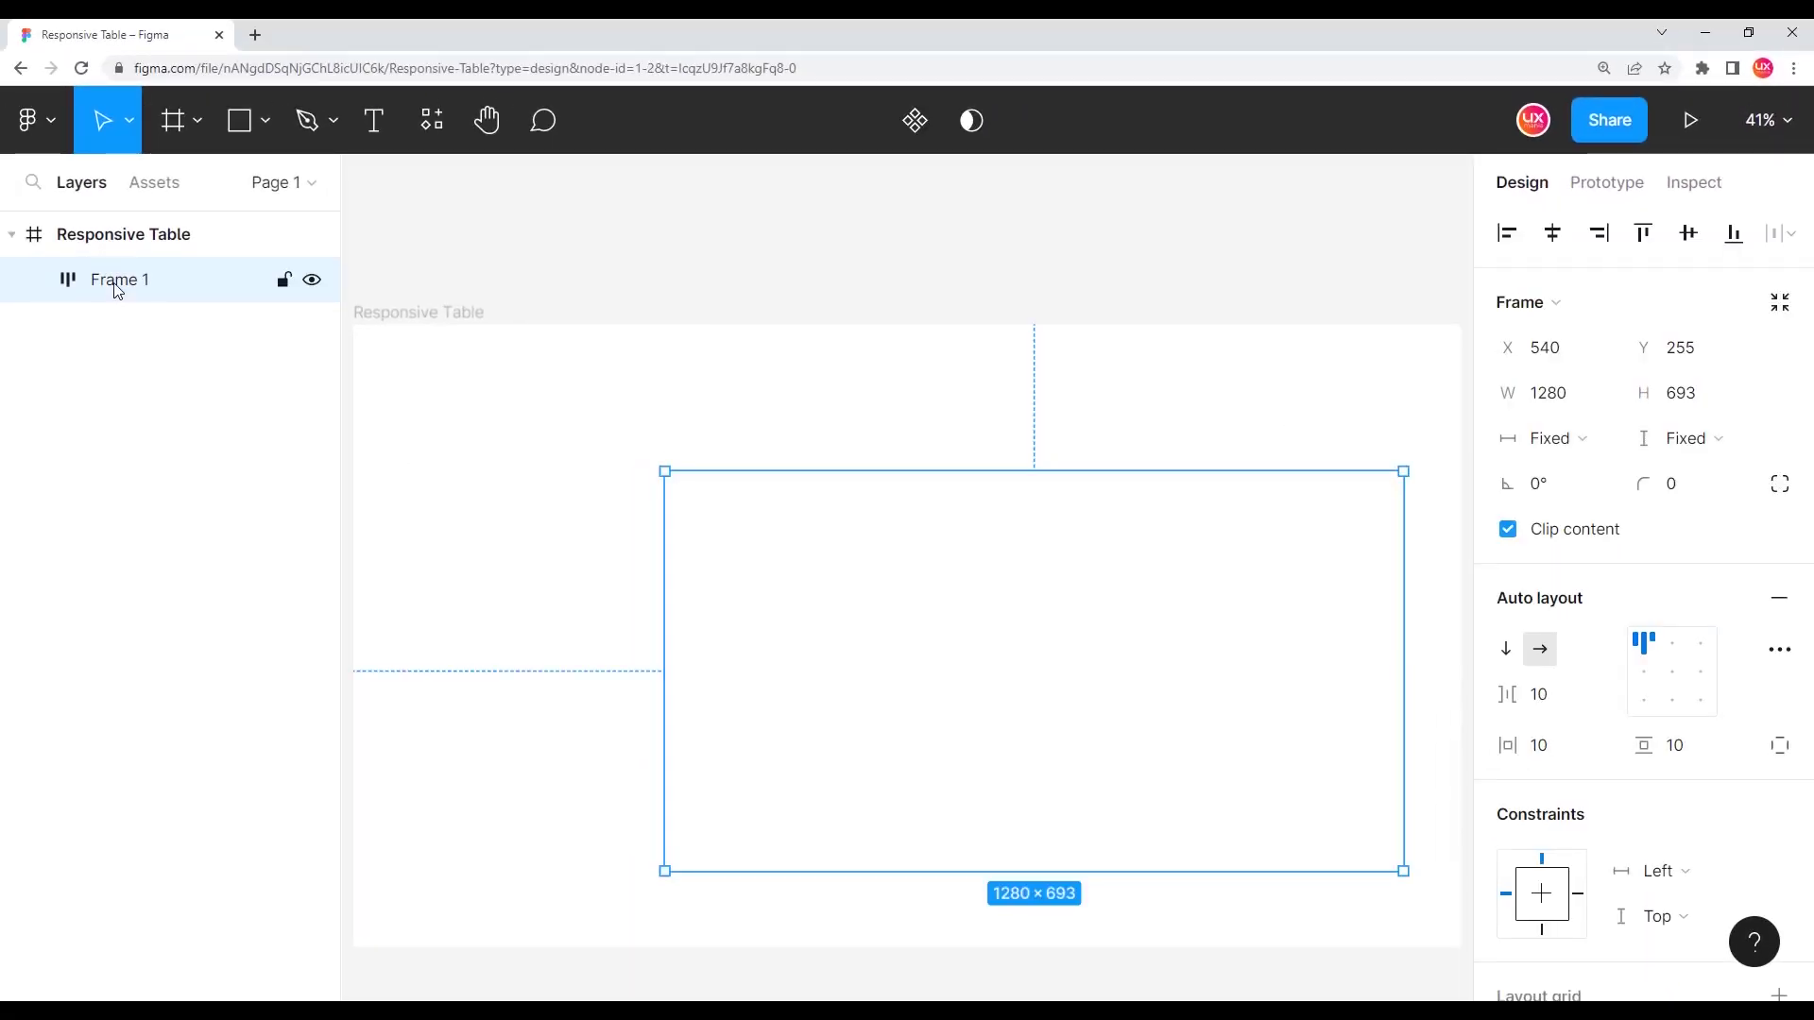
- Rename the inner frame to 'Table', then reselect Responsive Table
double_click(168, 281)
text(T)
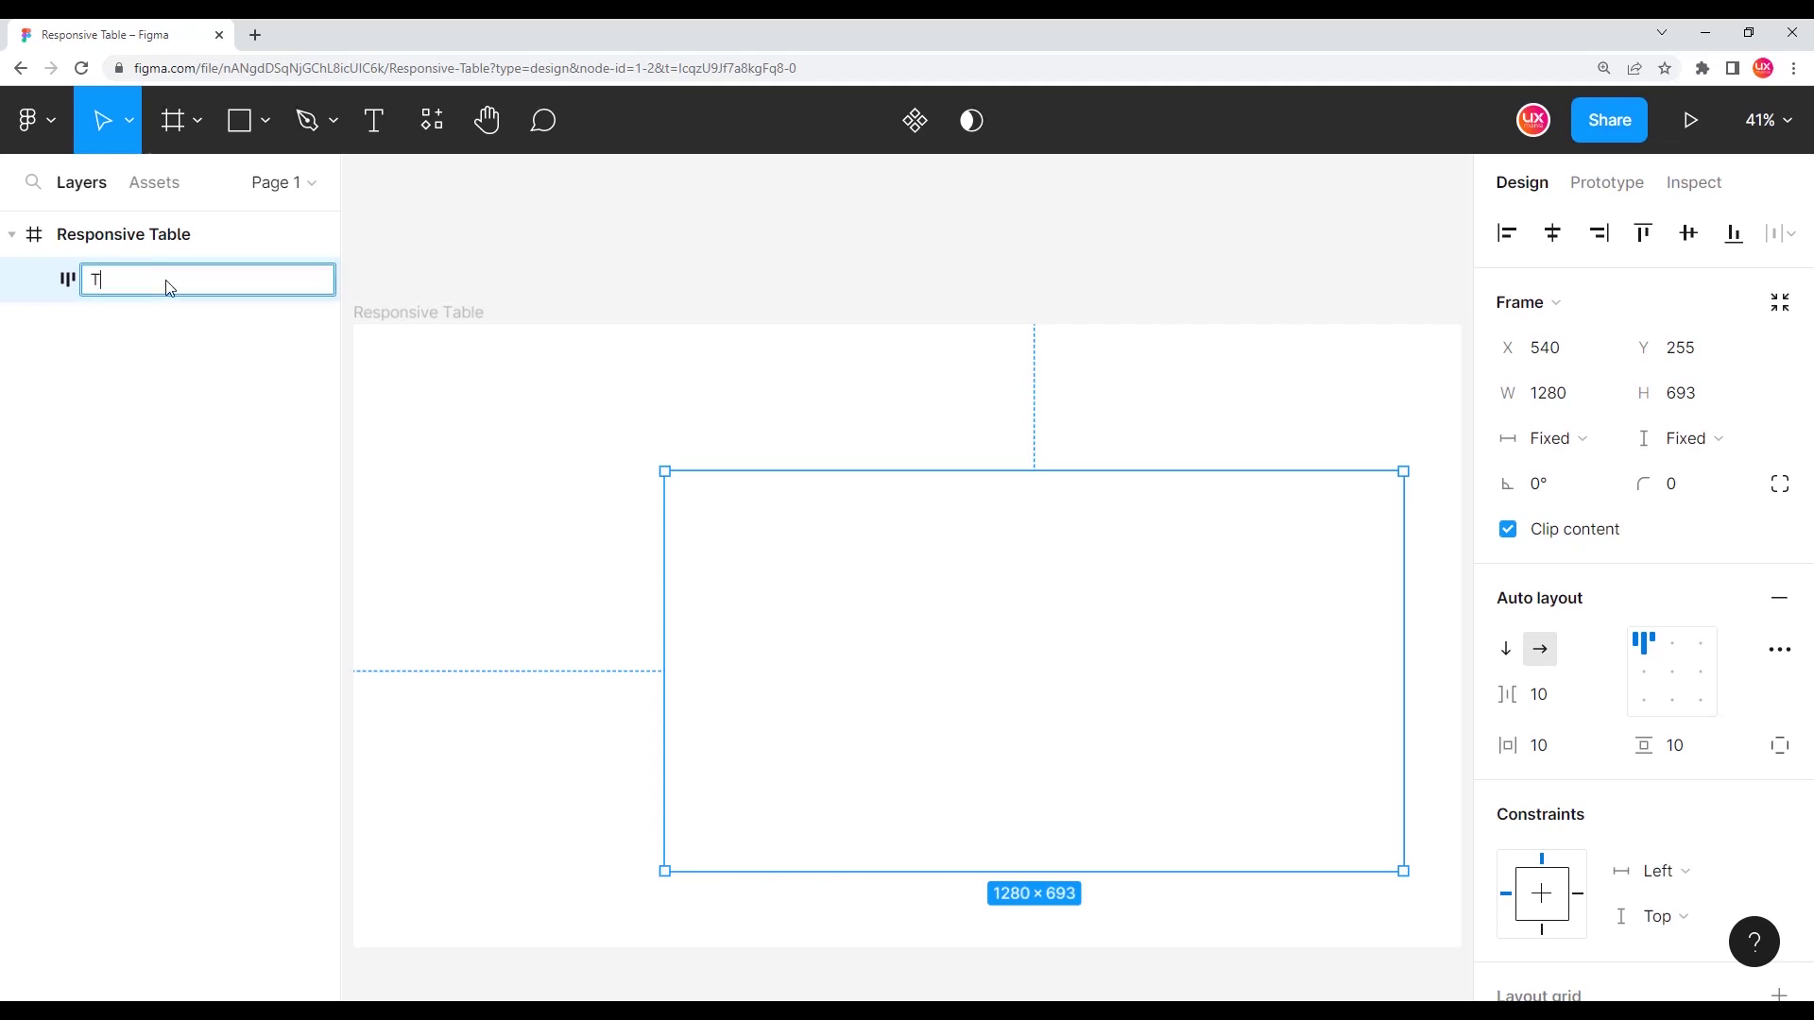
text(able)
key(Return)
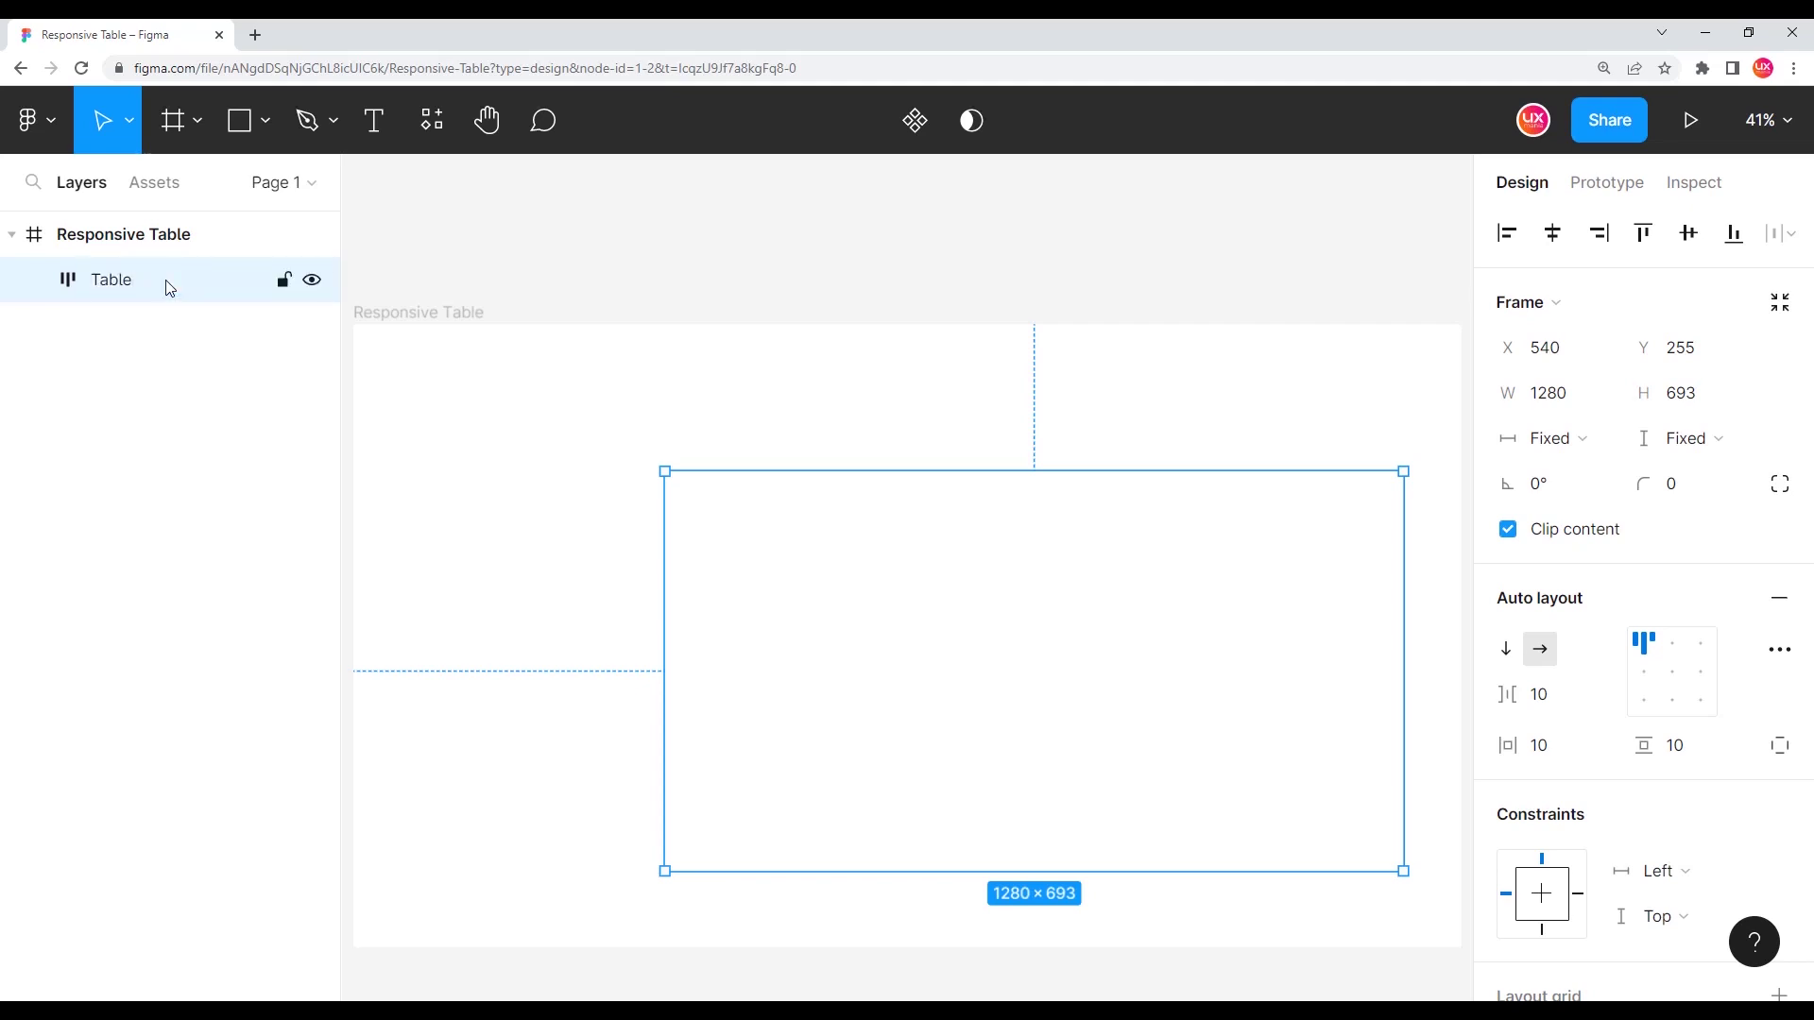
click(584, 244)
click(436, 311)
- Select the Table frame inside Responsive Table
click(815, 512)
- Add a text layer reading 'Text over here' inside the Table frame
key(t)
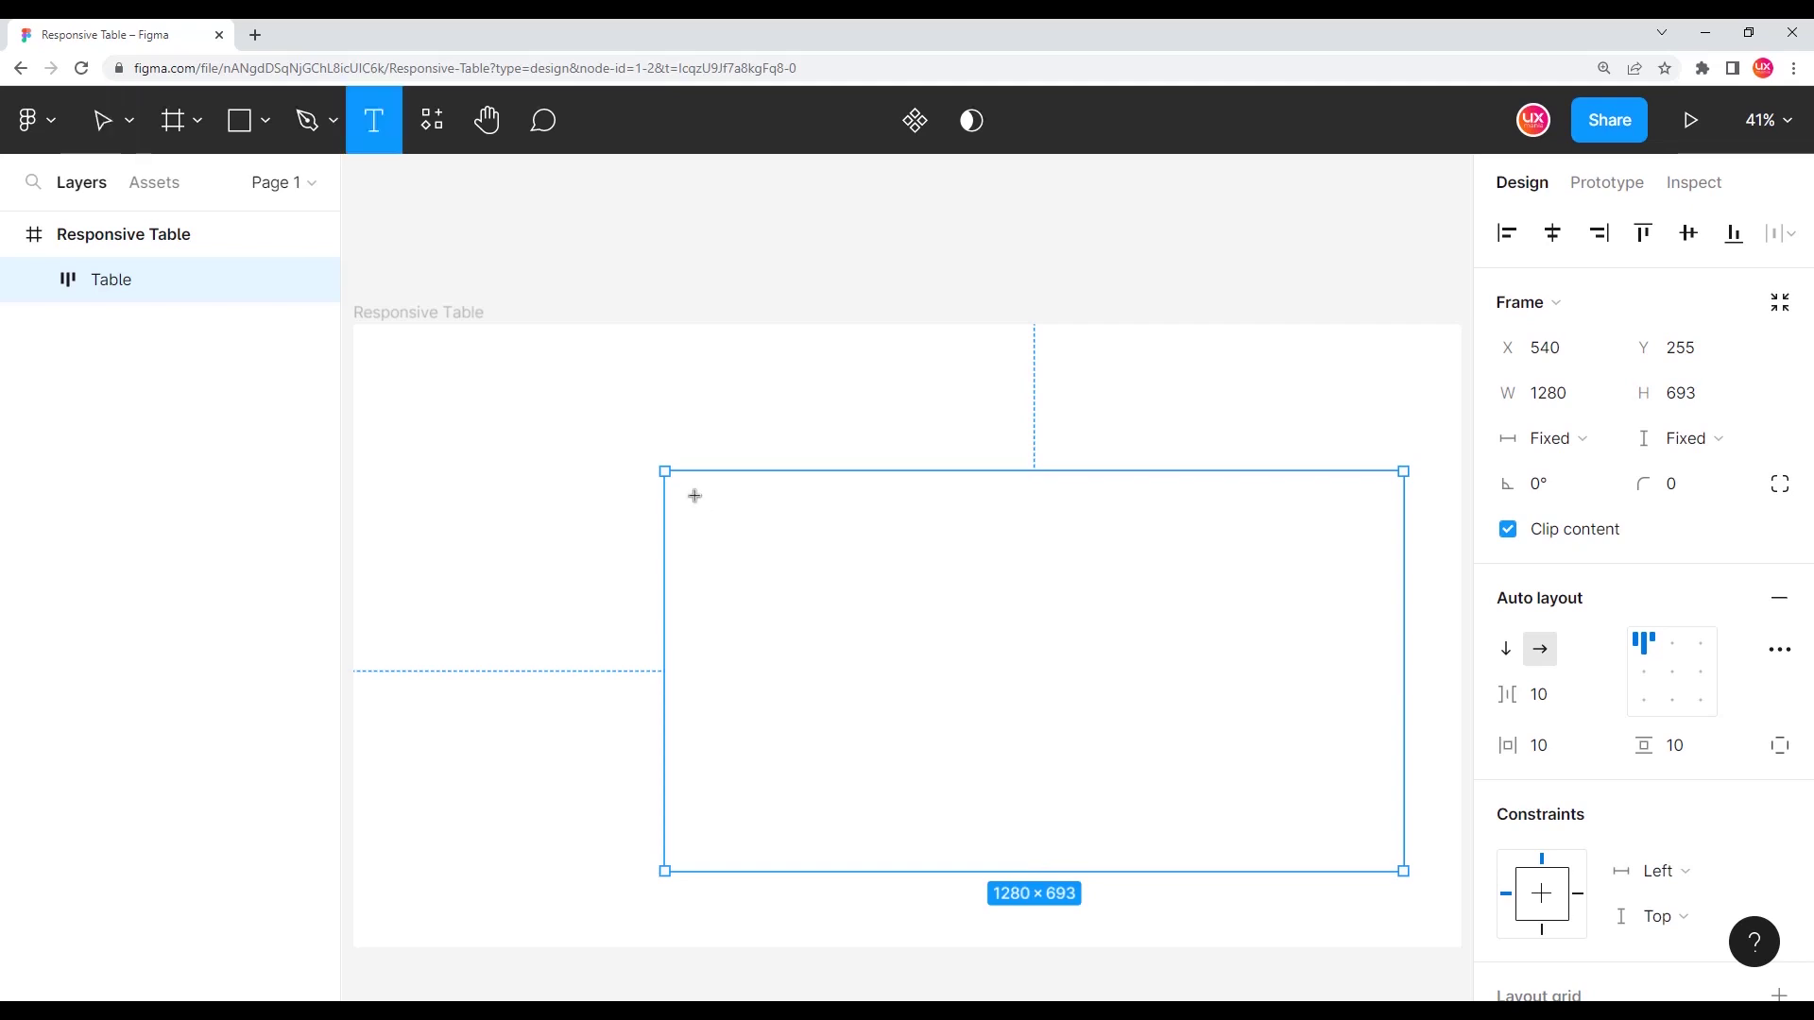
click(695, 497)
text(H)
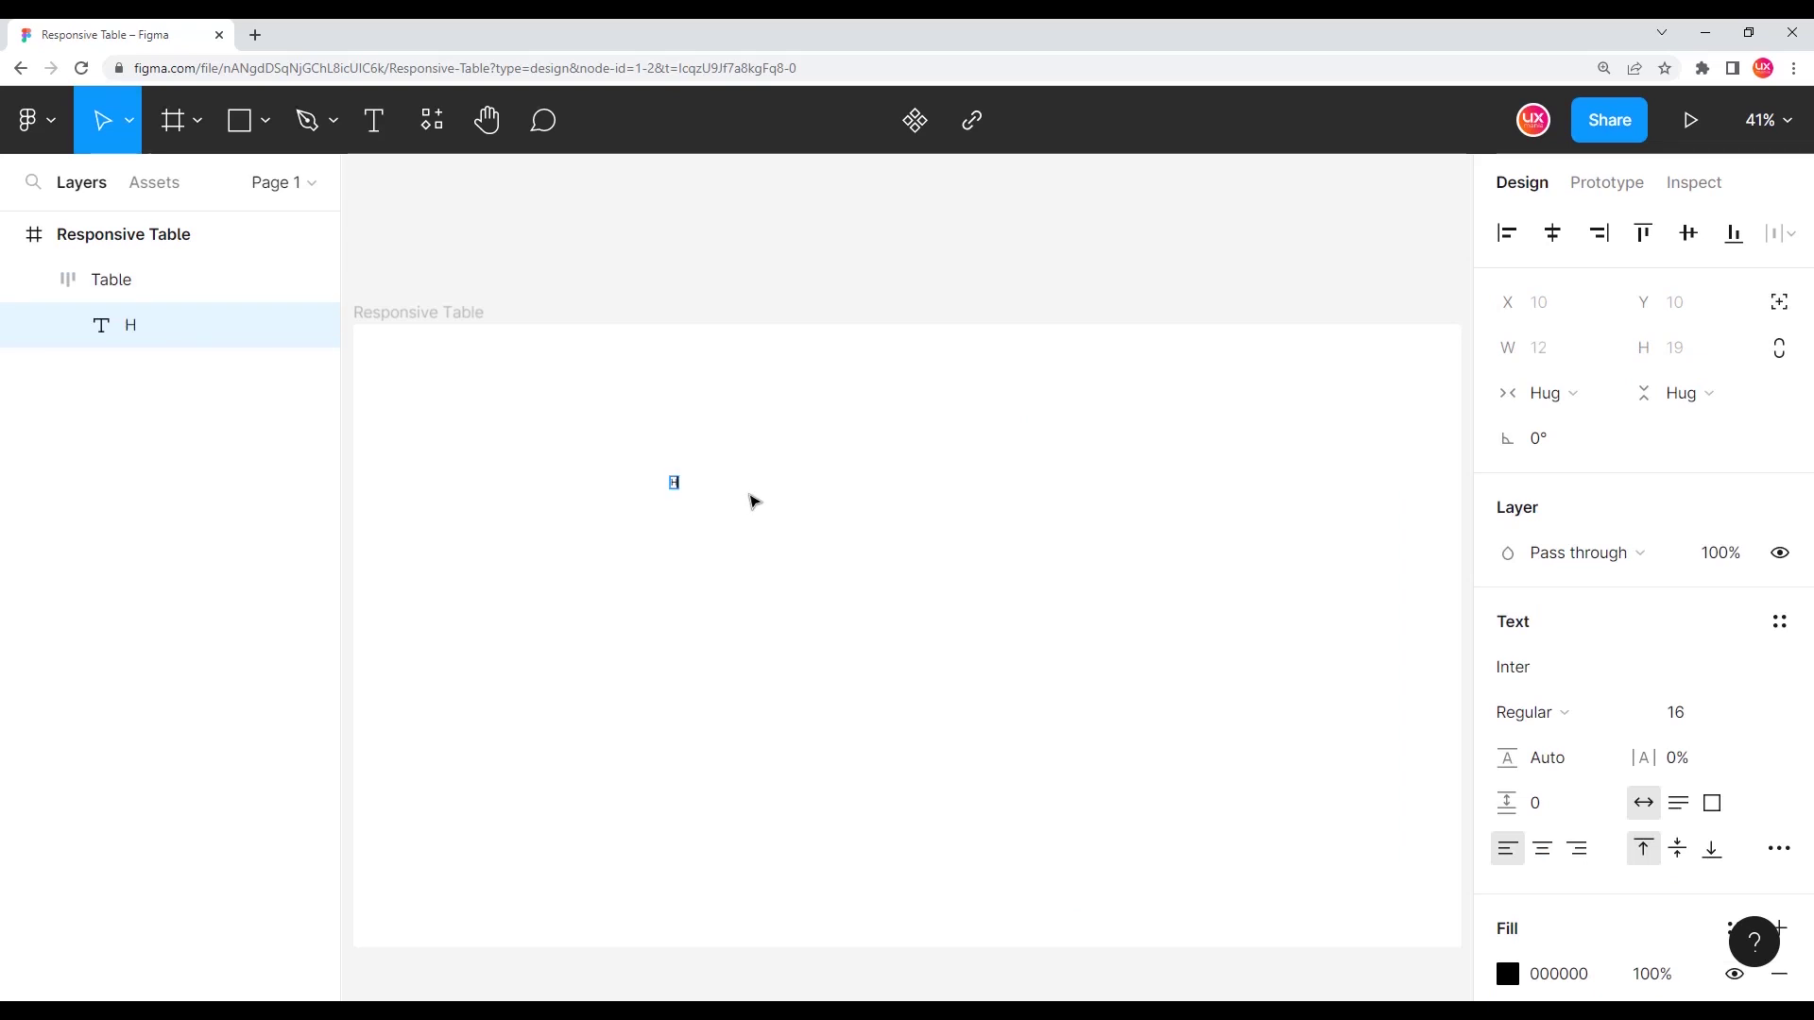
key(BackSpace)
text(Te)
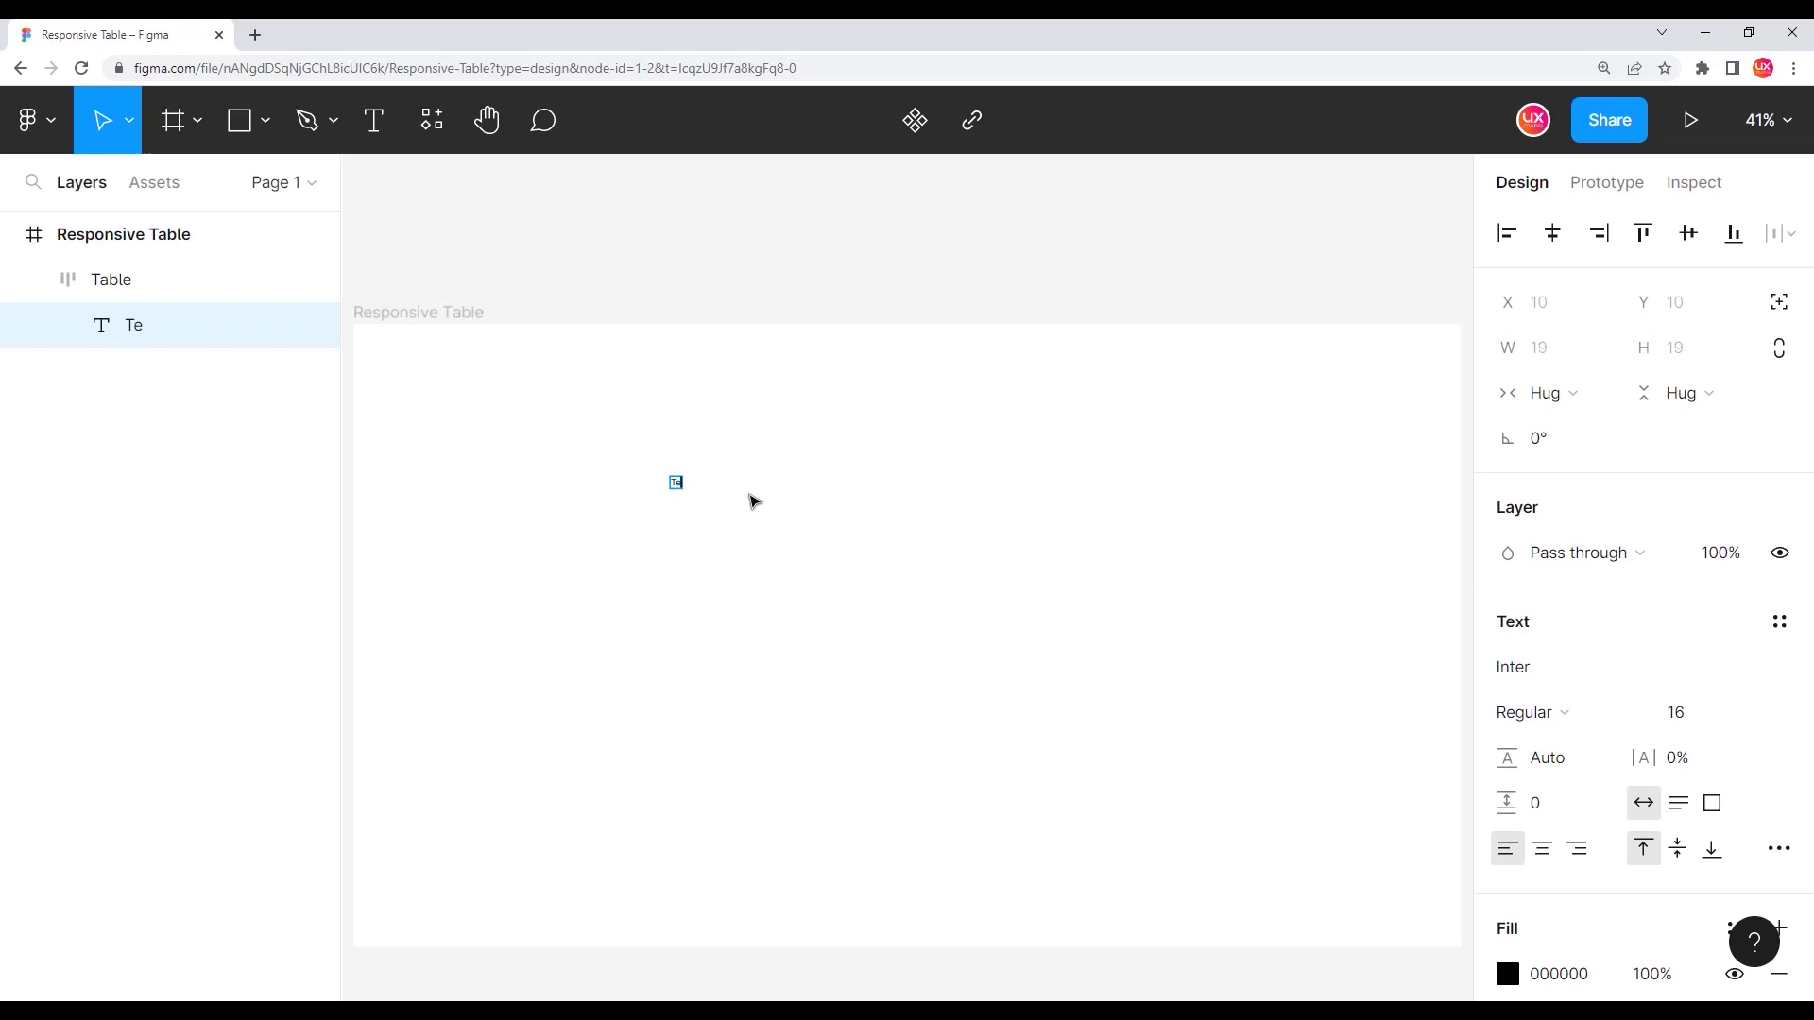
text(xt over here)
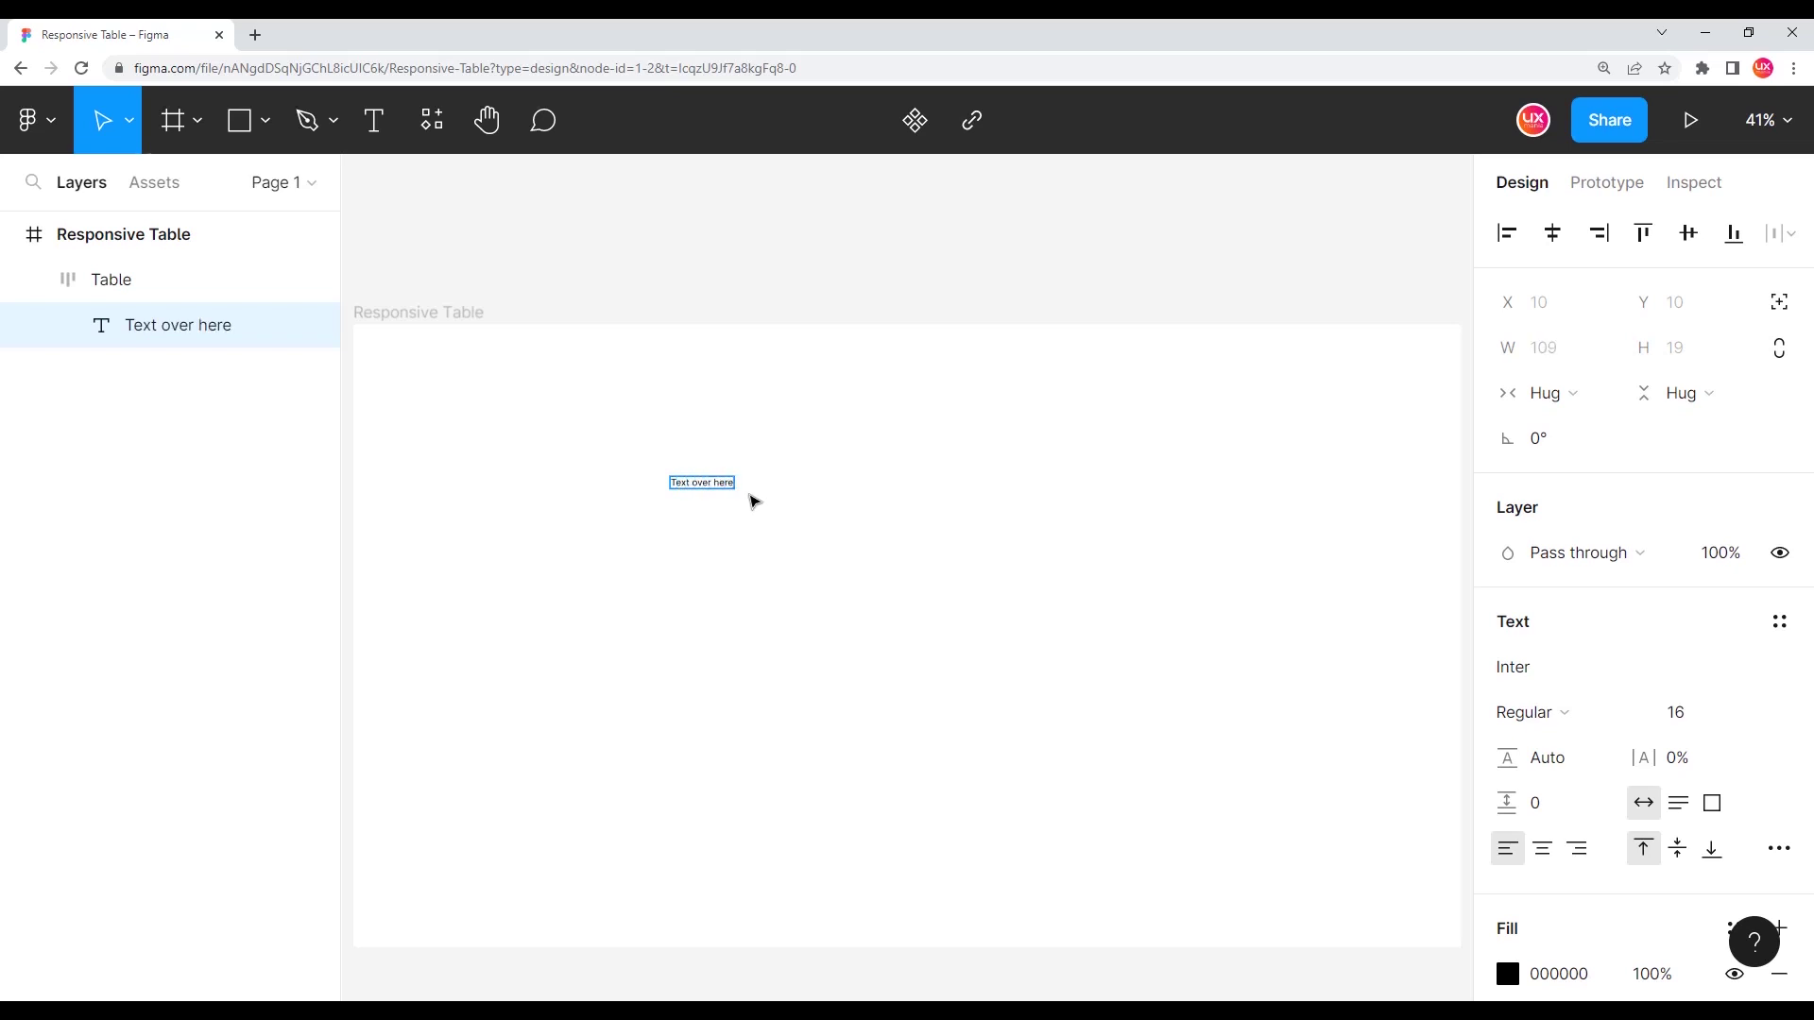
key(Escape)
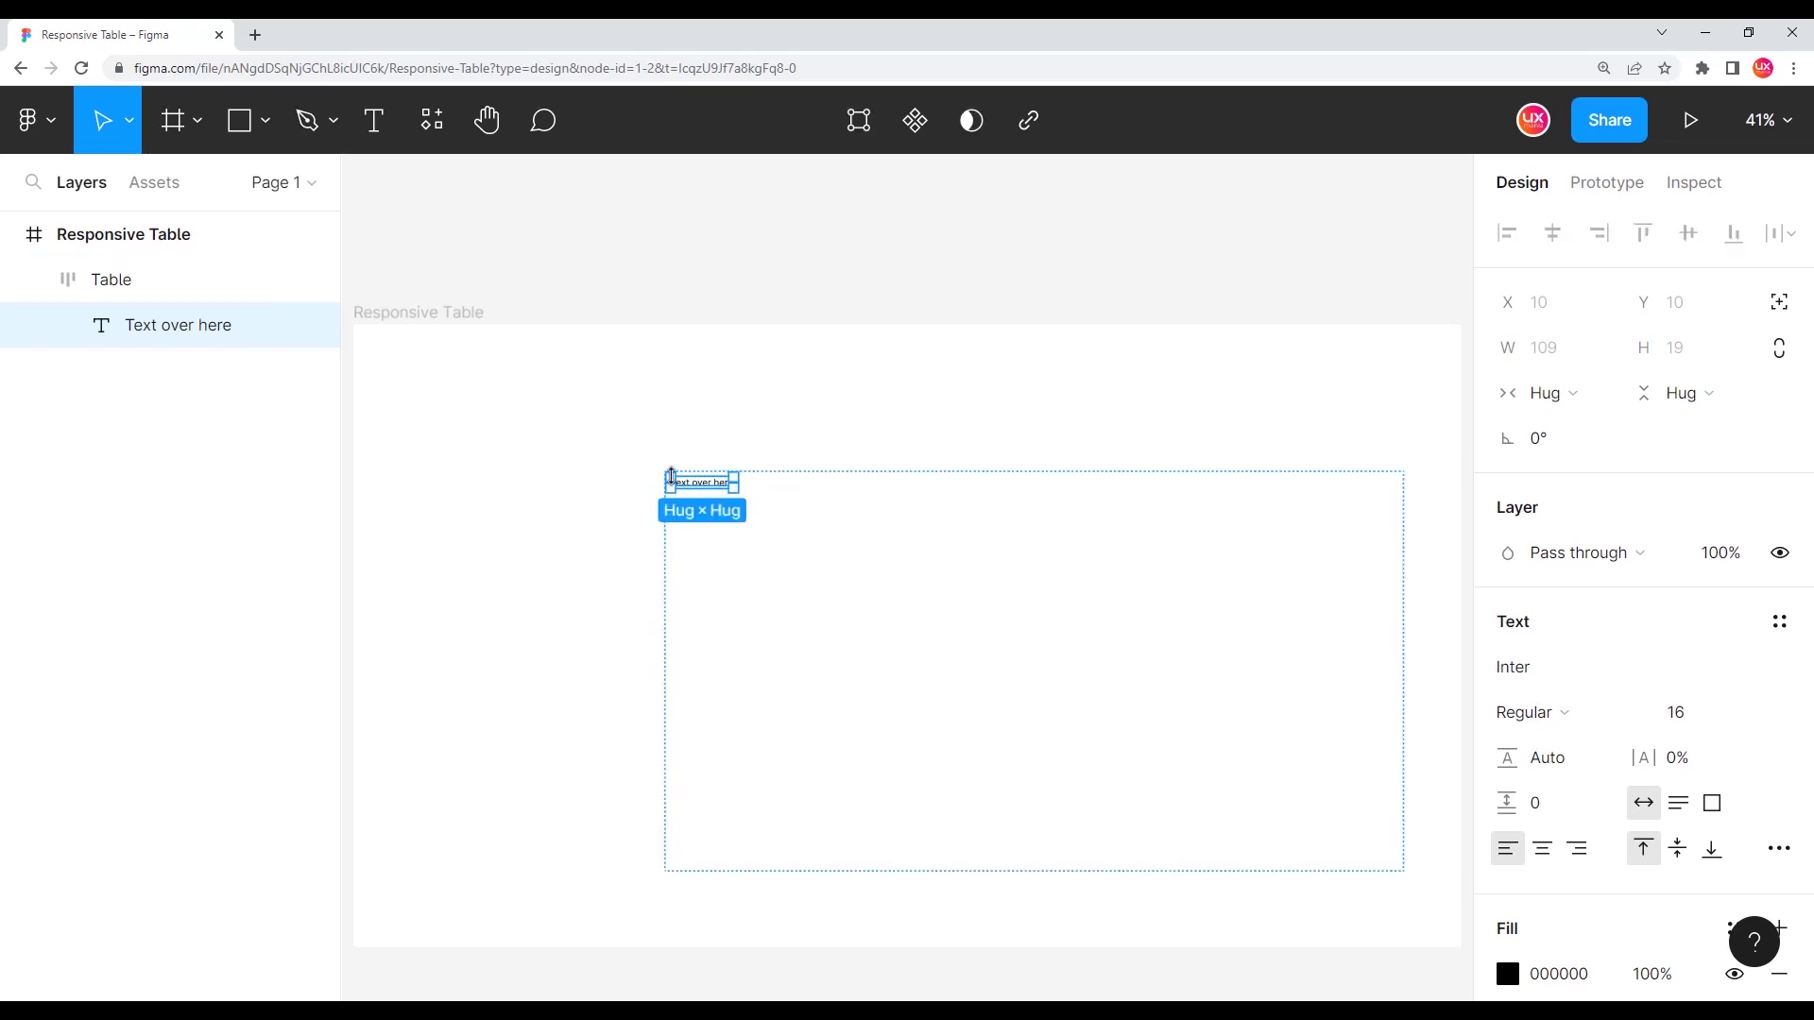
- Confirm the text is Inter Regular 16, then select the Text over here layer
scroll(676, 477, up, 5)
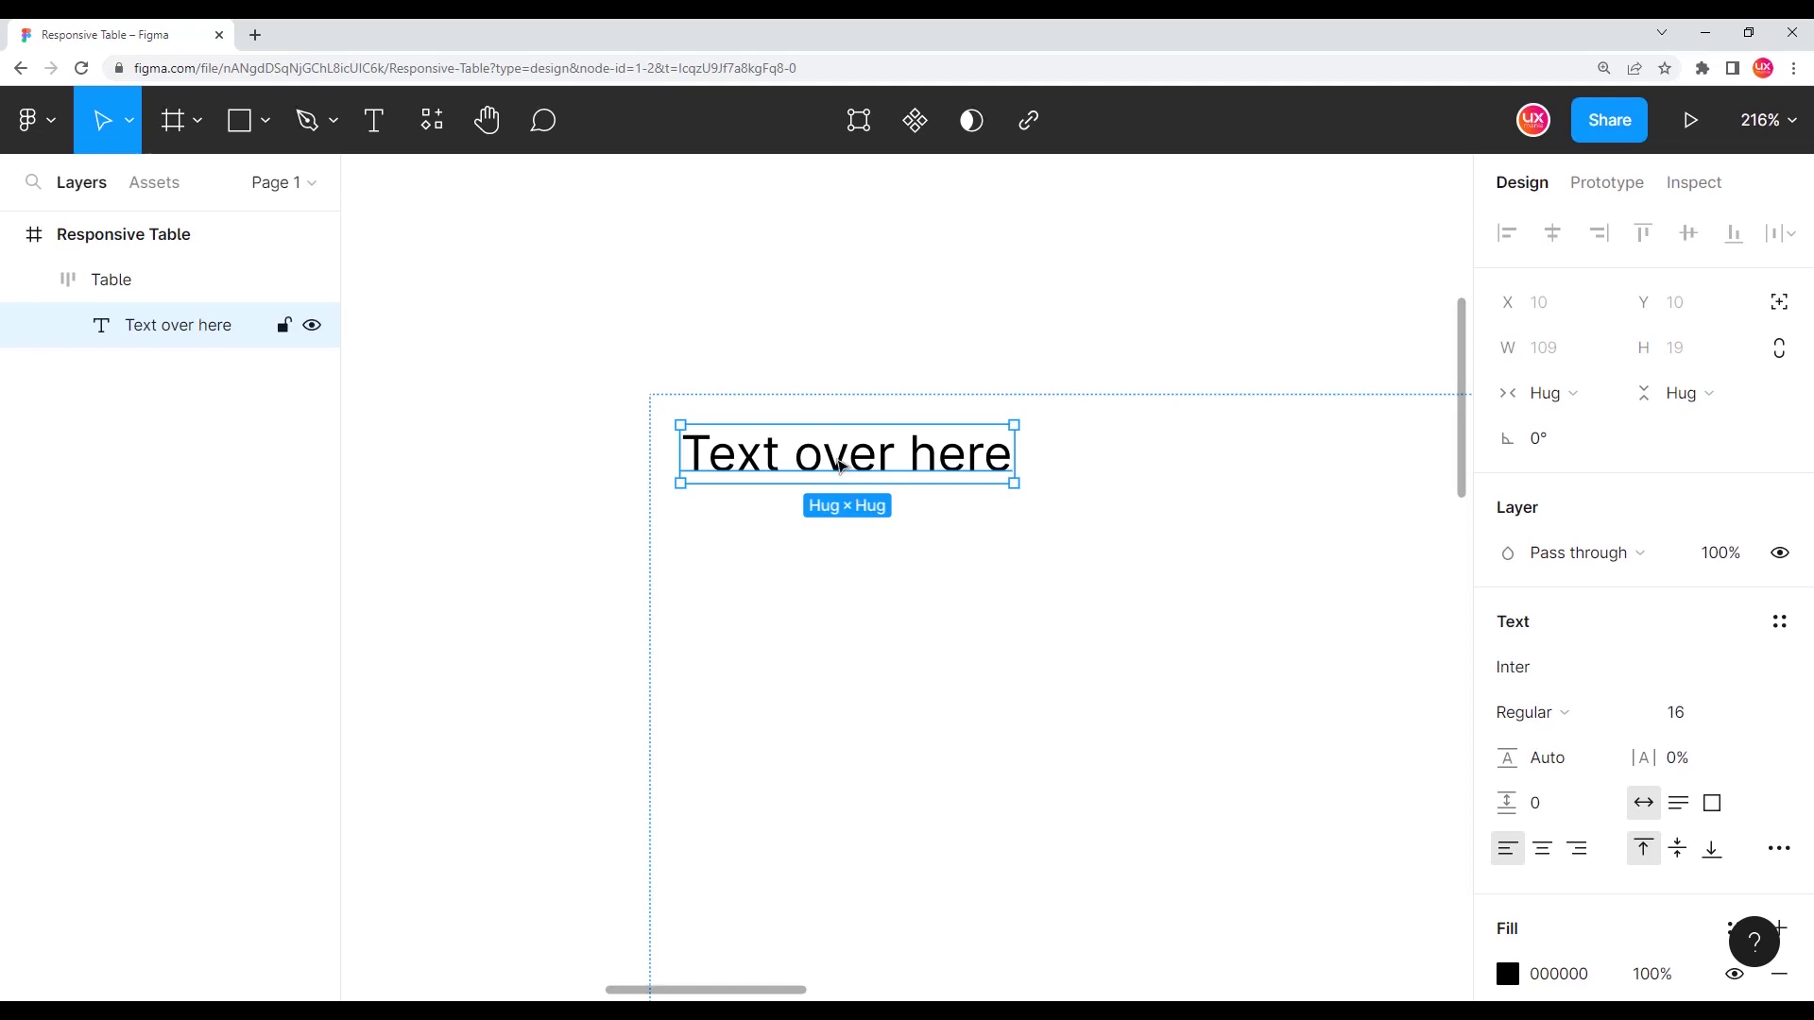
click(1680, 713)
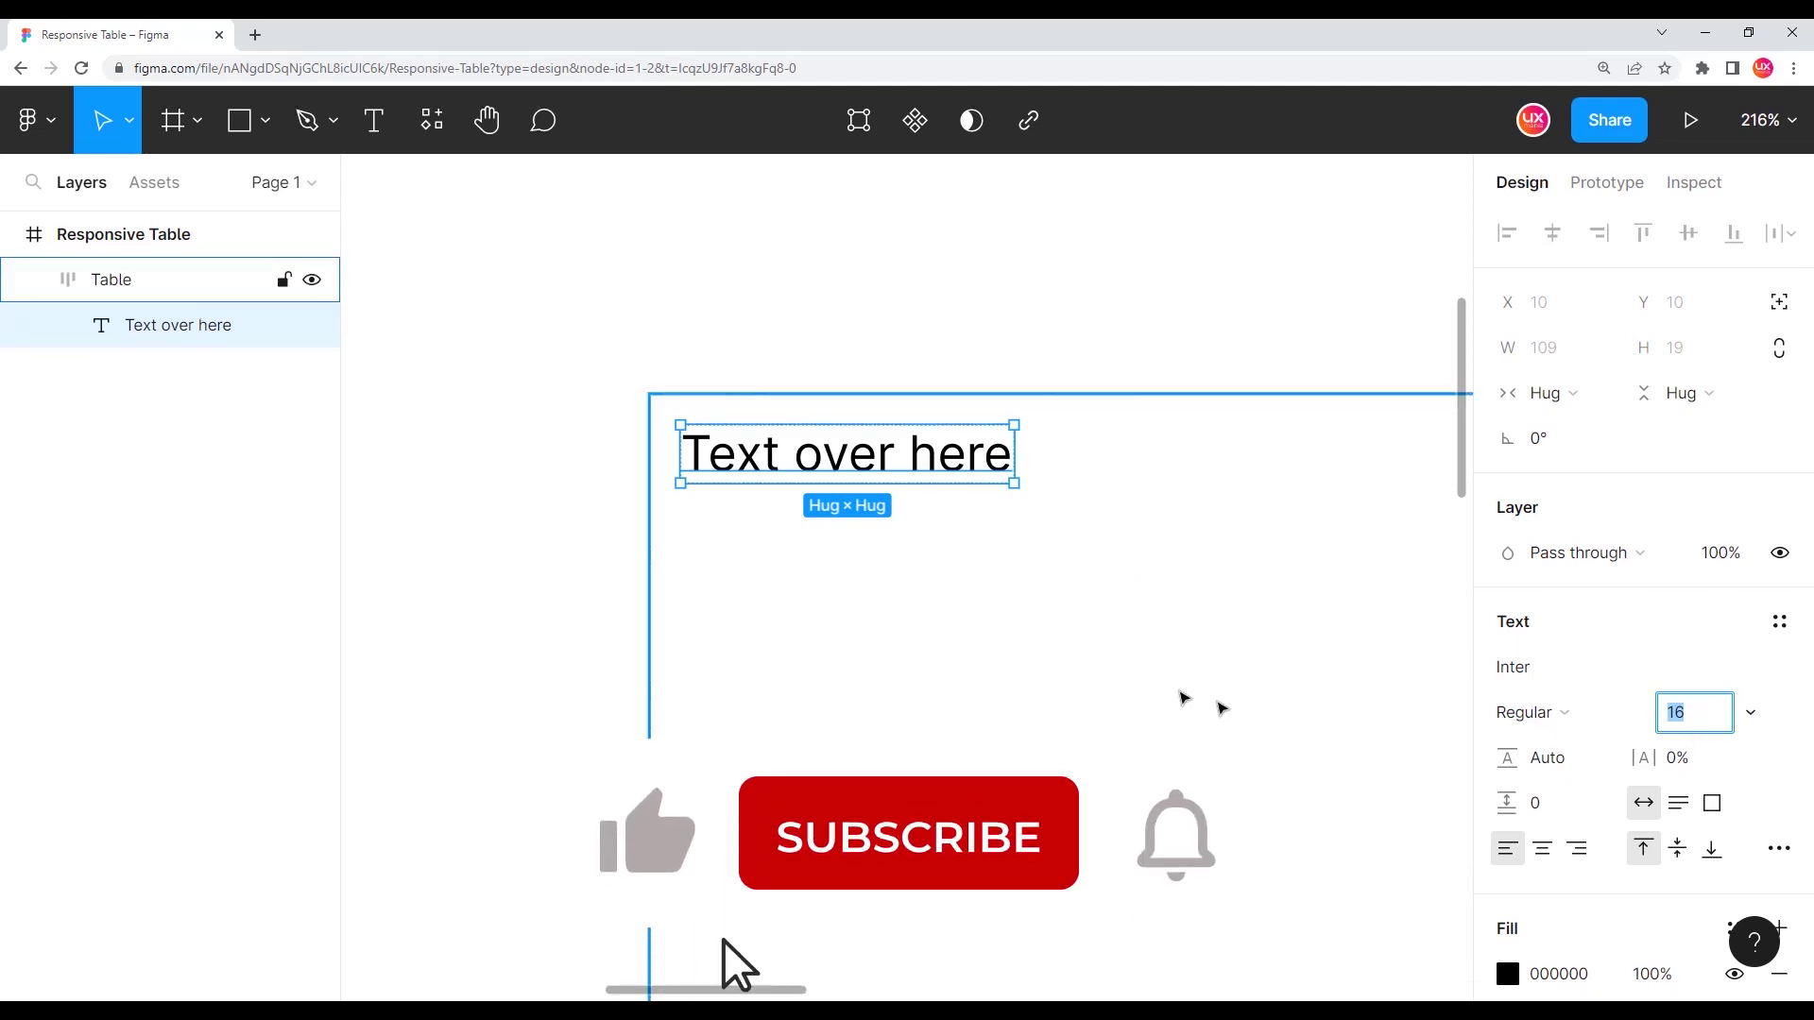
ctrl+scroll(738, 531, down, 2)
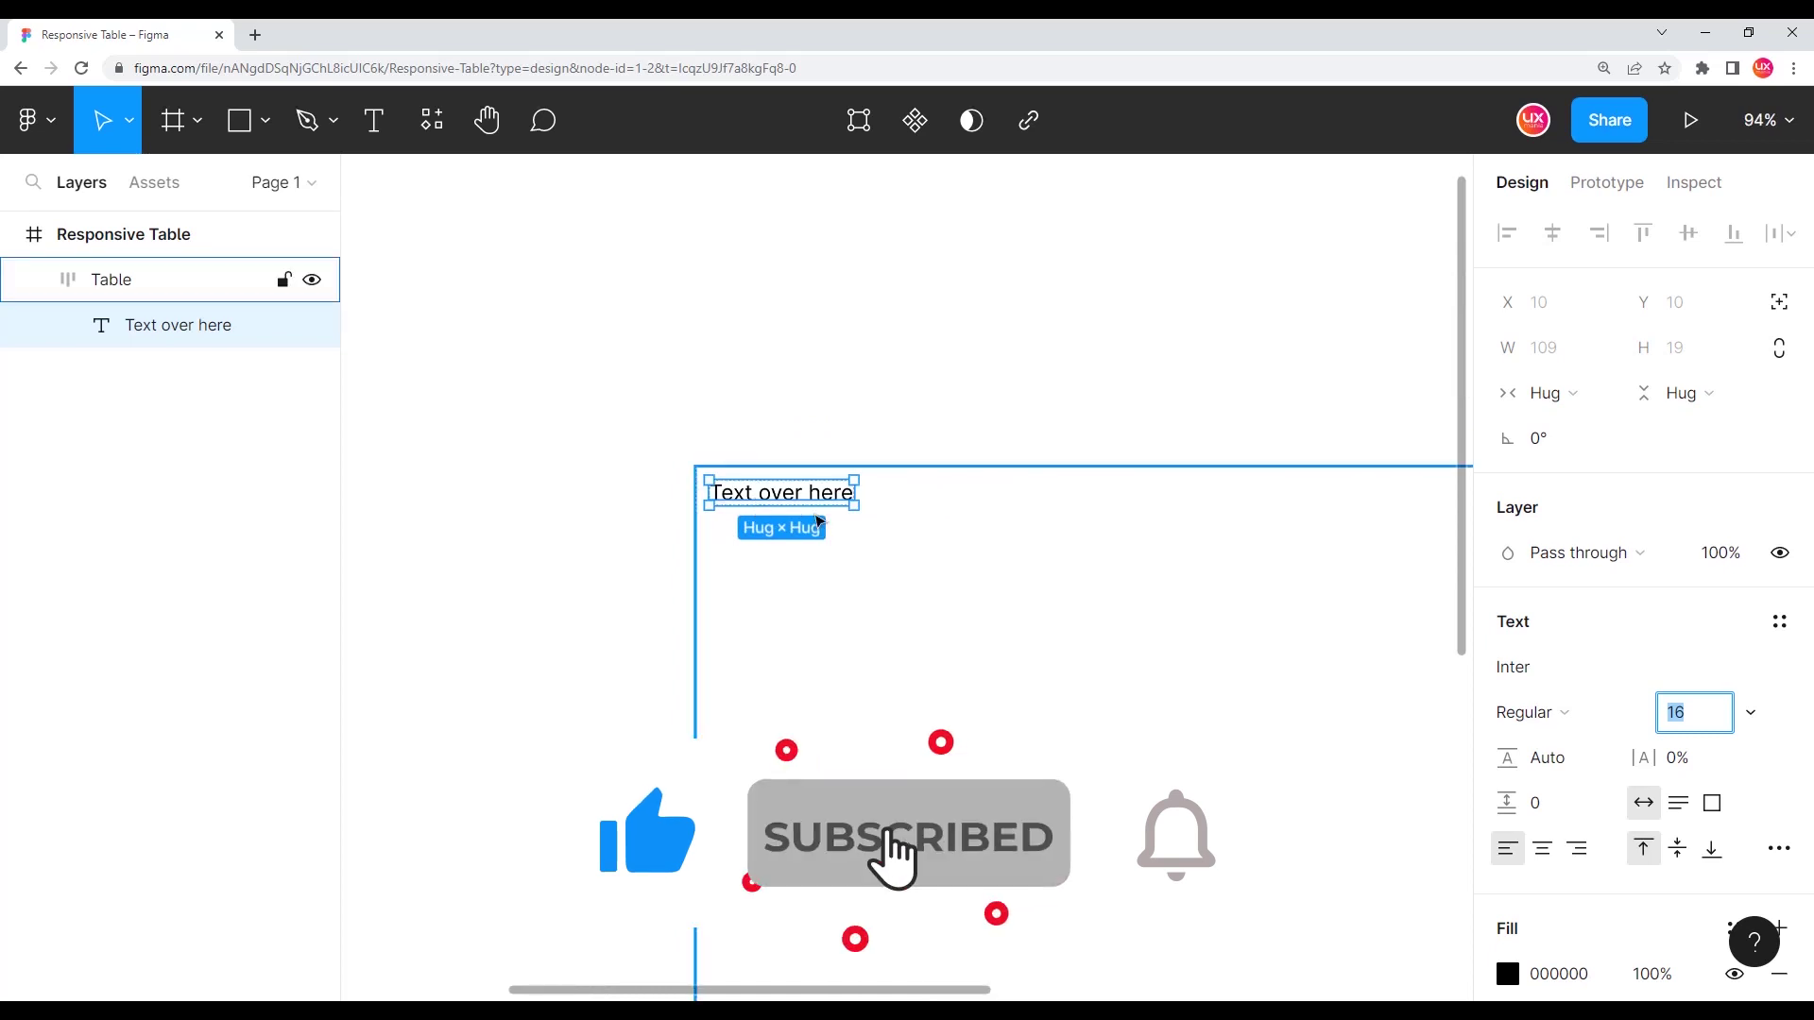
click(798, 454)
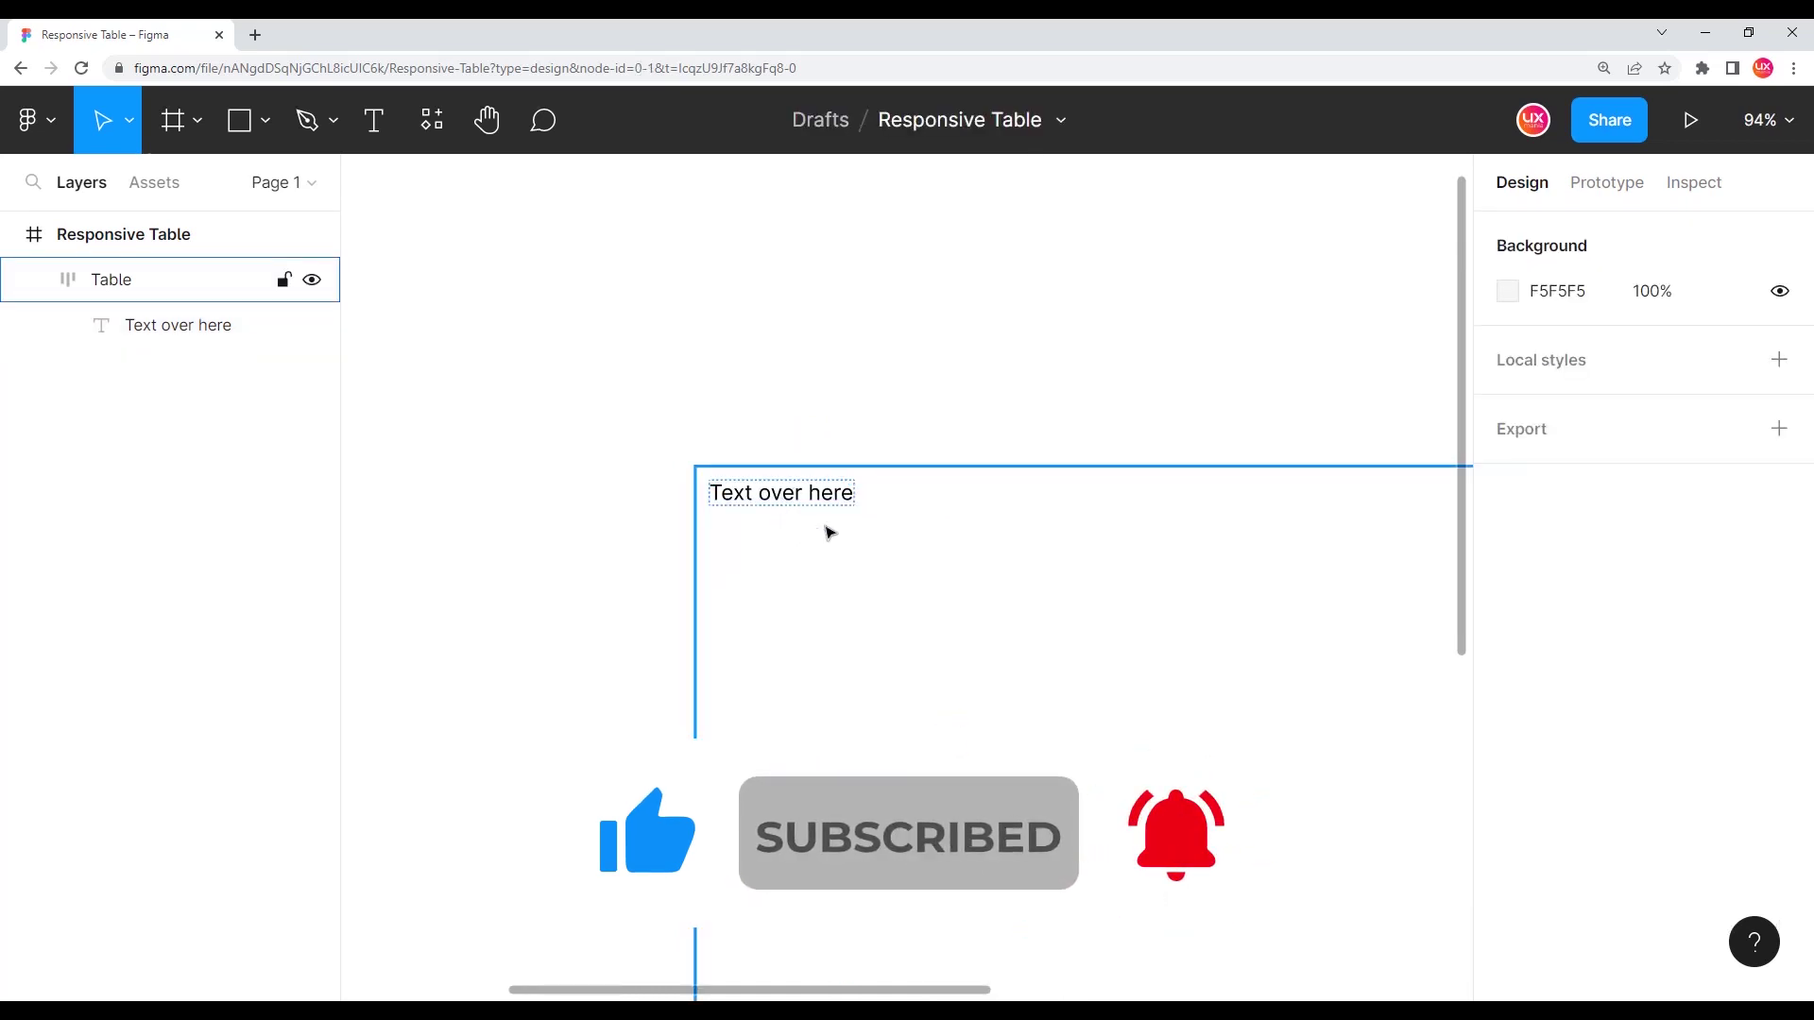
click(814, 494)
click(162, 332)
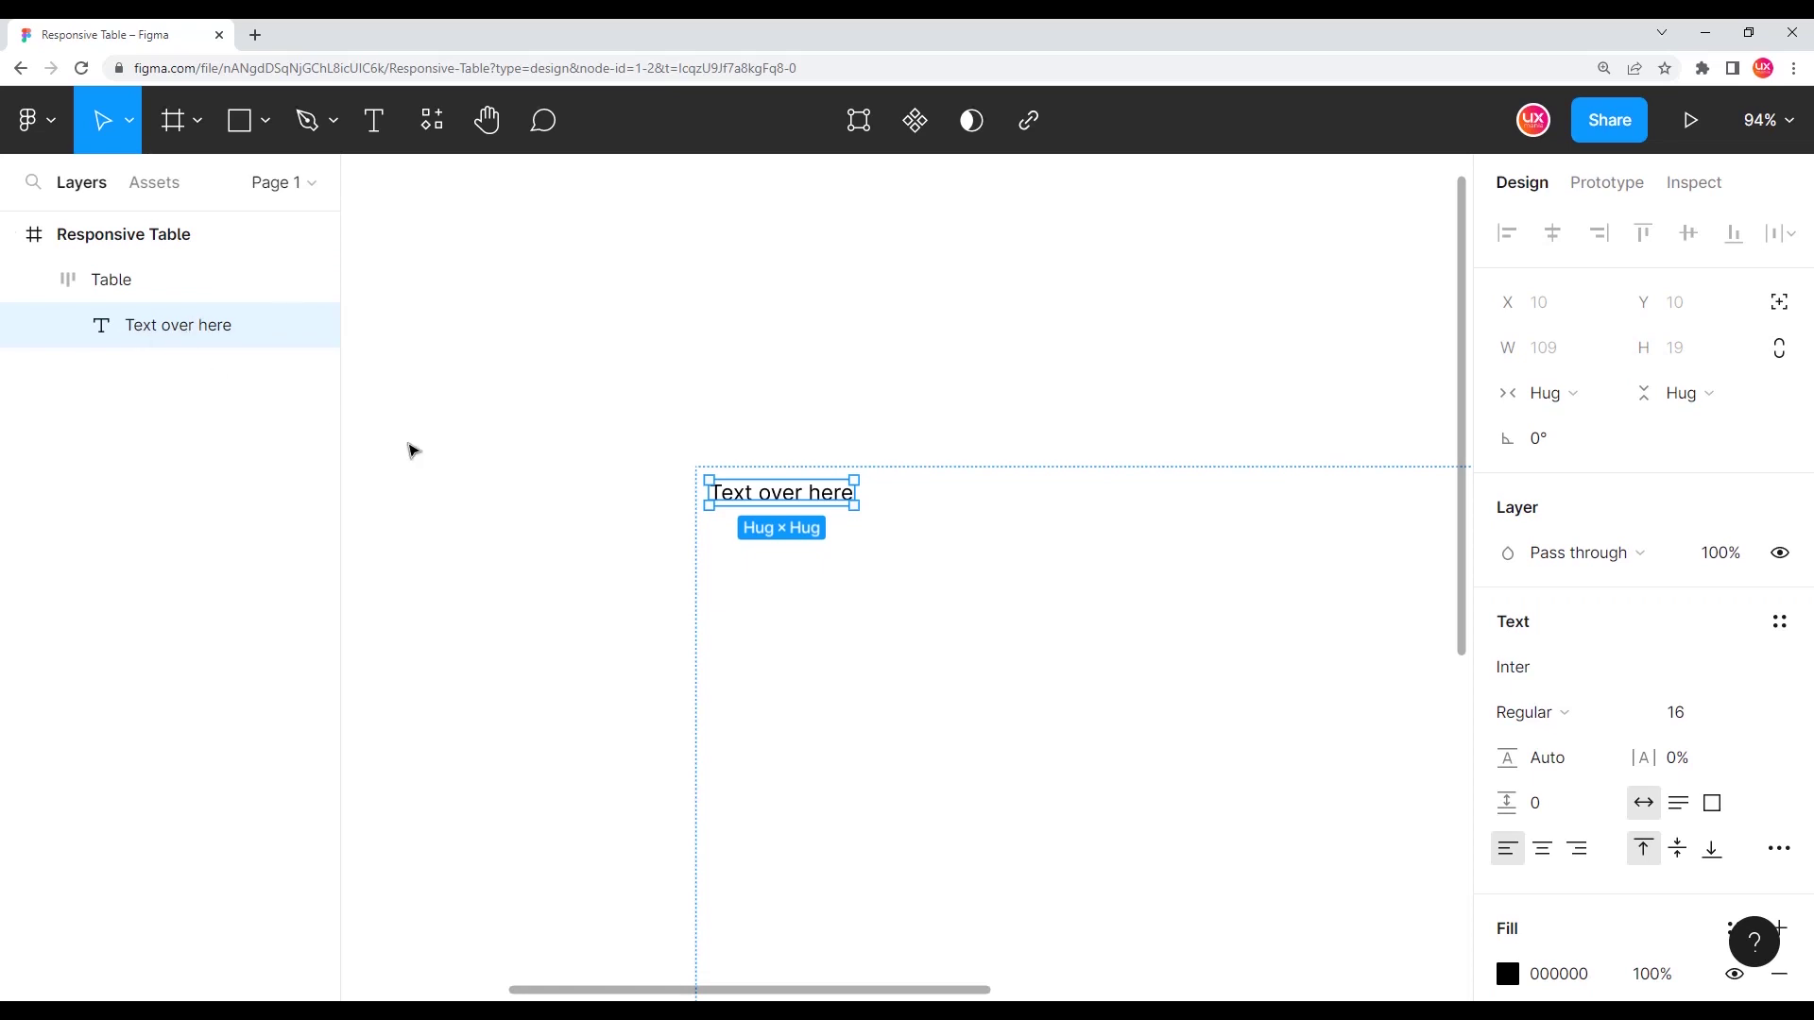
- Wrap the text in an auto-layout cell with a fixed height of 50
key(shift+a)
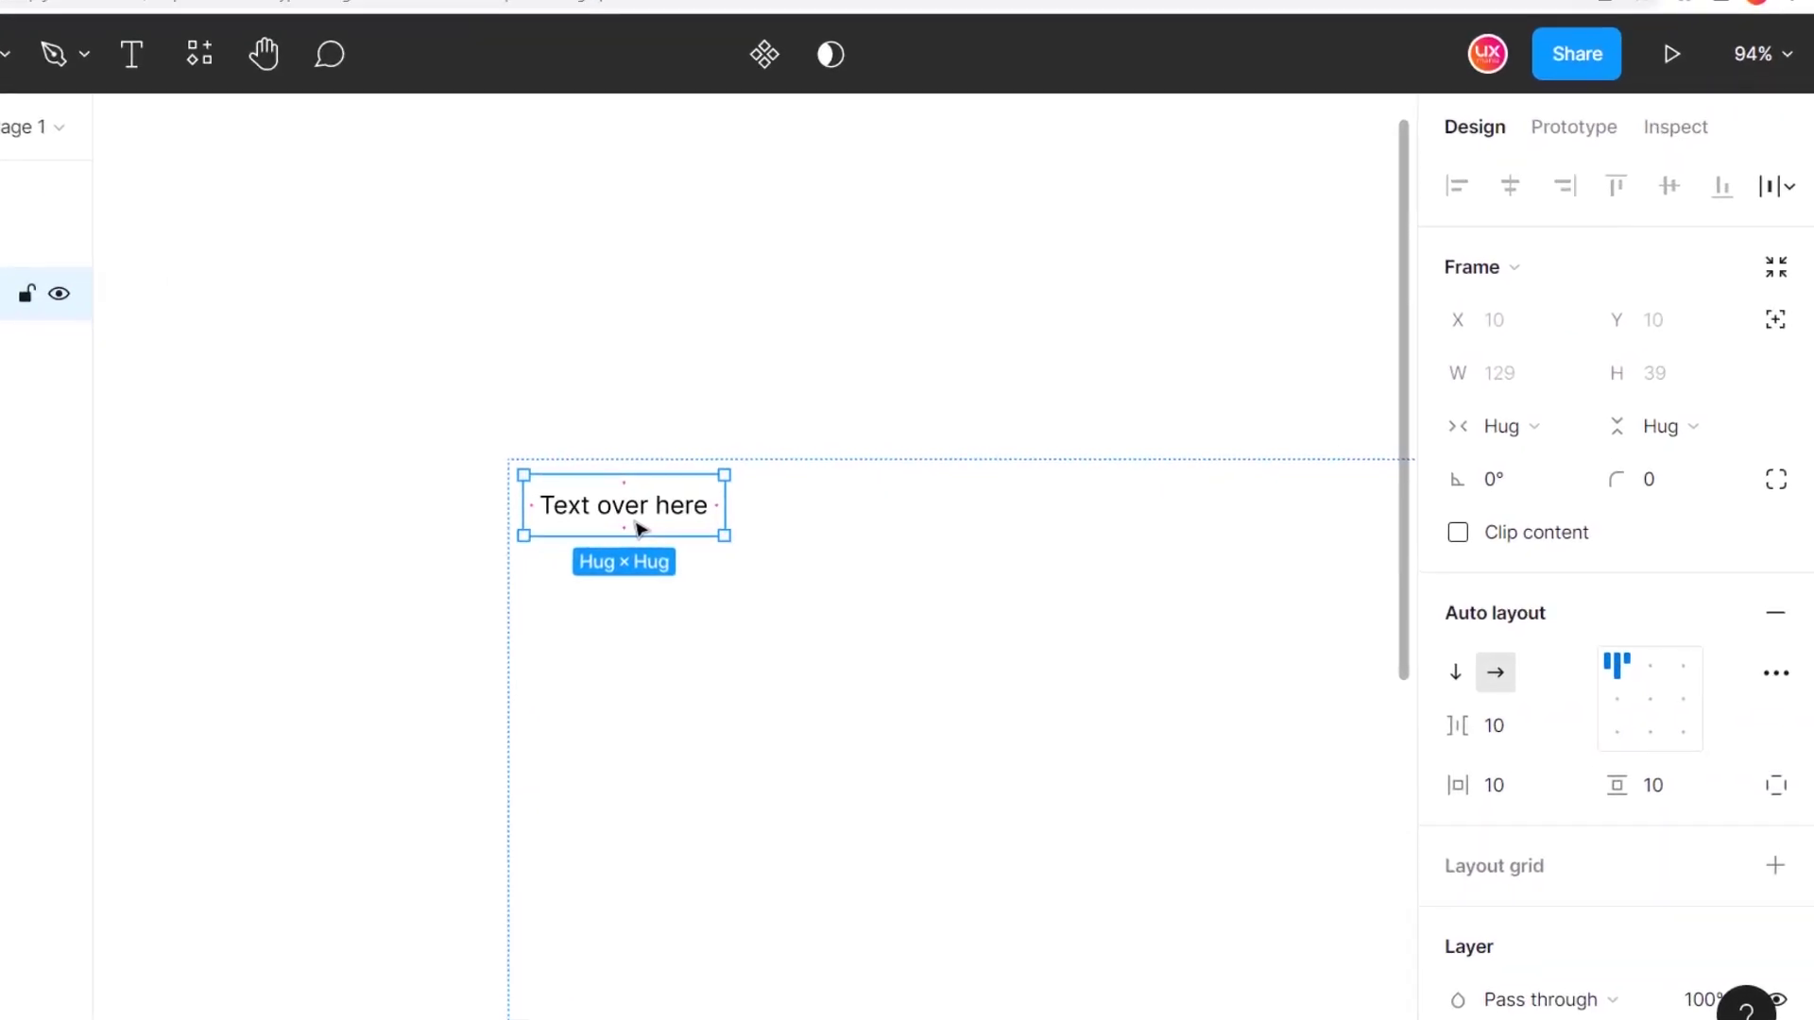
click(1642, 416)
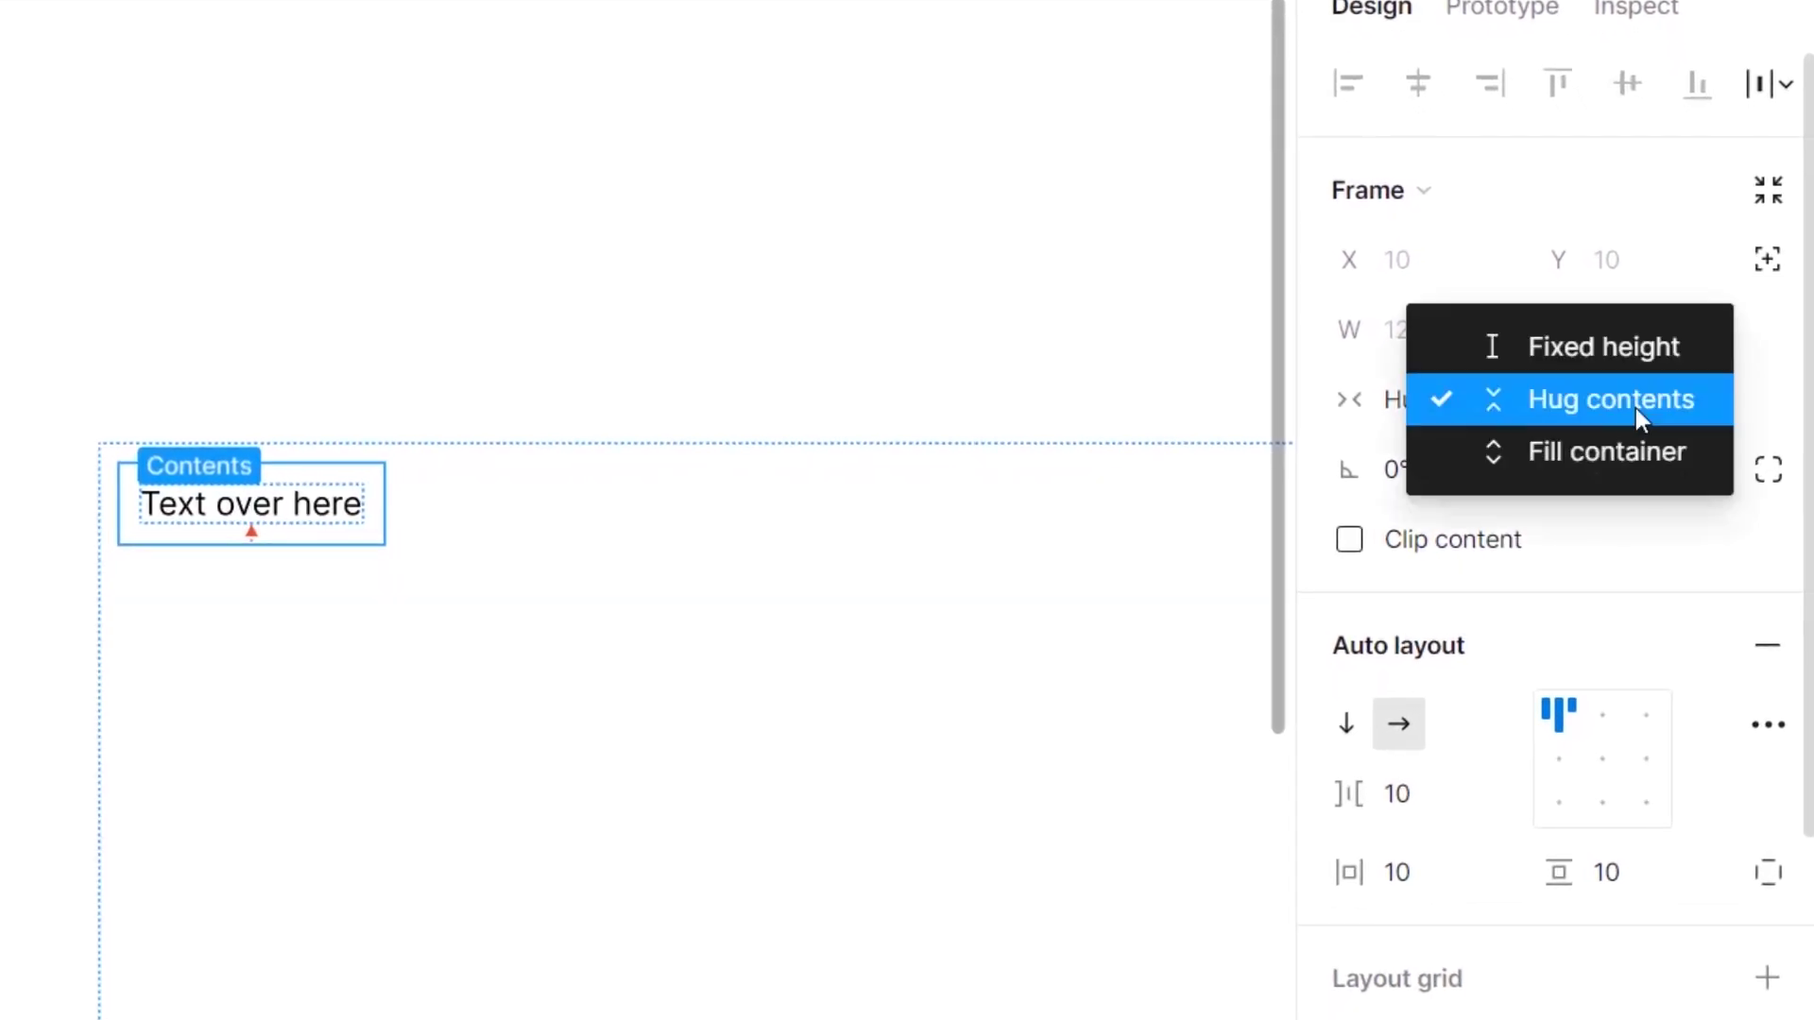
click(1652, 356)
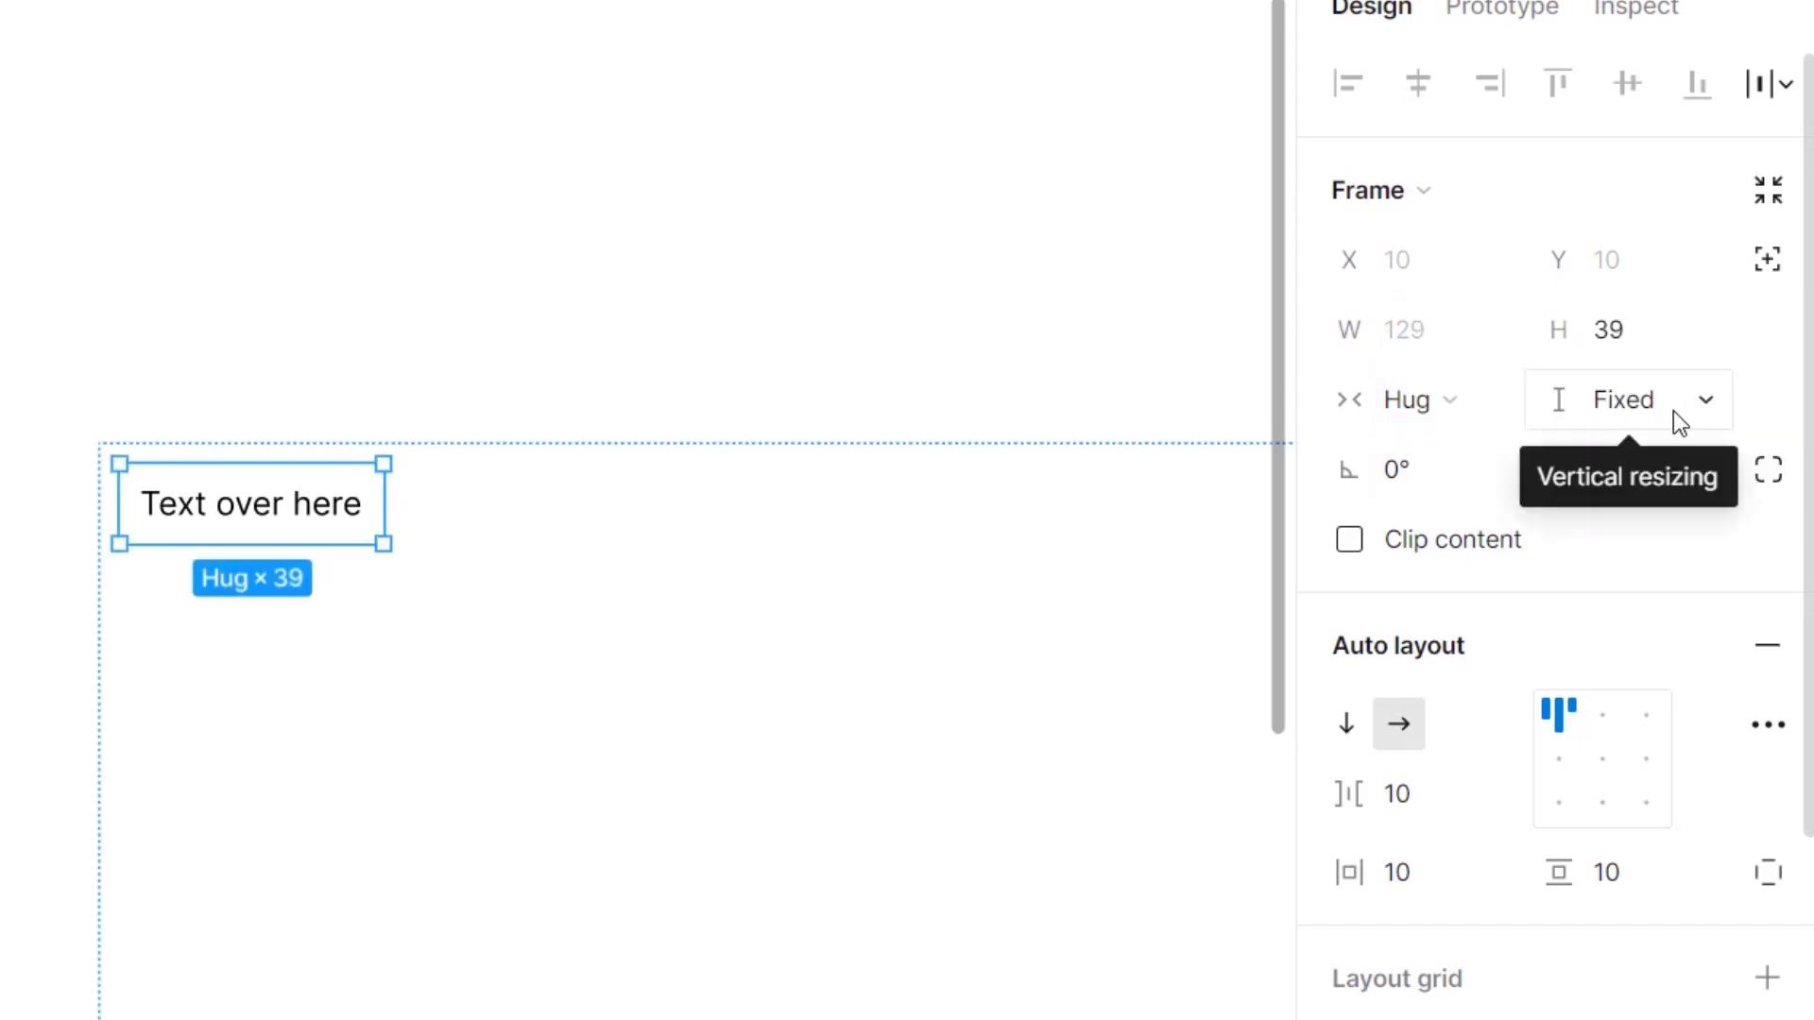
click(1647, 397)
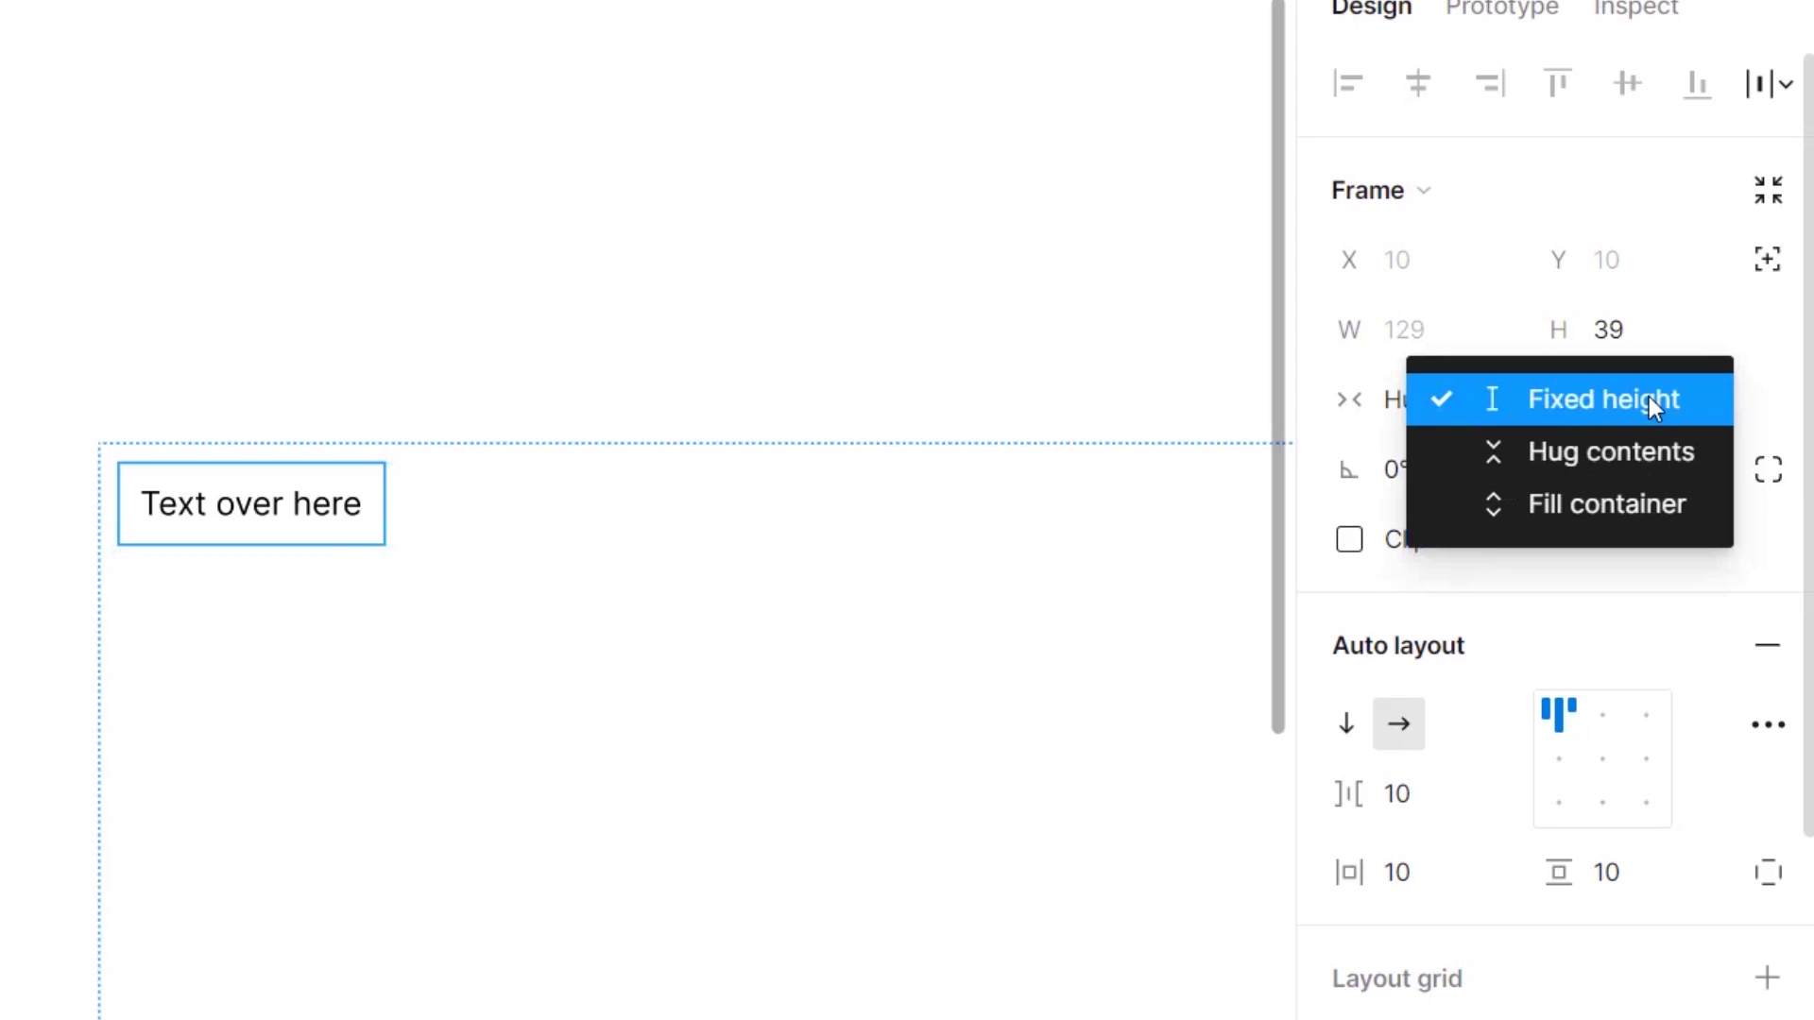
click(1654, 399)
click(1640, 335)
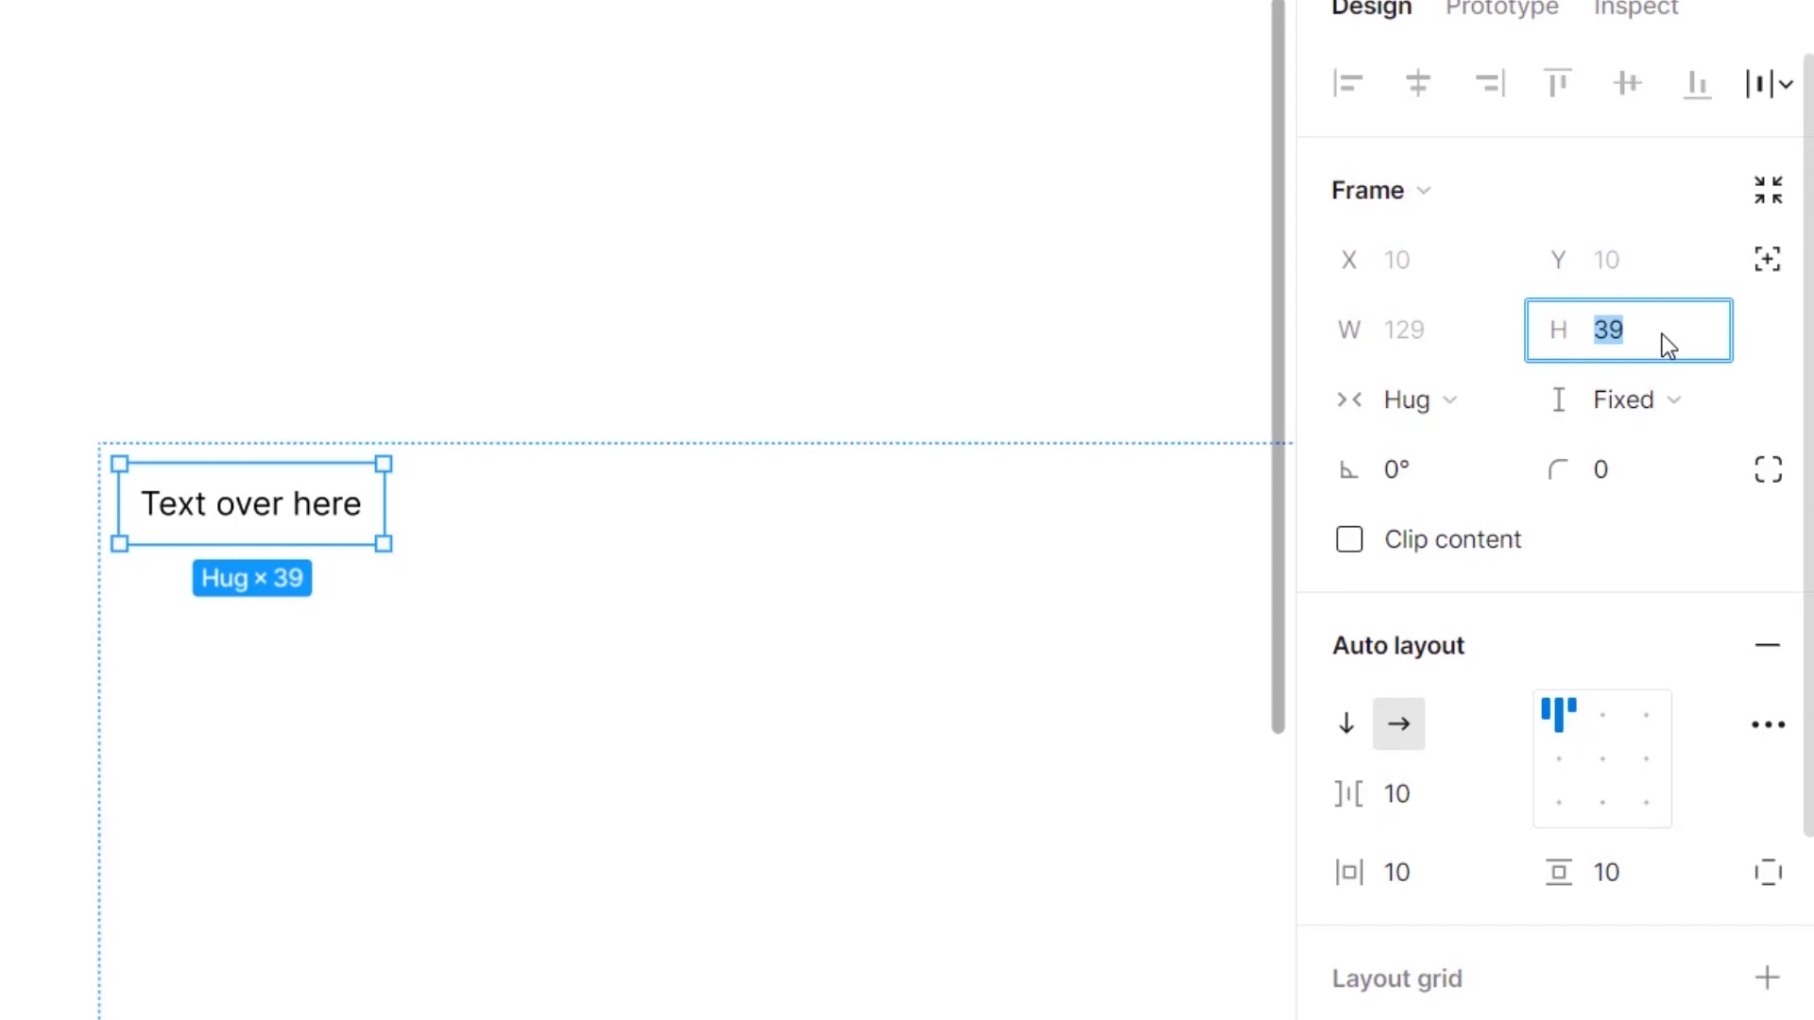
text(50)
key(Return)
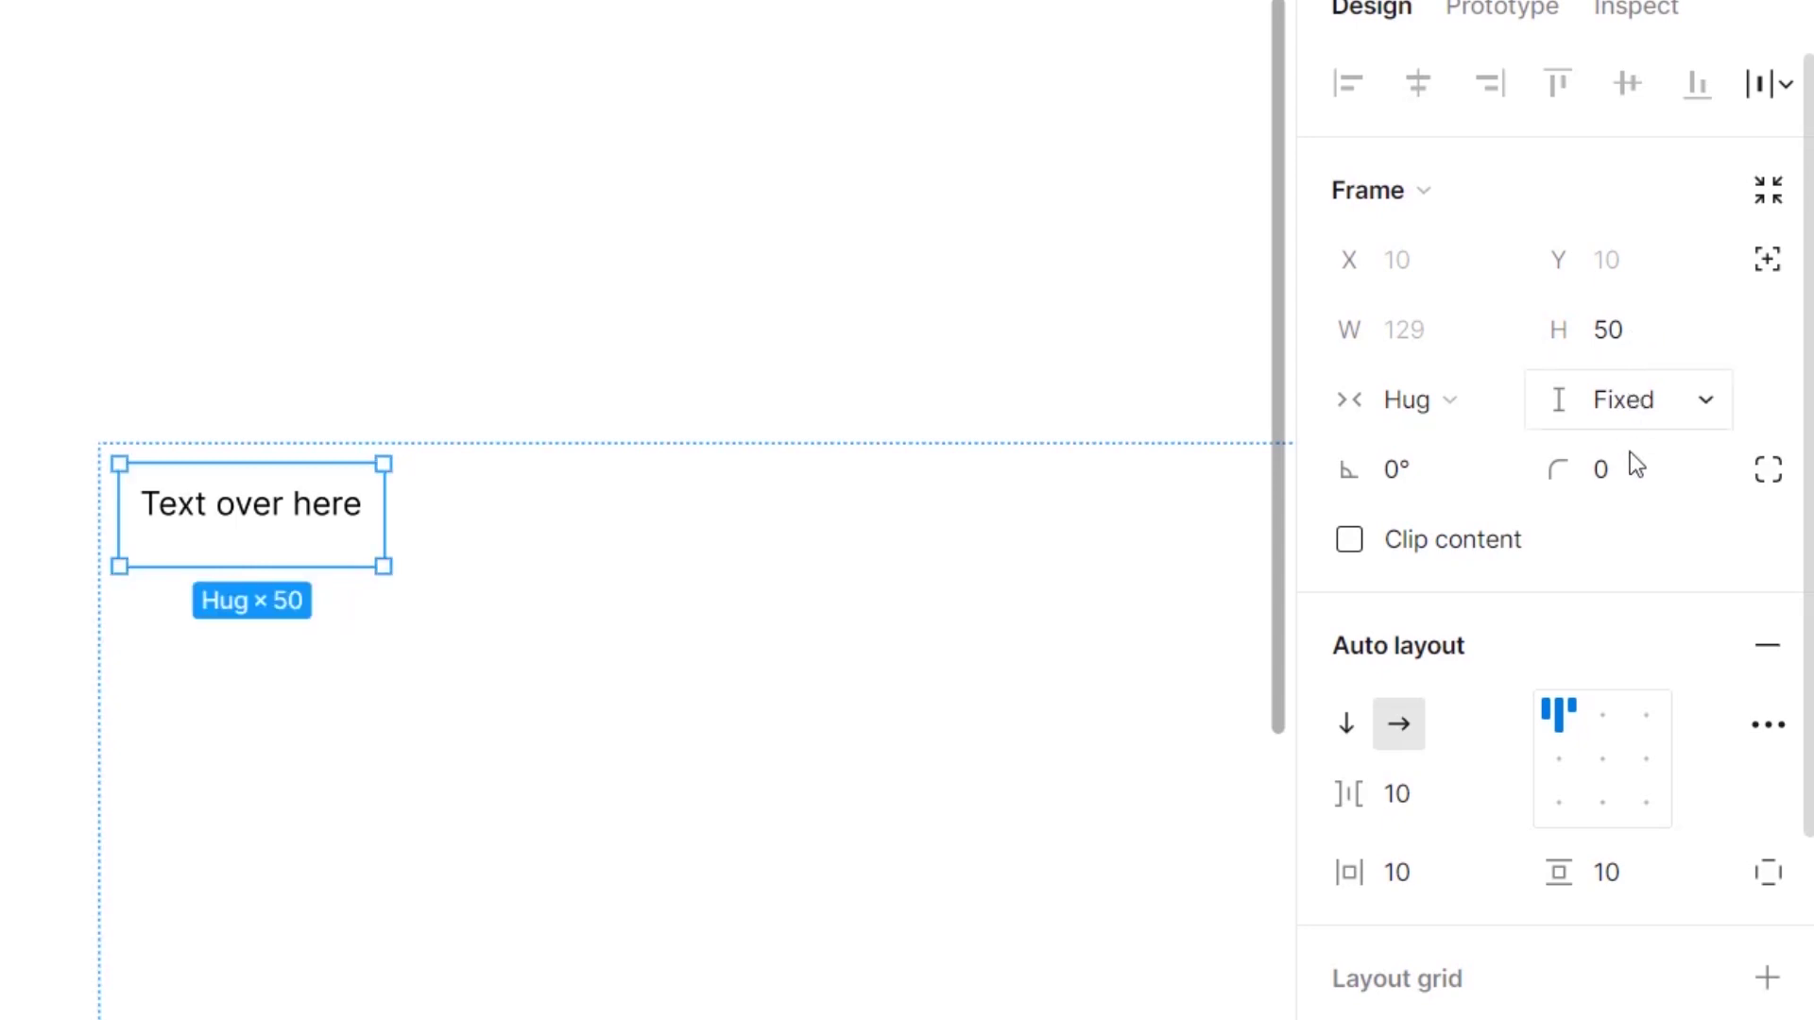
- Align the cell's text left-centre so it sits vertically centred
click(1563, 767)
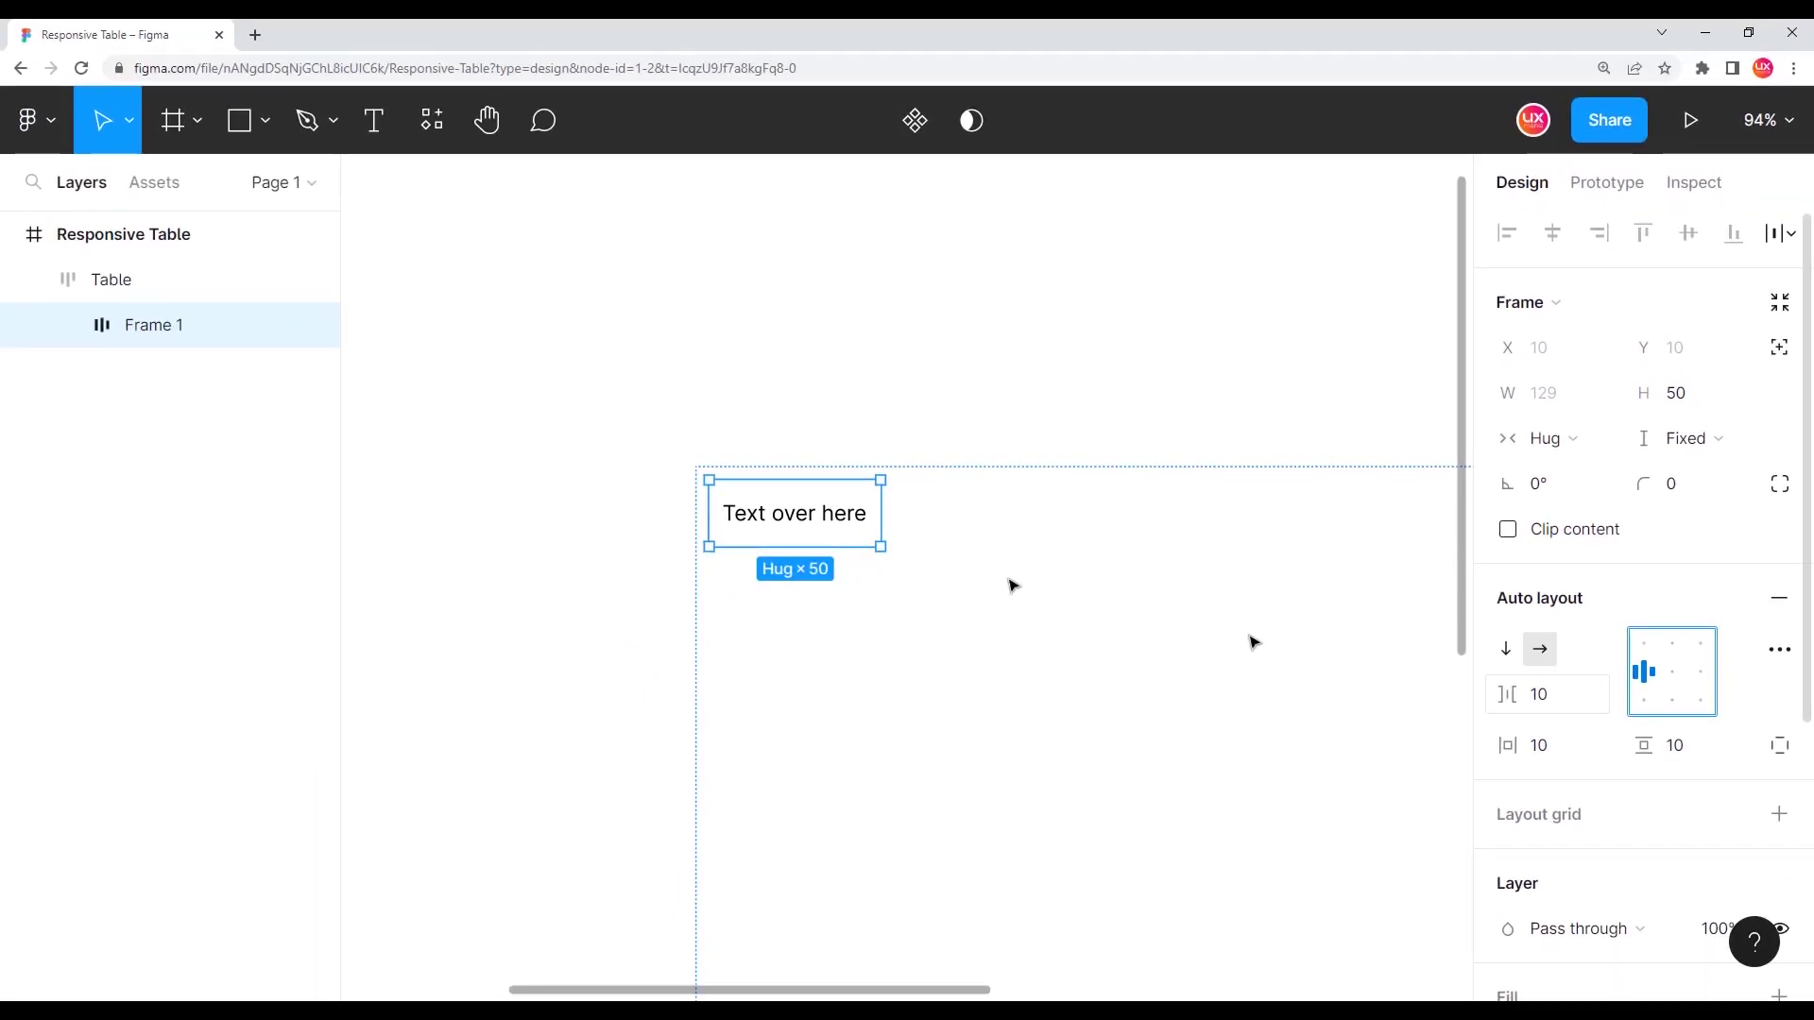
scroll(713, 518, up, 2)
scroll(712, 518, up, 3)
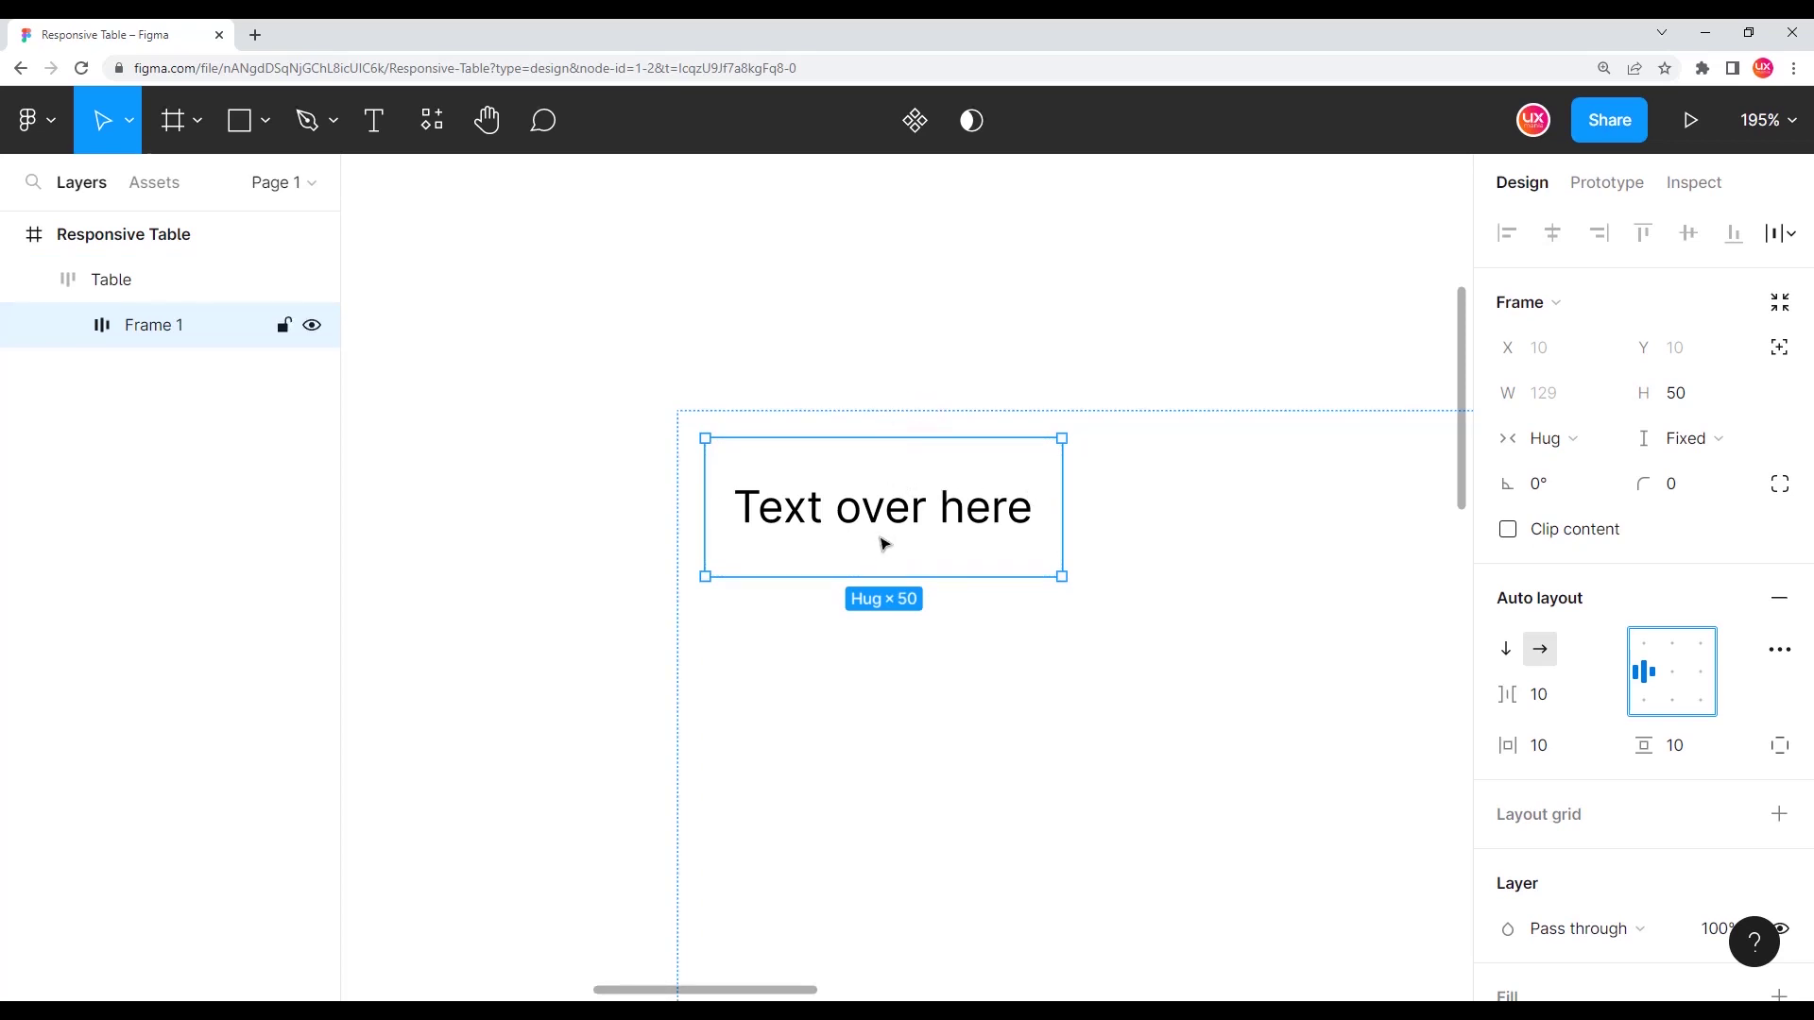
scroll(832, 529, down, 2)
scroll(821, 526, down, 2)
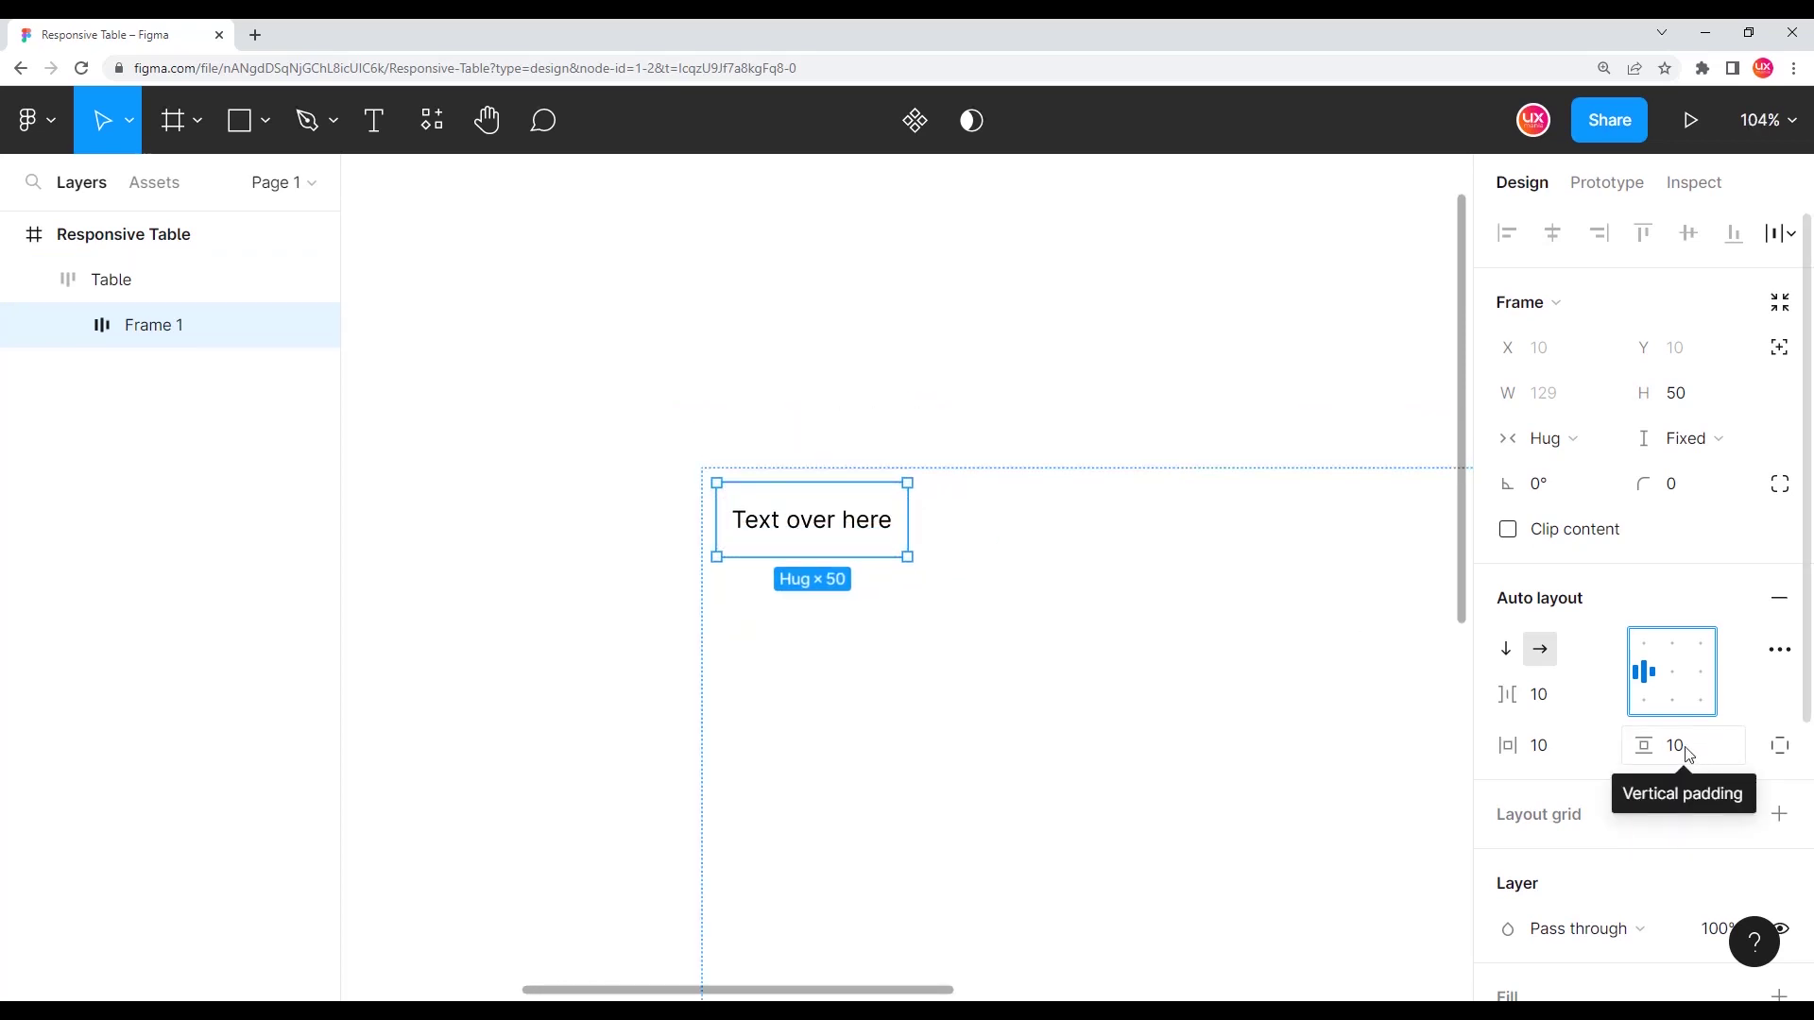
- Set the cell's horizontal padding to 20, widening it to 149
click(1572, 751)
scroll(874, 520, up, 4)
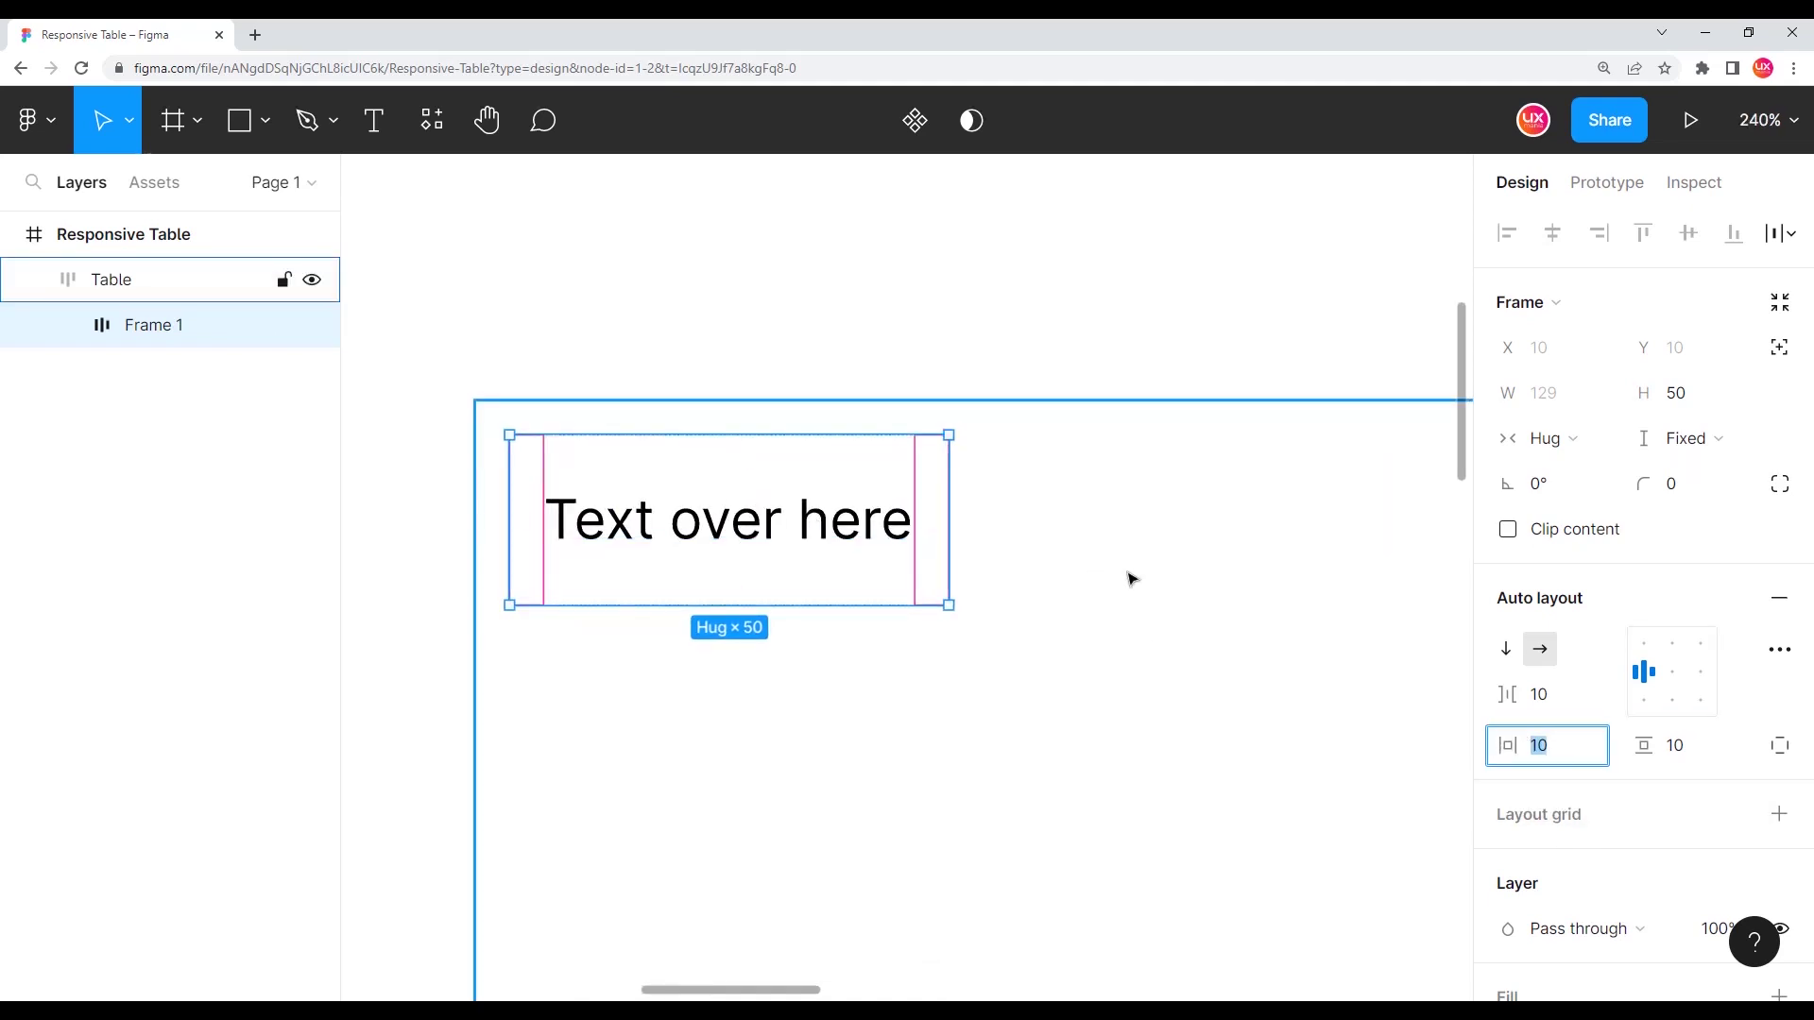
text(20)
key(Return)
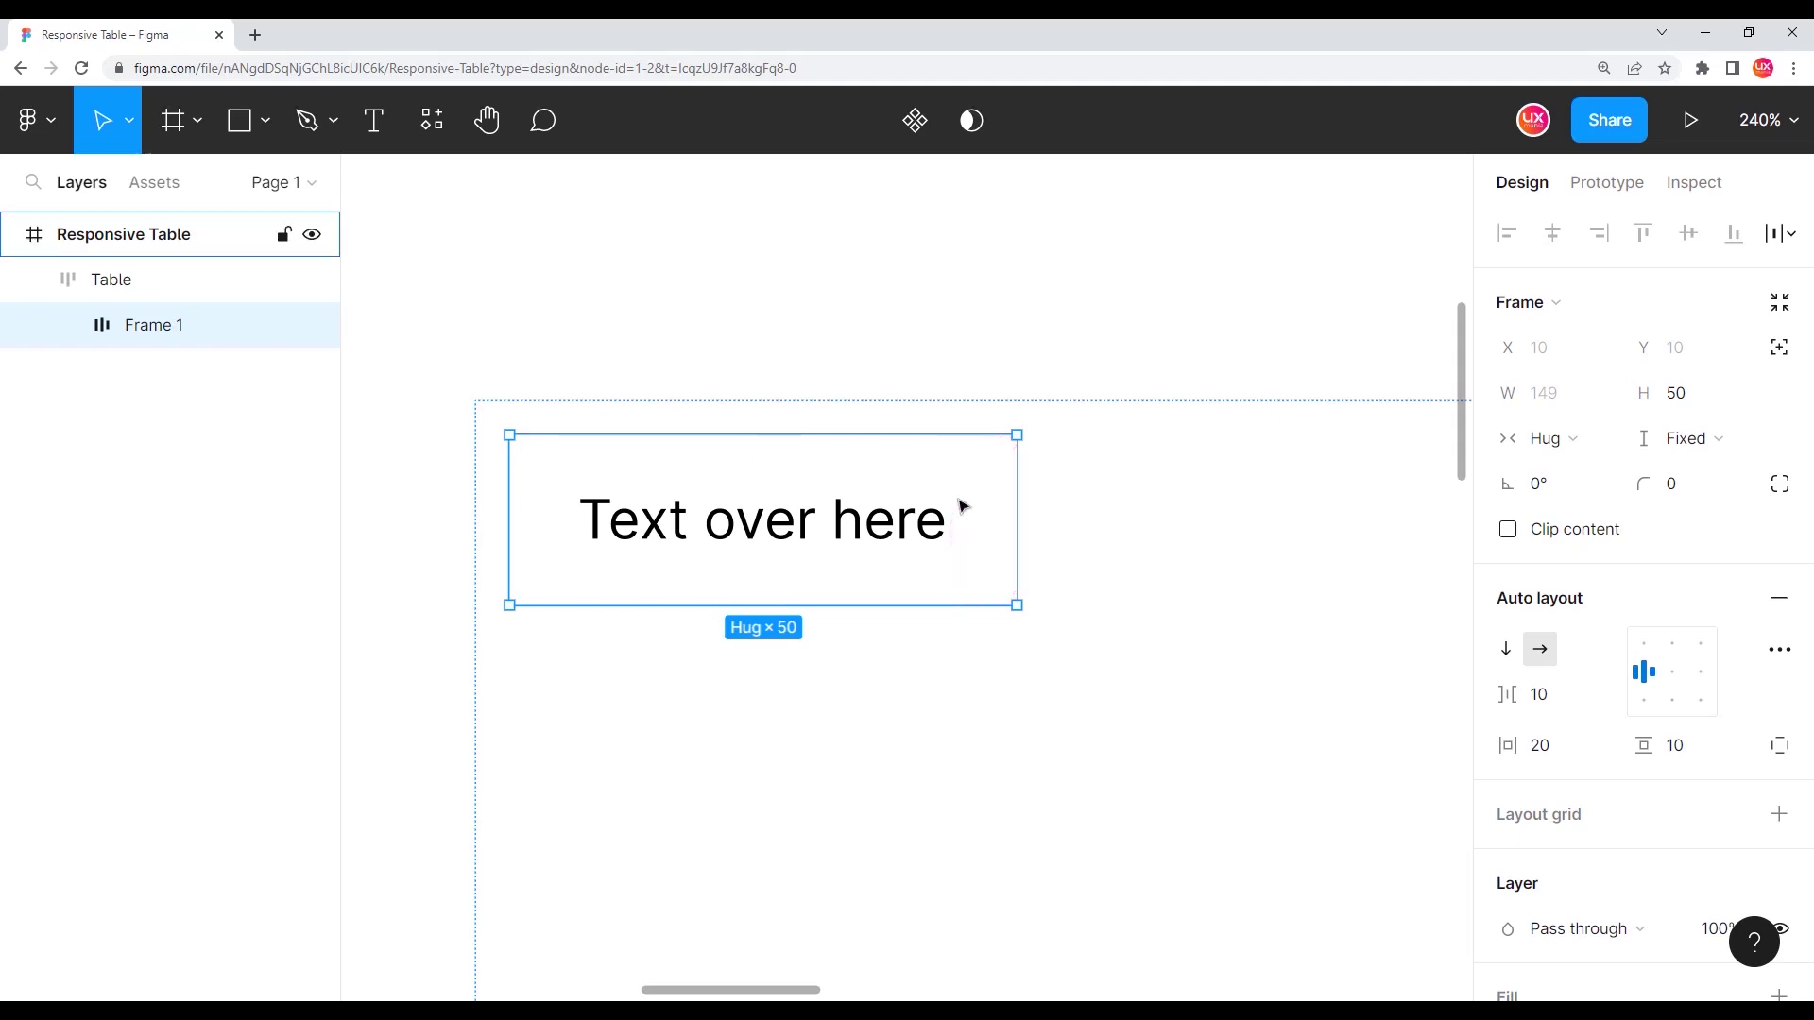
scroll(959, 510, down, 3)
scroll(945, 509, up, 1)
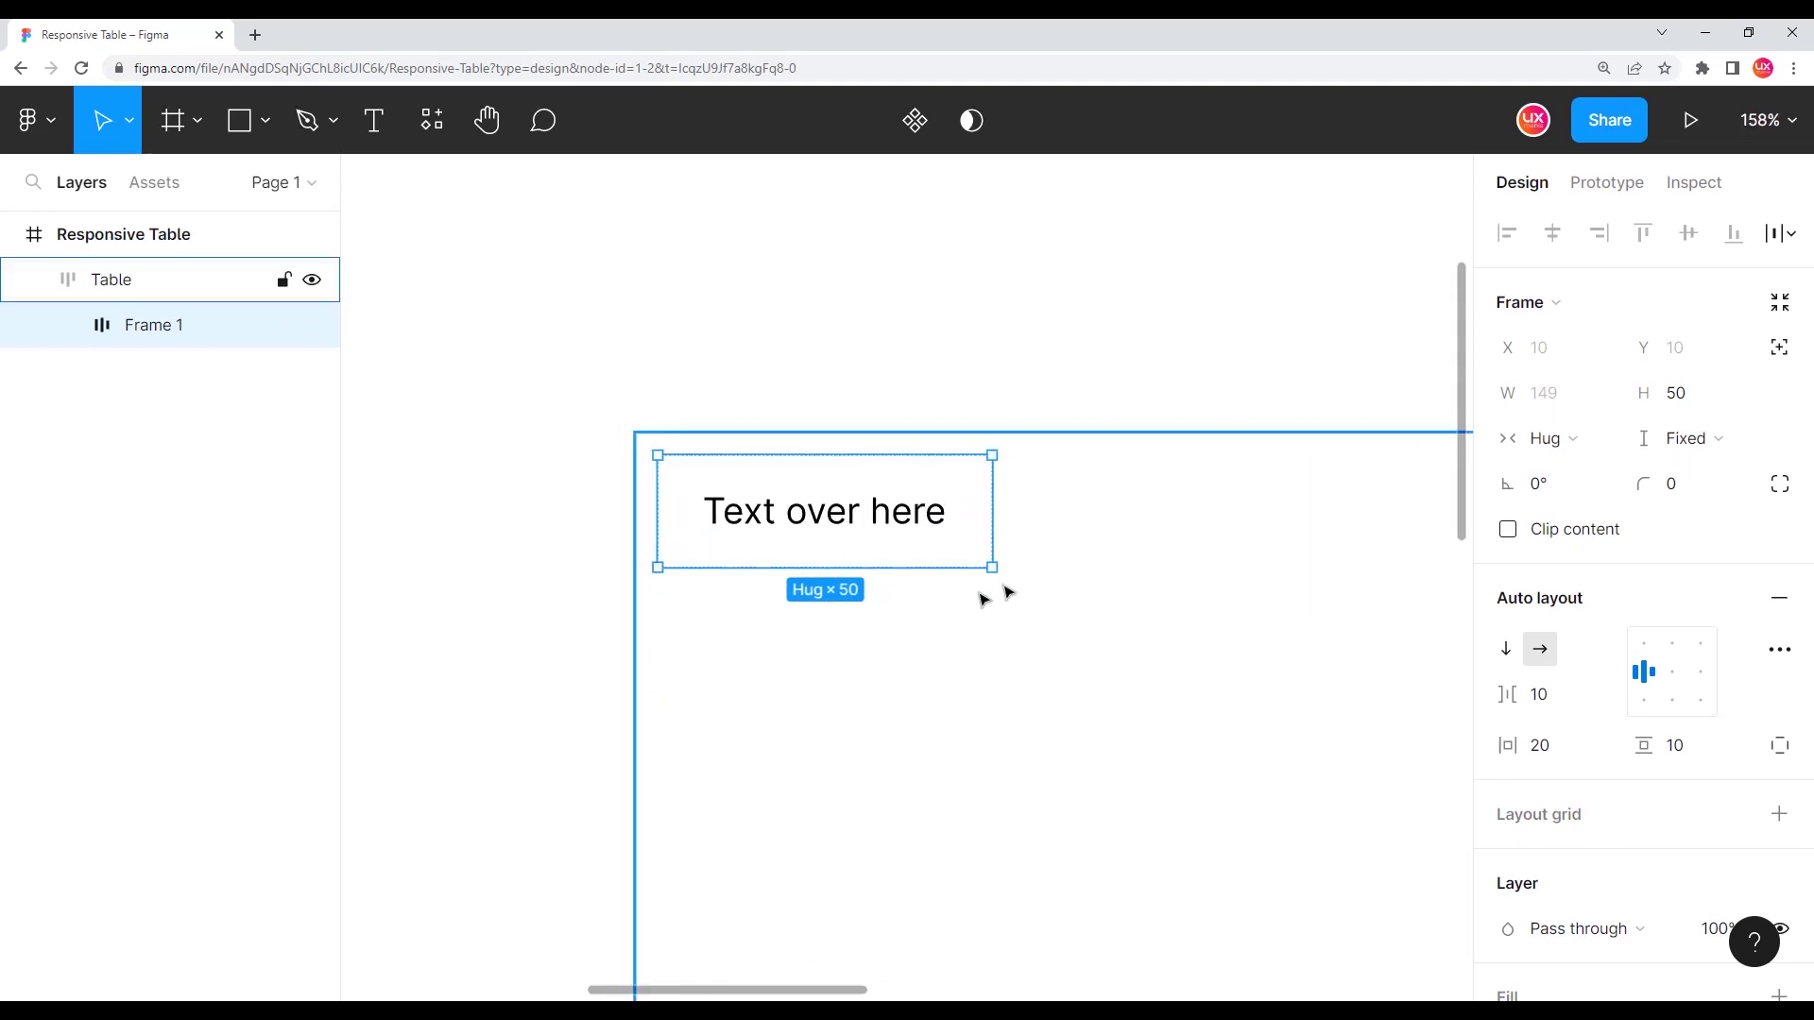
scroll(1606, 690, down, 2)
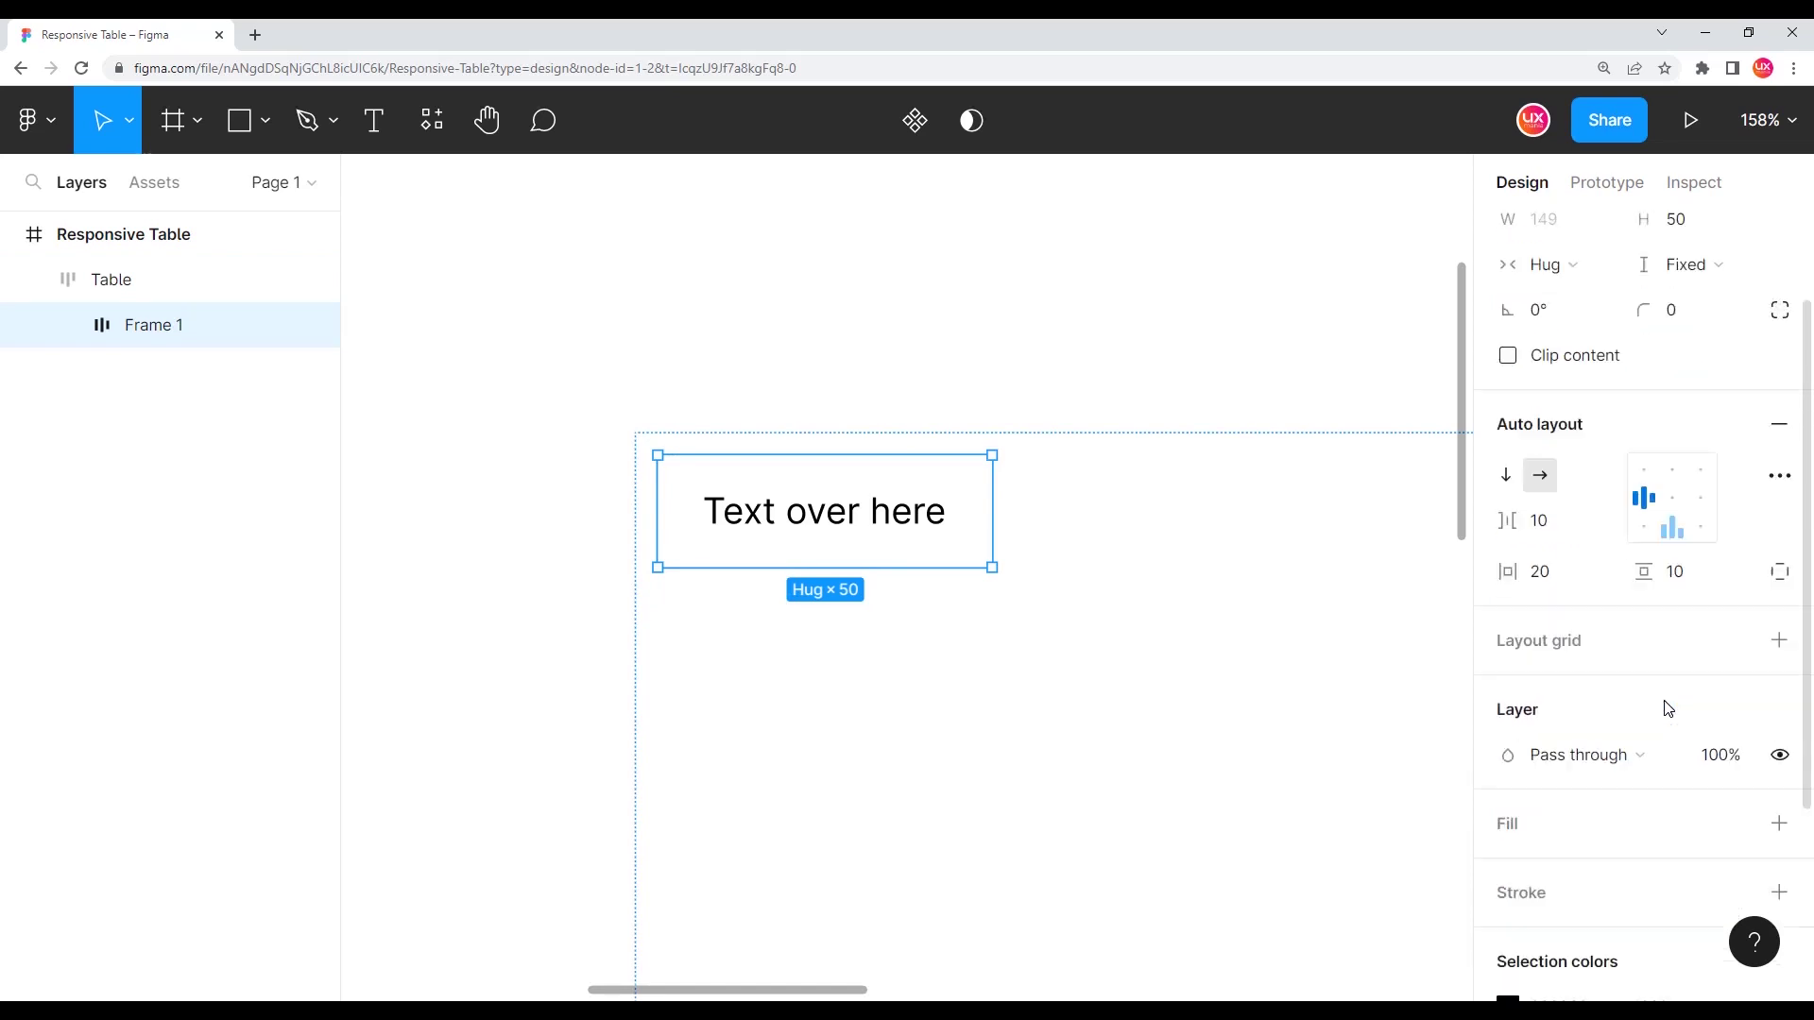
scroll(1648, 701, down, 1)
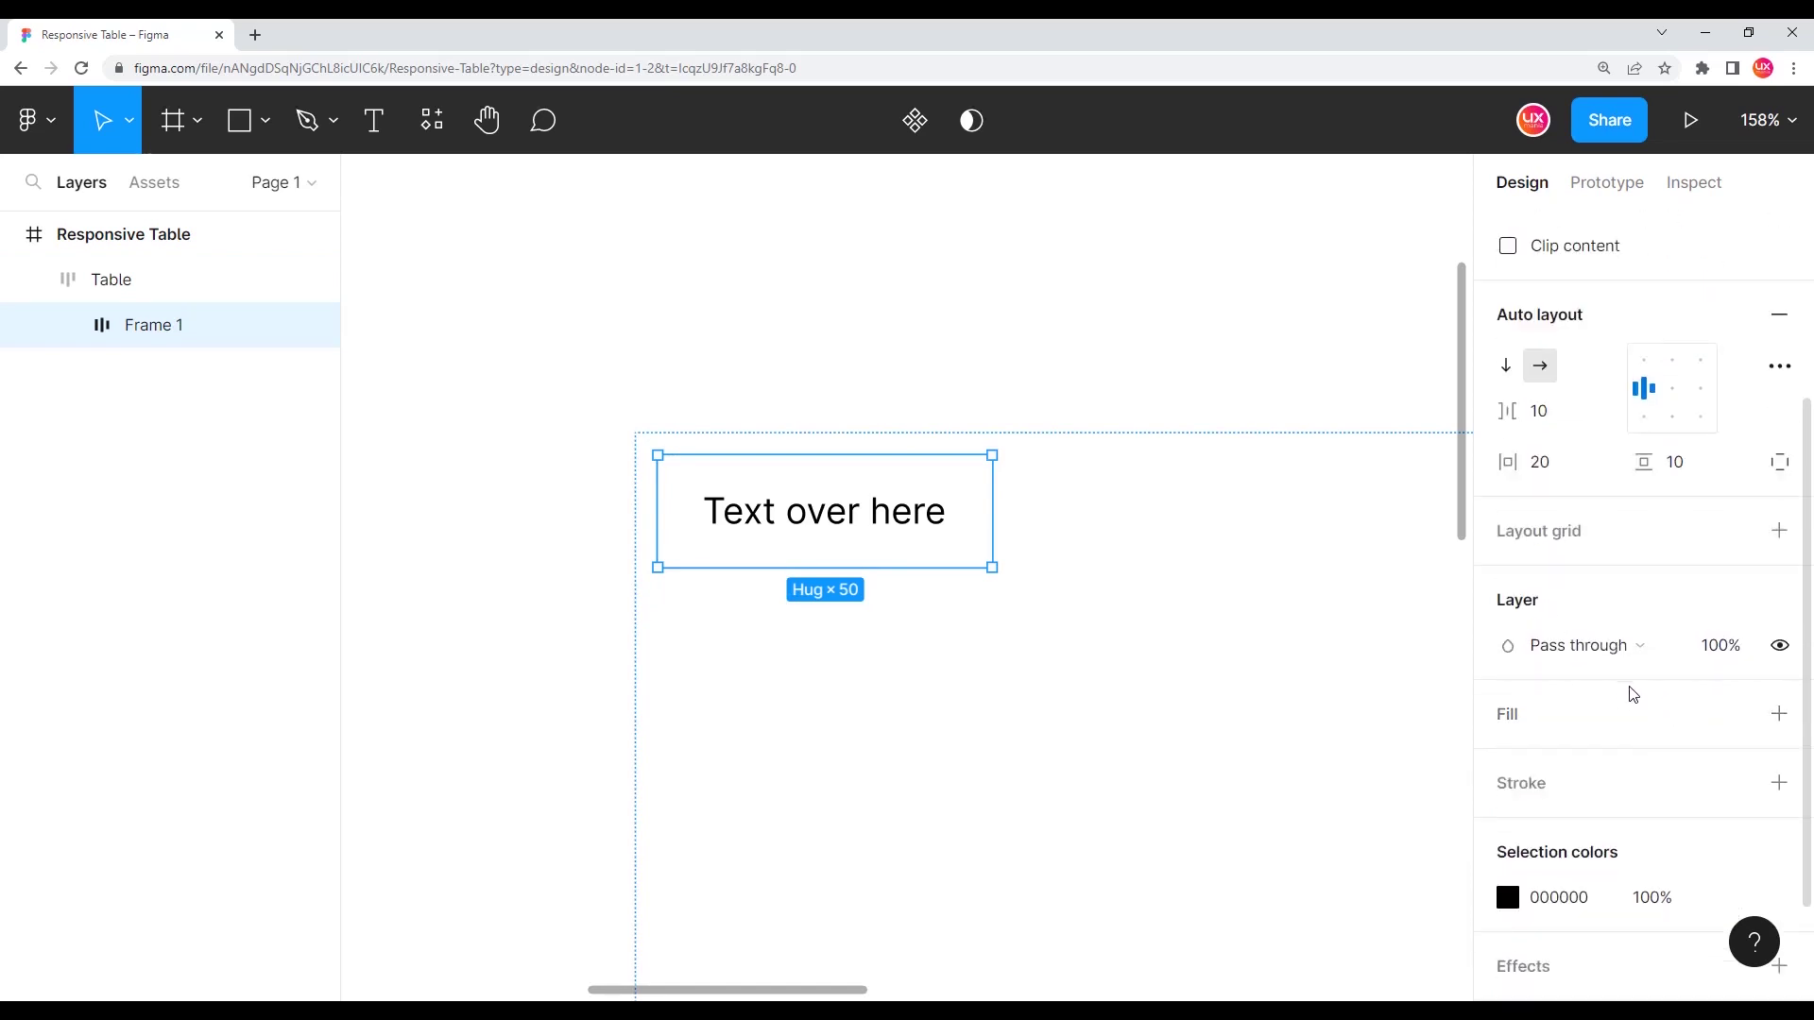
- Give the cell a dark slate-blue 4F6177 background fill
click(1780, 715)
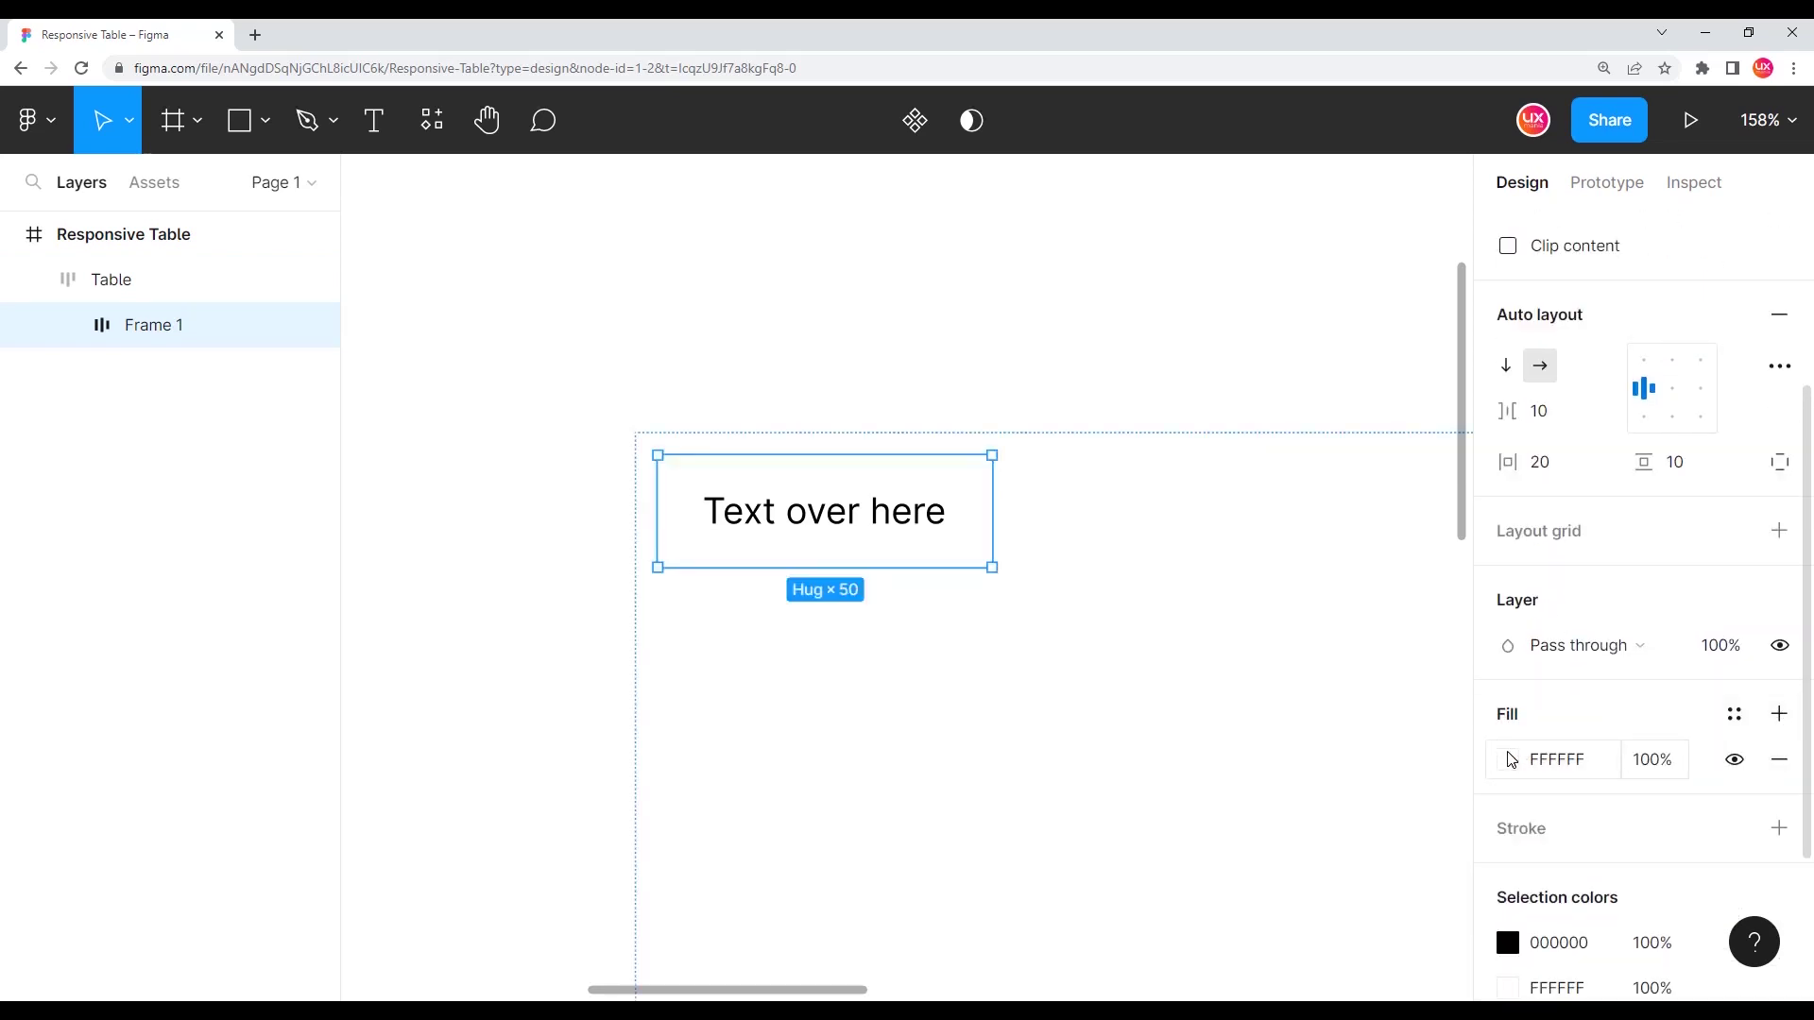
click(1509, 760)
click(1352, 666)
mouse_move(1220, 438)
mouse_down()
mouse_move(1204, 433)
mouse_move(1250, 472)
mouse_up()
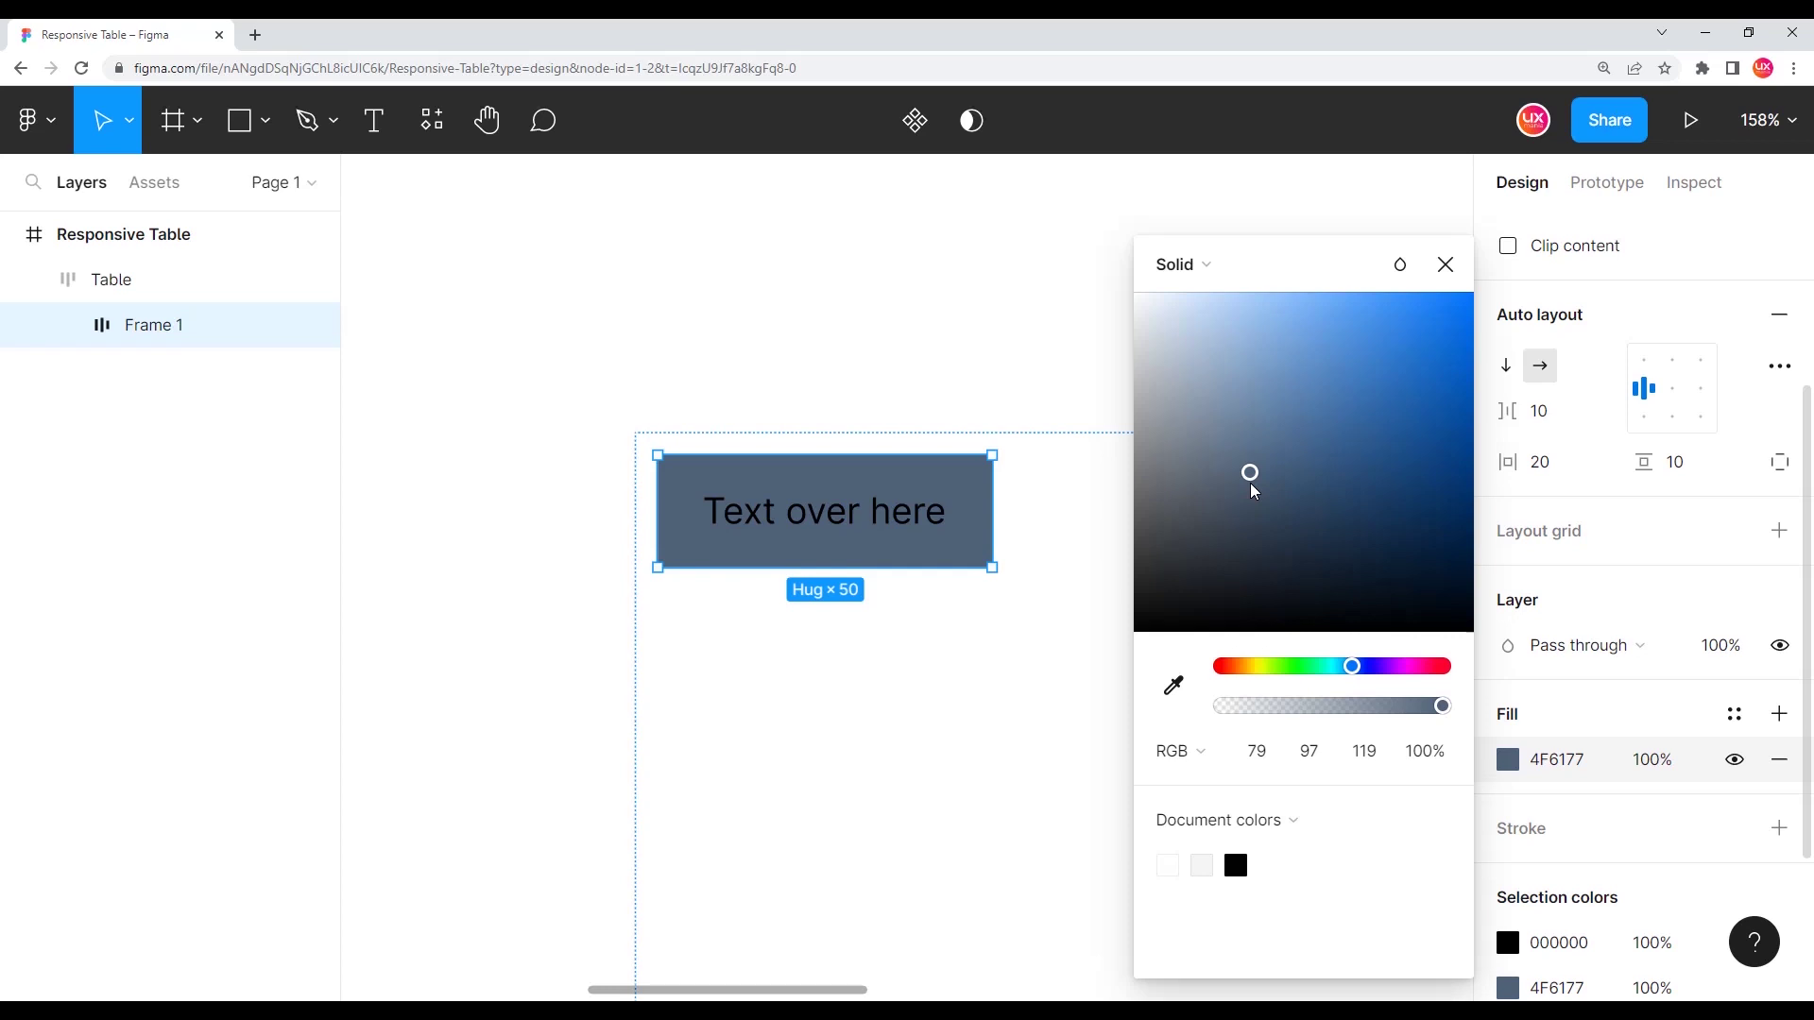
ctrl+scroll(787, 439, down, 3)
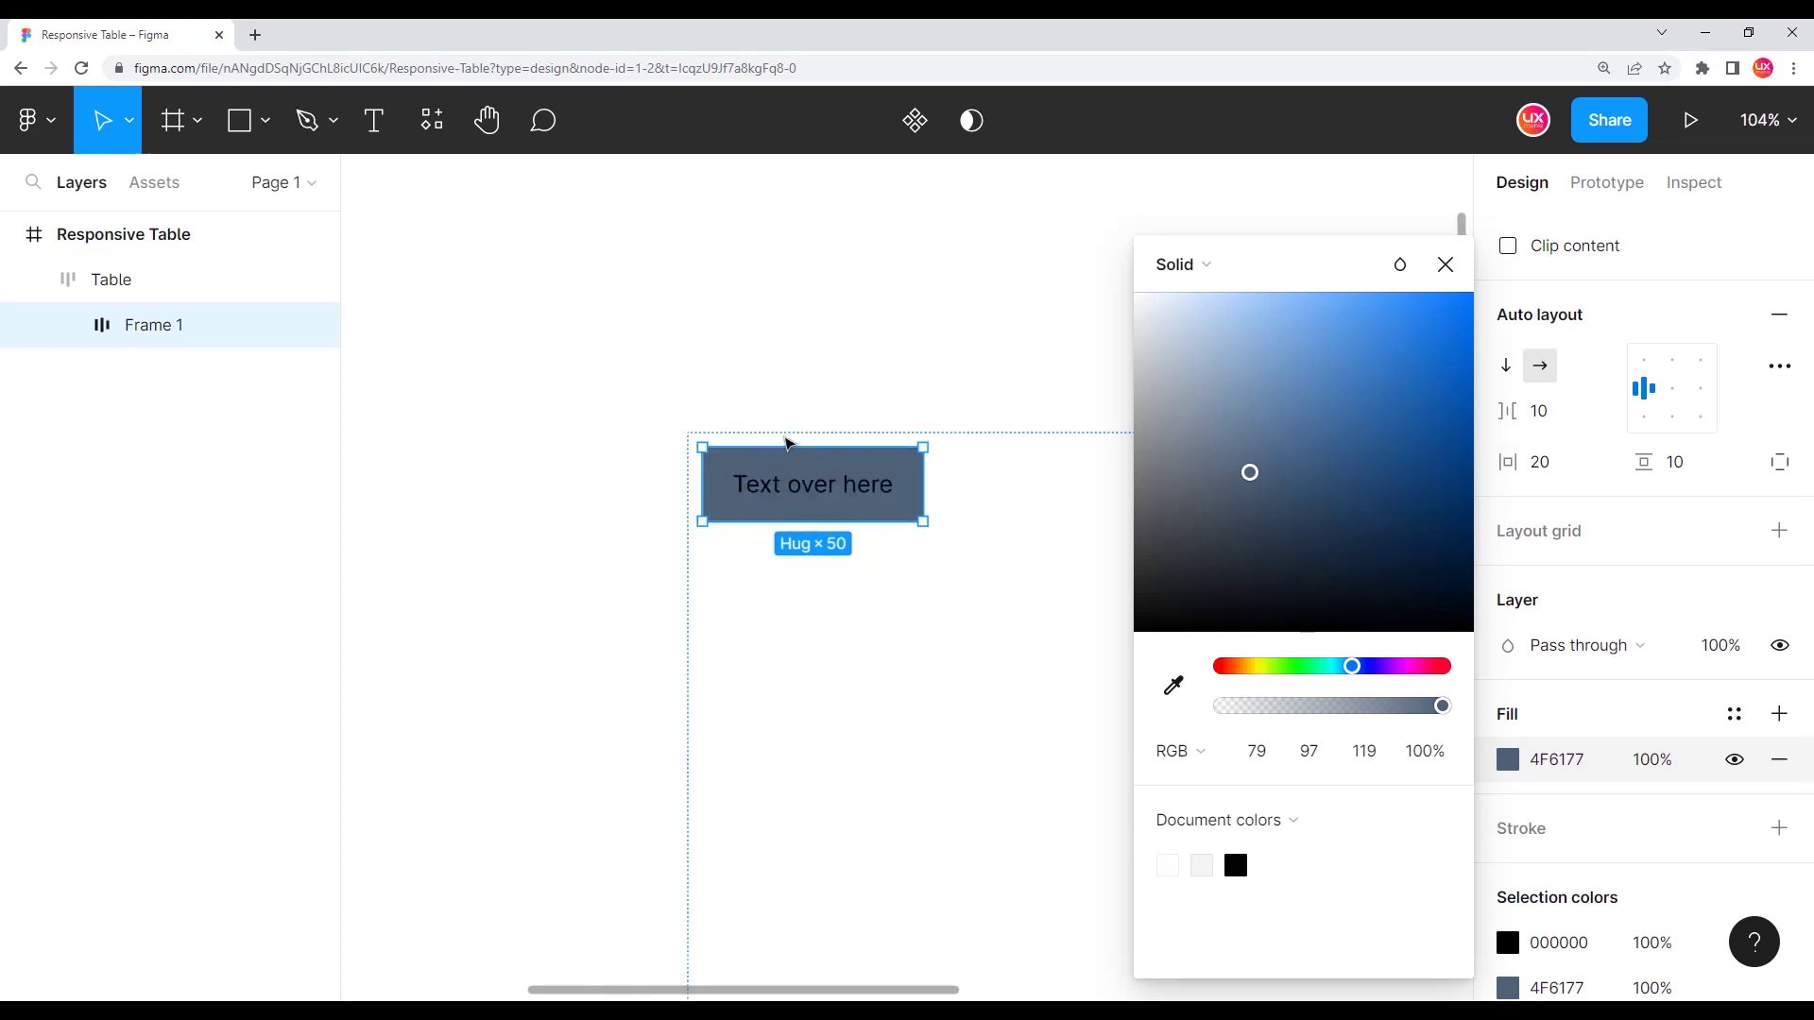
- Change the 'Text over here' label colour to white
double_click(823, 489)
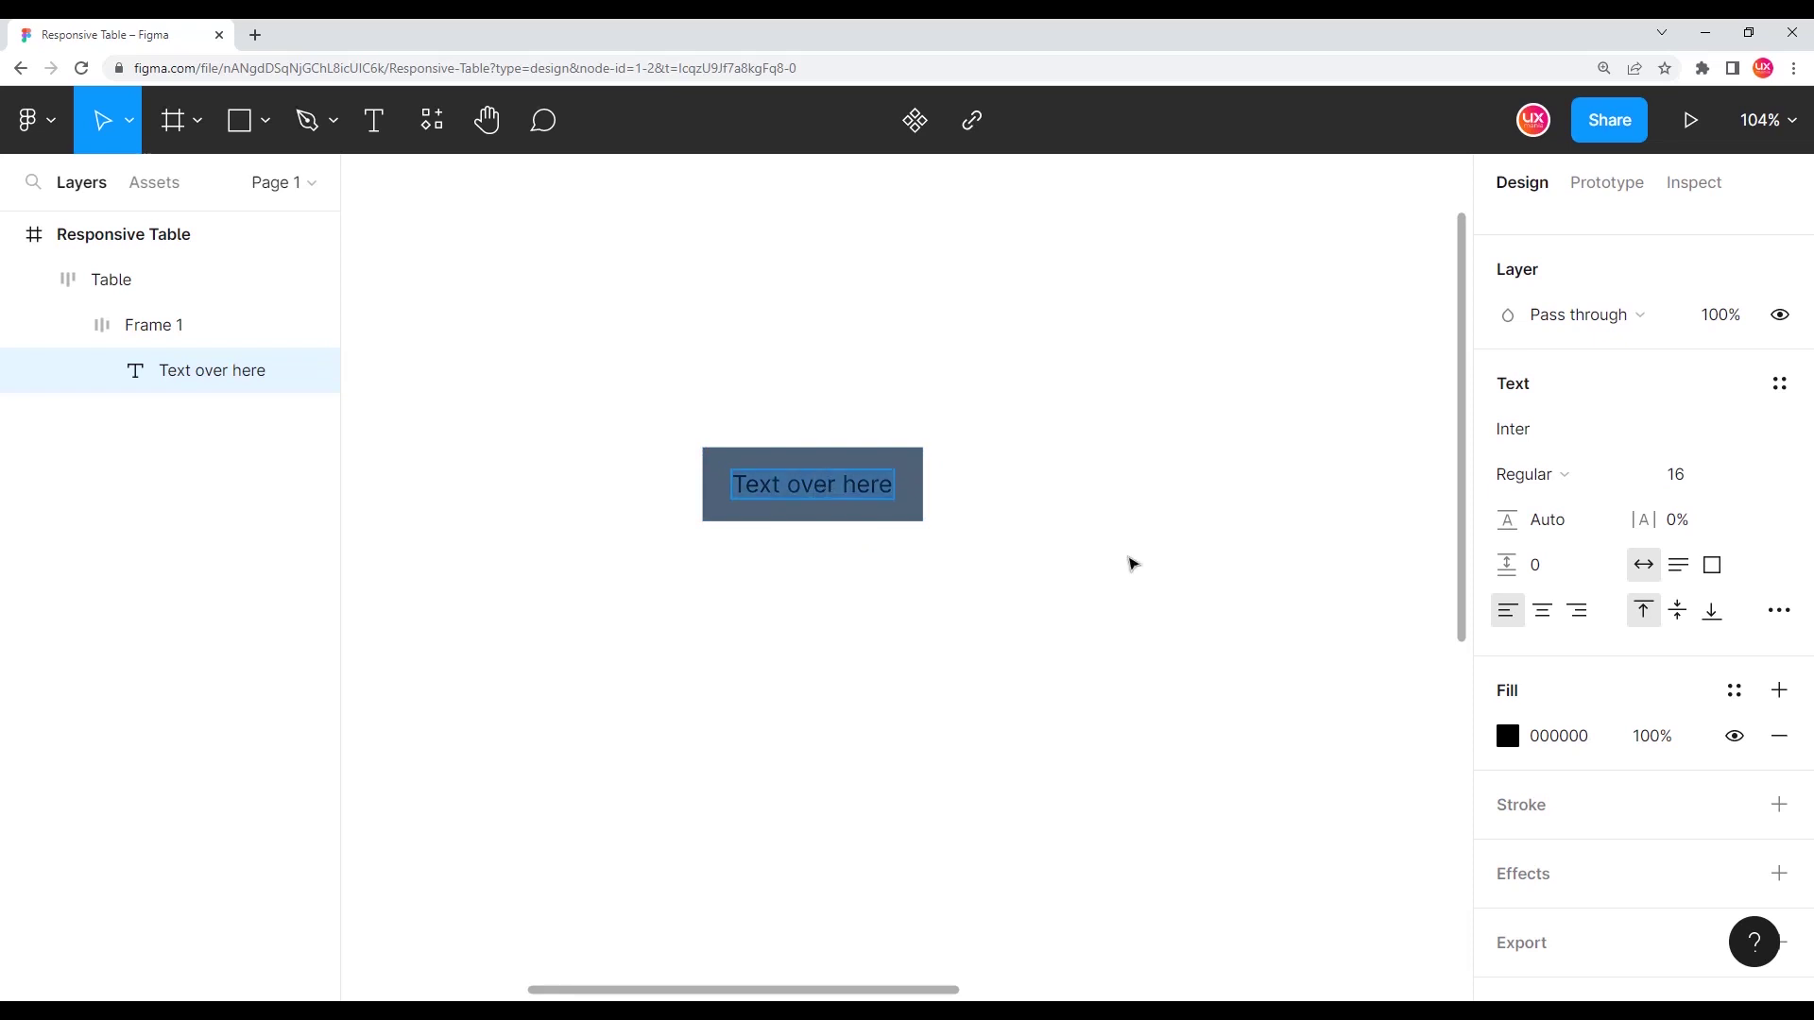
click(1507, 736)
drag(1304, 510, 742, 274)
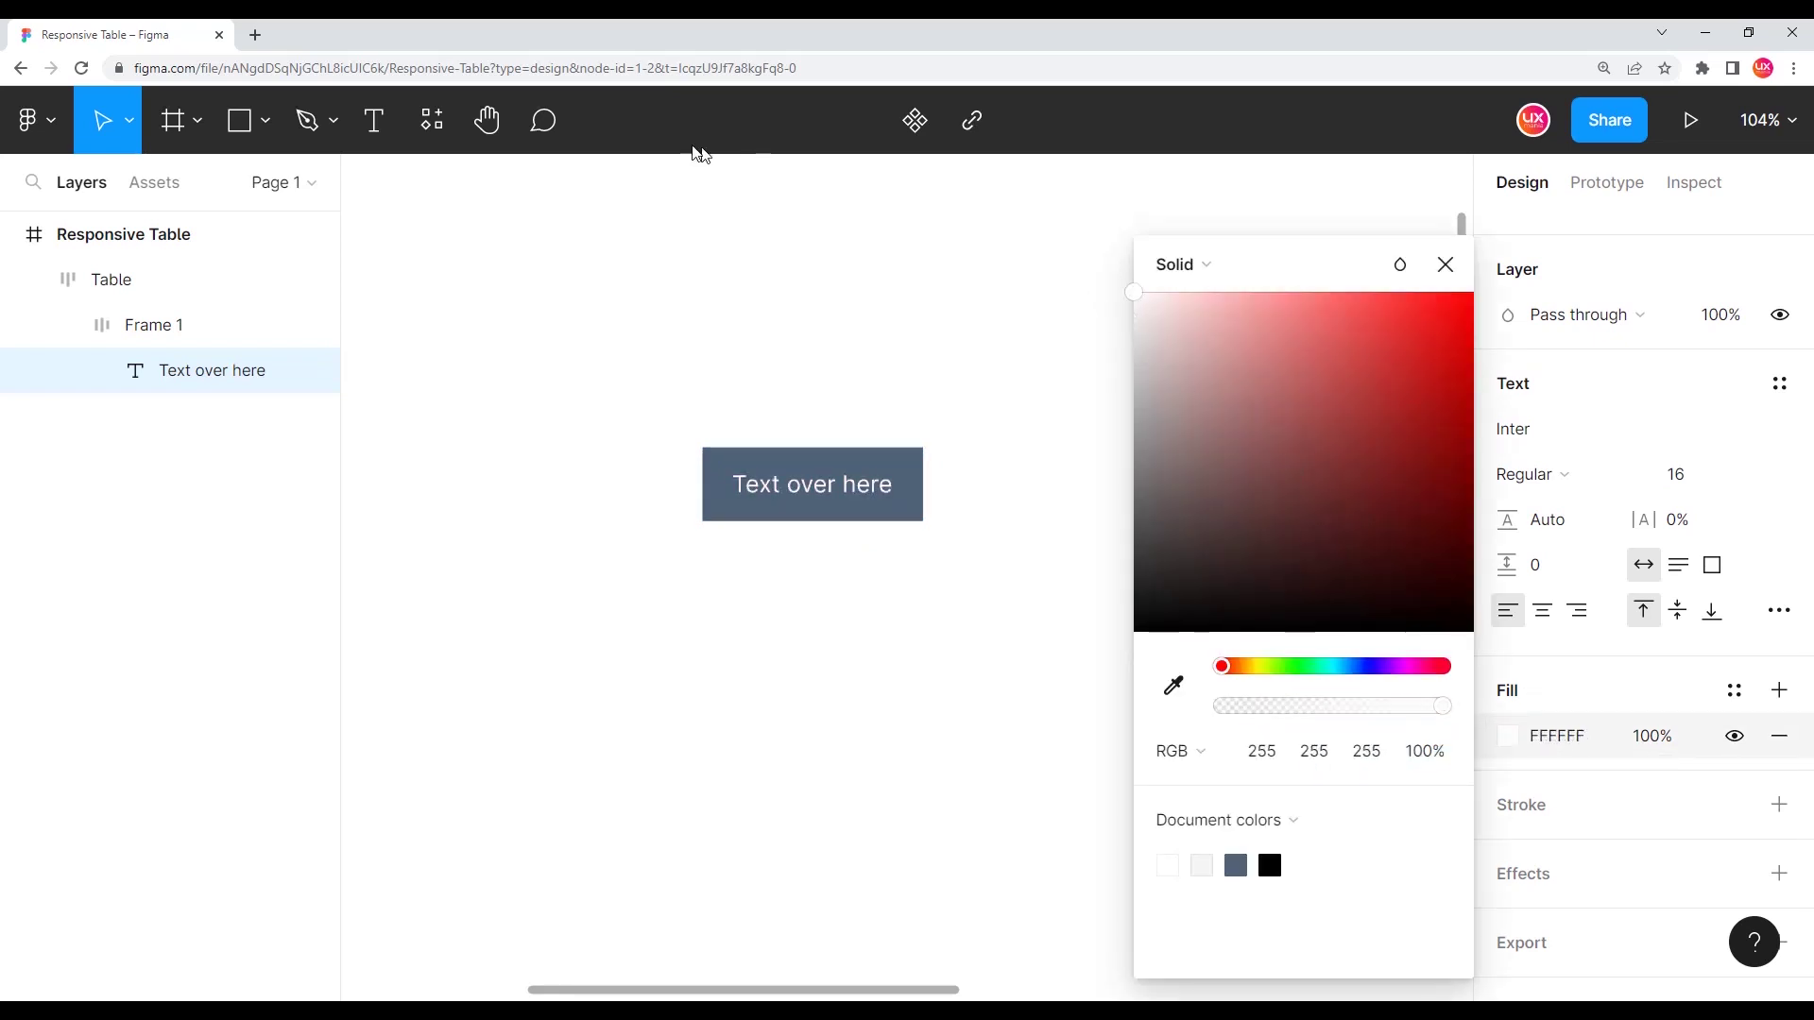
click(813, 360)
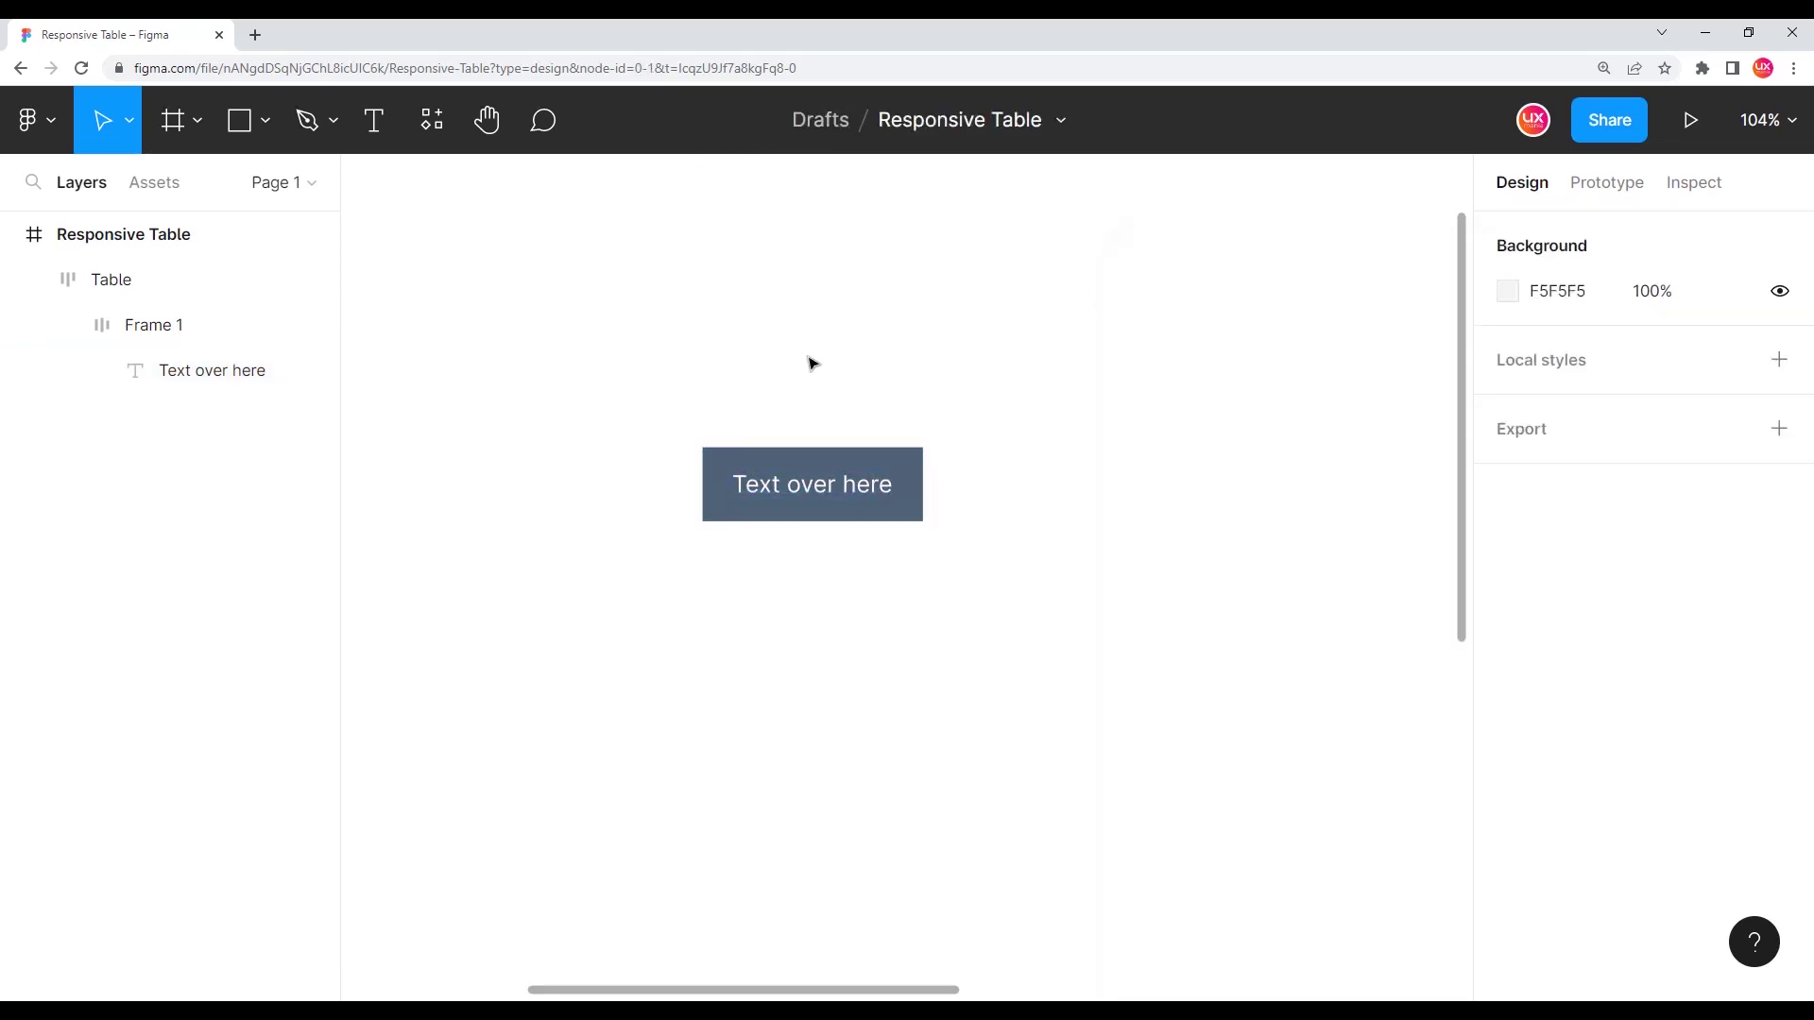
- Rename the Frame 1 cell layer to 'Header text'
click(806, 489)
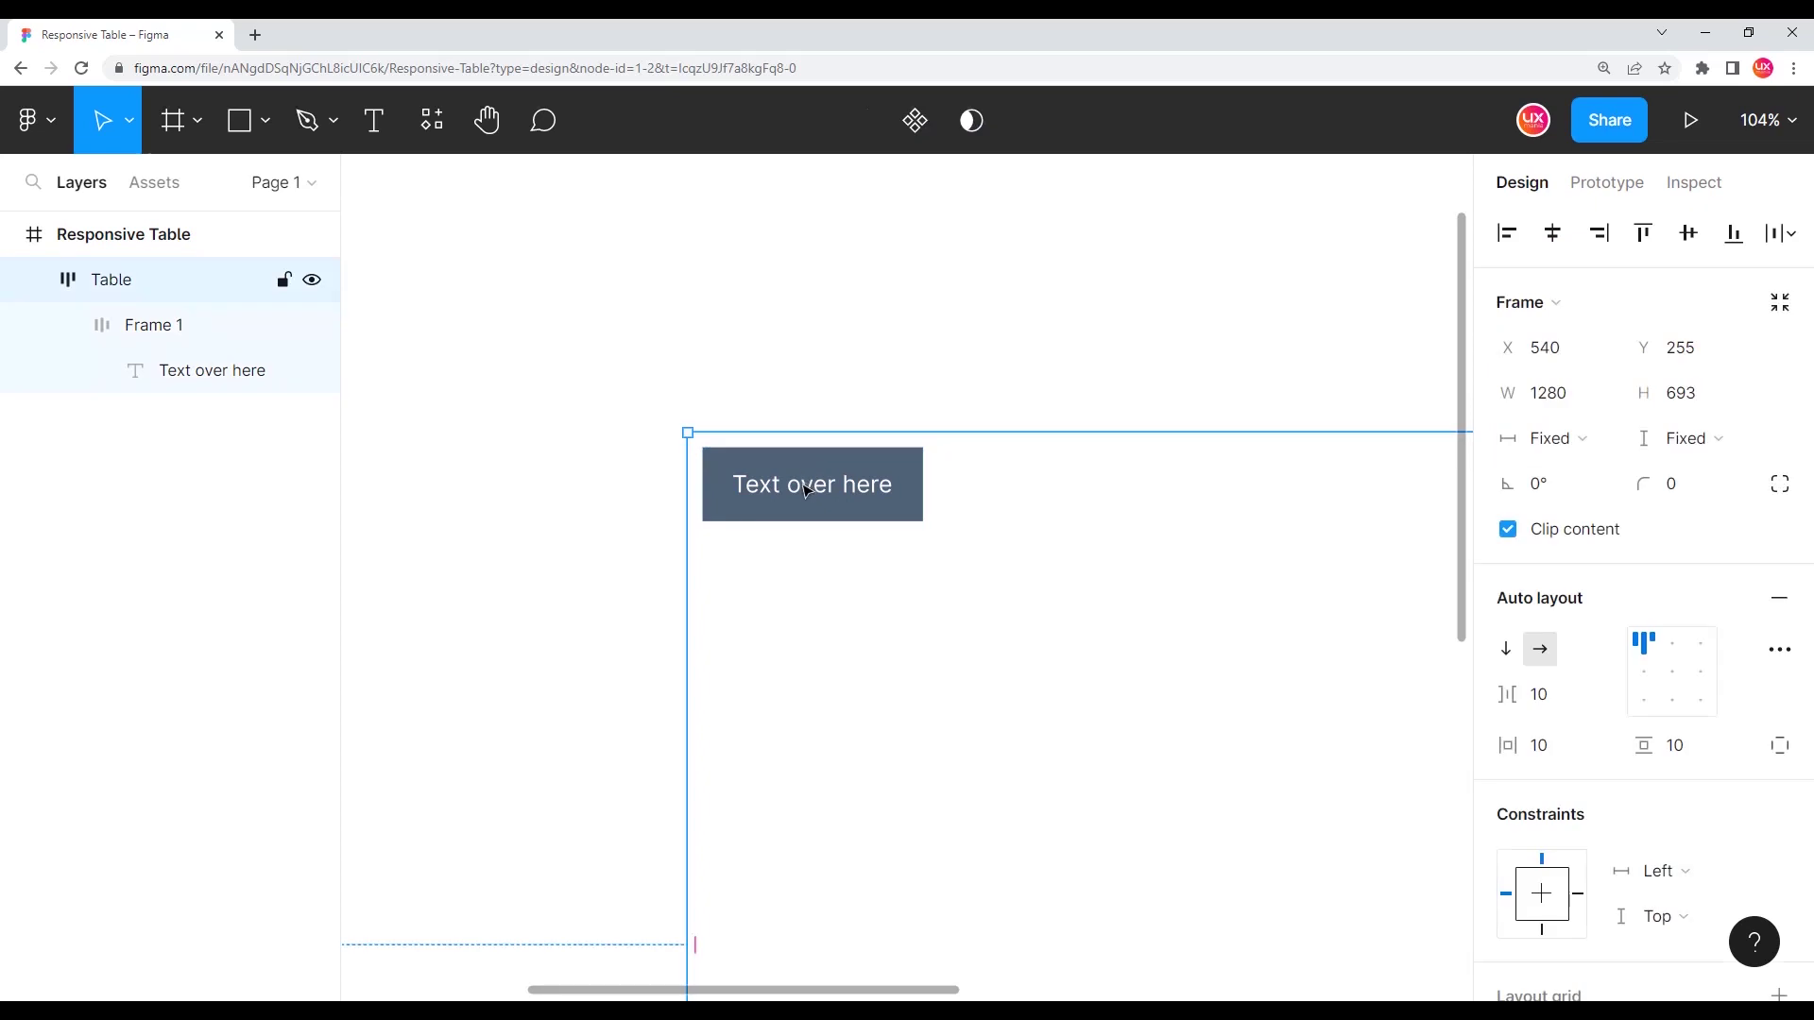
click(203, 369)
click(69, 327)
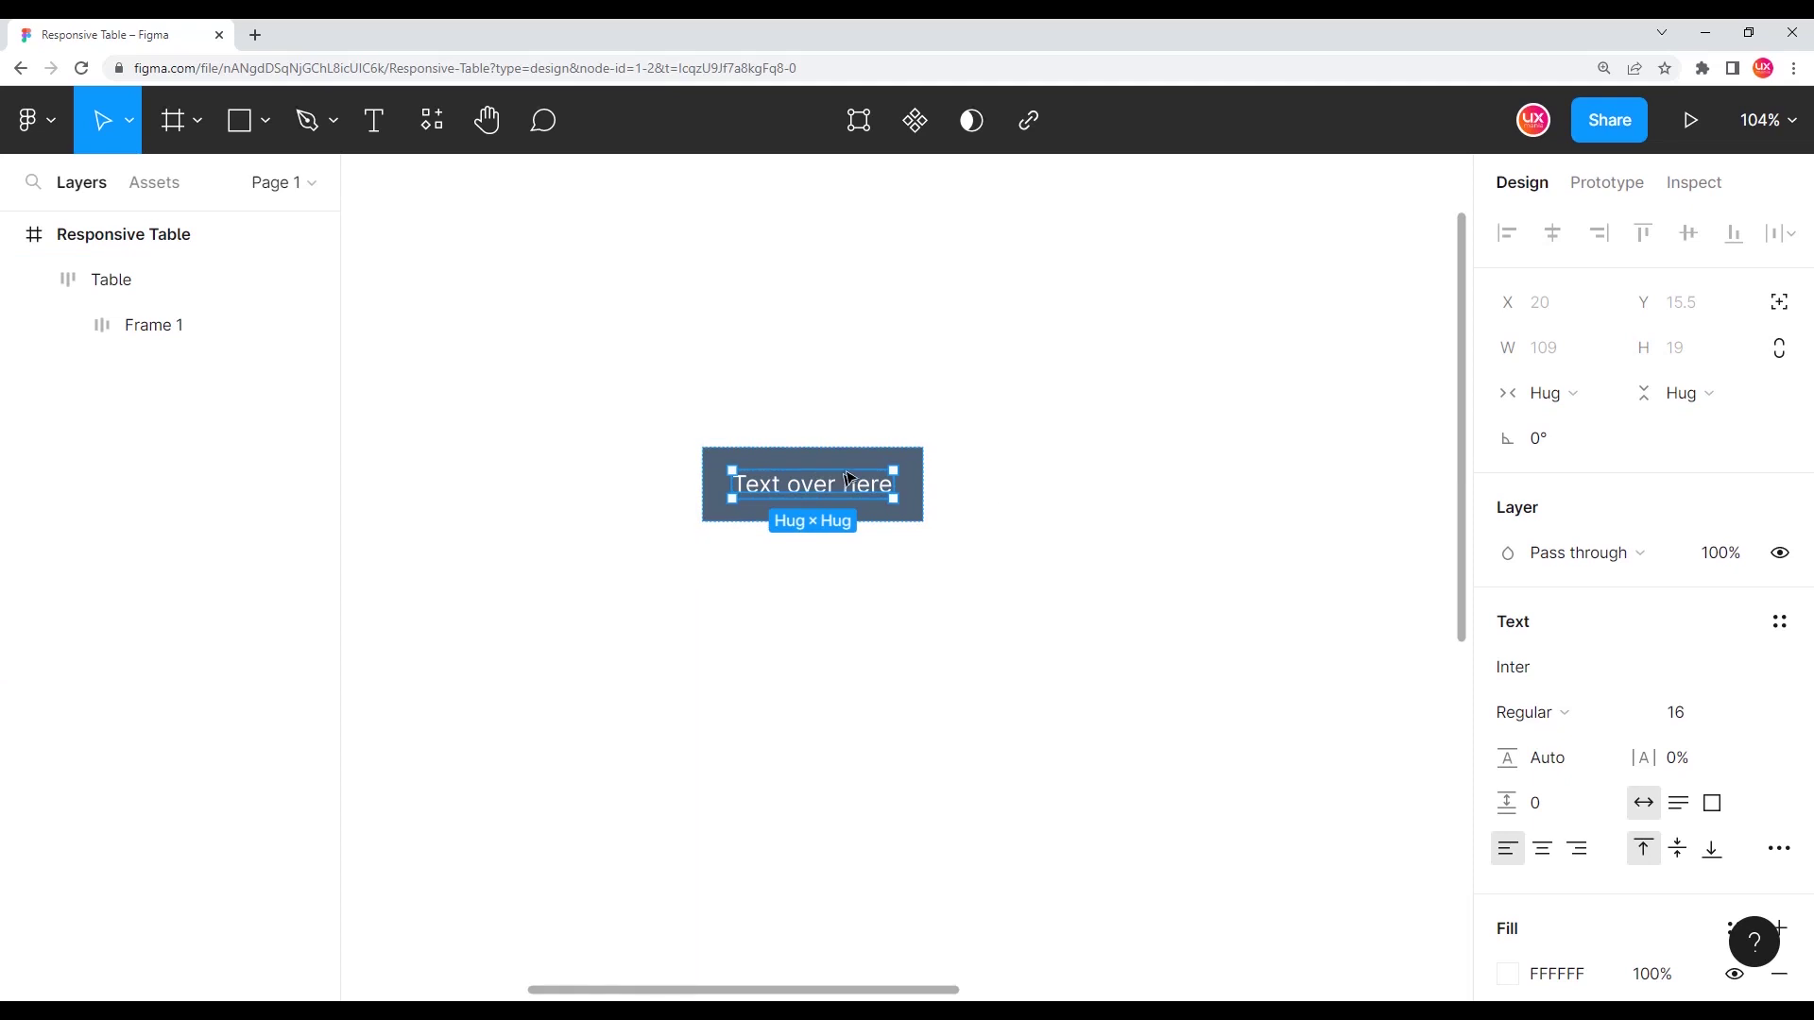
double_click(179, 327)
text(Header text)
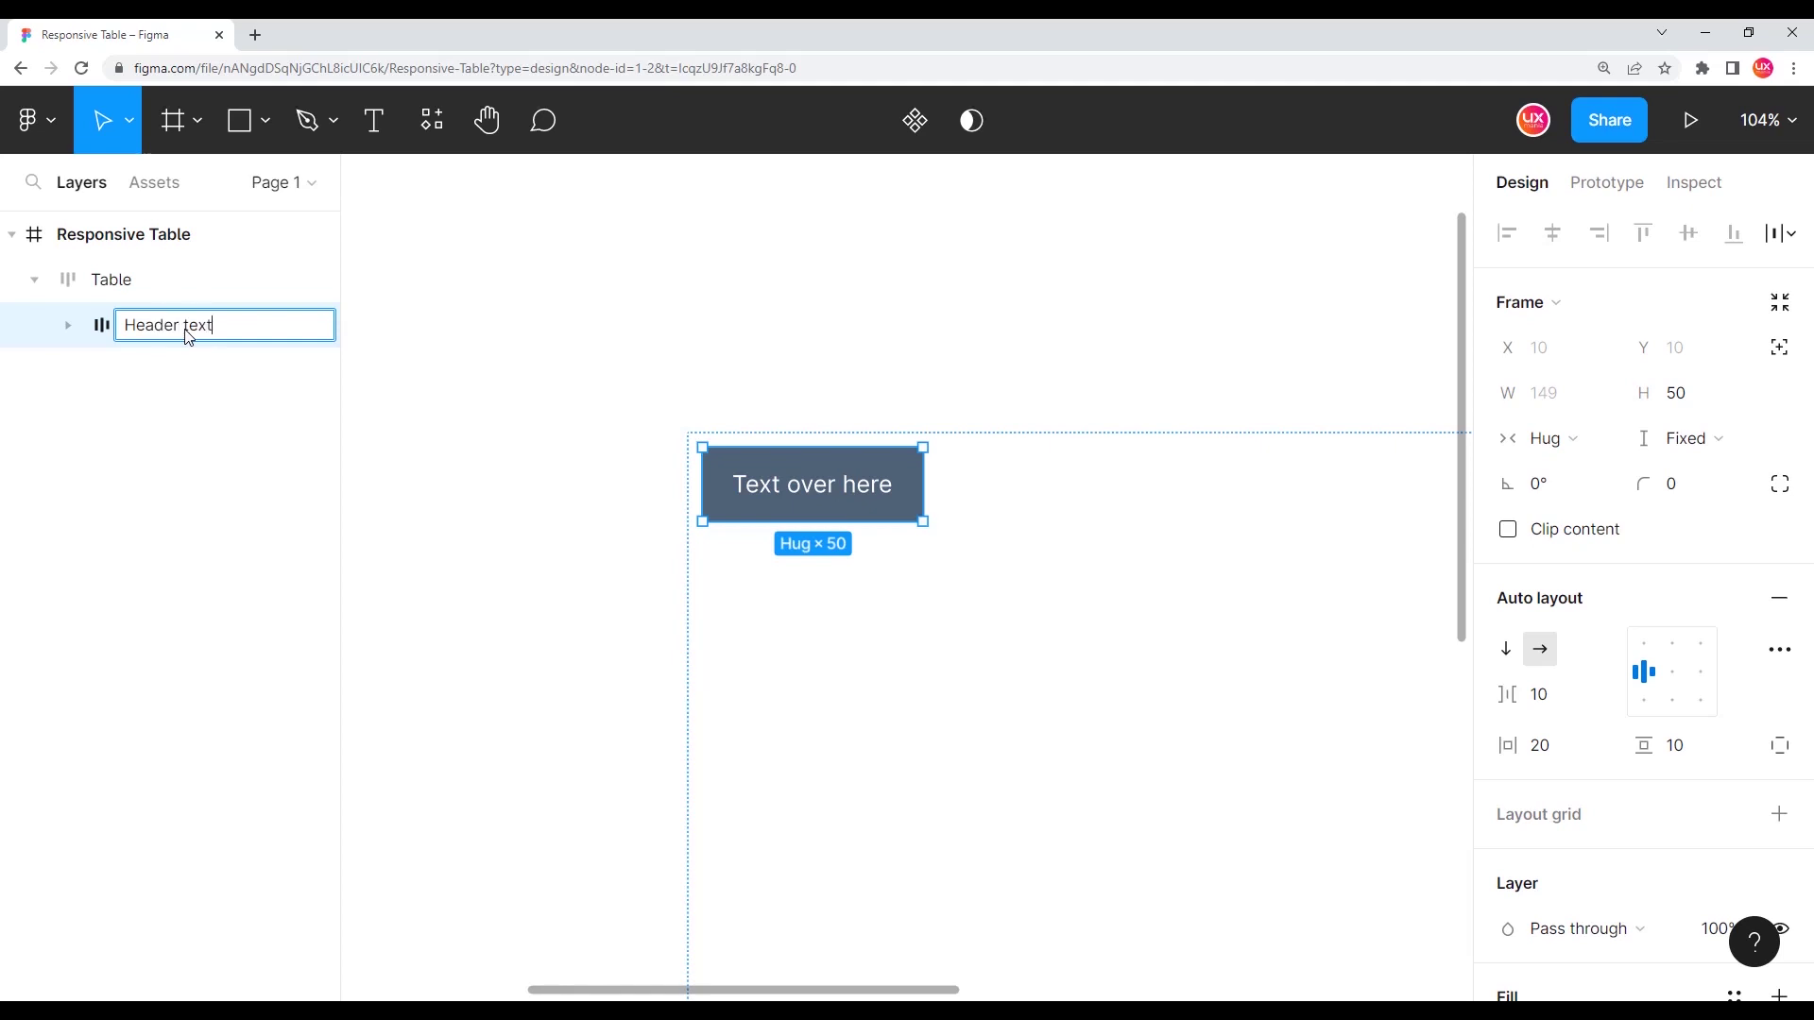
key(Return)
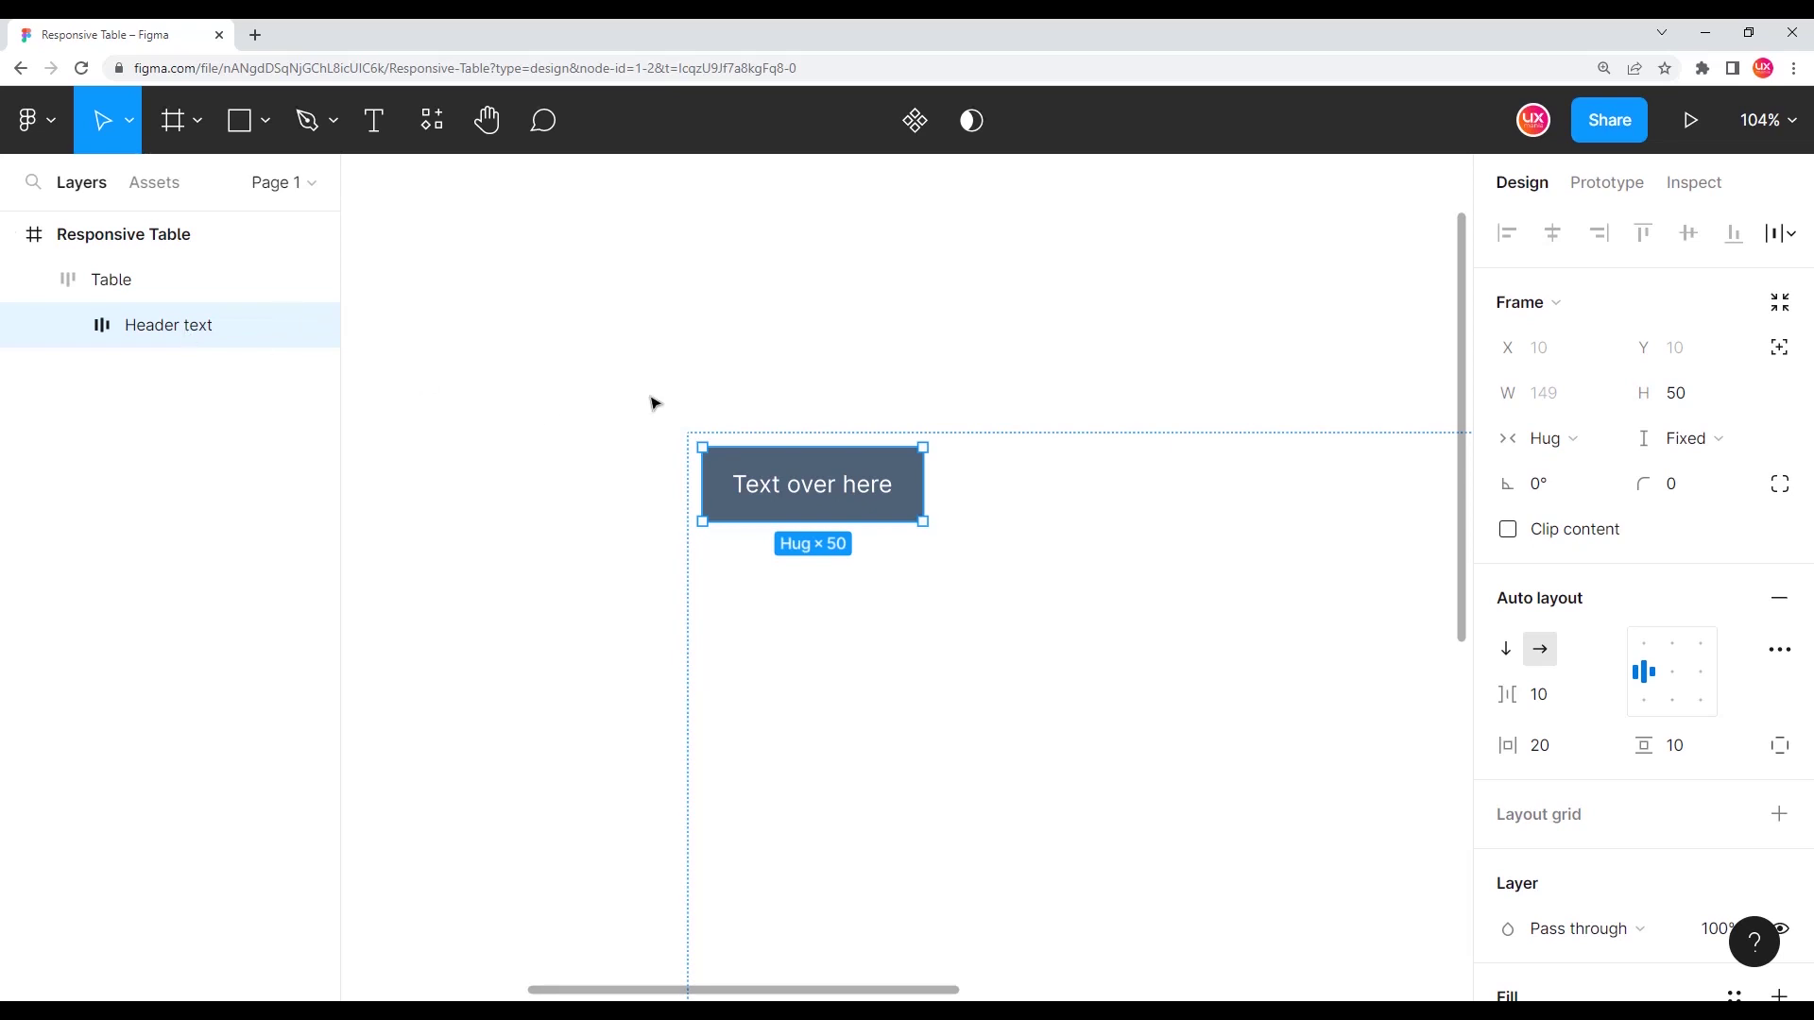
- Reselect the Header text cell and duplicate it with Ctrl+D
click(737, 359)
scroll(860, 349, right, 1)
scroll(841, 355, right, 1)
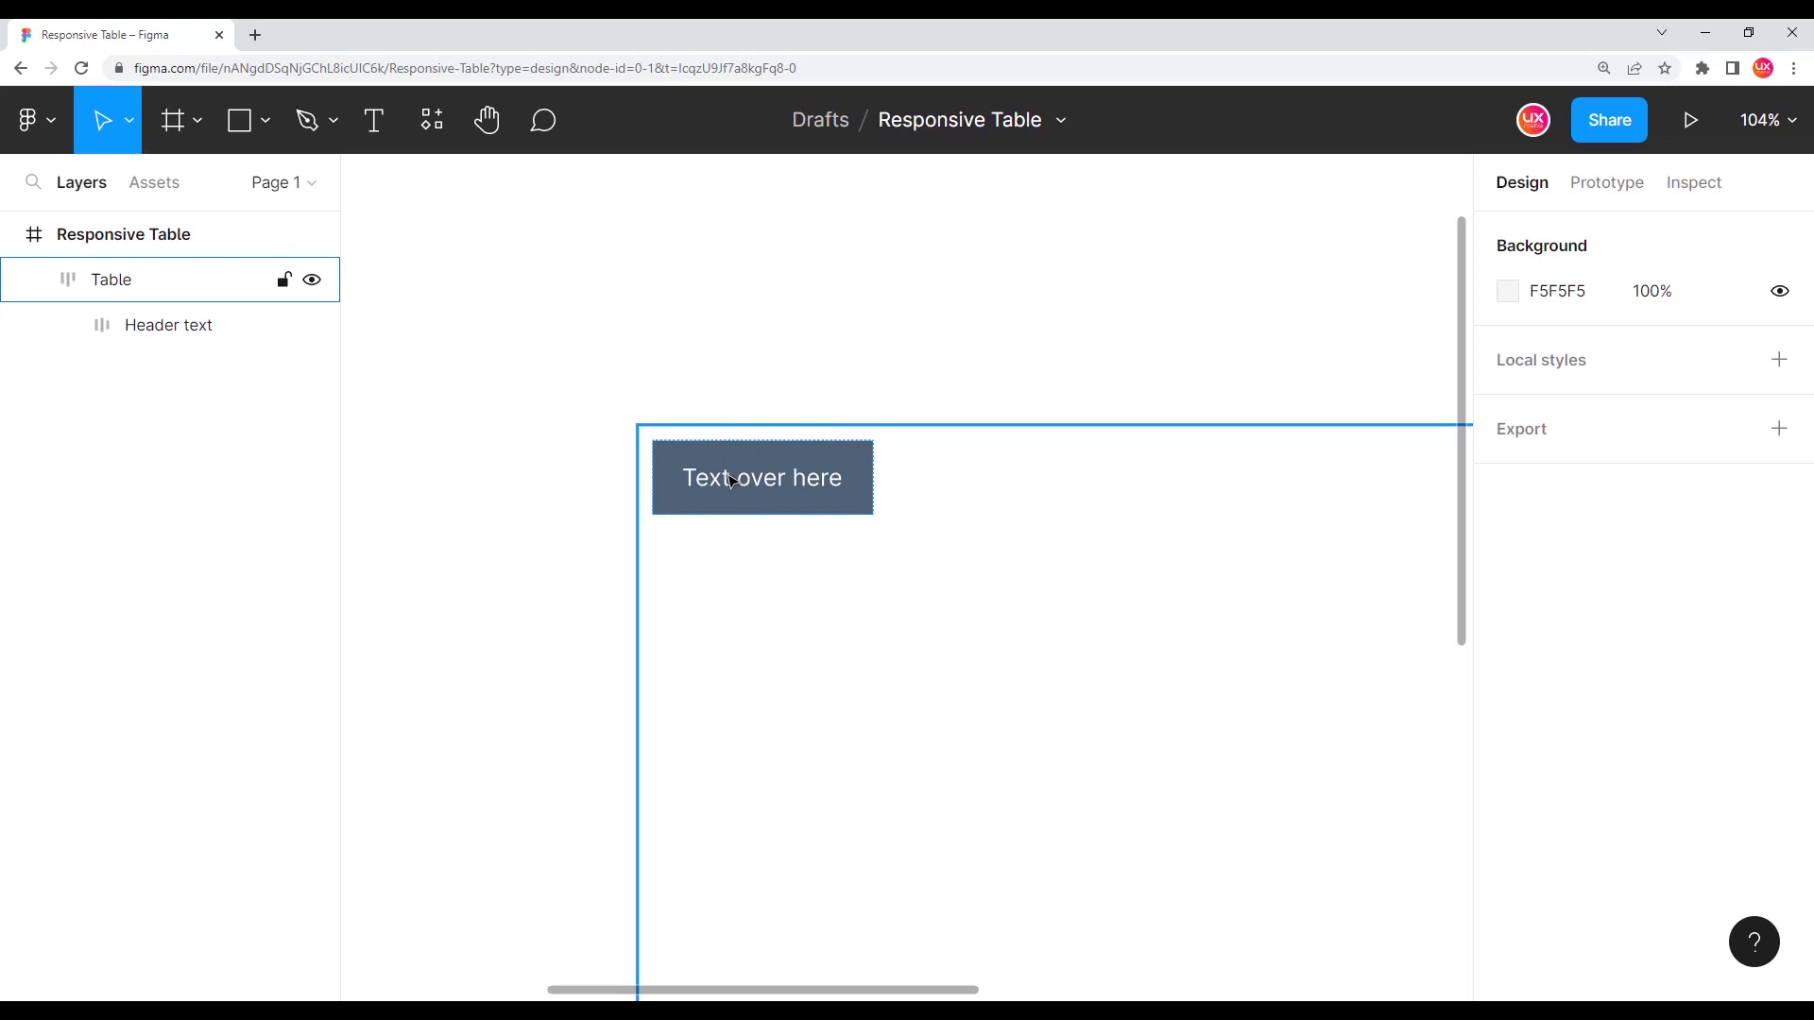
click(732, 482)
click(179, 335)
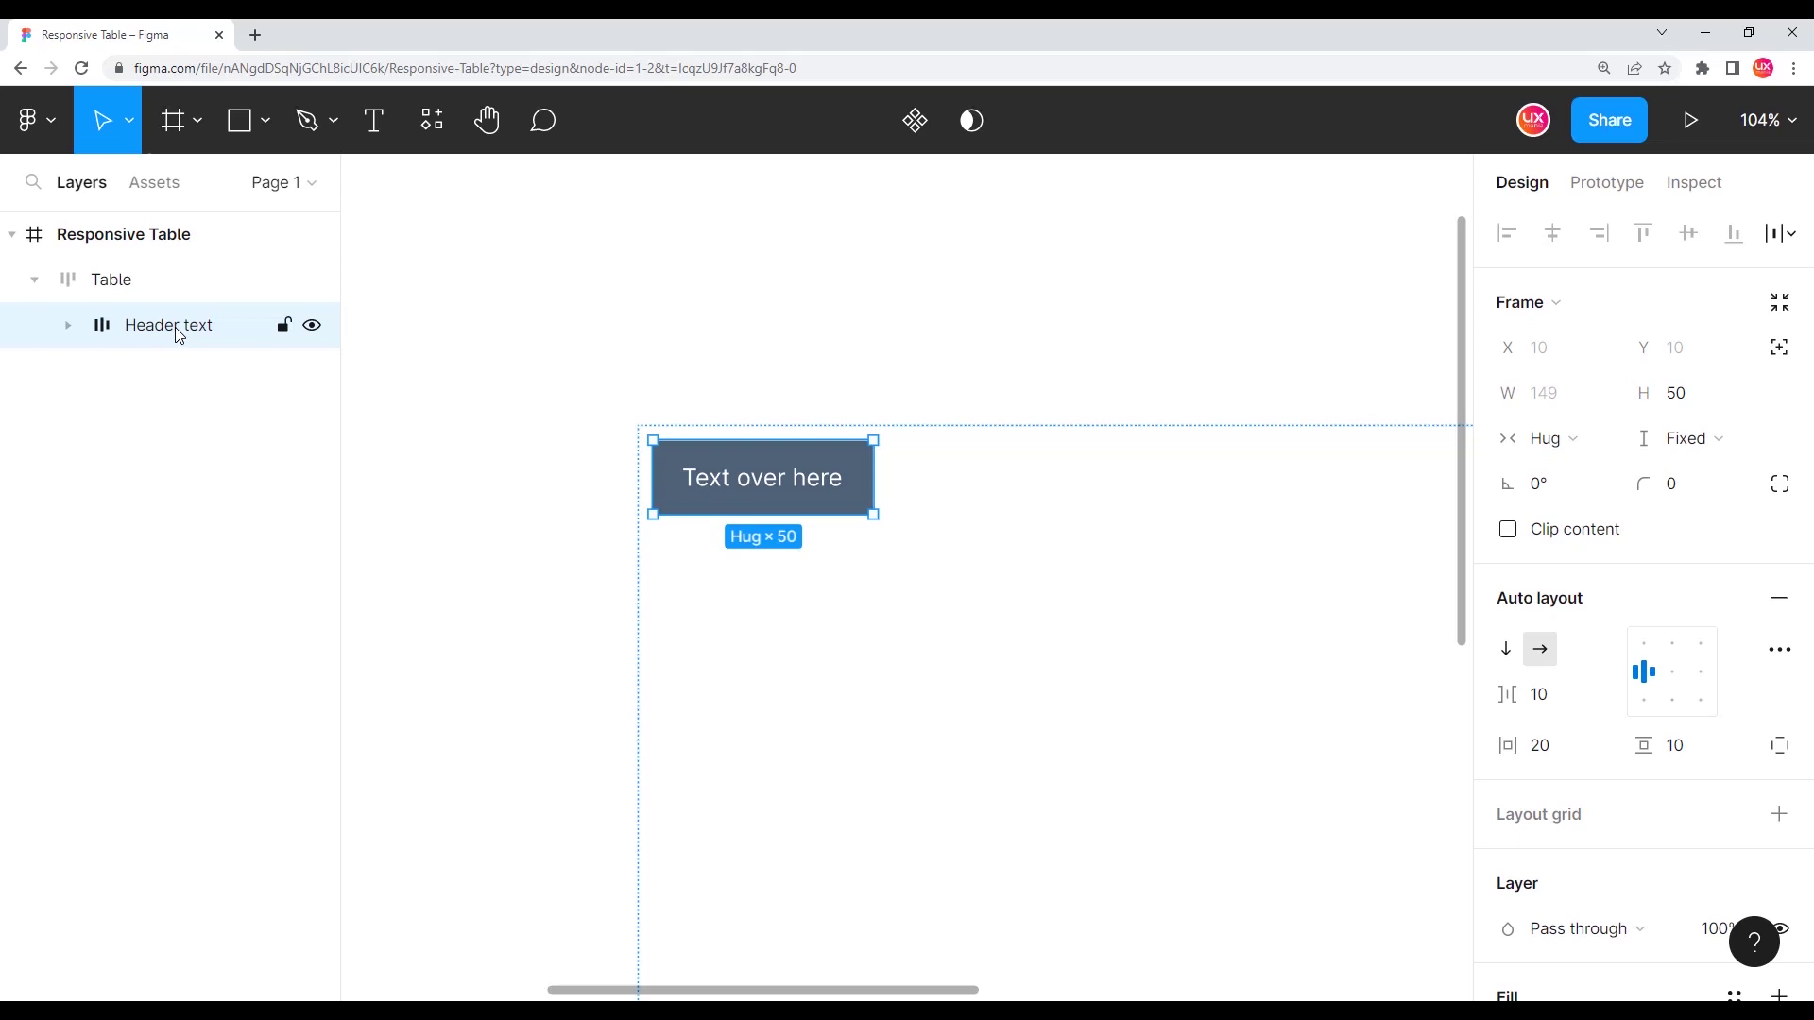
click(159, 283)
key(Return)
click(148, 283)
click(156, 331)
mouse_move(123, 234)
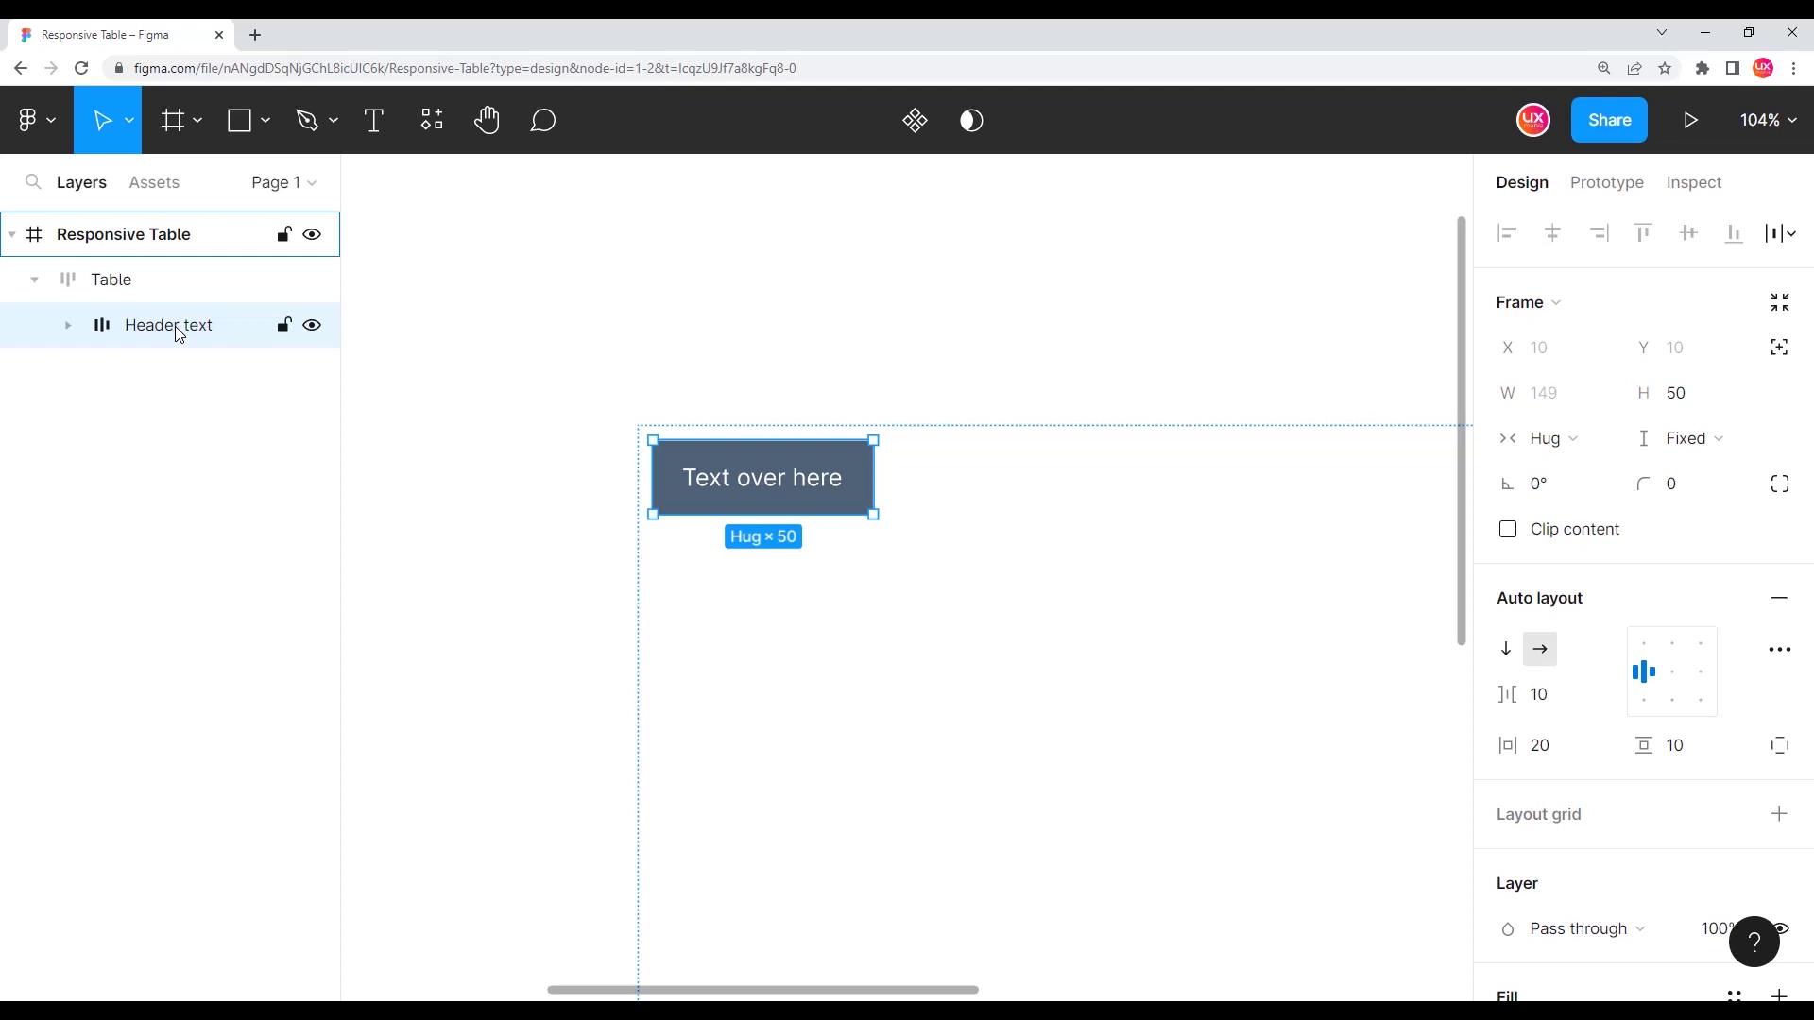
key(ctrl+d)
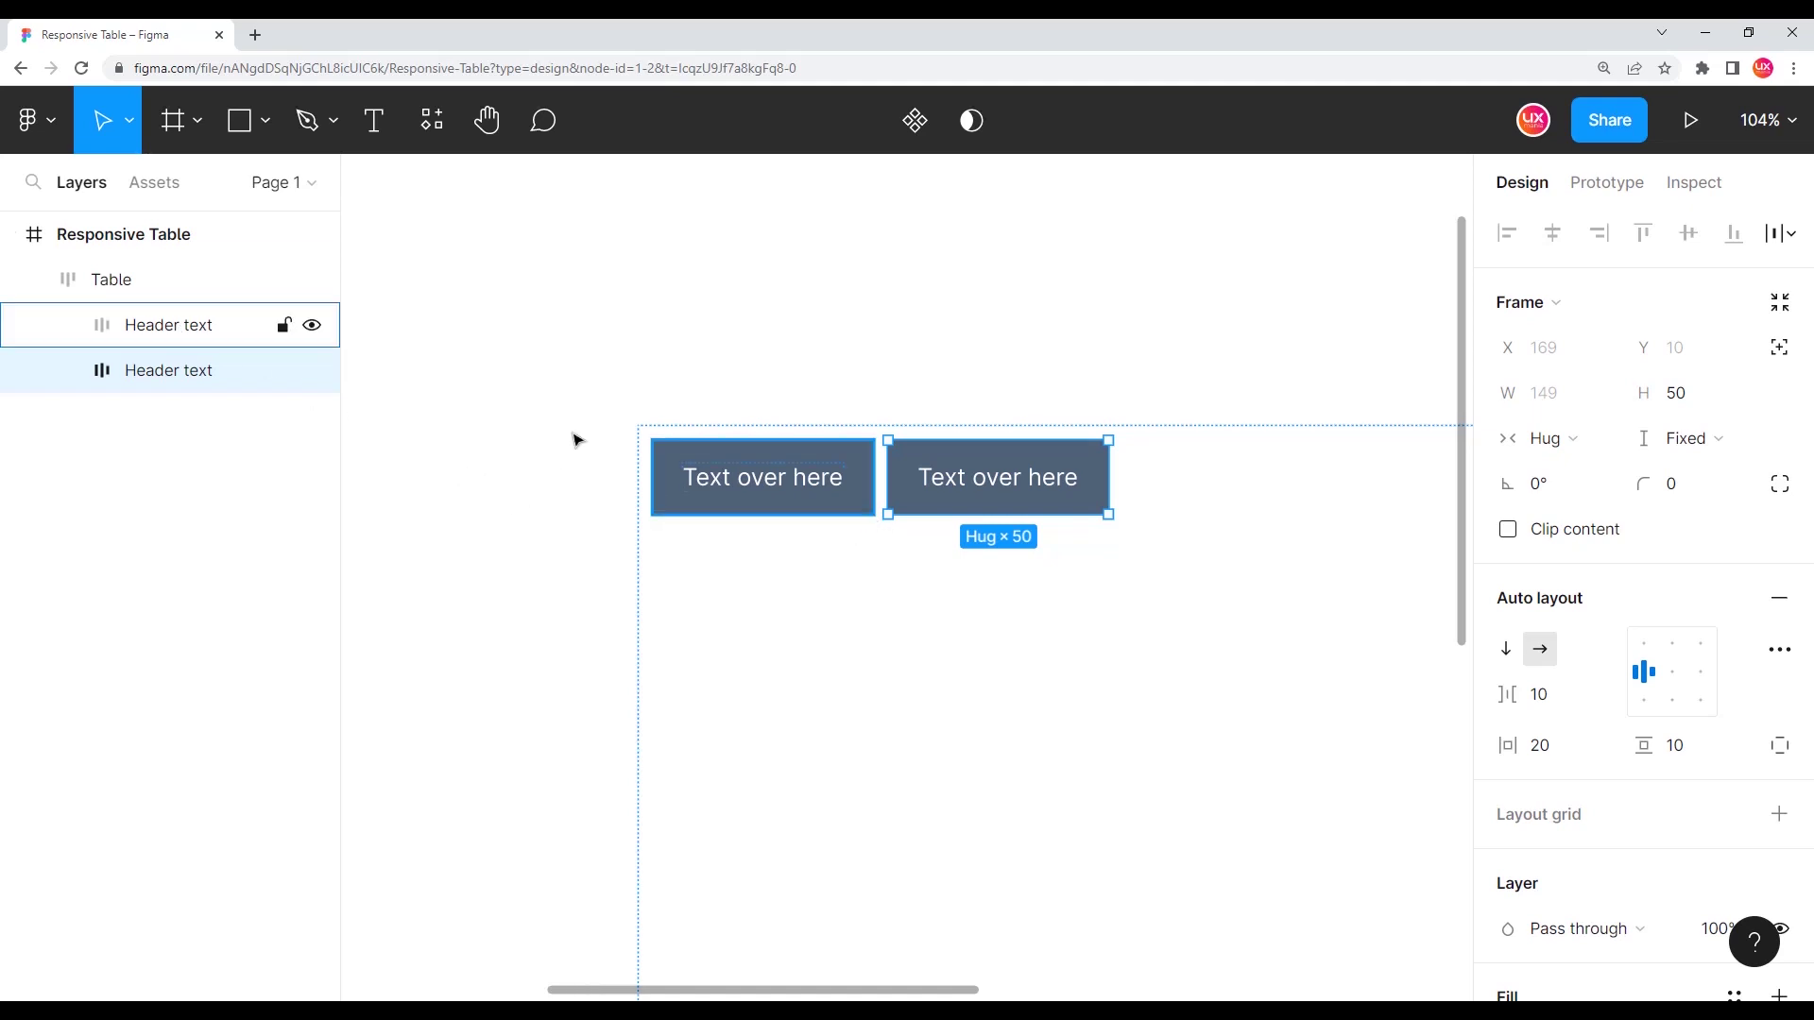
- Rename the duplicated cell to 'Listing text'
double_click(154, 381)
drag(179, 376, 78, 385)
text(Listi)
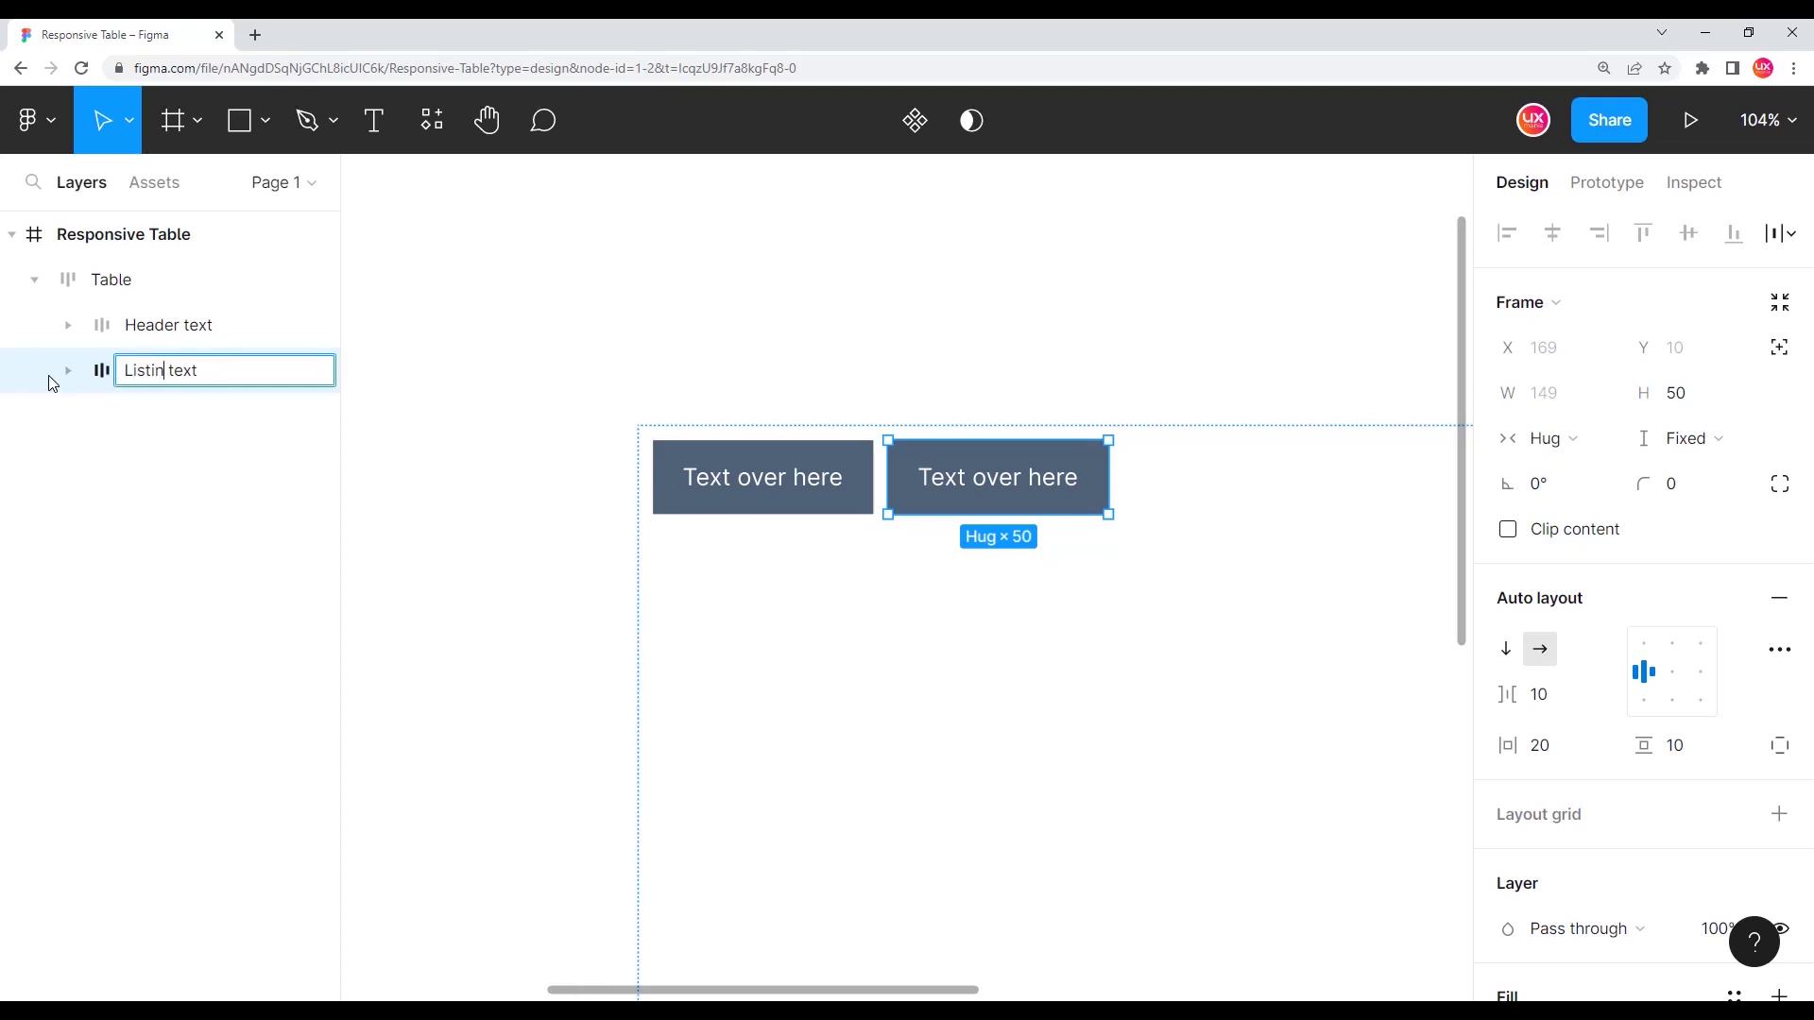
text(ng)
key(Return)
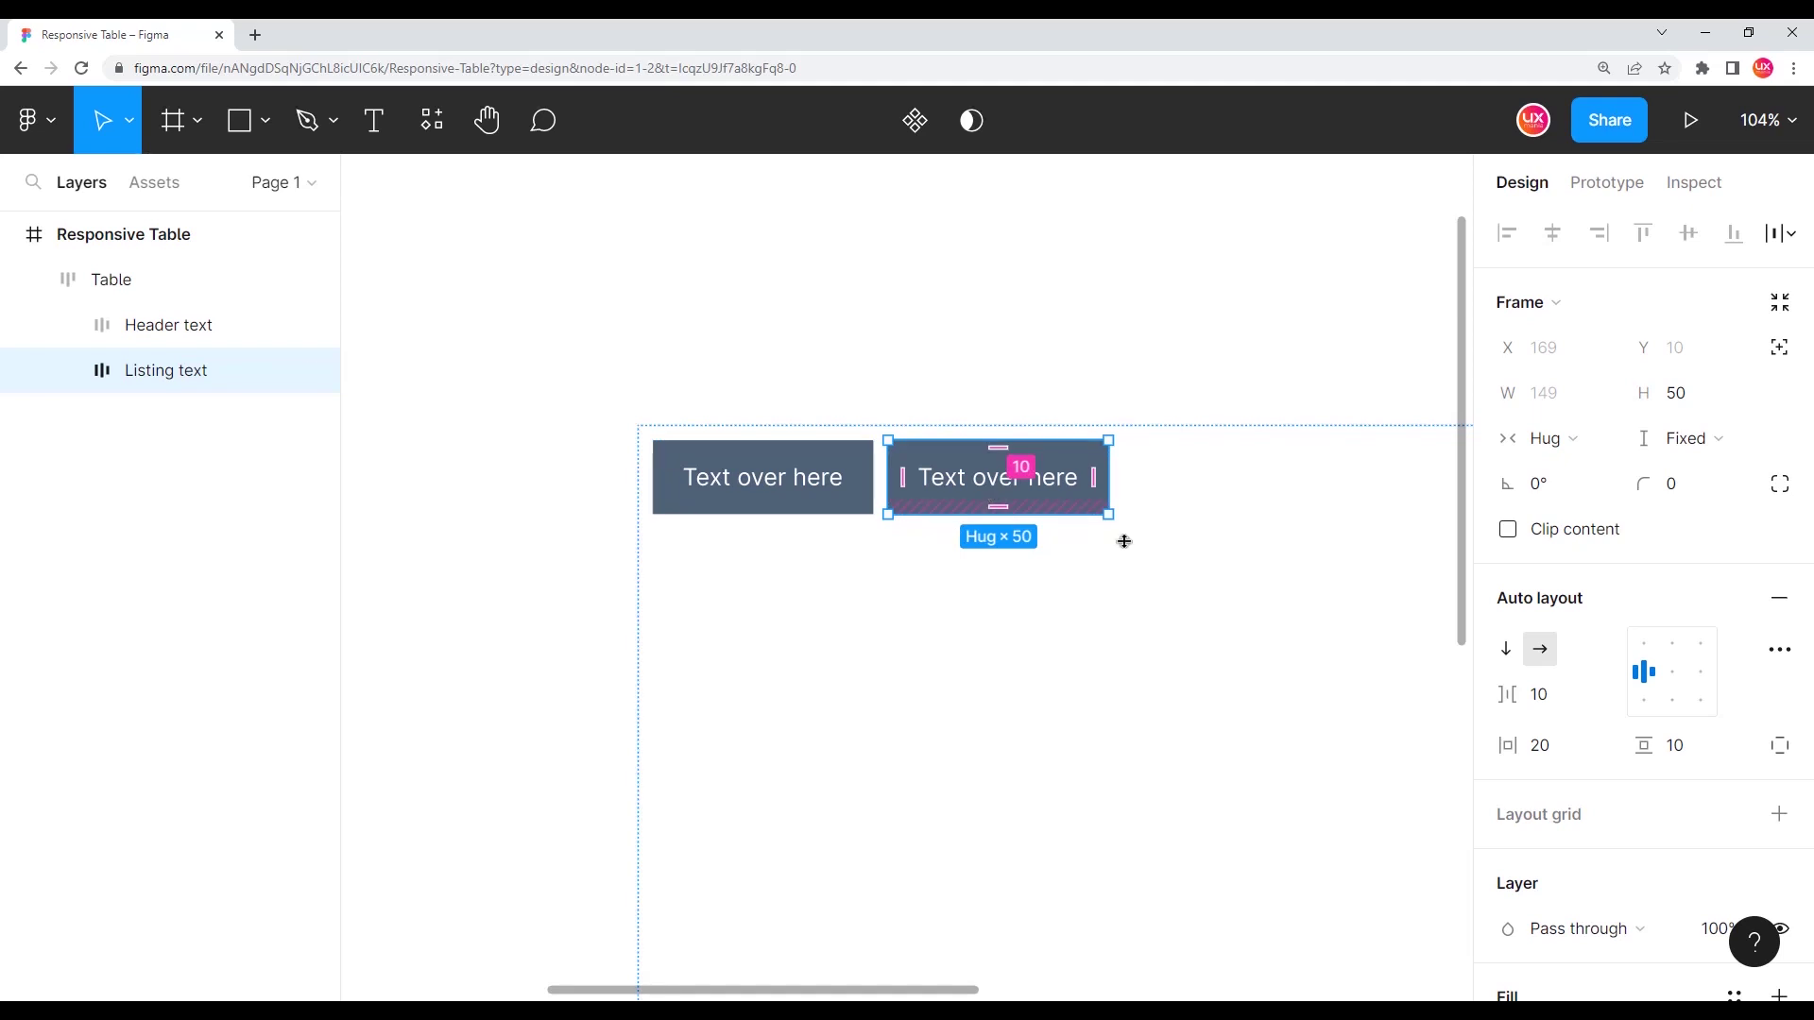
- Lighten the Listing text cell's background fill to light grey E8EBEE
scroll(1086, 633, down, 3)
scroll(980, 482, up, 3)
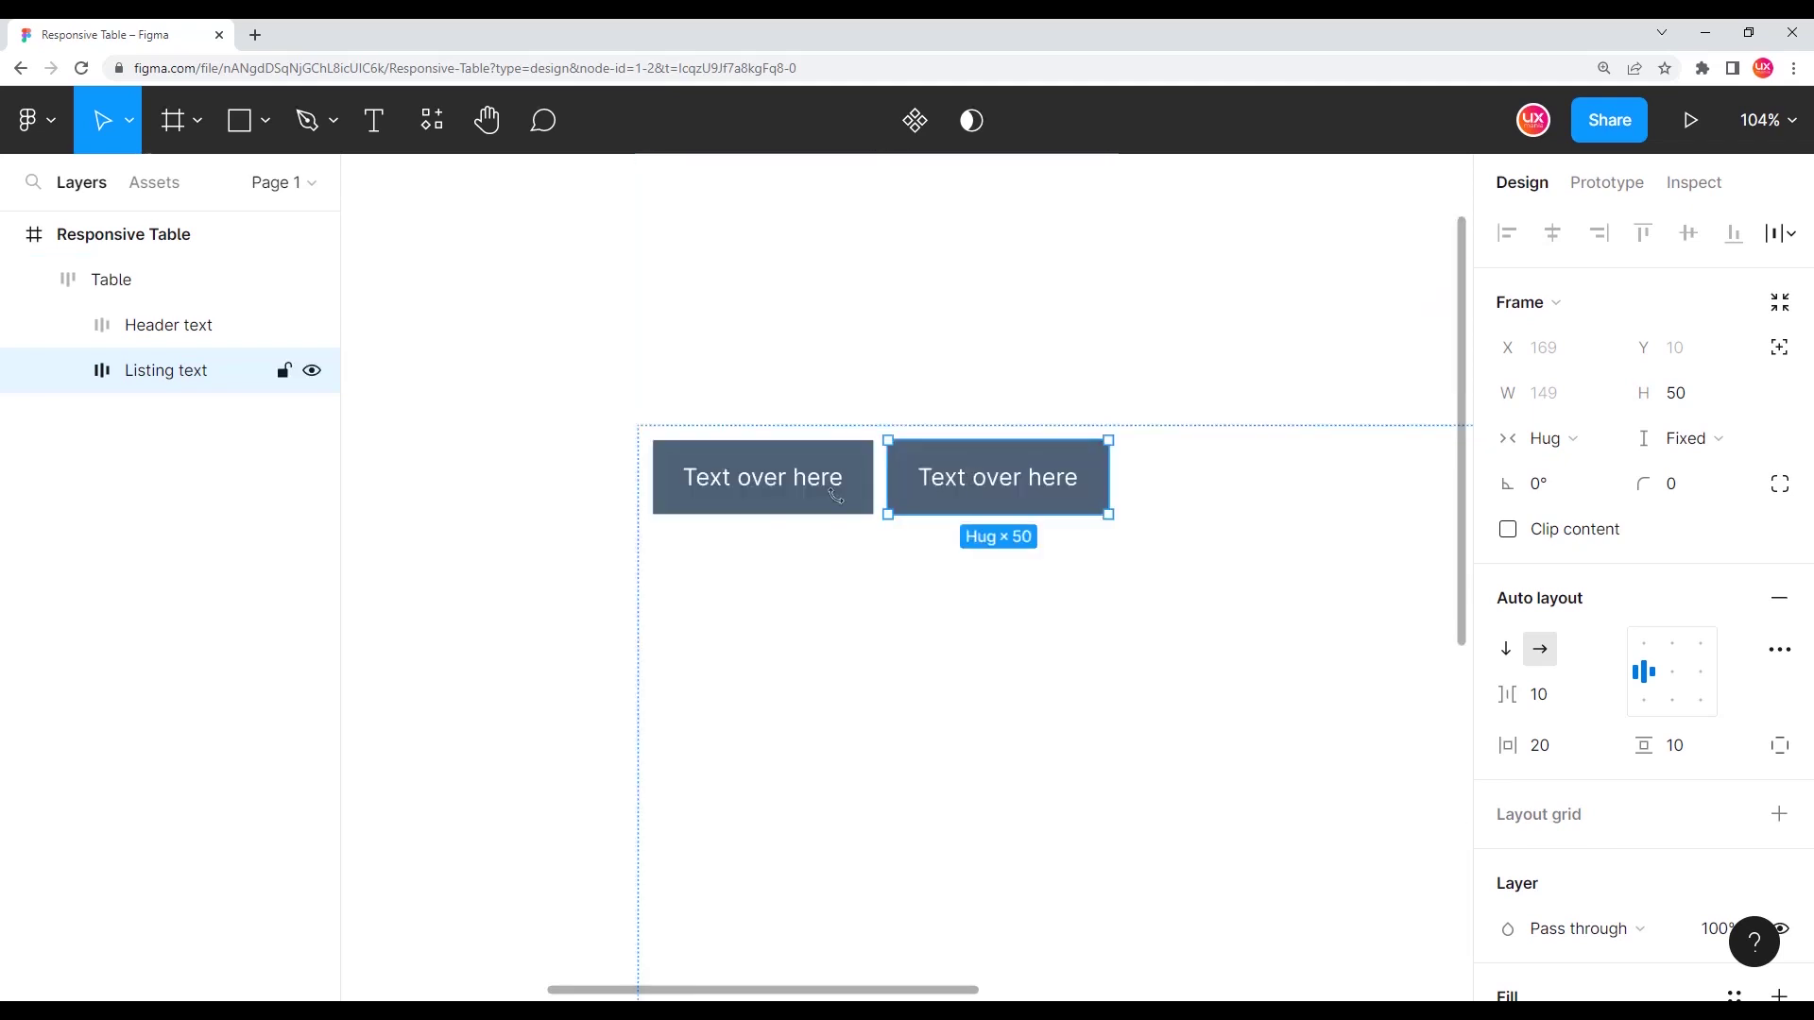
ctrl+scroll(912, 555, up, 2)
ctrl+scroll(911, 555, up, 3)
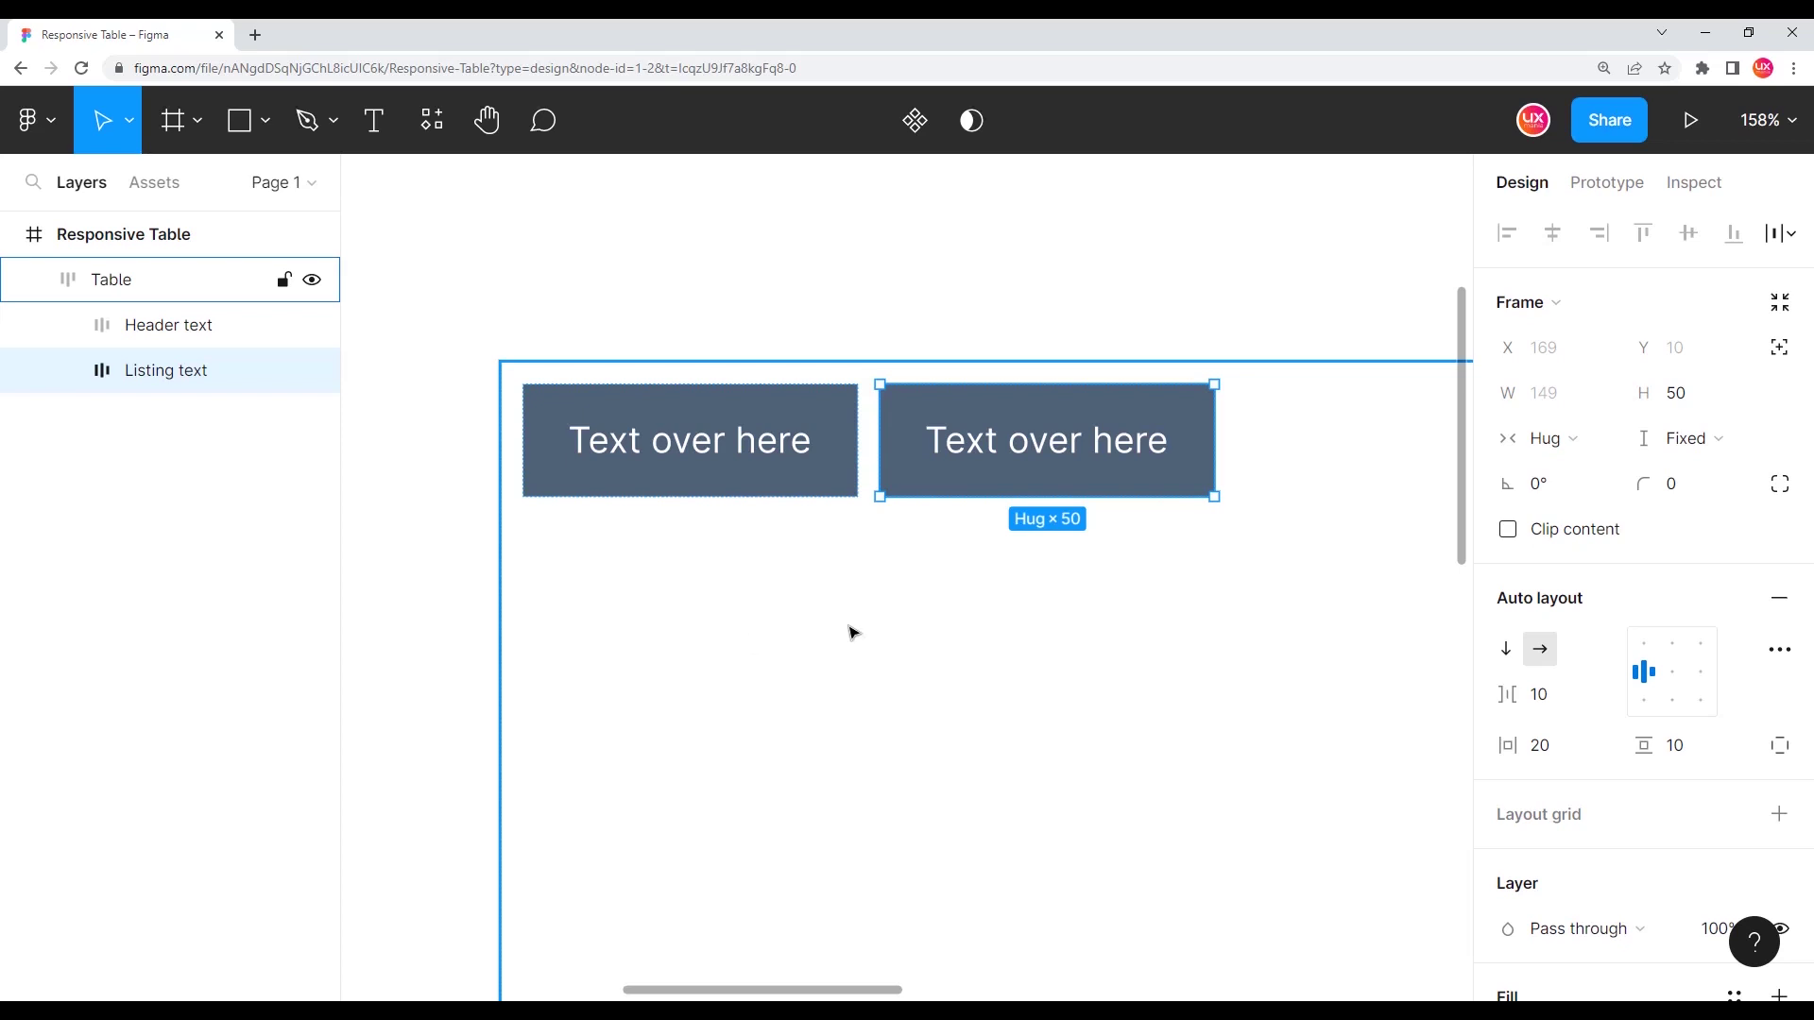
scroll(1691, 801, down, 1)
scroll(1691, 801, down, 2)
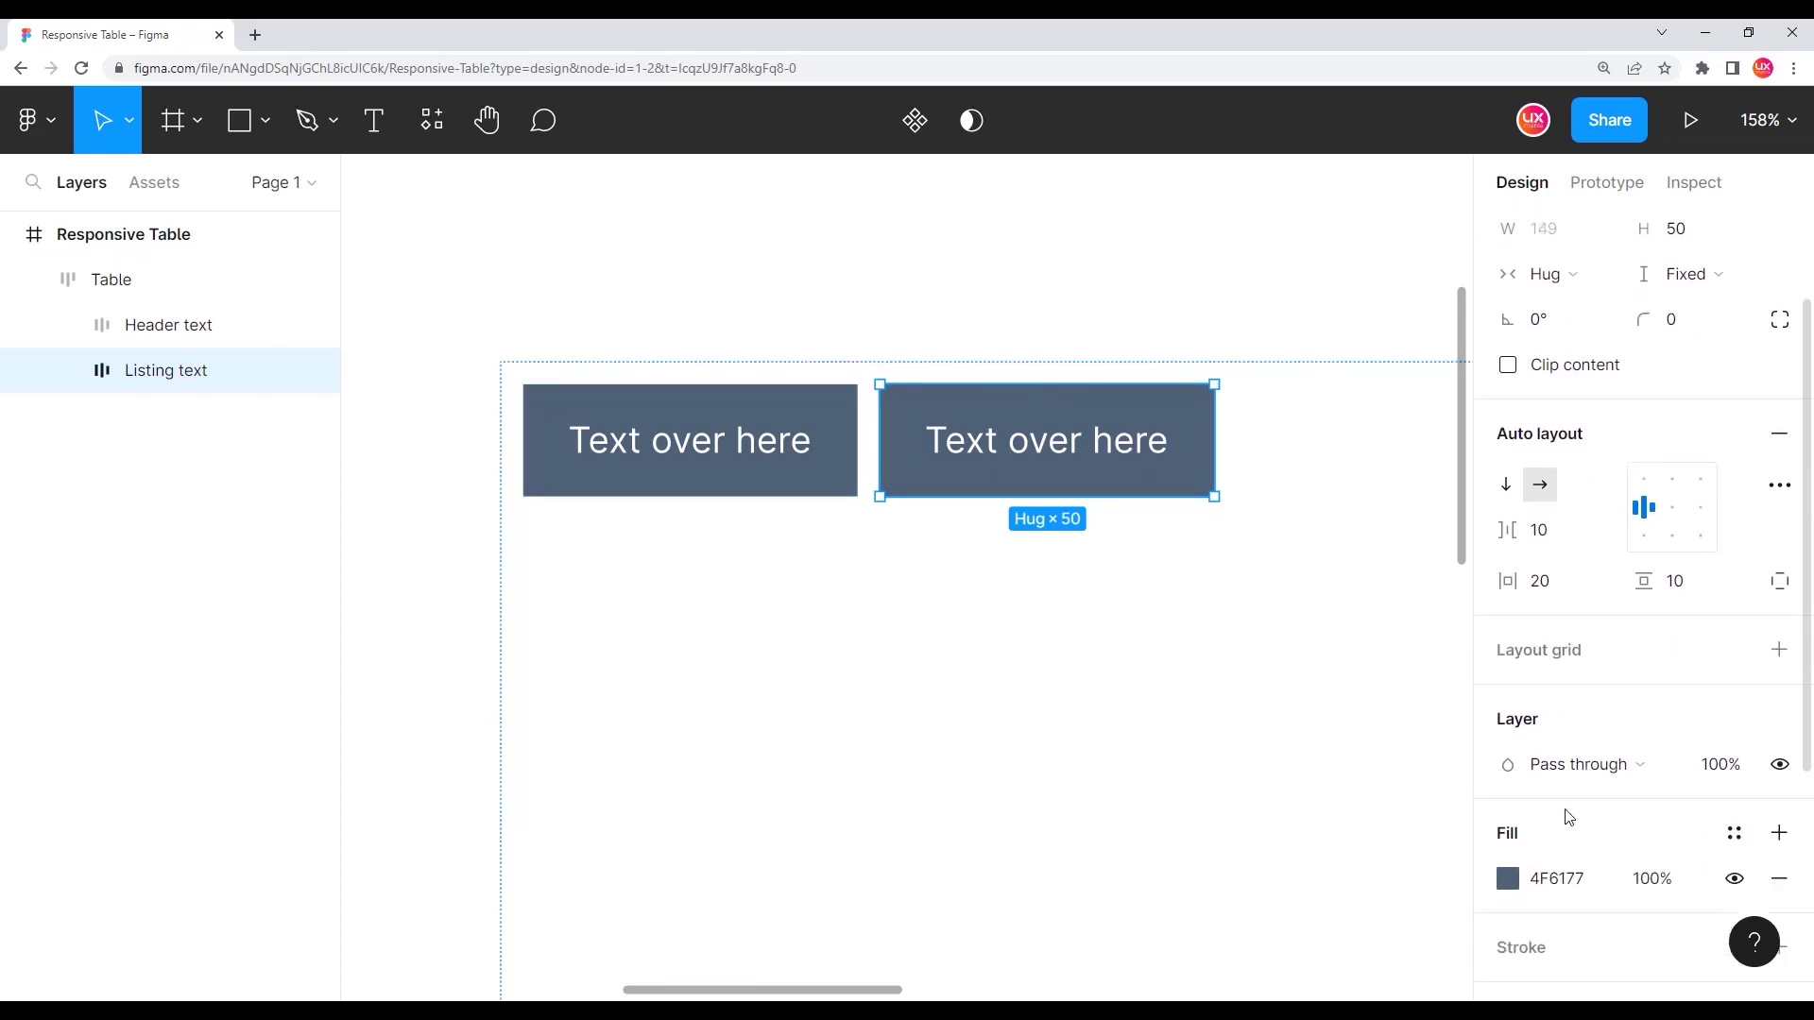
scroll(1568, 819, down, 2)
click(1508, 760)
drag(1195, 388, 1142, 323)
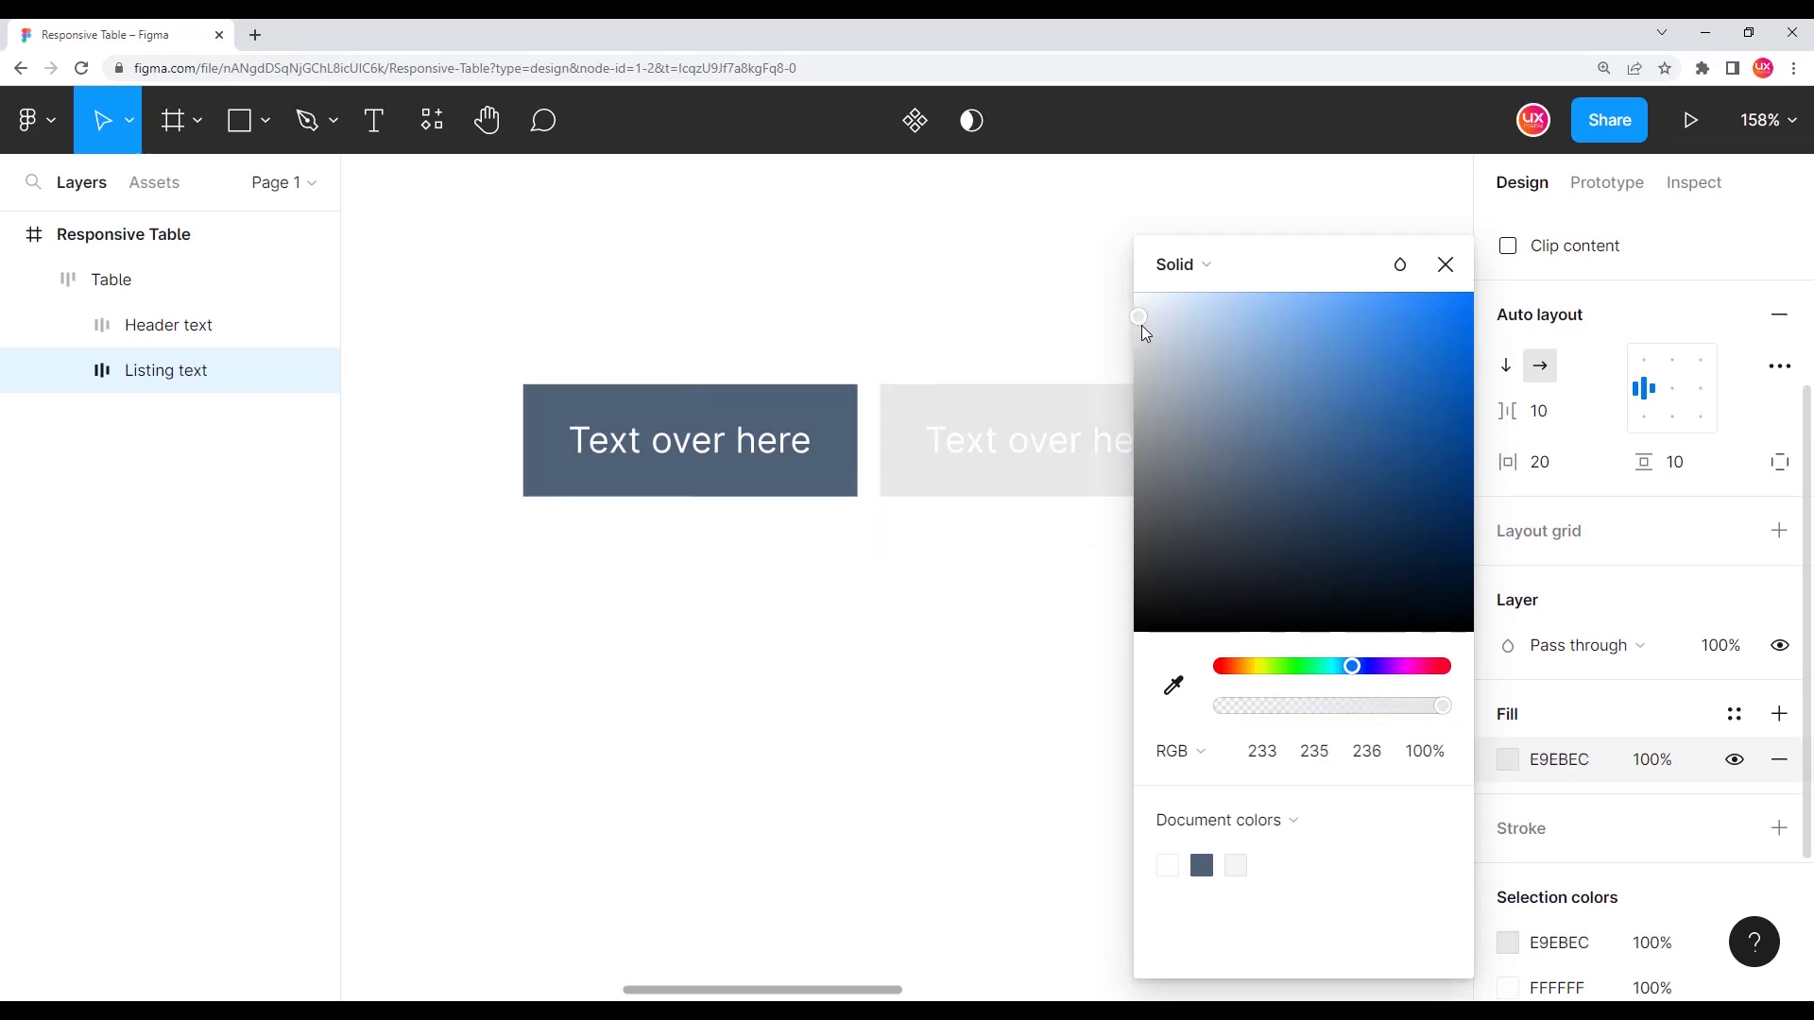
- Set the Listing text cell's text colour to dark grey 333333
double_click(1039, 452)
click(1557, 690)
text(333333)
key(Return)
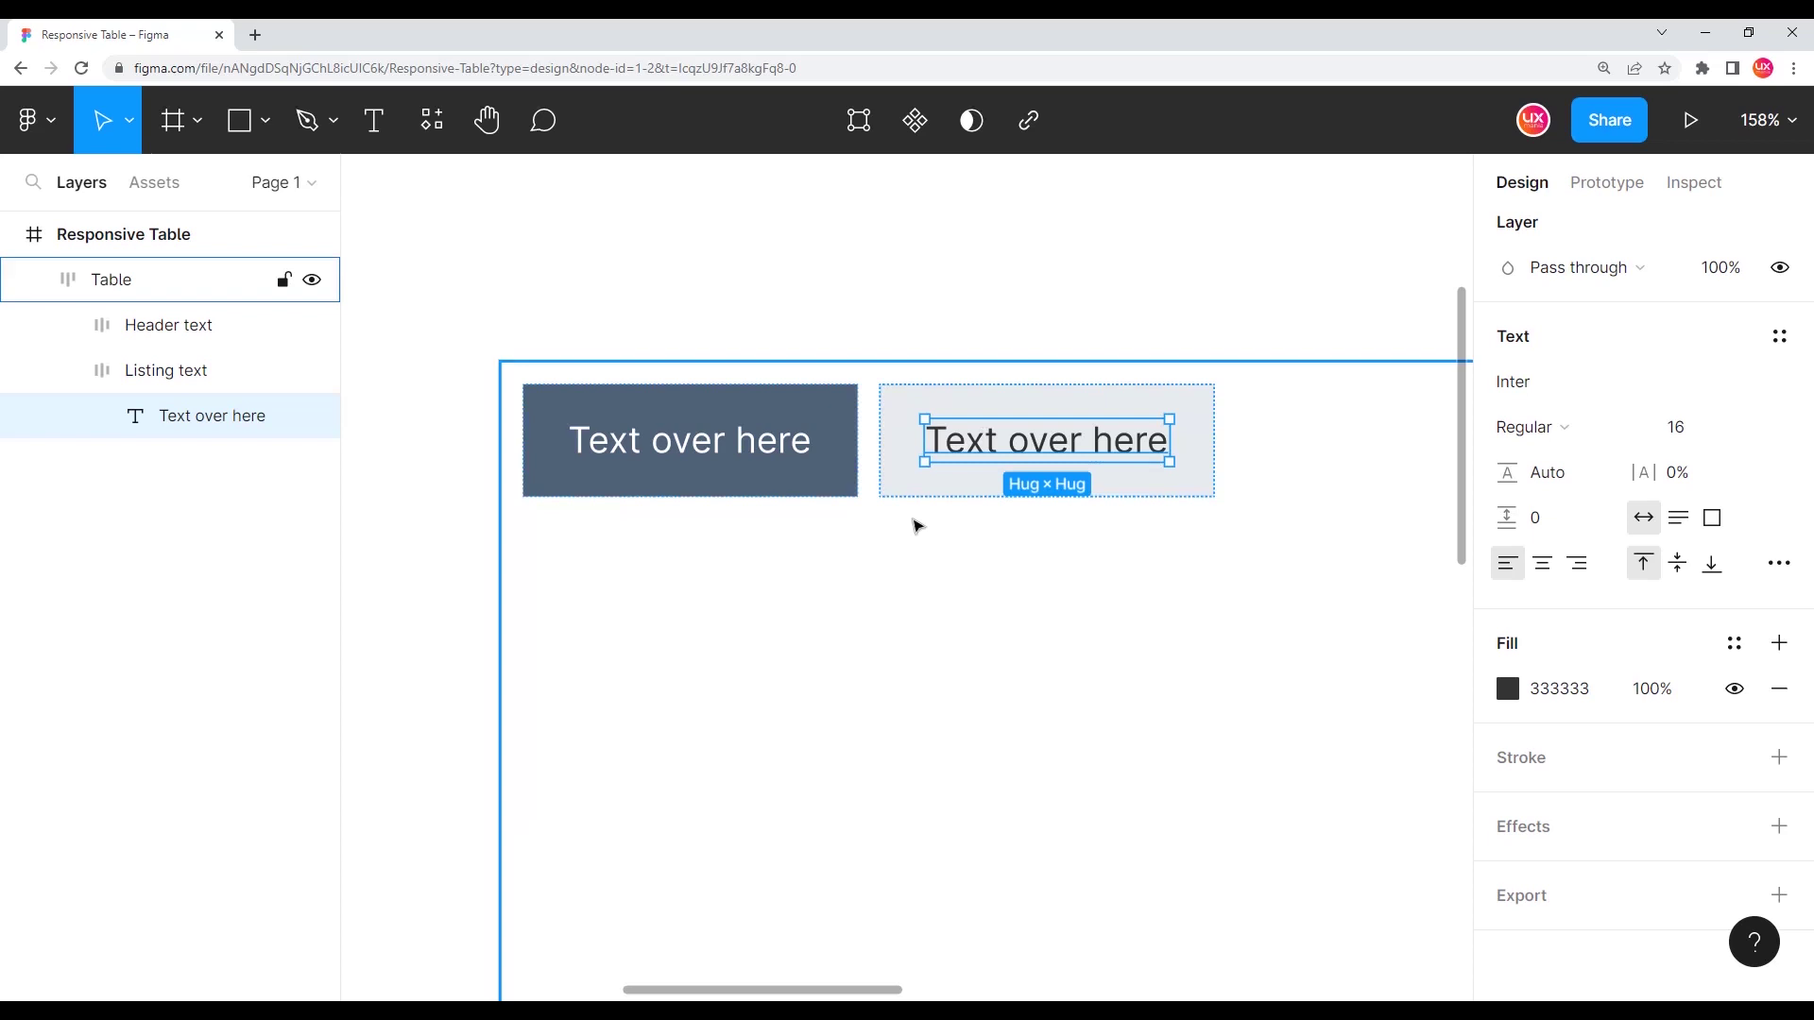
click(1028, 498)
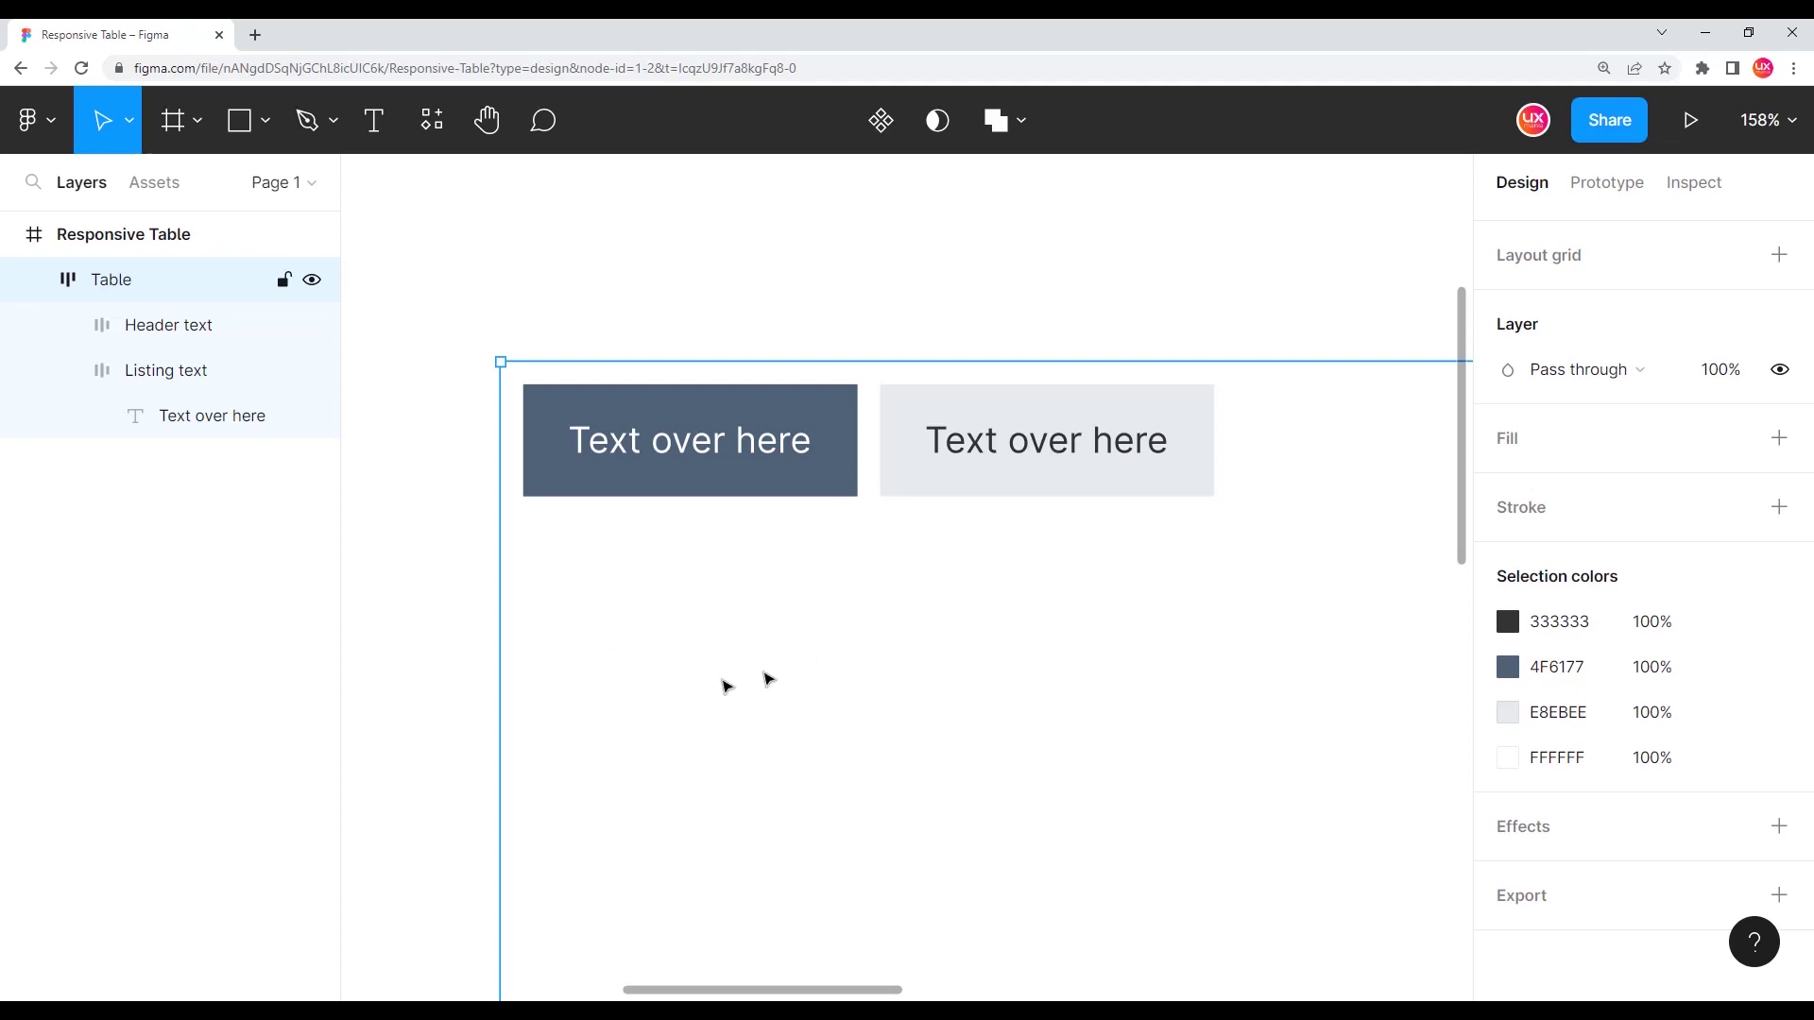
mouse_move(867, 705)
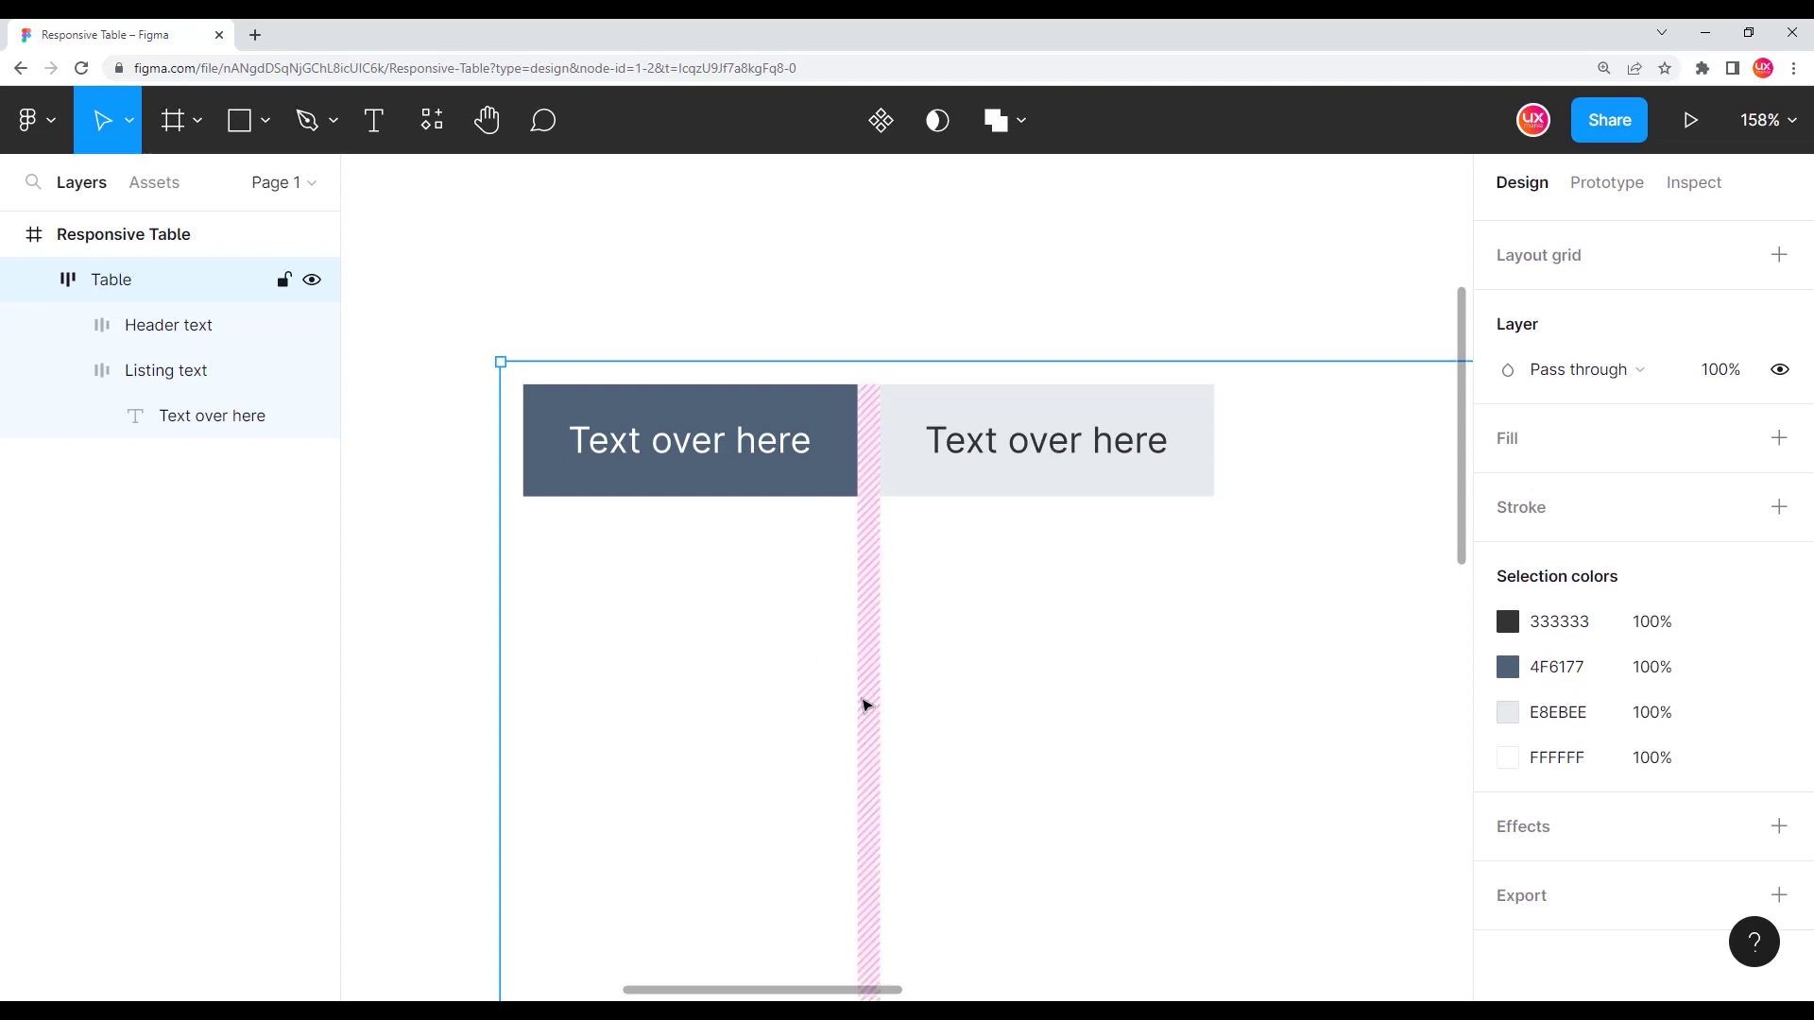
- Add a stroke to the Listing text cell on its bottom side only
click(1071, 468)
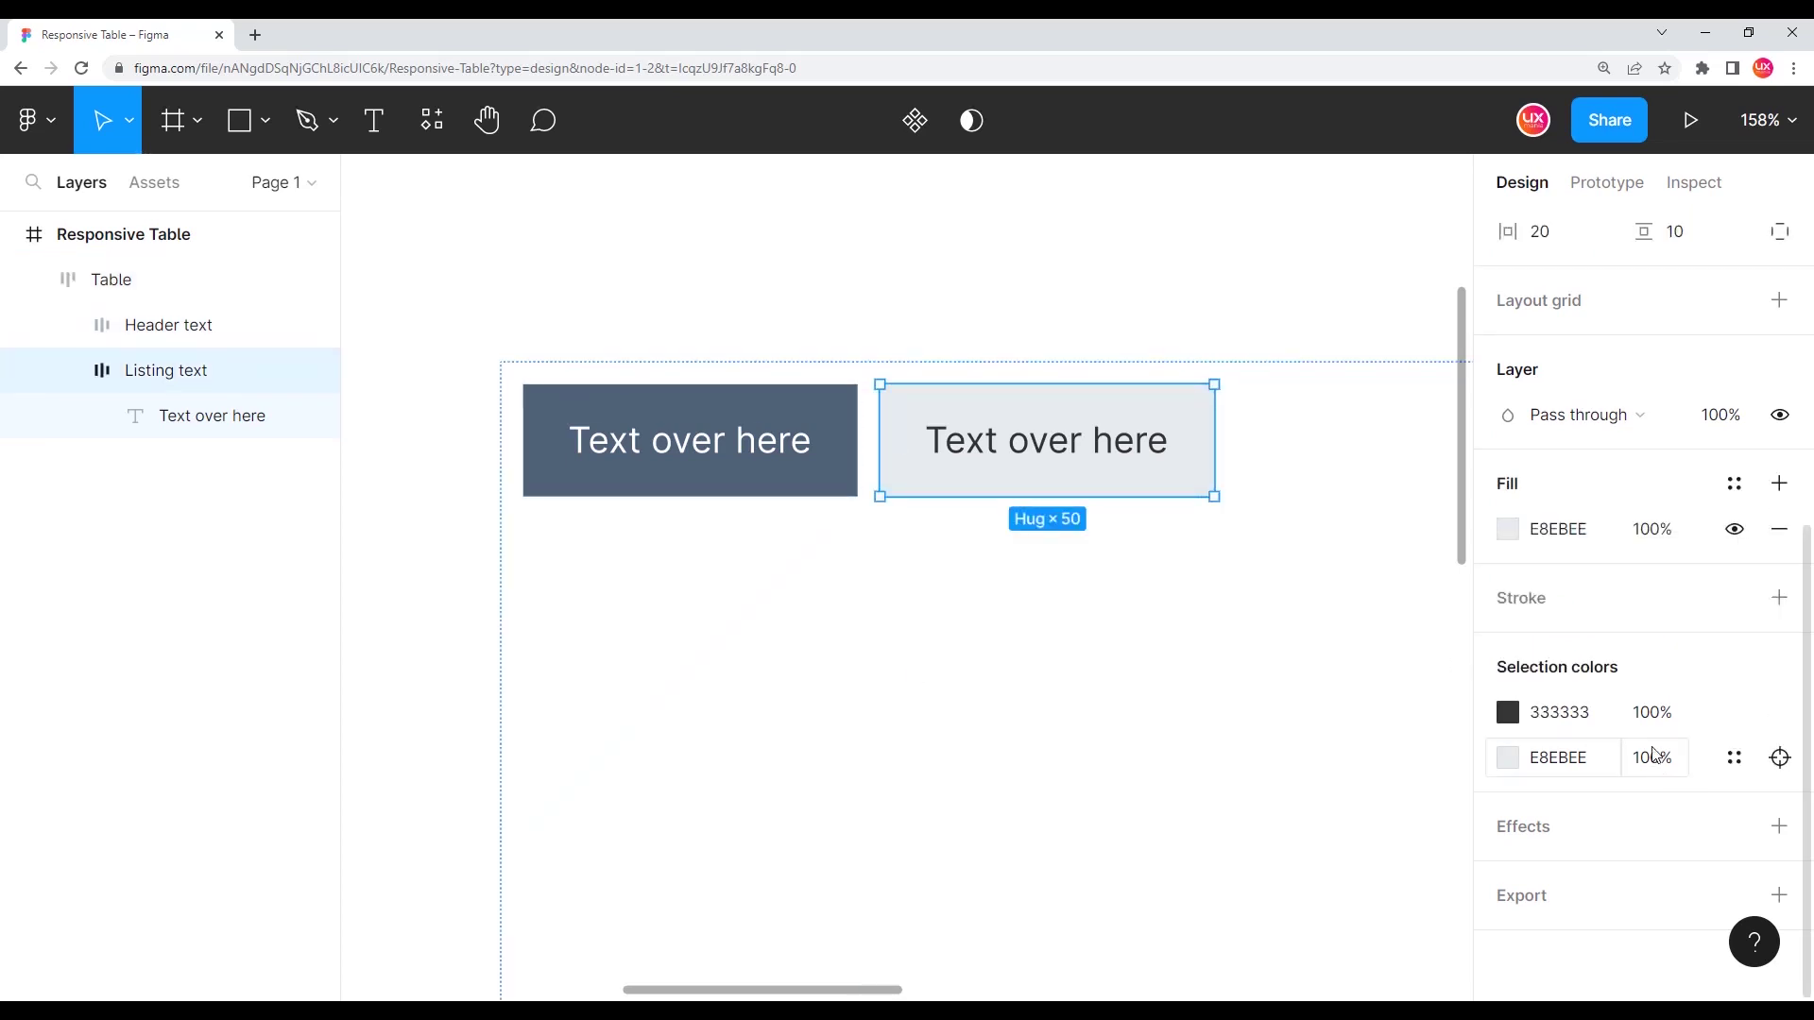
scroll(1691, 756, up, 2)
click(69, 372)
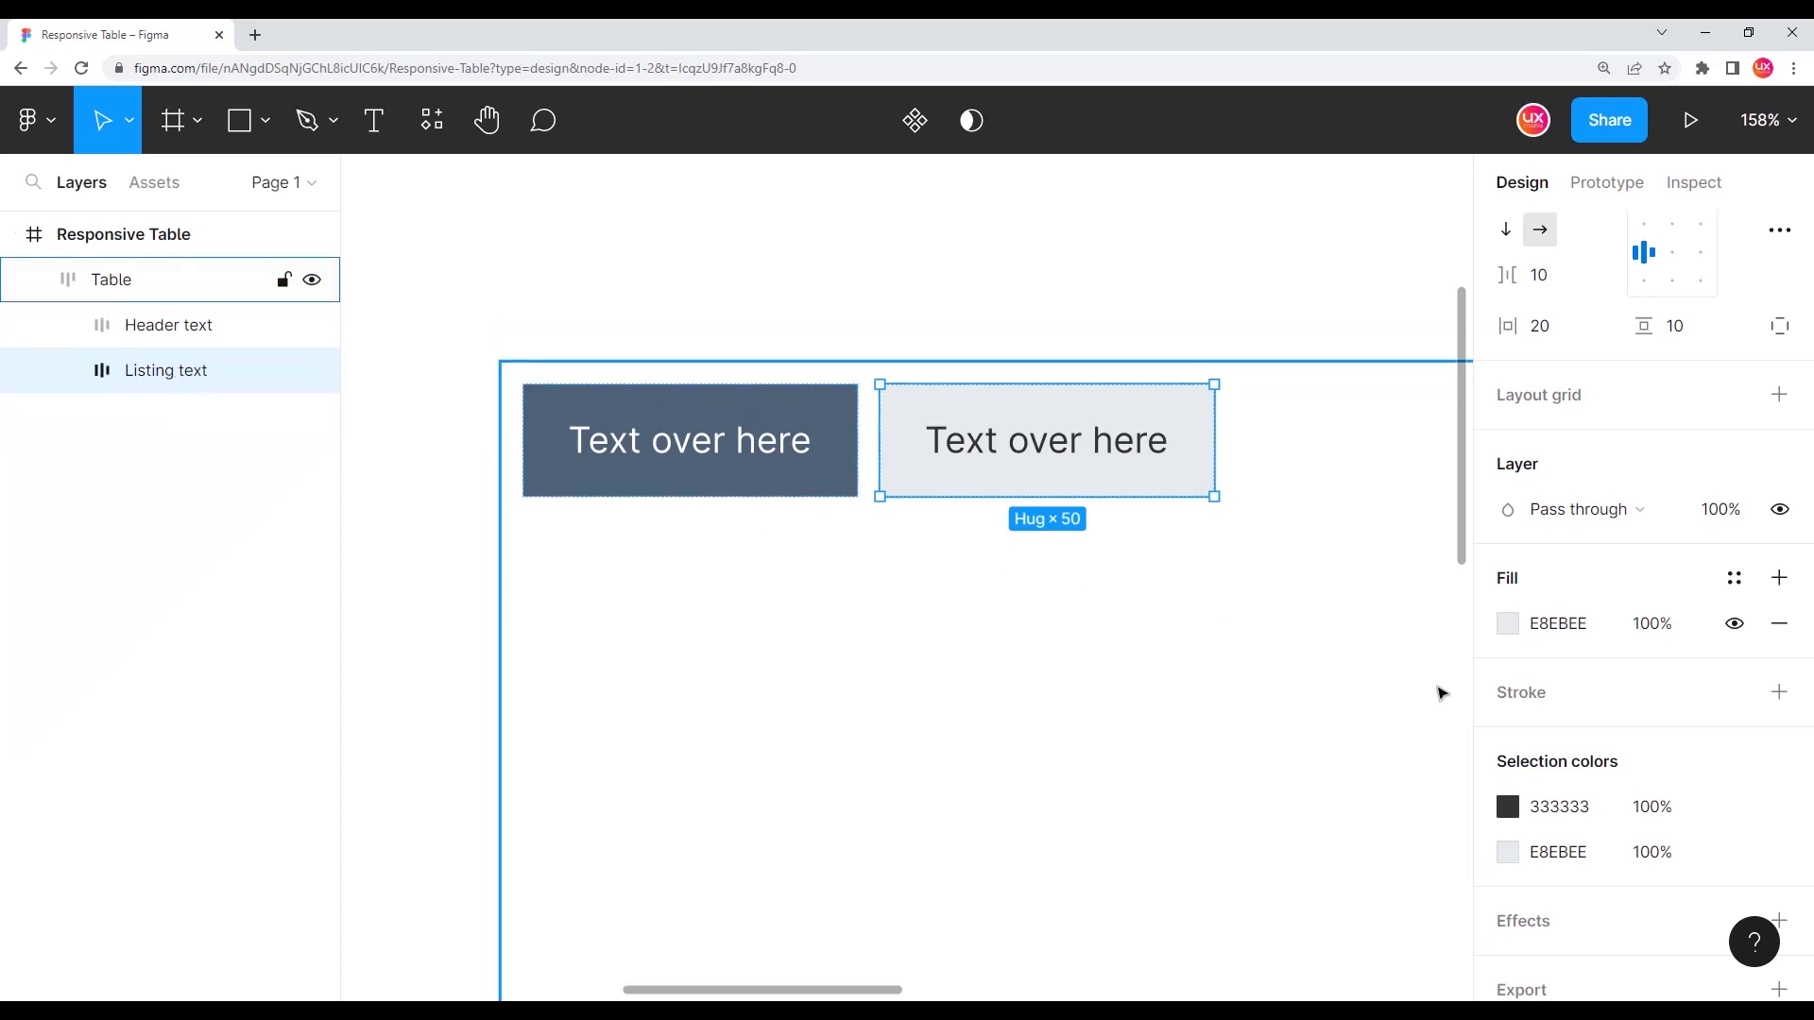
click(1779, 692)
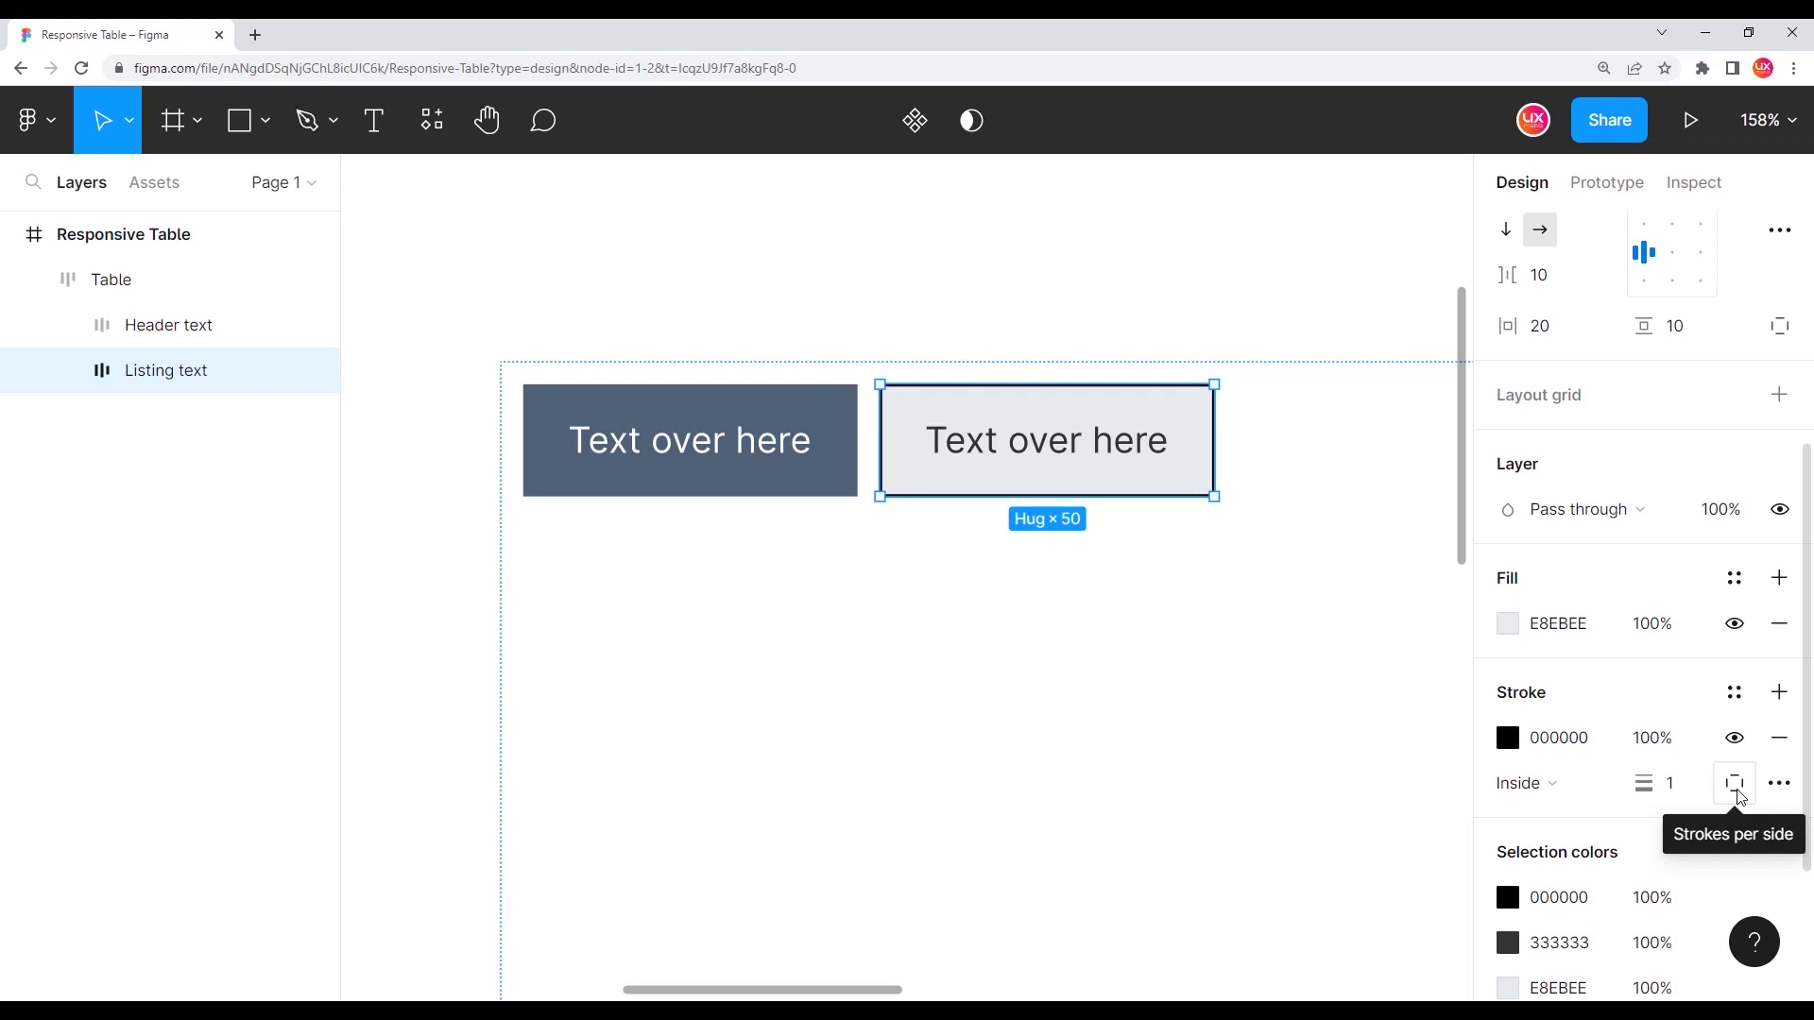
click(1736, 790)
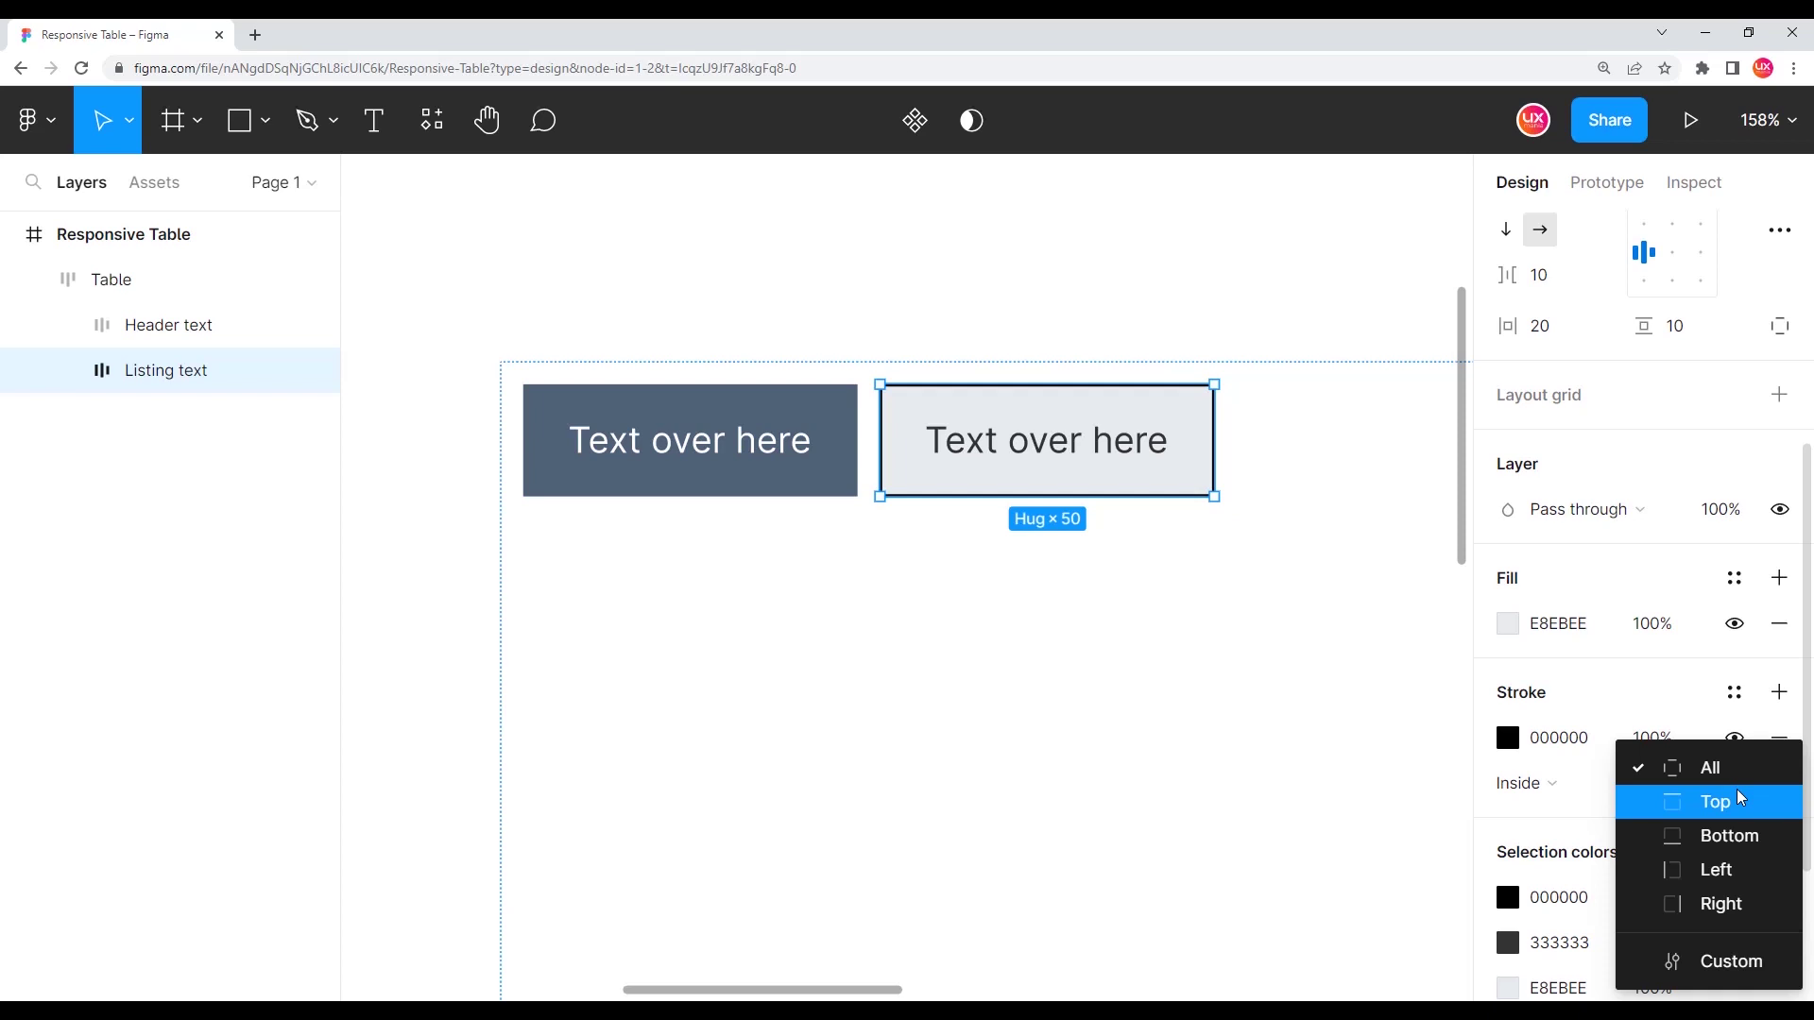
click(1743, 851)
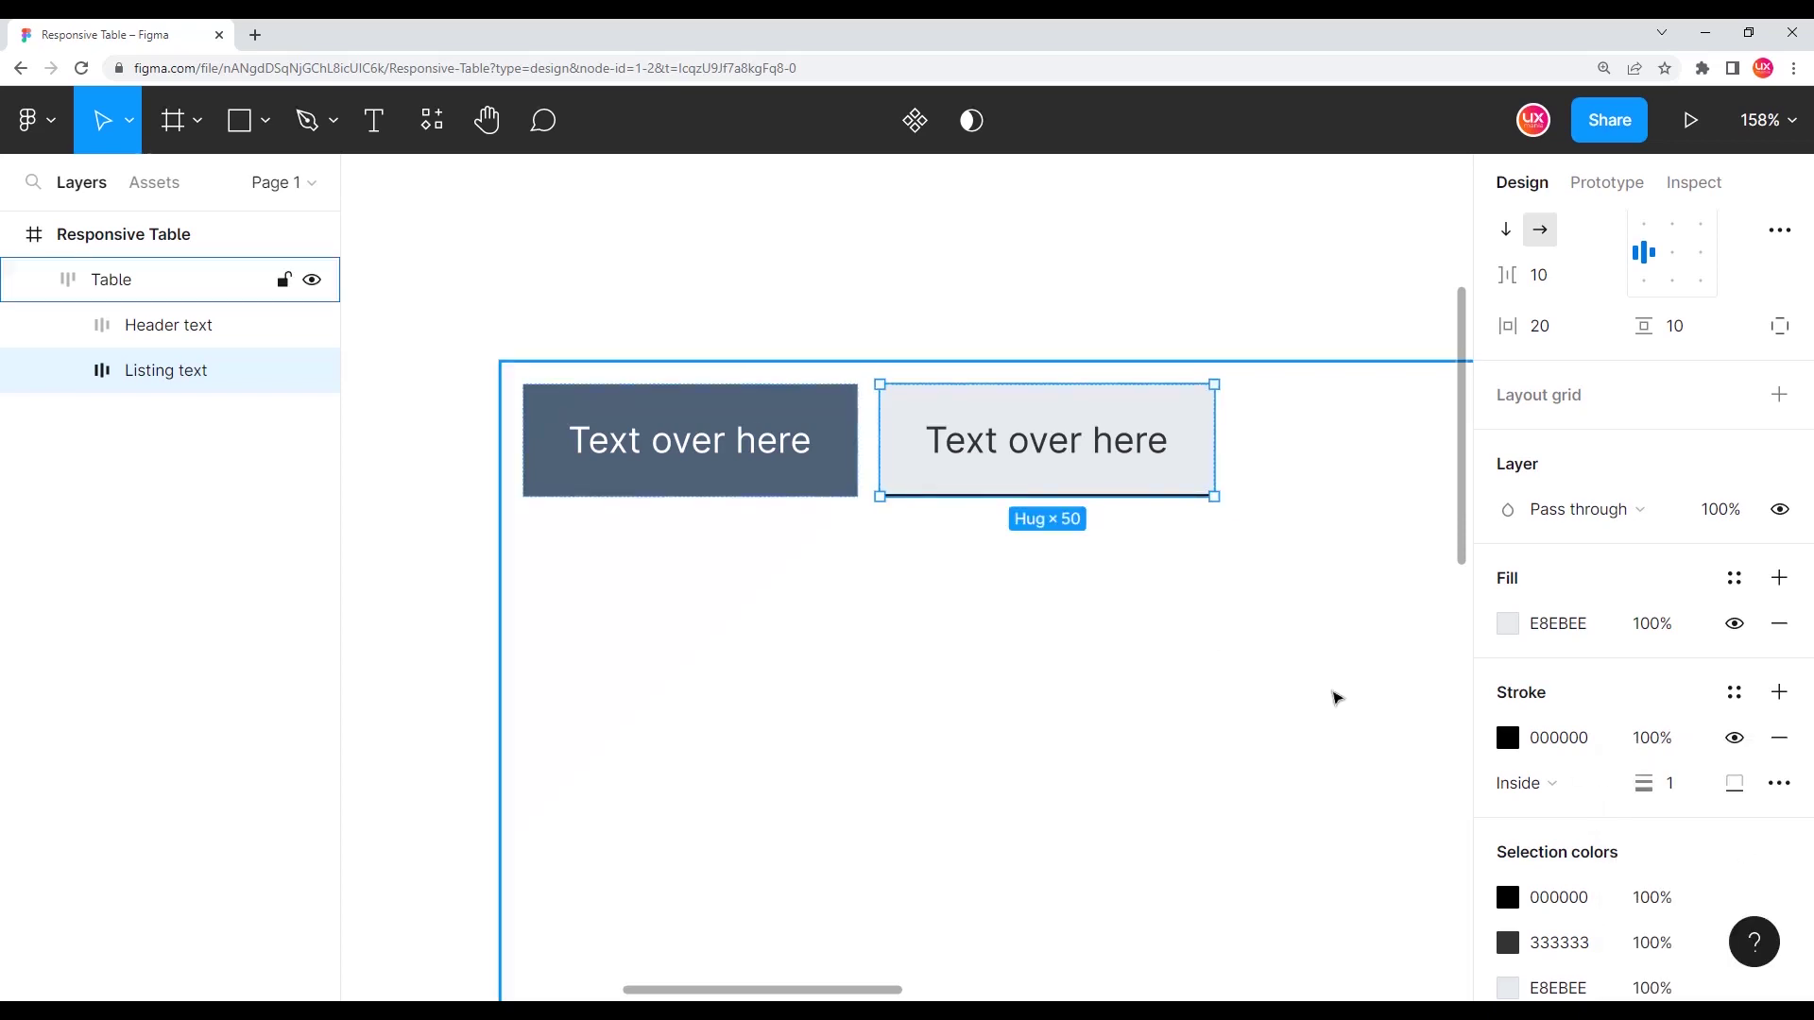
- Set the bottom border colour to light blue-grey D4DDE7
click(1508, 740)
click(1174, 686)
click(979, 431)
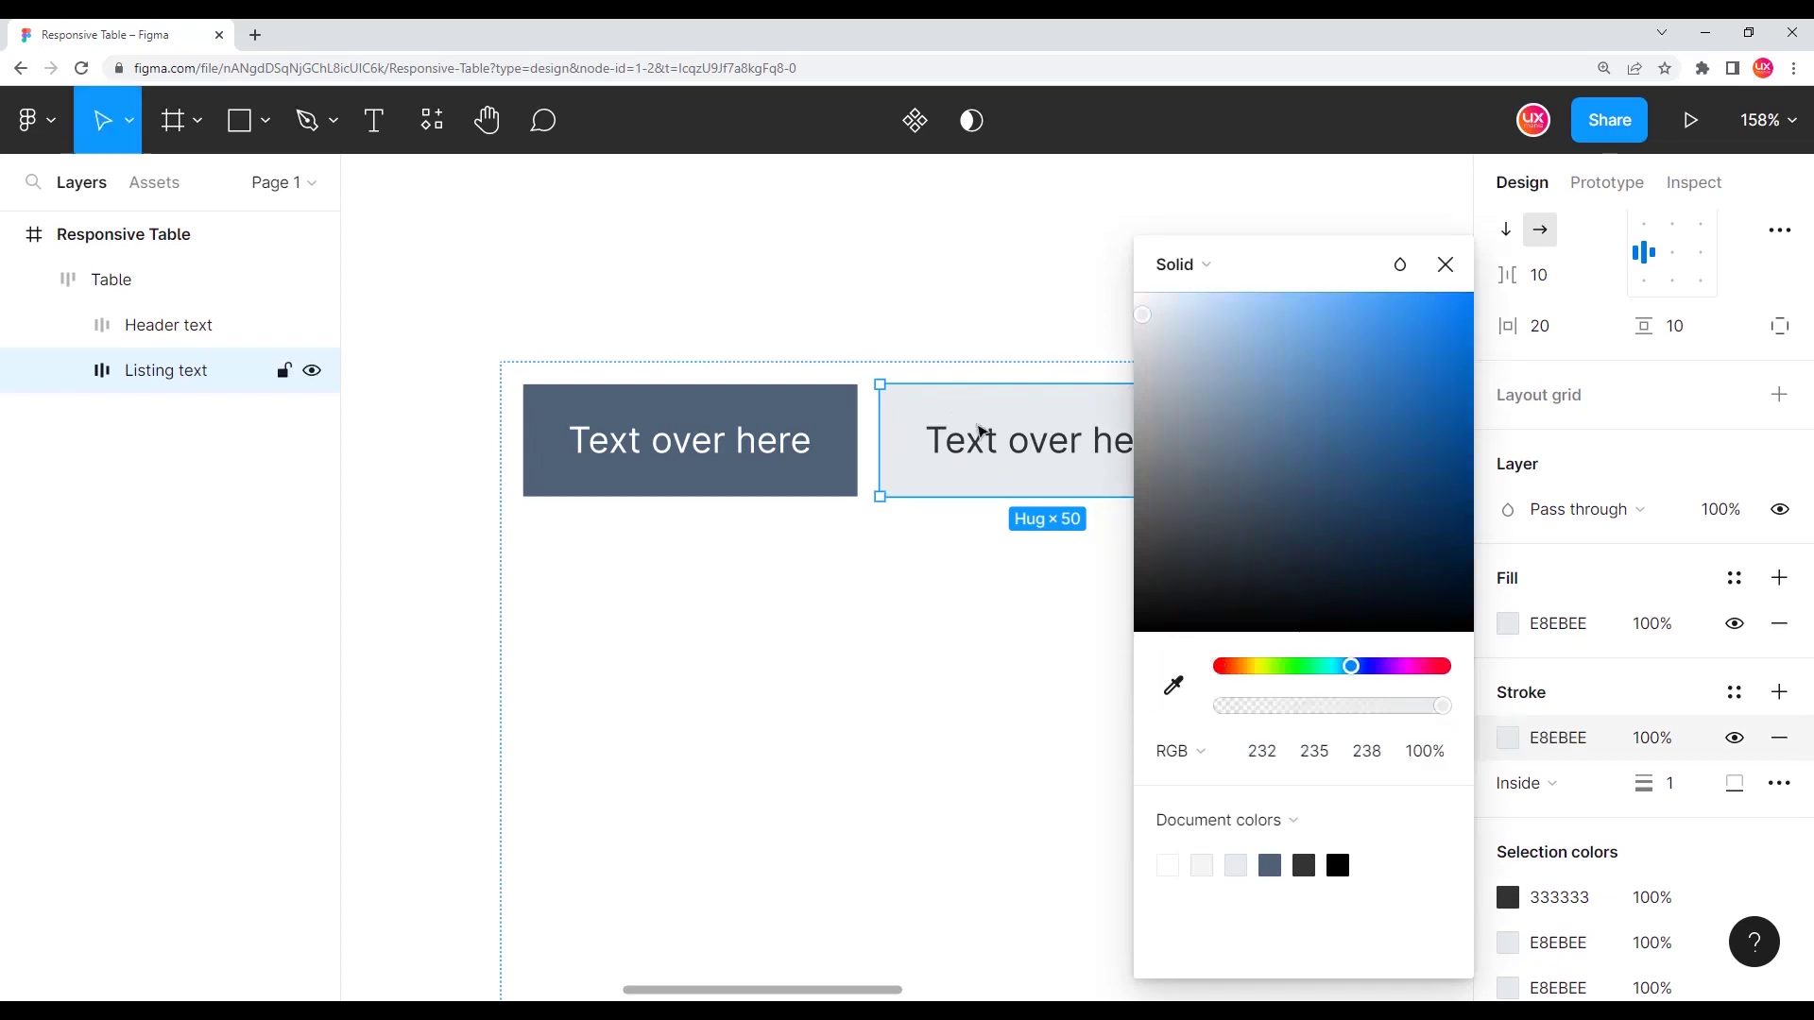
click(1146, 313)
drag(1147, 320, 1162, 333)
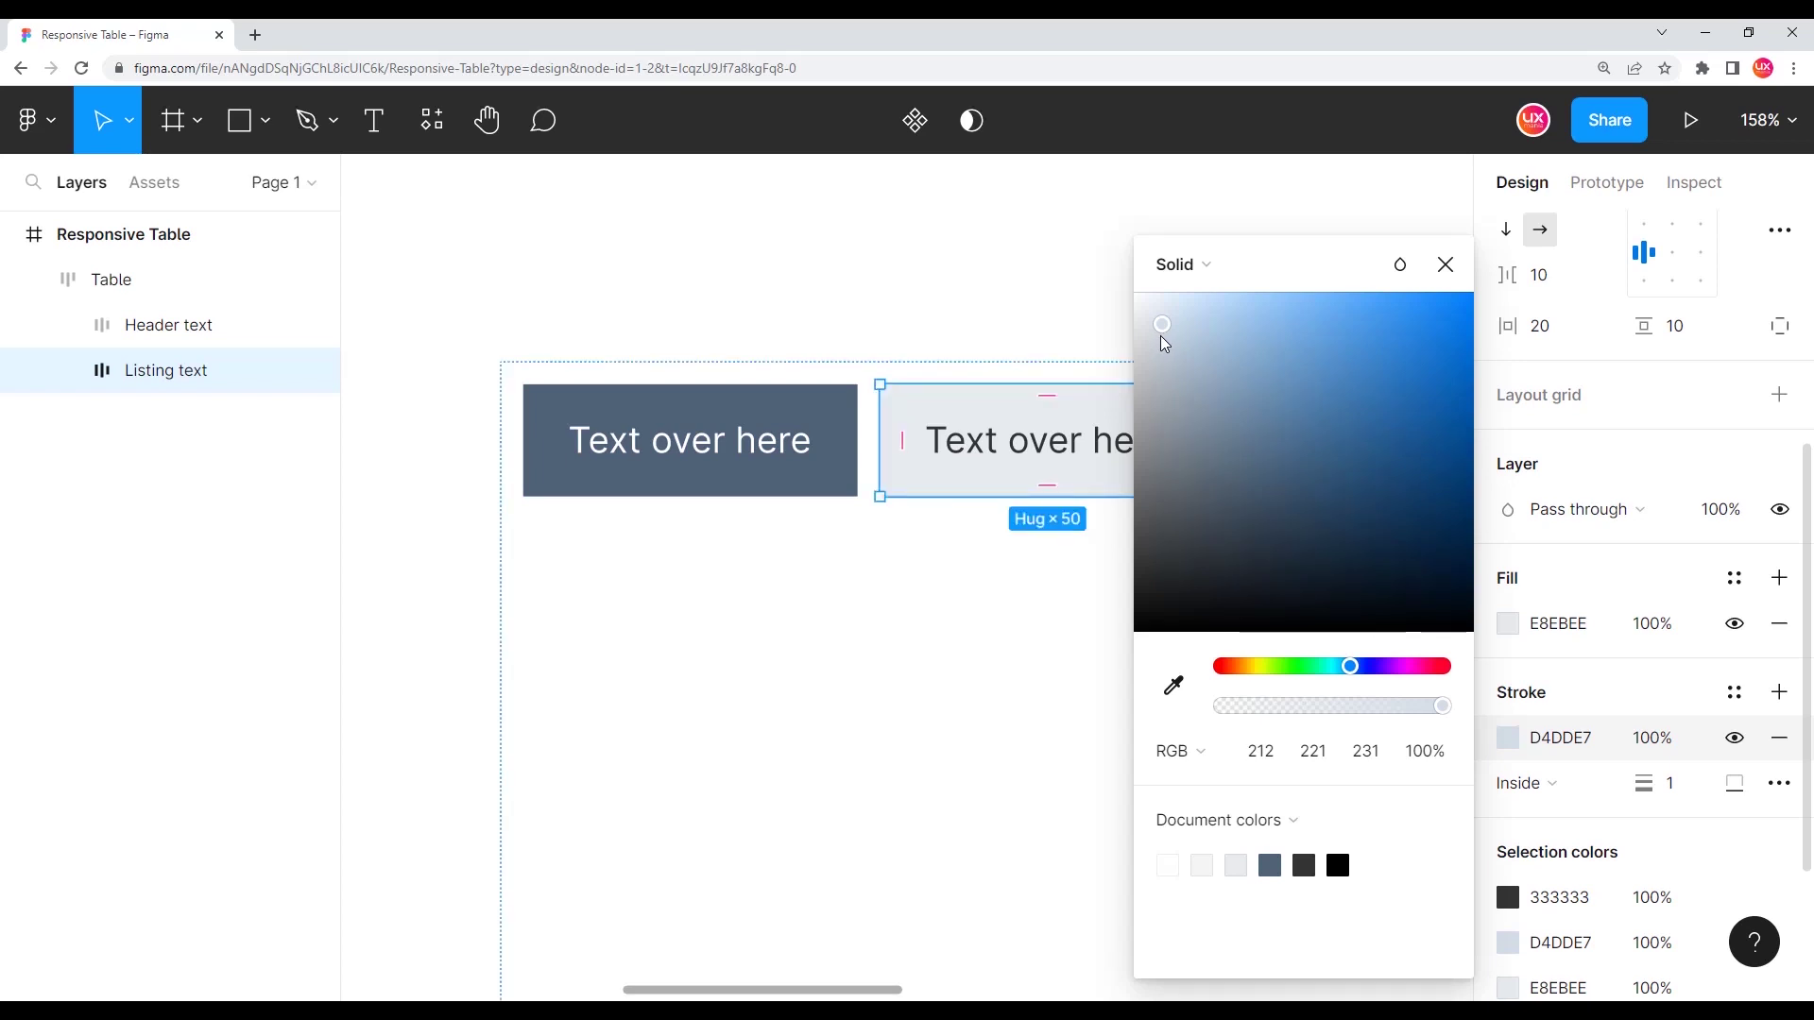
click(1445, 264)
click(1162, 253)
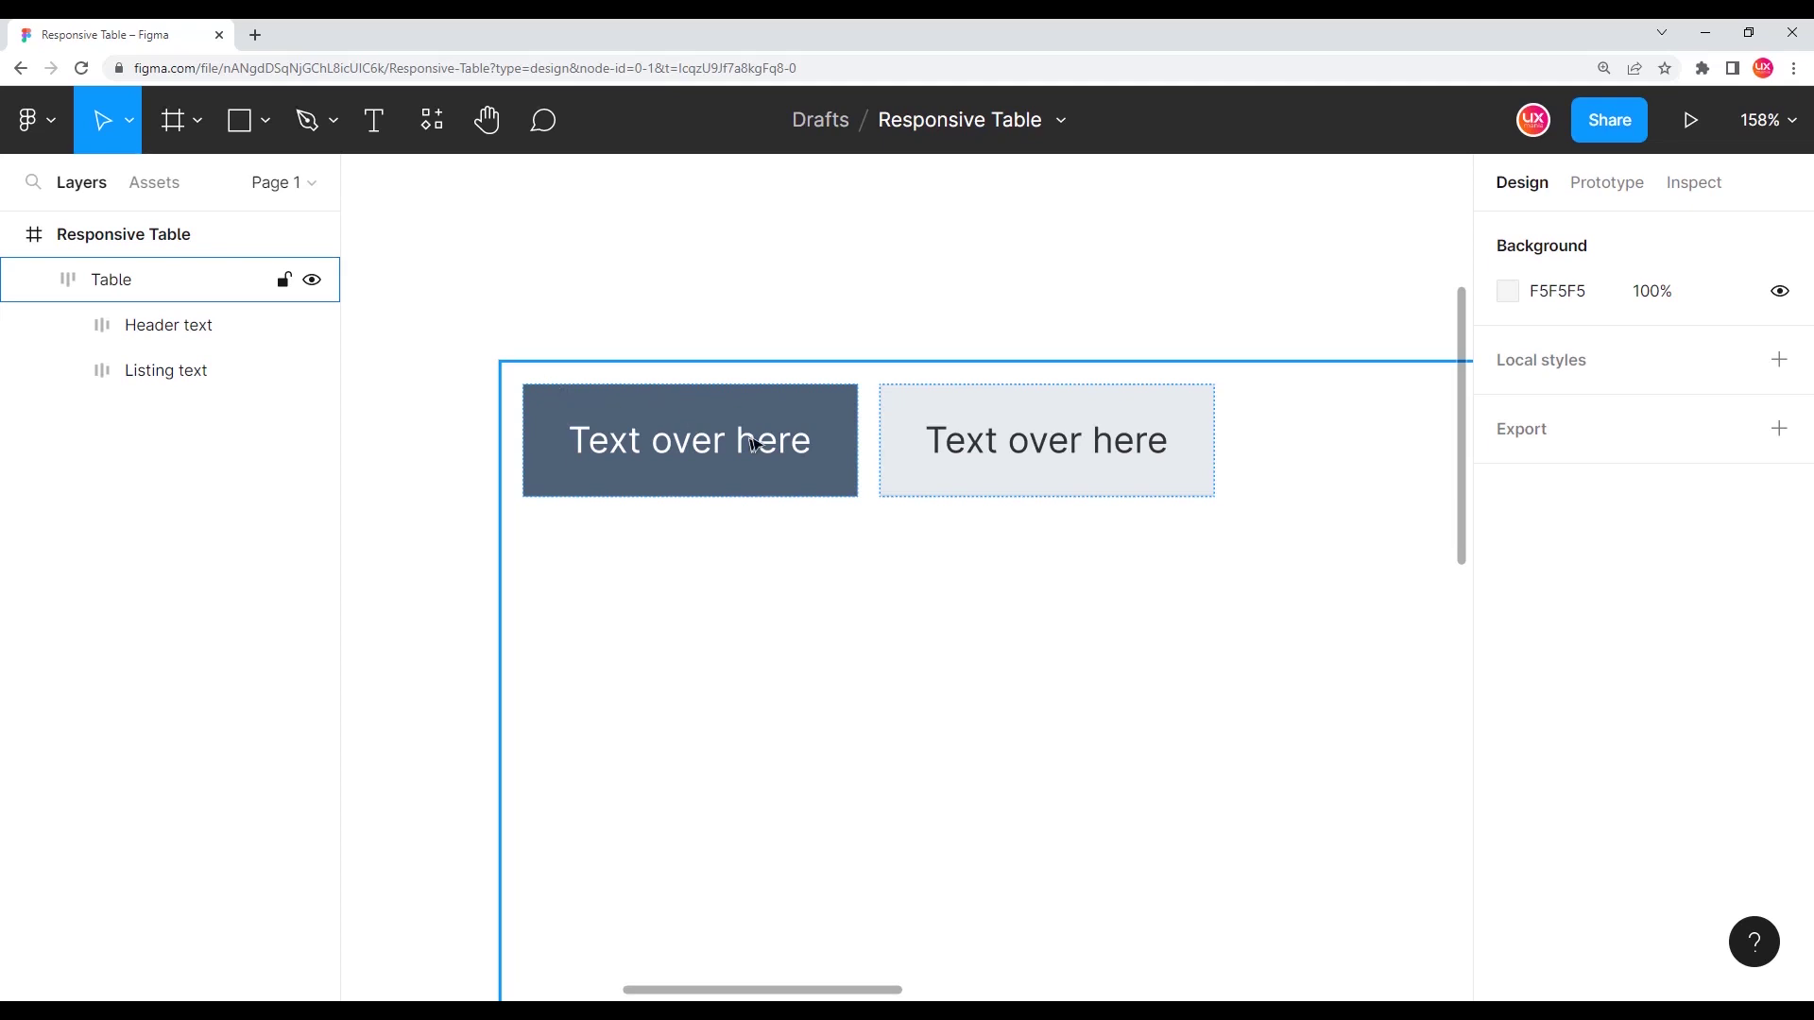
- Wrap the Header text and Listing text cells in a new auto-layout frame
click(151, 330)
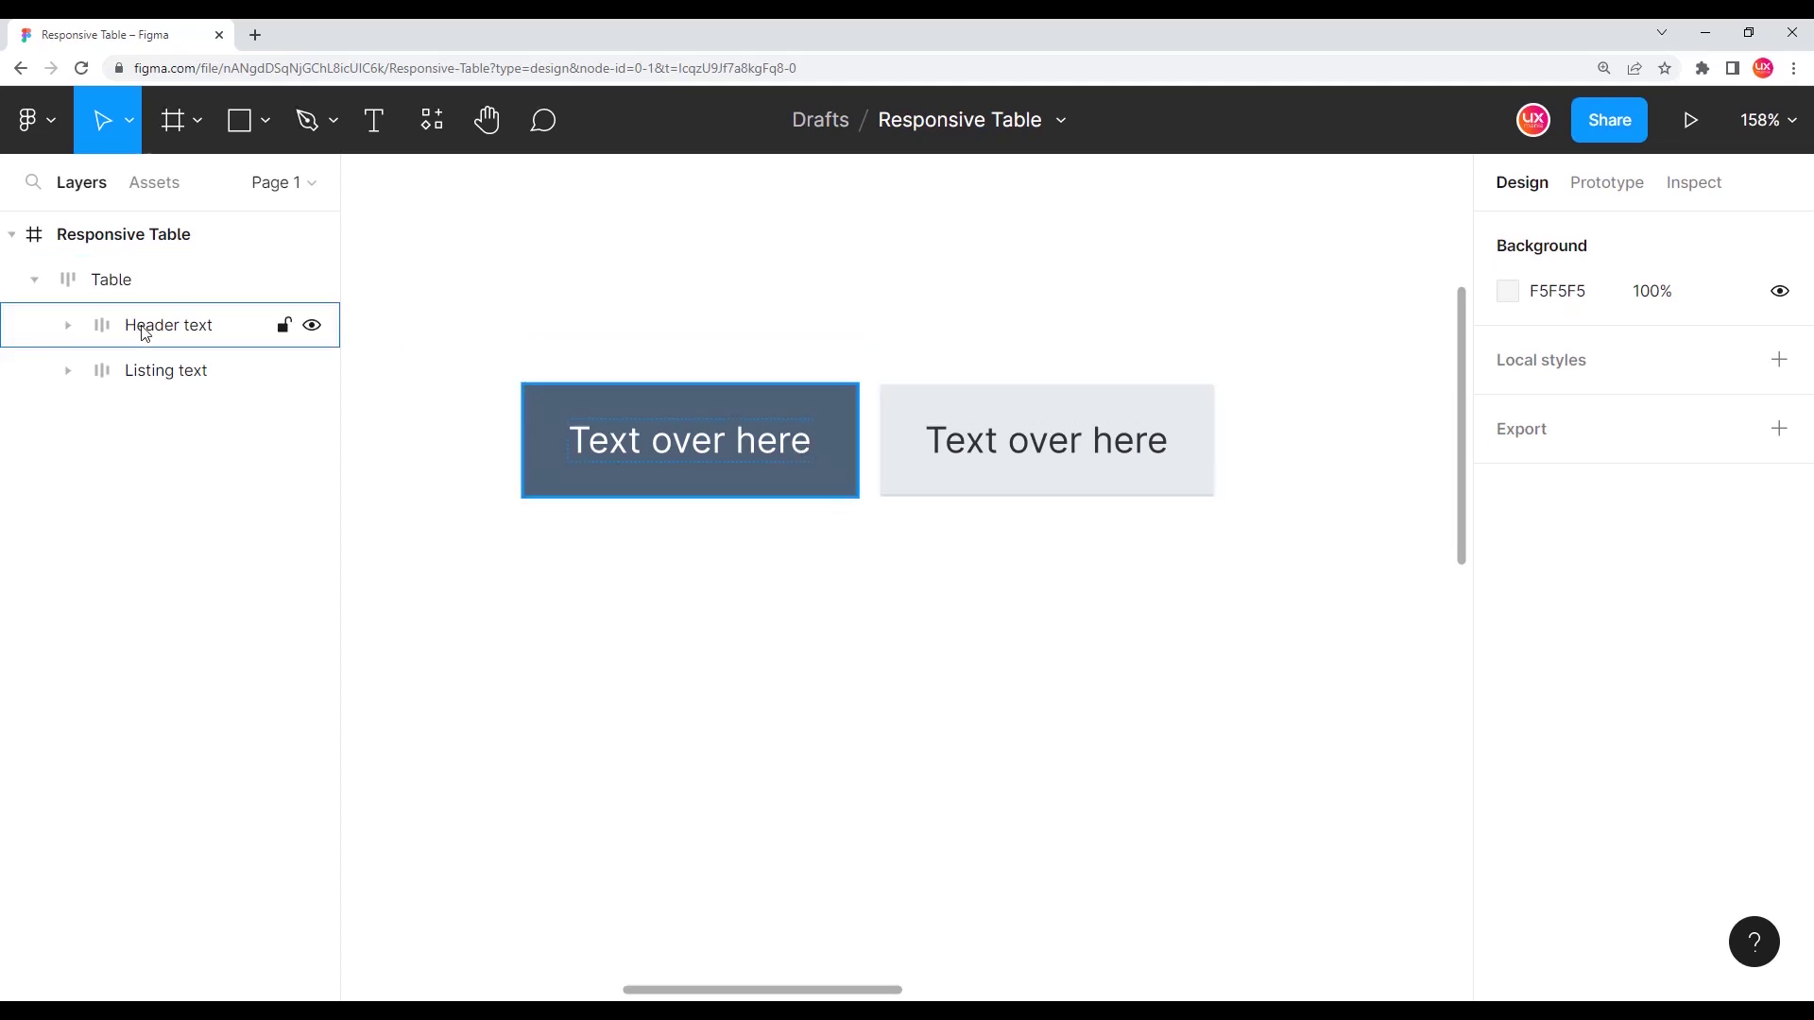
click(174, 376)
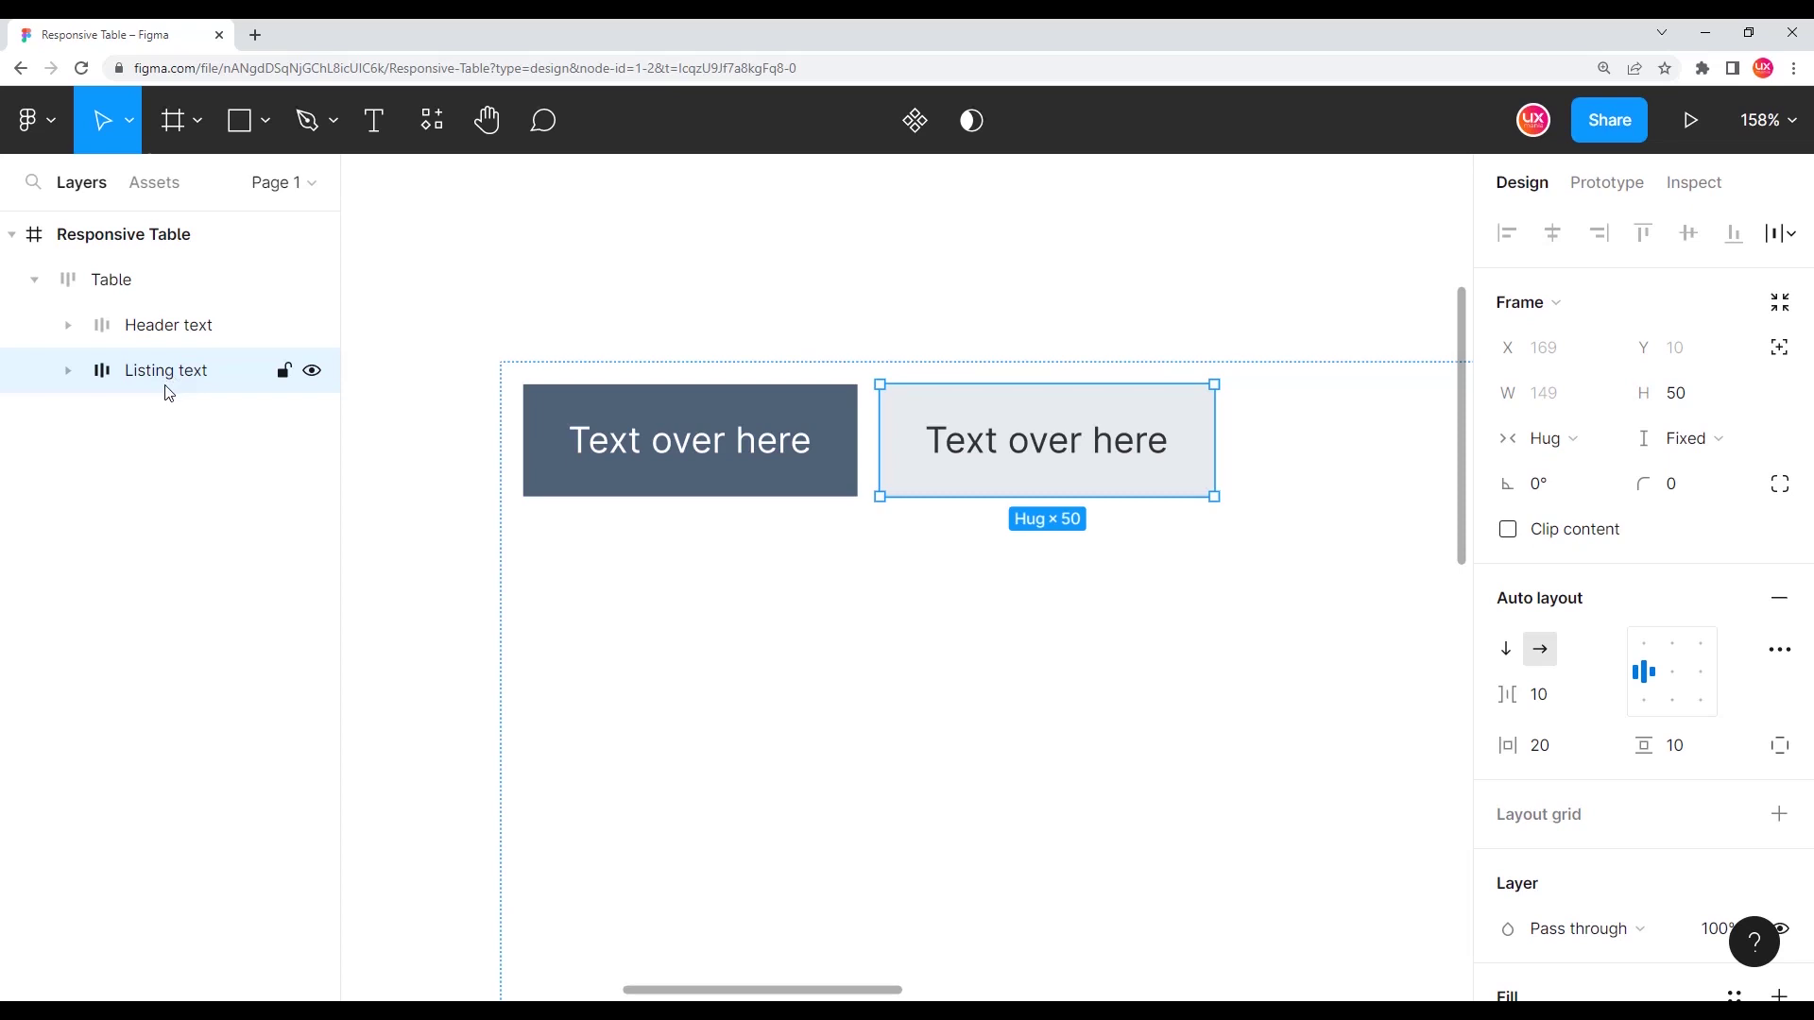
shift+click(174, 333)
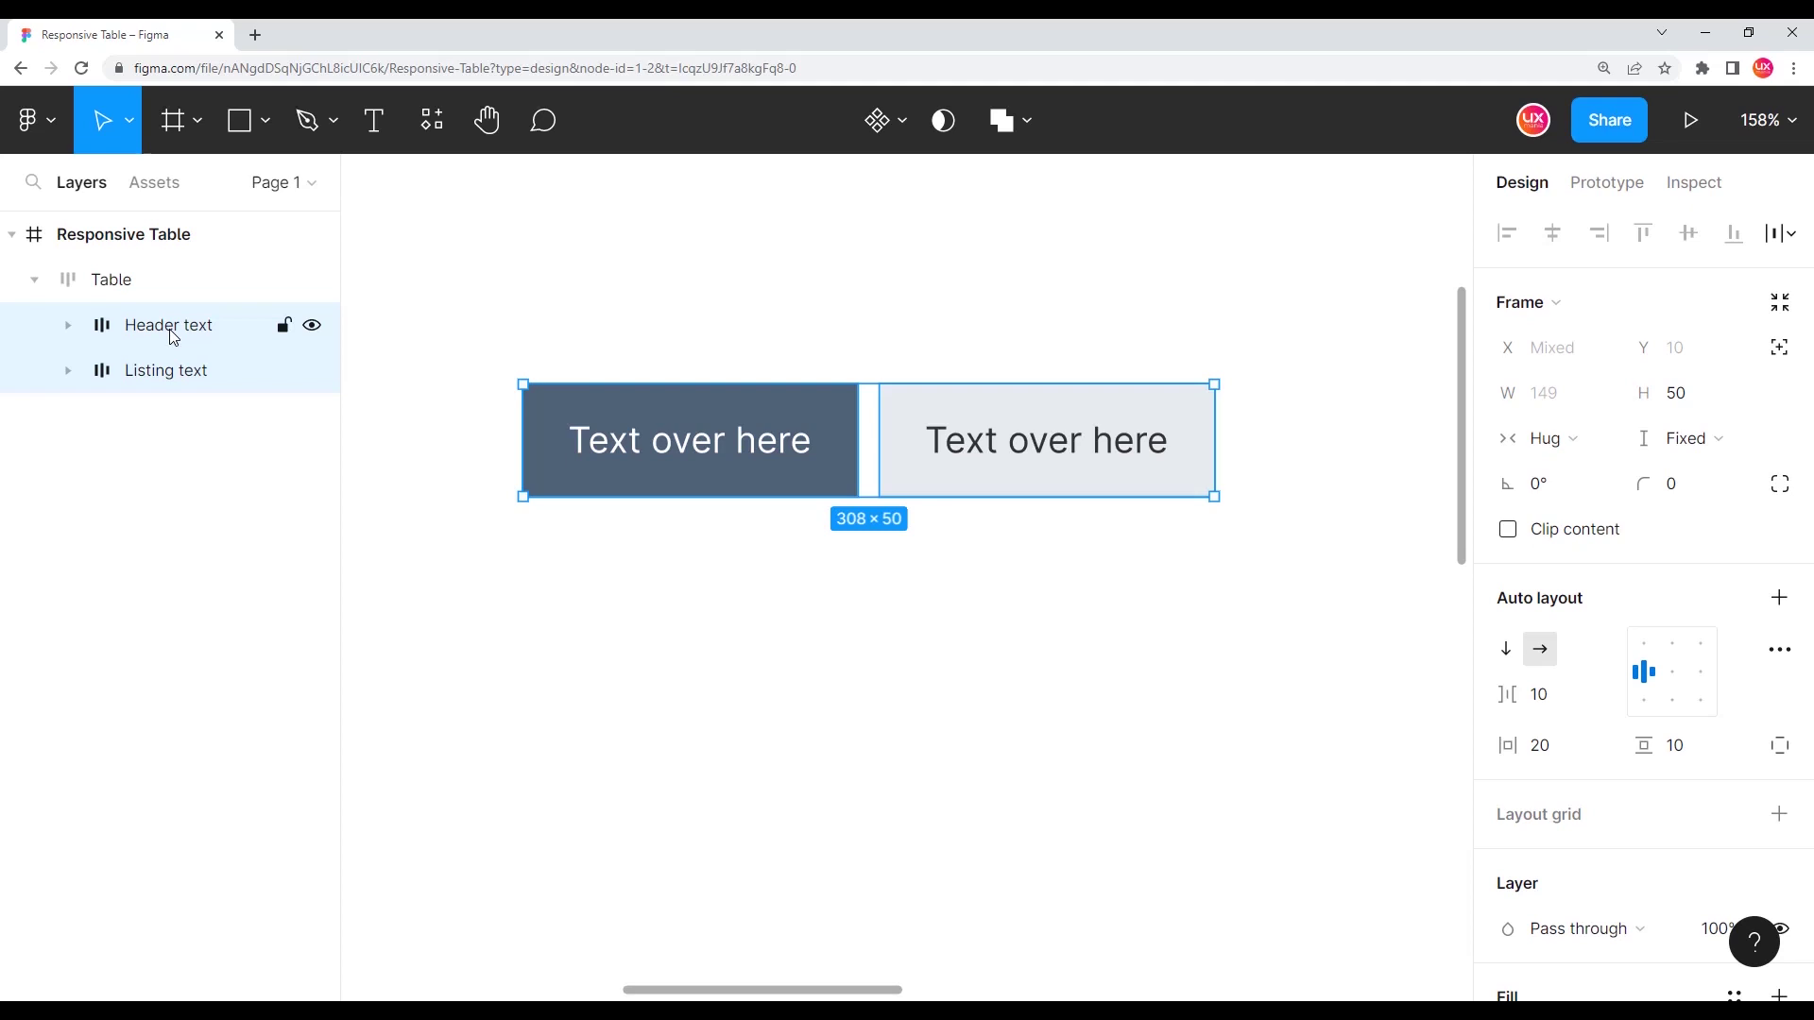
click(163, 376)
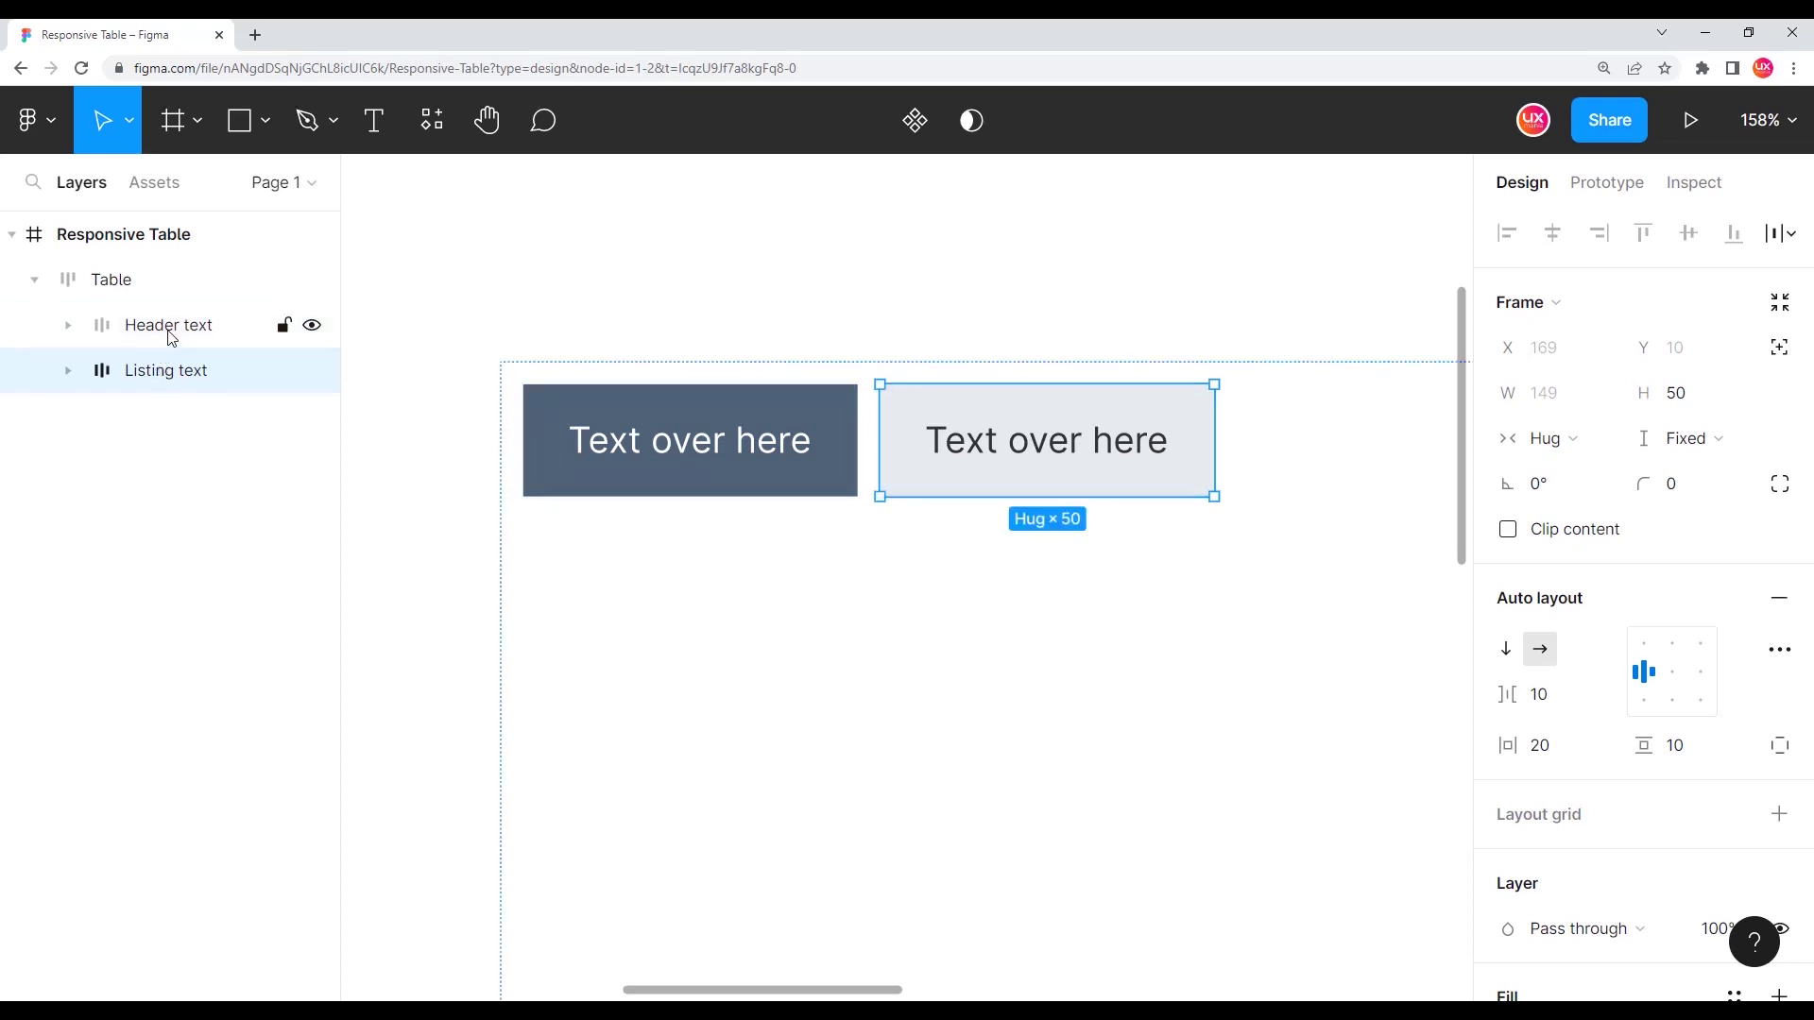
shift+click(172, 334)
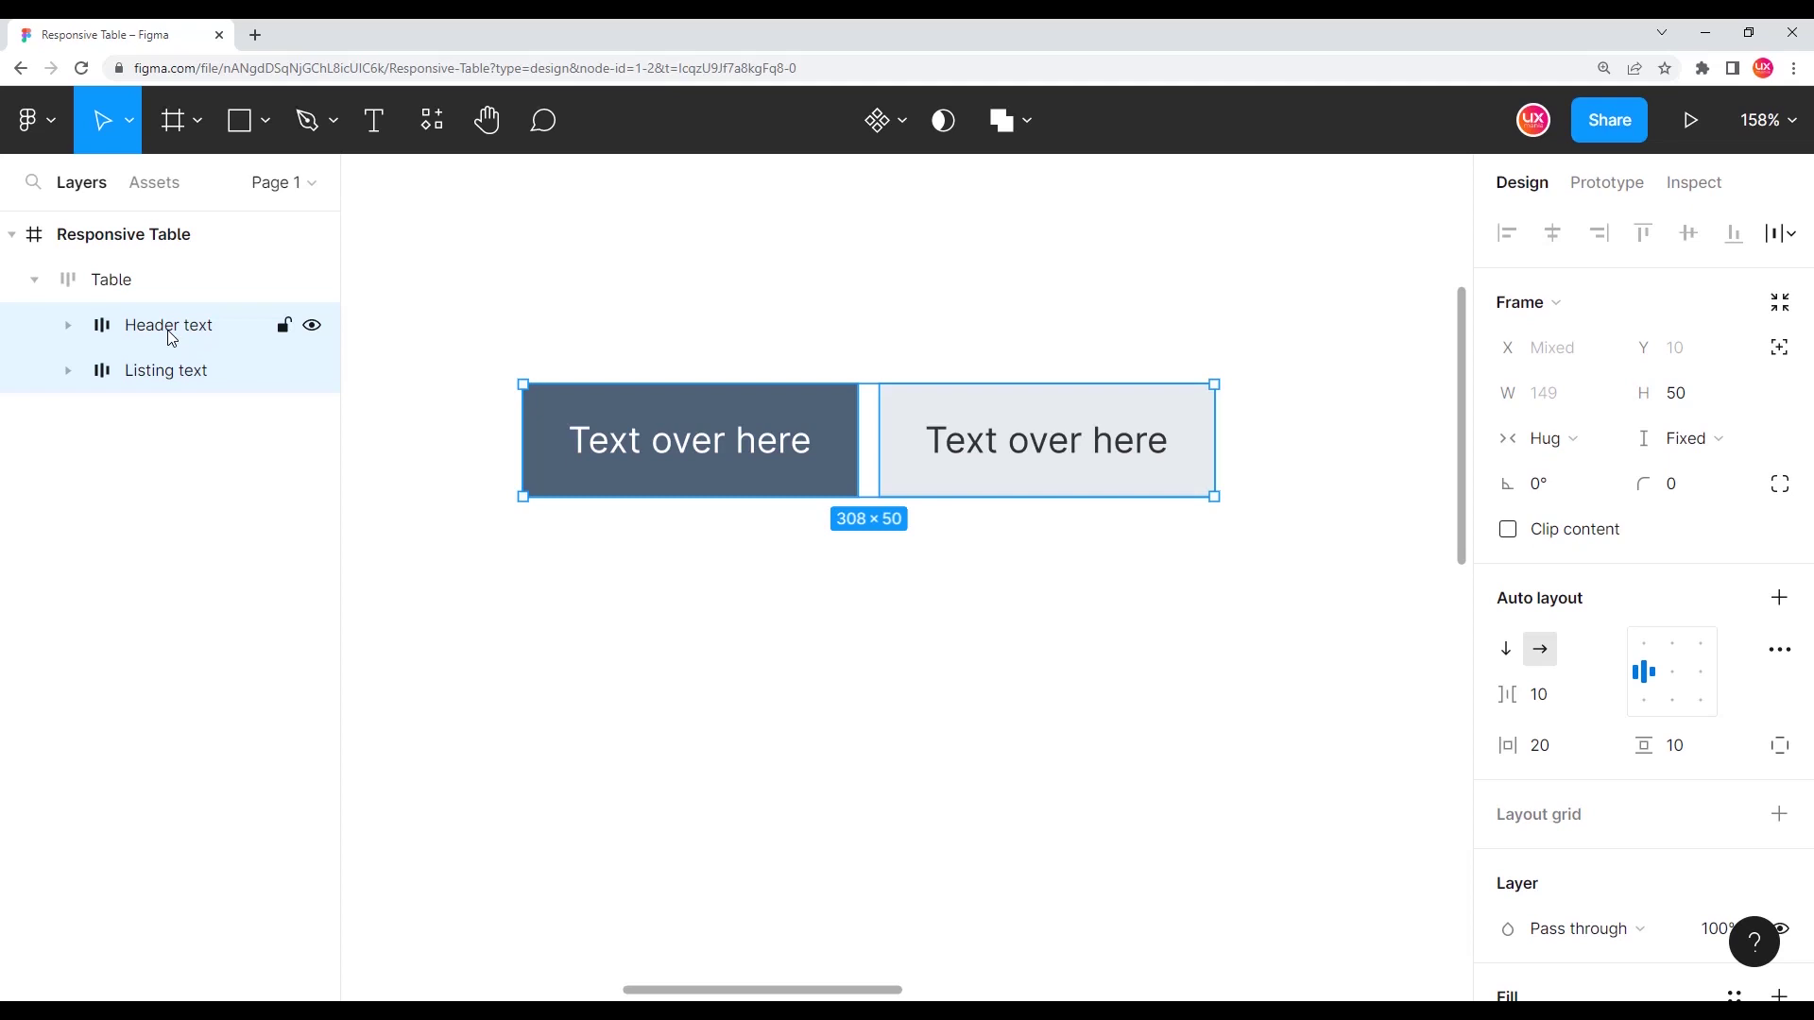
key(shift+a)
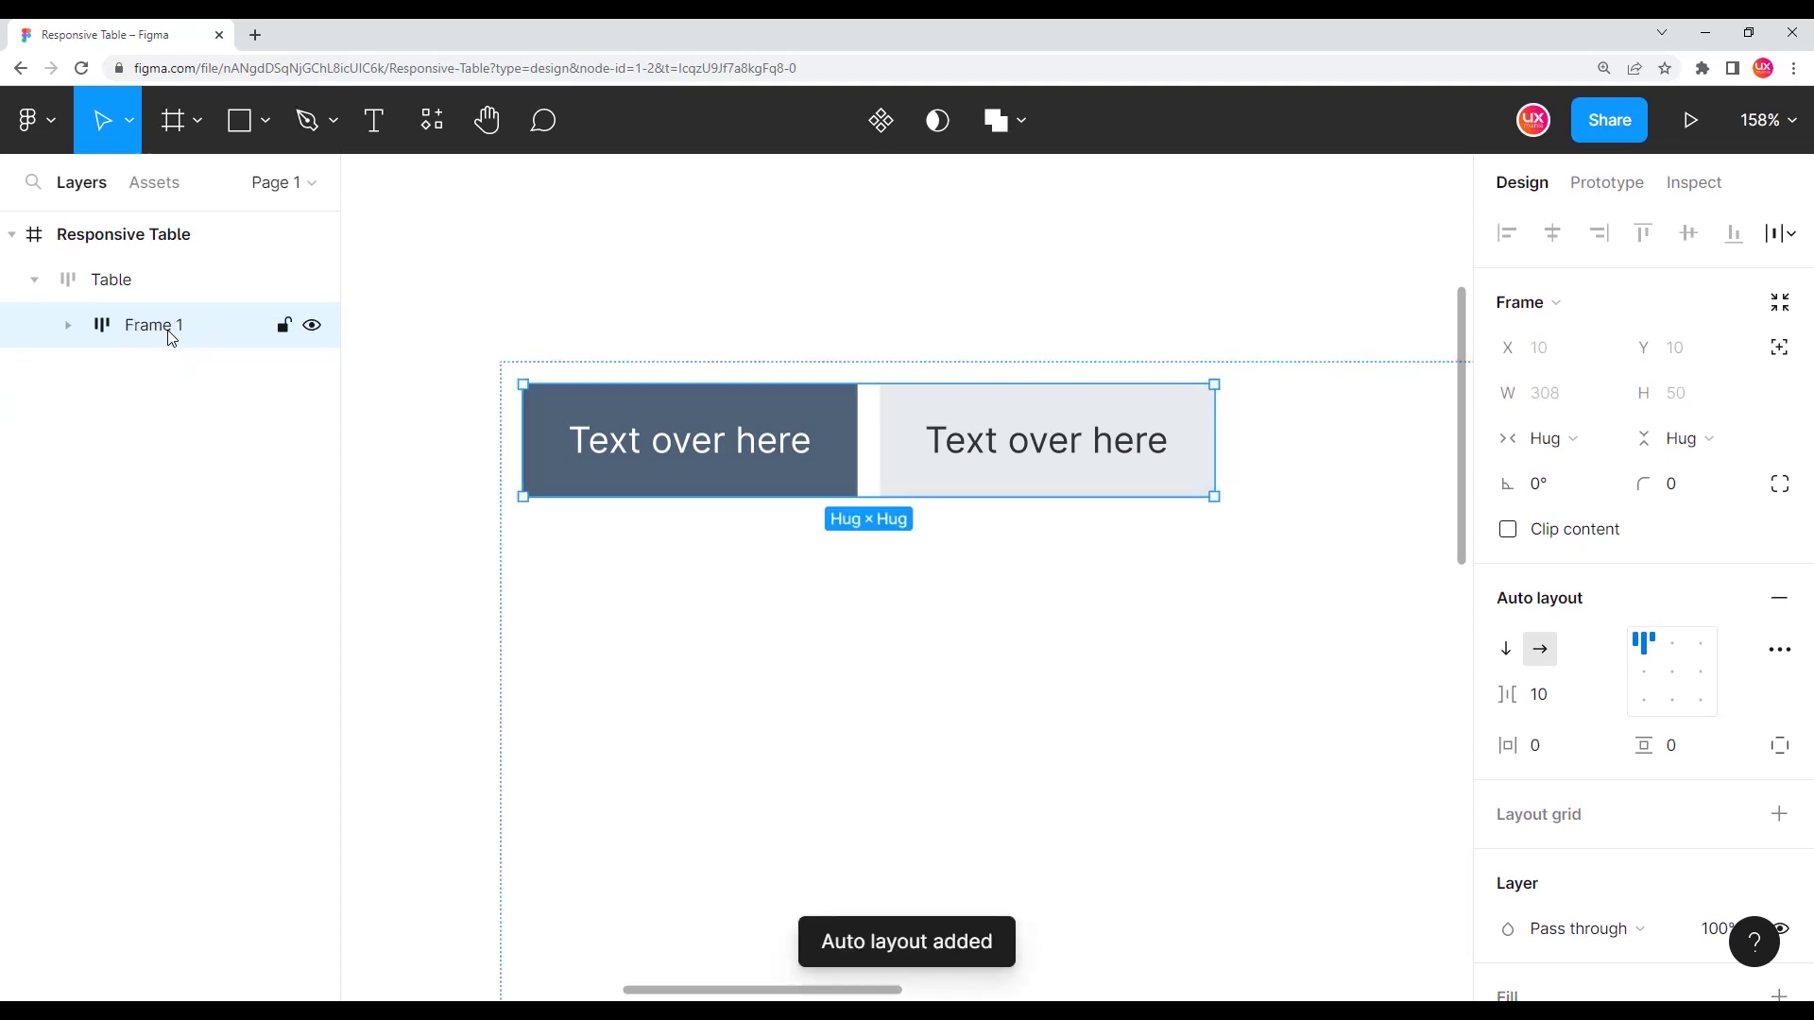
- Rename the new frame to Column and stack its cells vertically
double_click(154, 326)
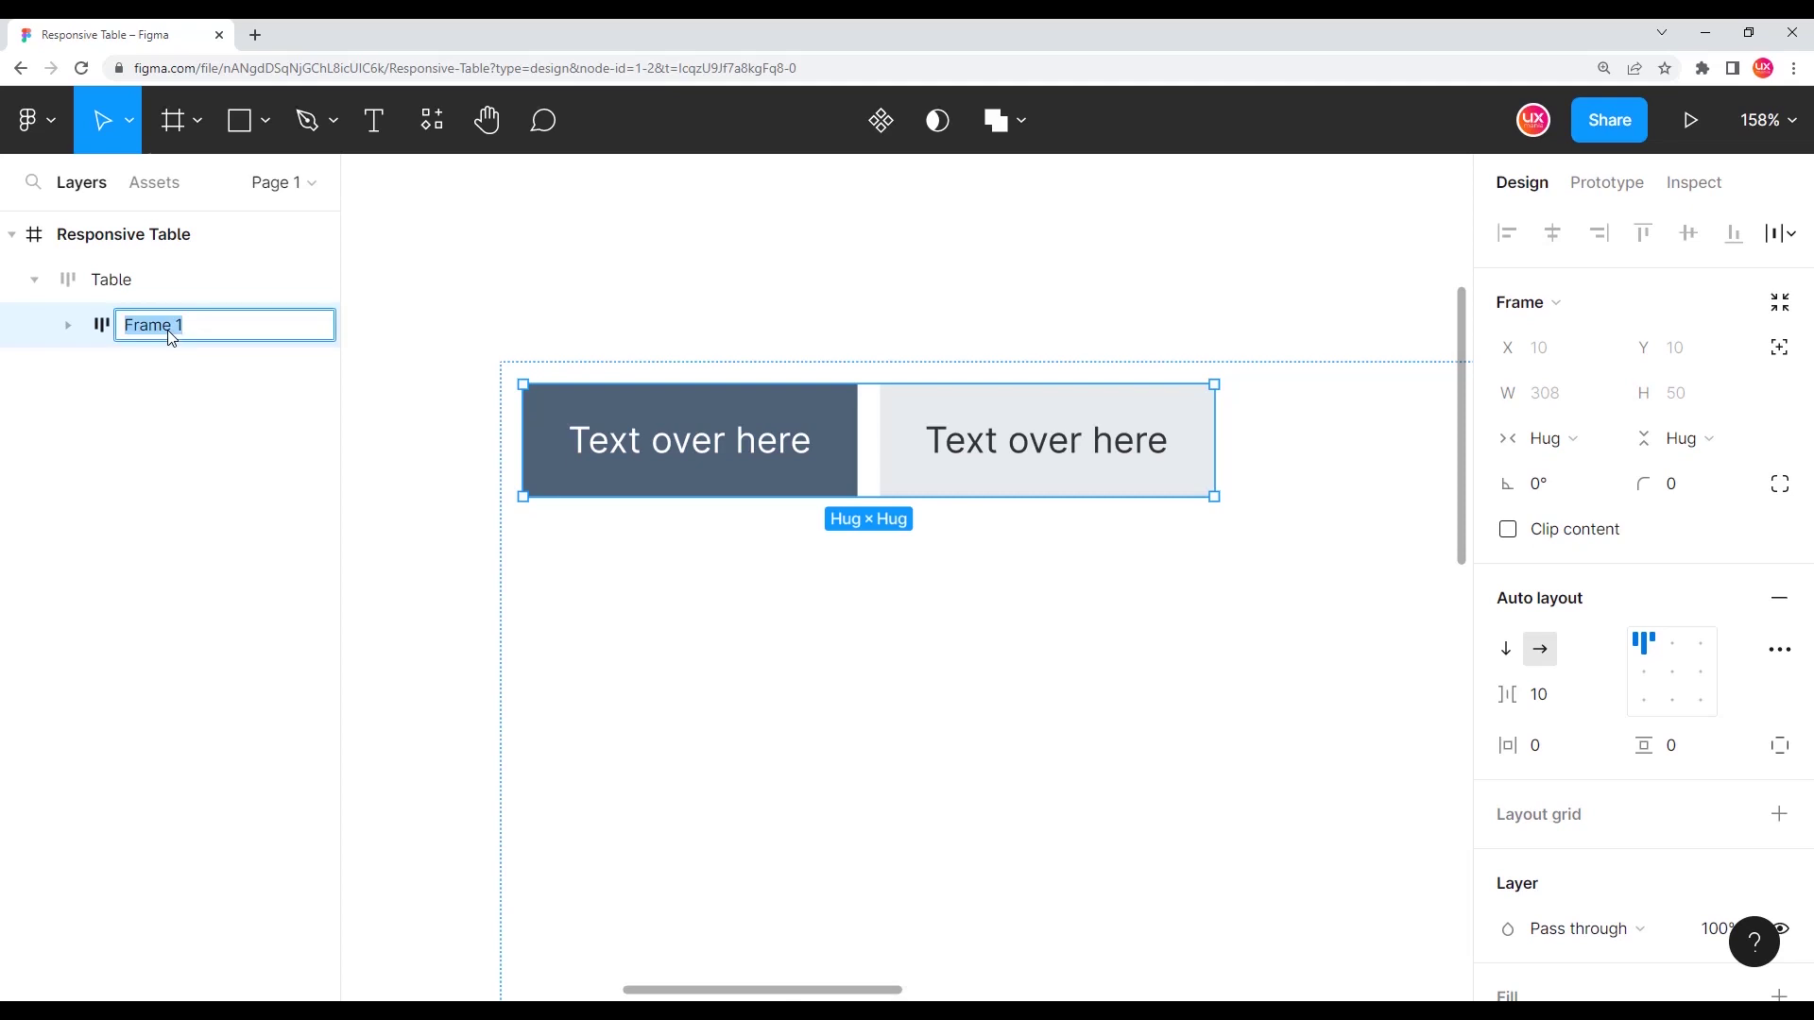
text(Column)
key(Return)
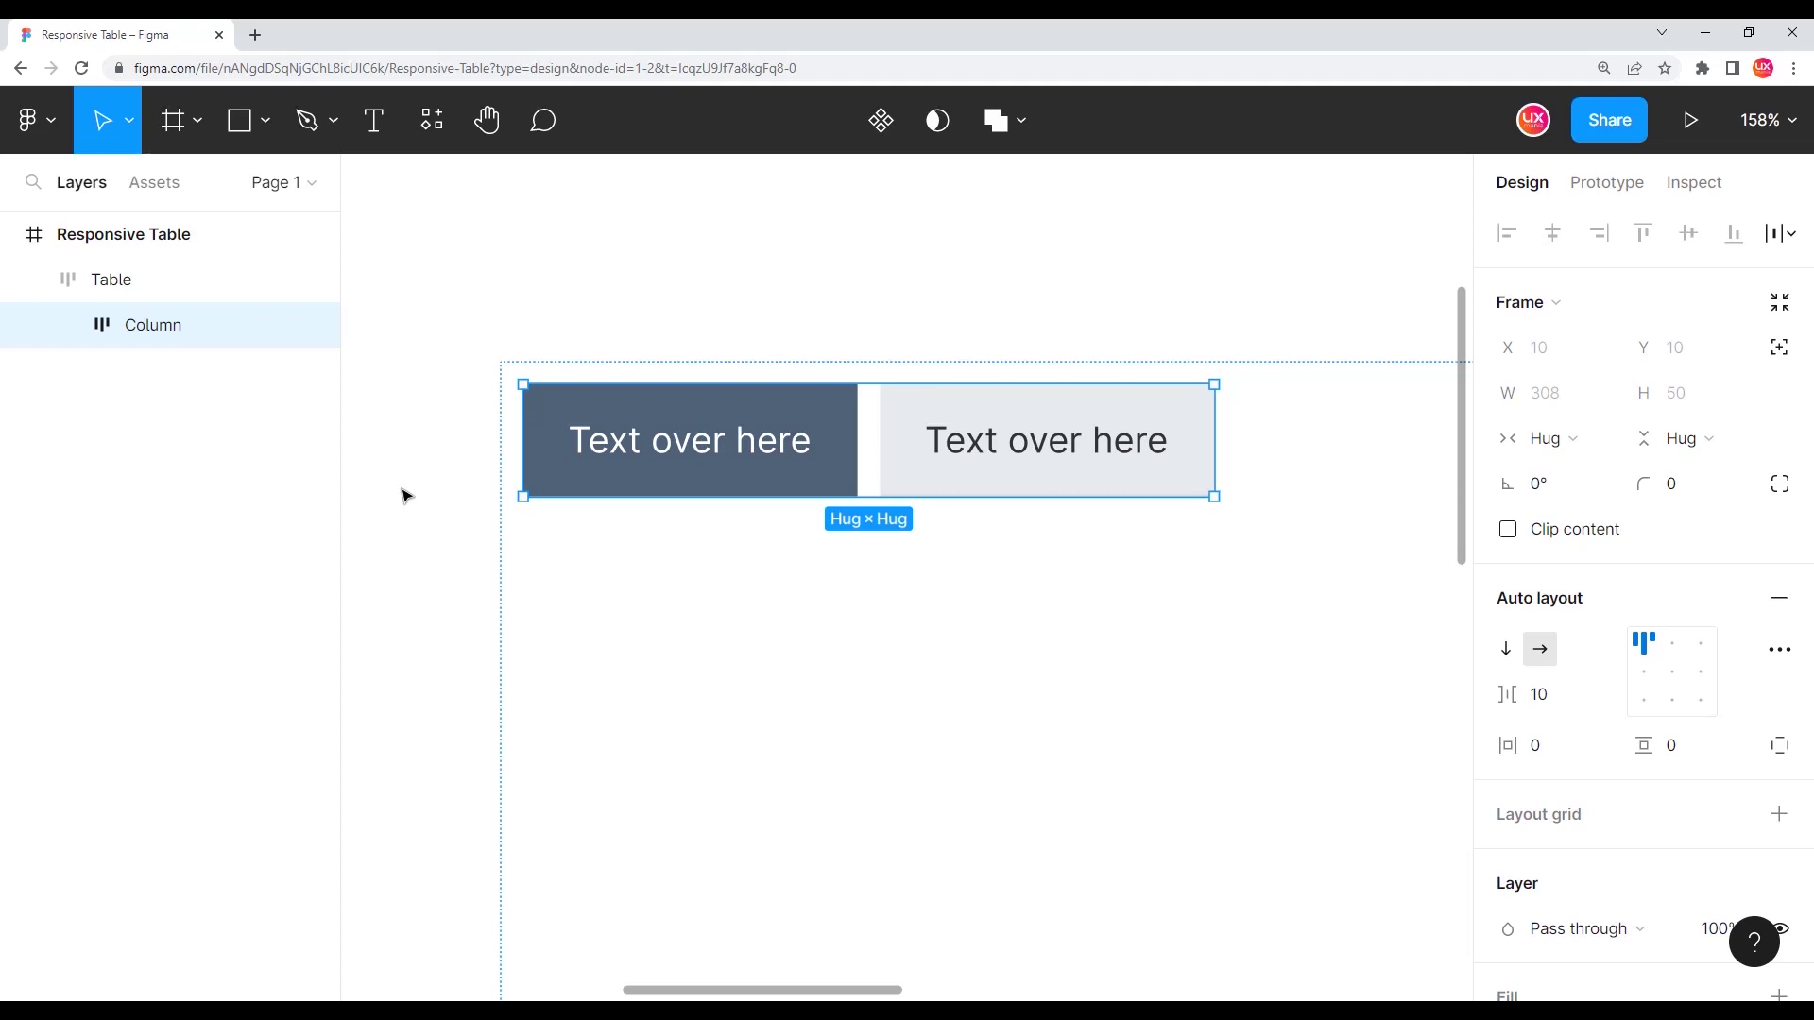
mouse_move(171, 325)
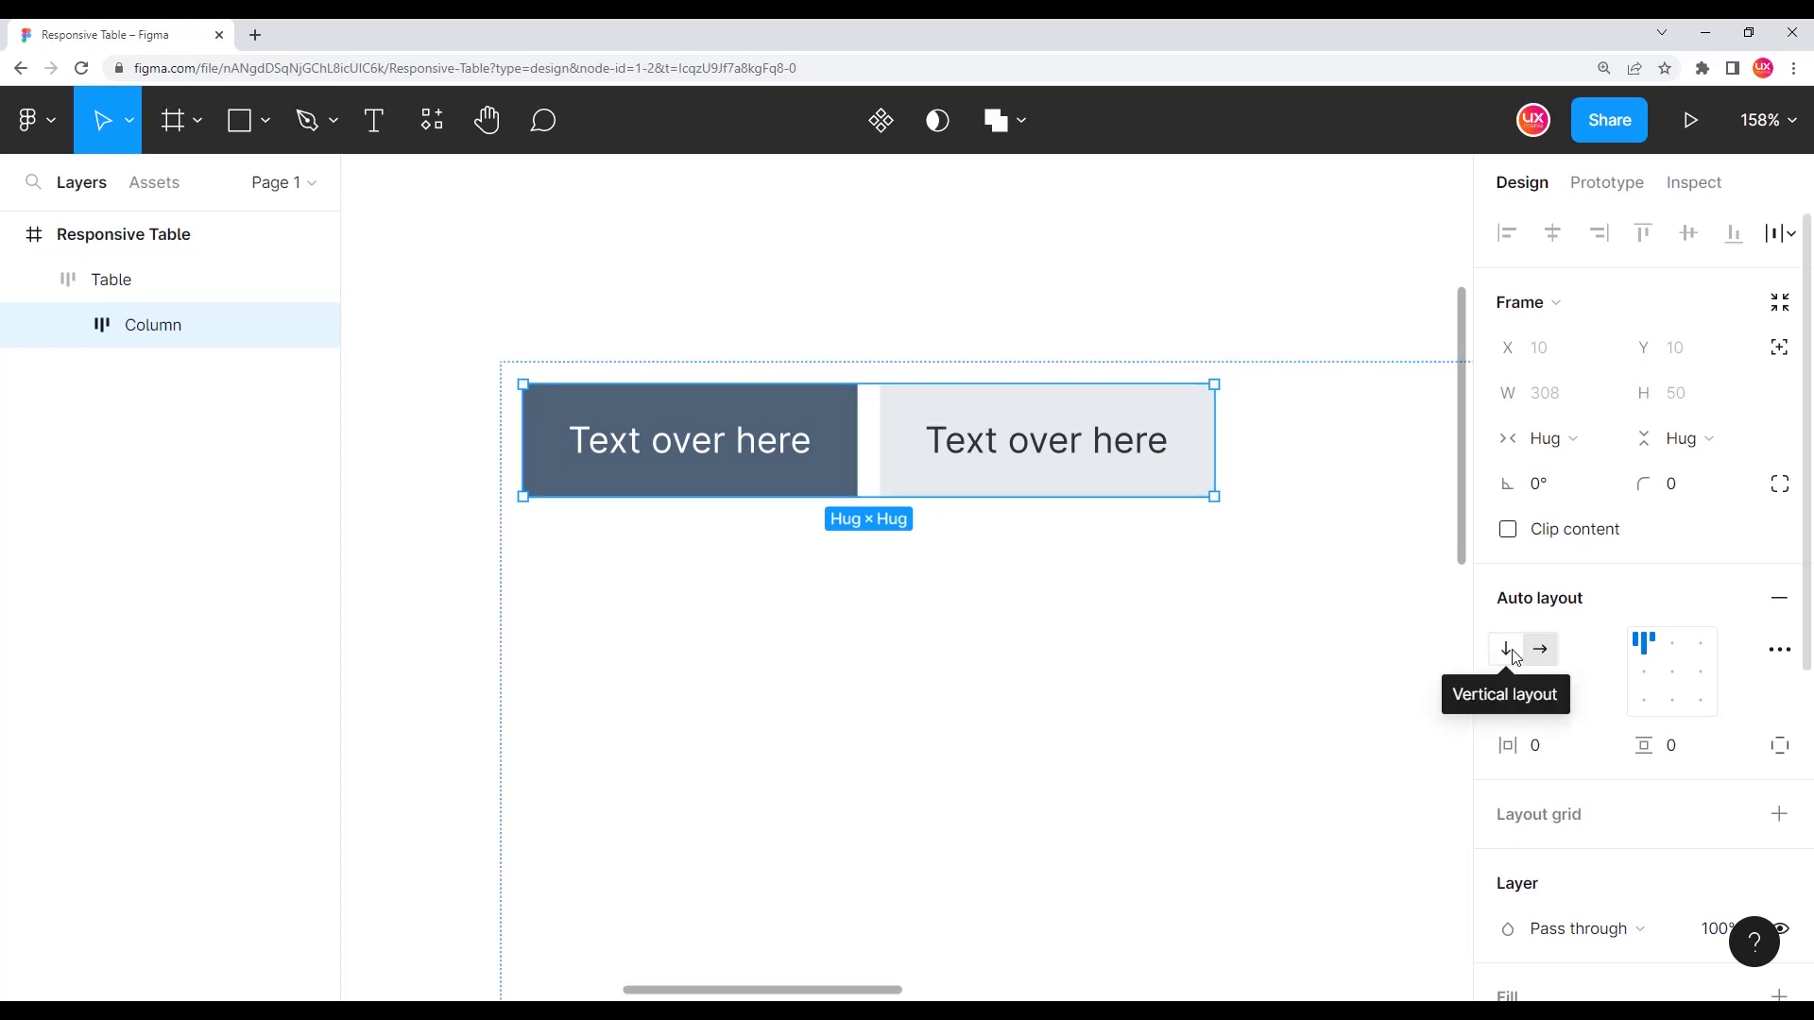
click(1510, 652)
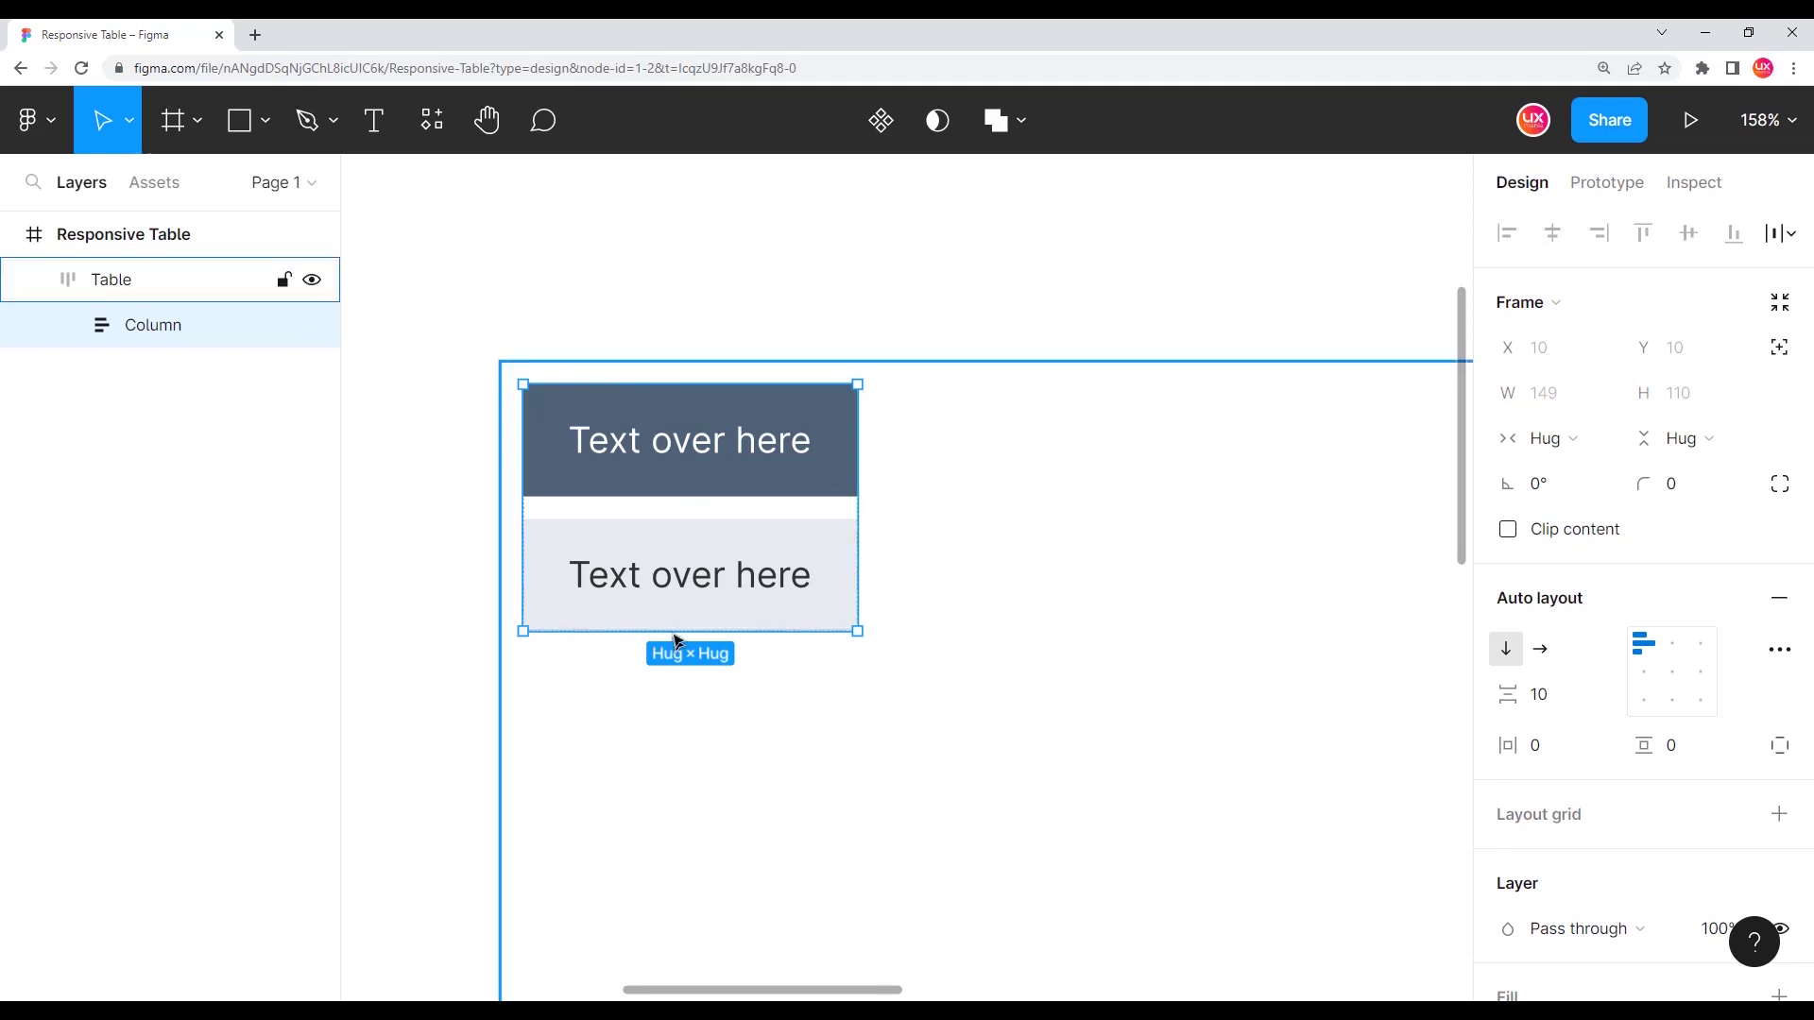
mouse_move(690, 575)
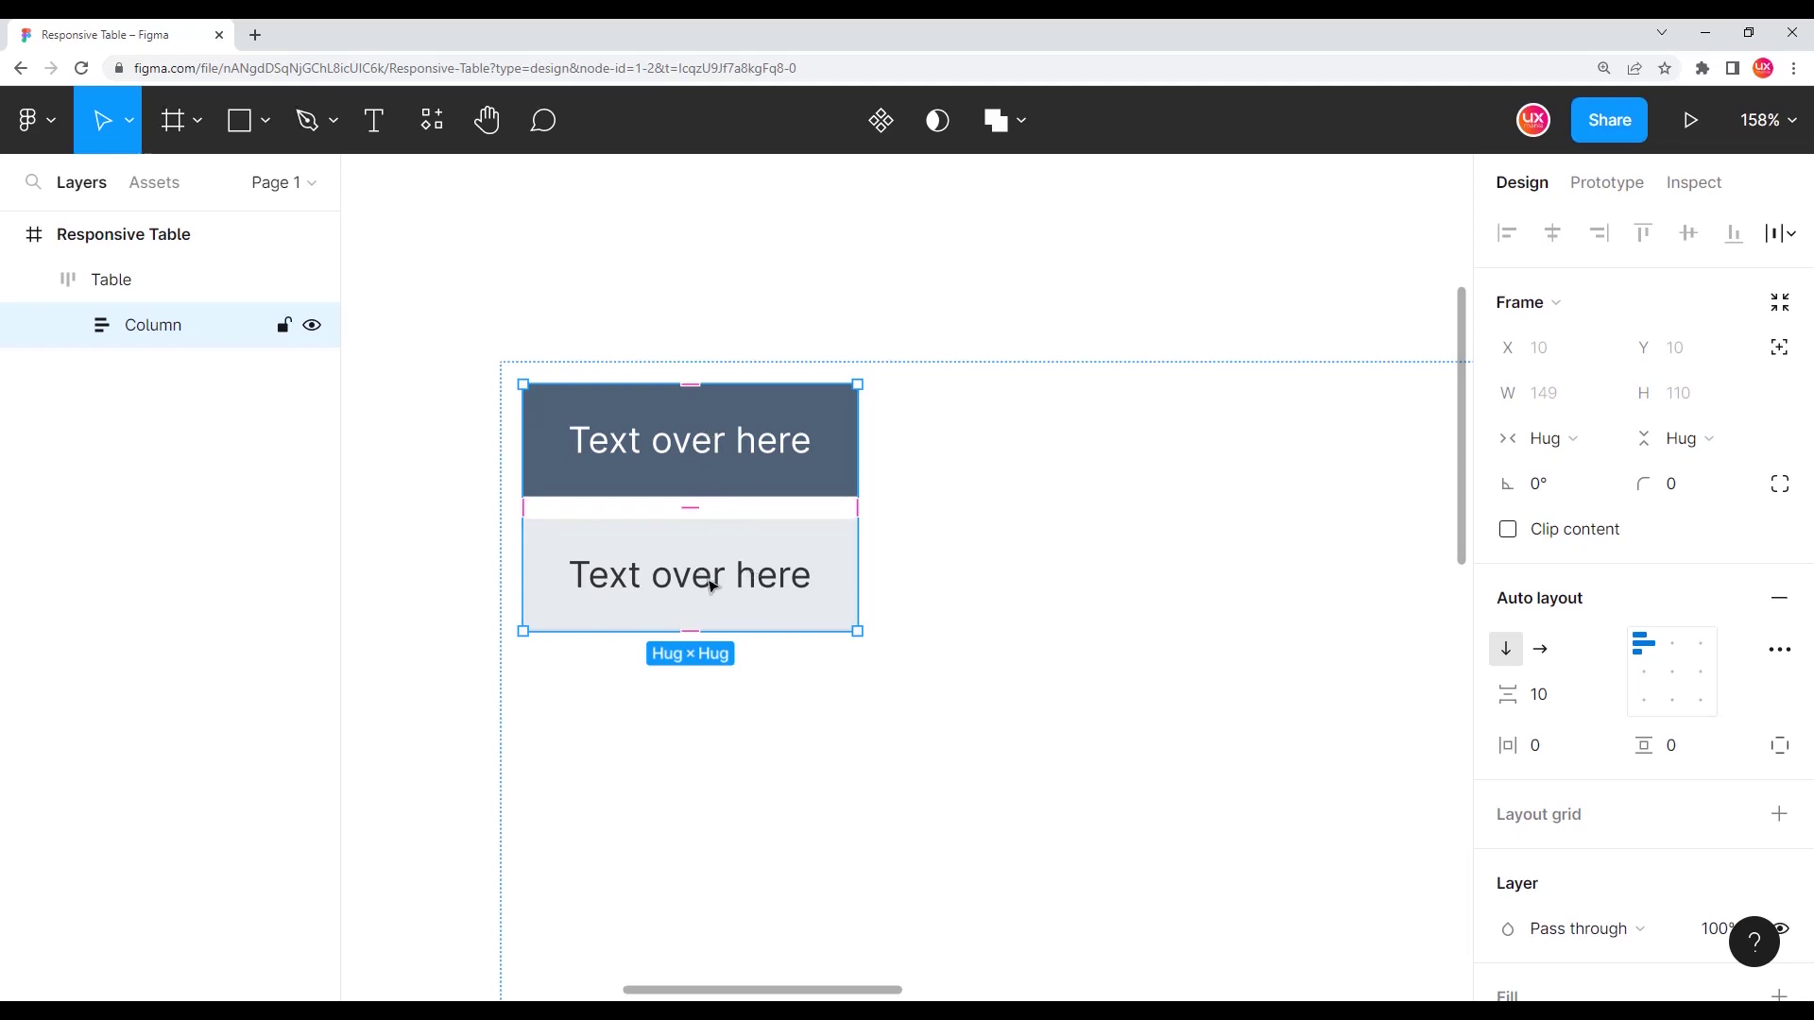
click(72, 327)
click(175, 414)
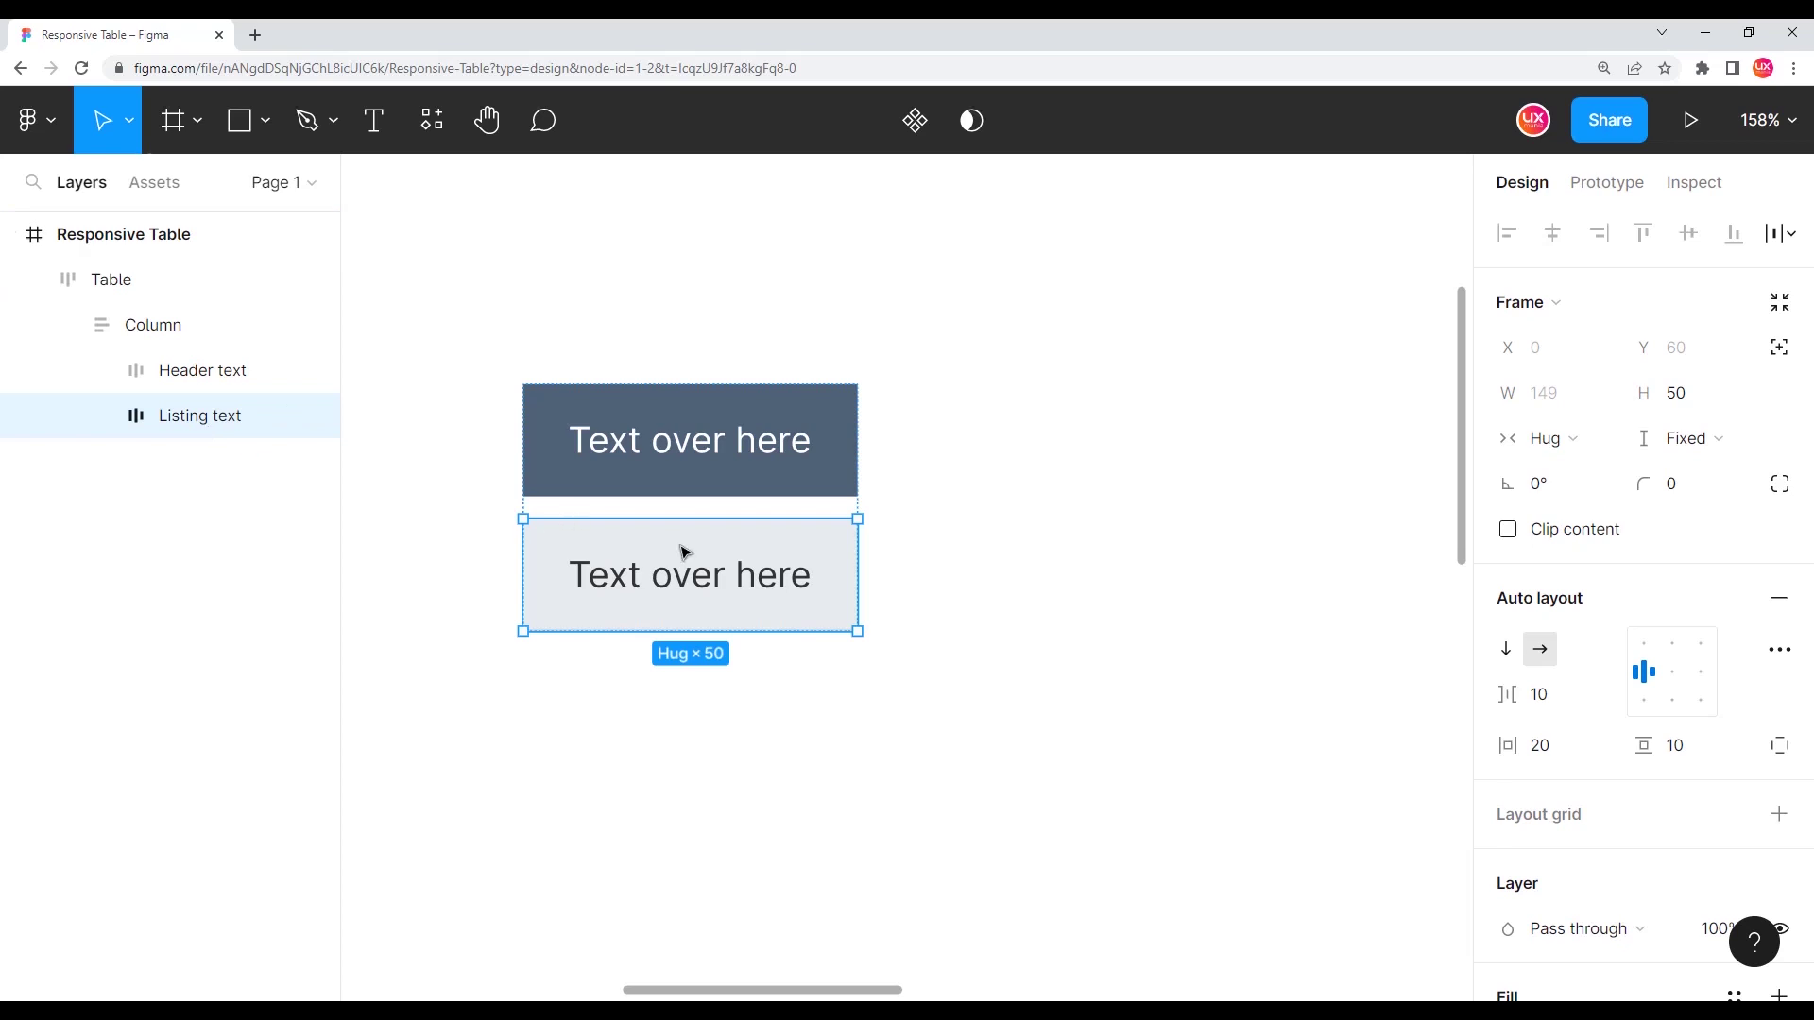
- Duplicate the Listing text row with Ctrl+D until nine listing rows sit under the header
key(ctrl+d)
scroll(902, 639, down, 3)
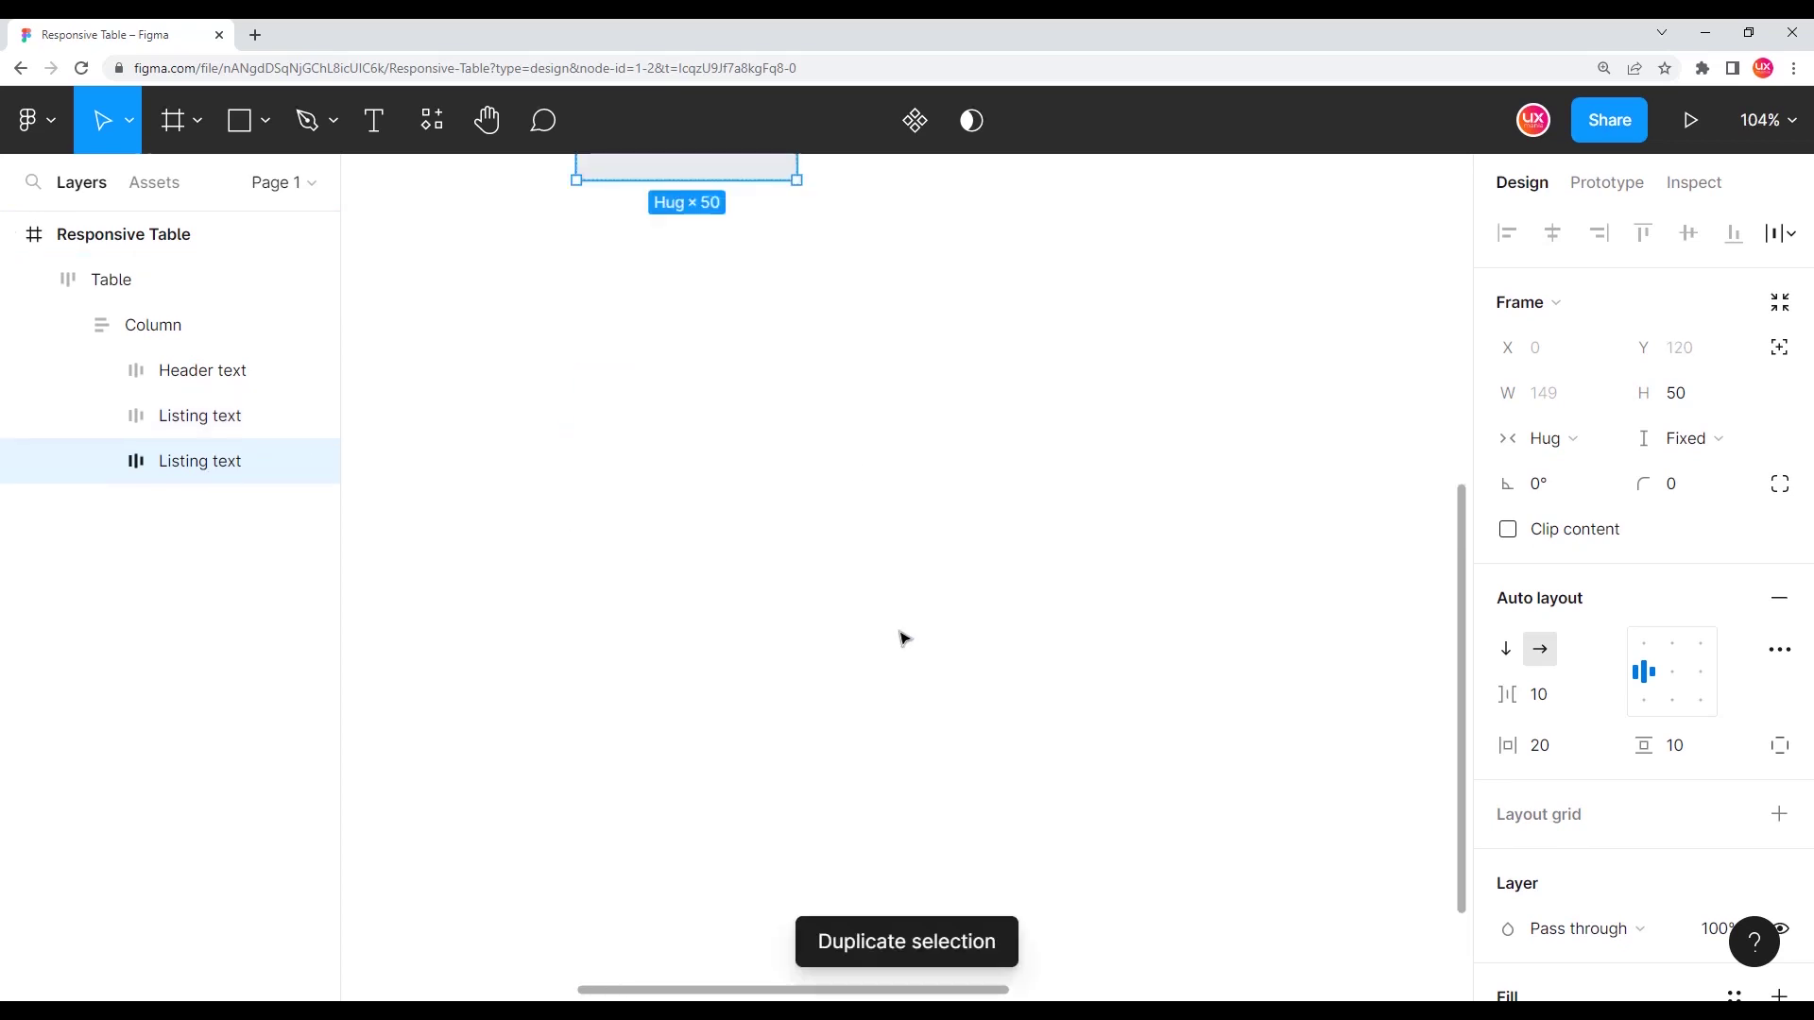
scroll(903, 639, down, 3)
scroll(926, 643, down, 1)
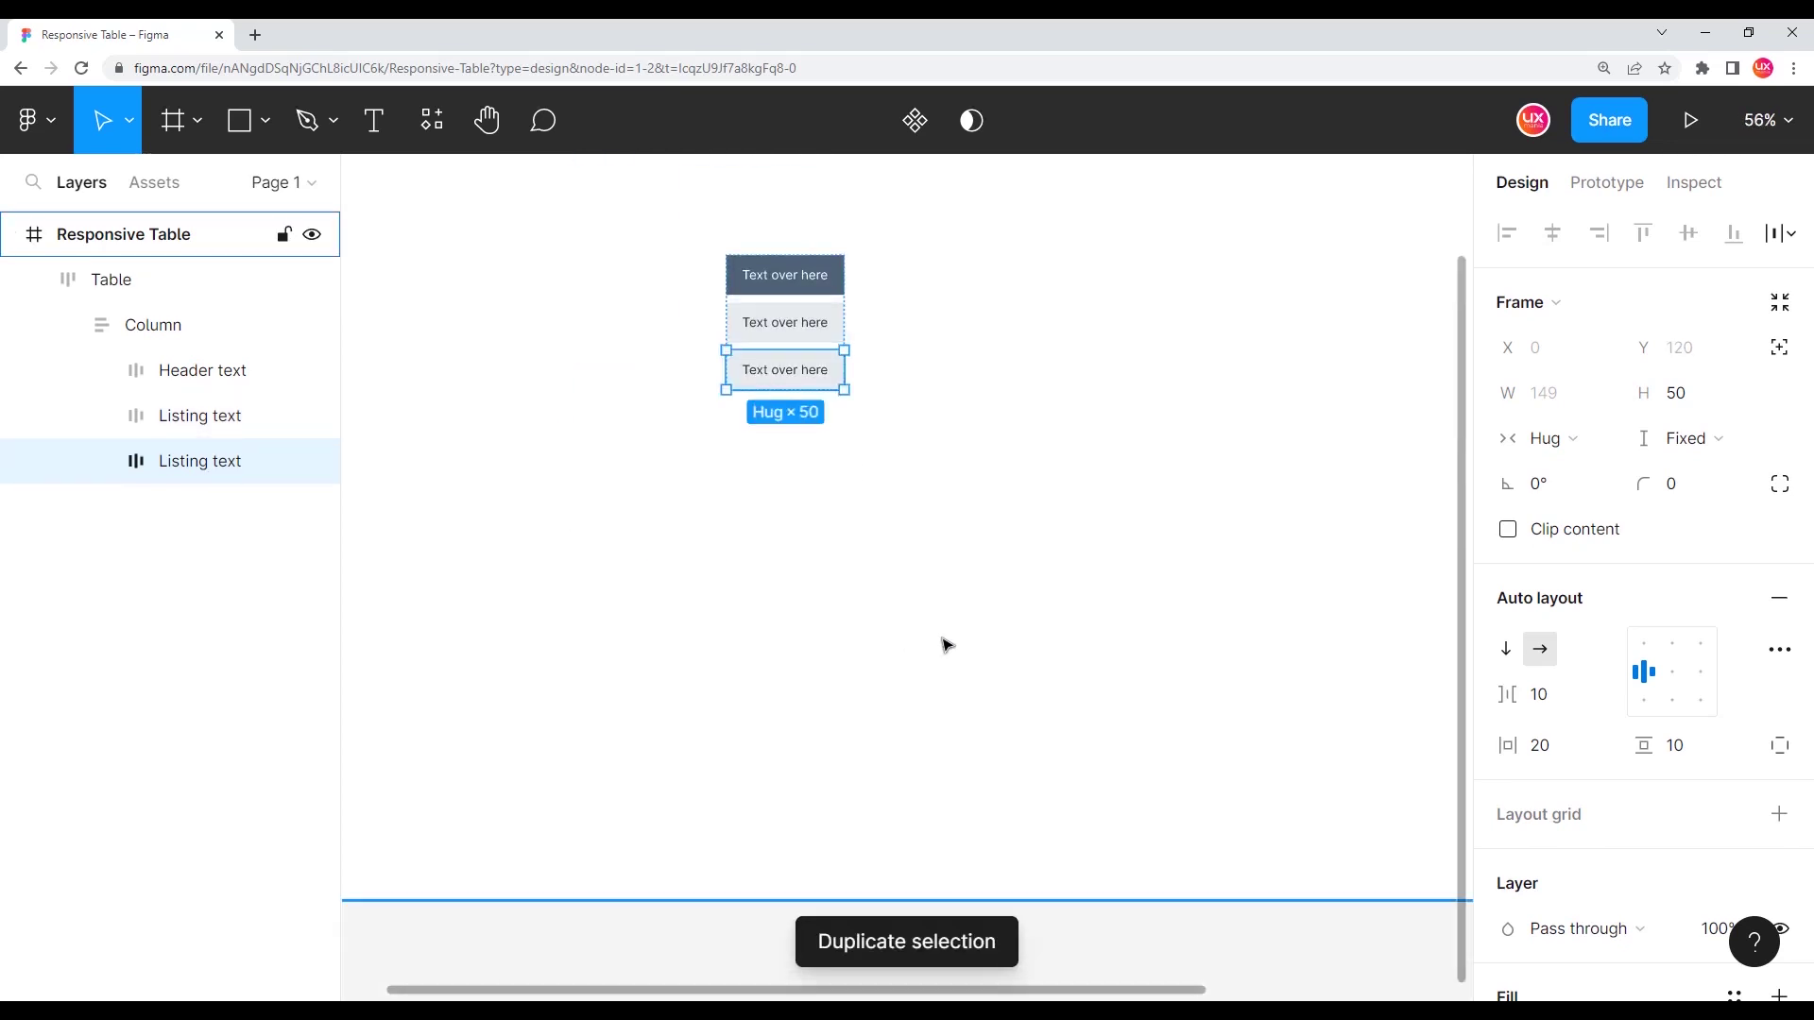
key(ctrl+d)
key(ctrl+d)
key(ctrl+d)
key(ctrl+d)
key(ctrl+d)
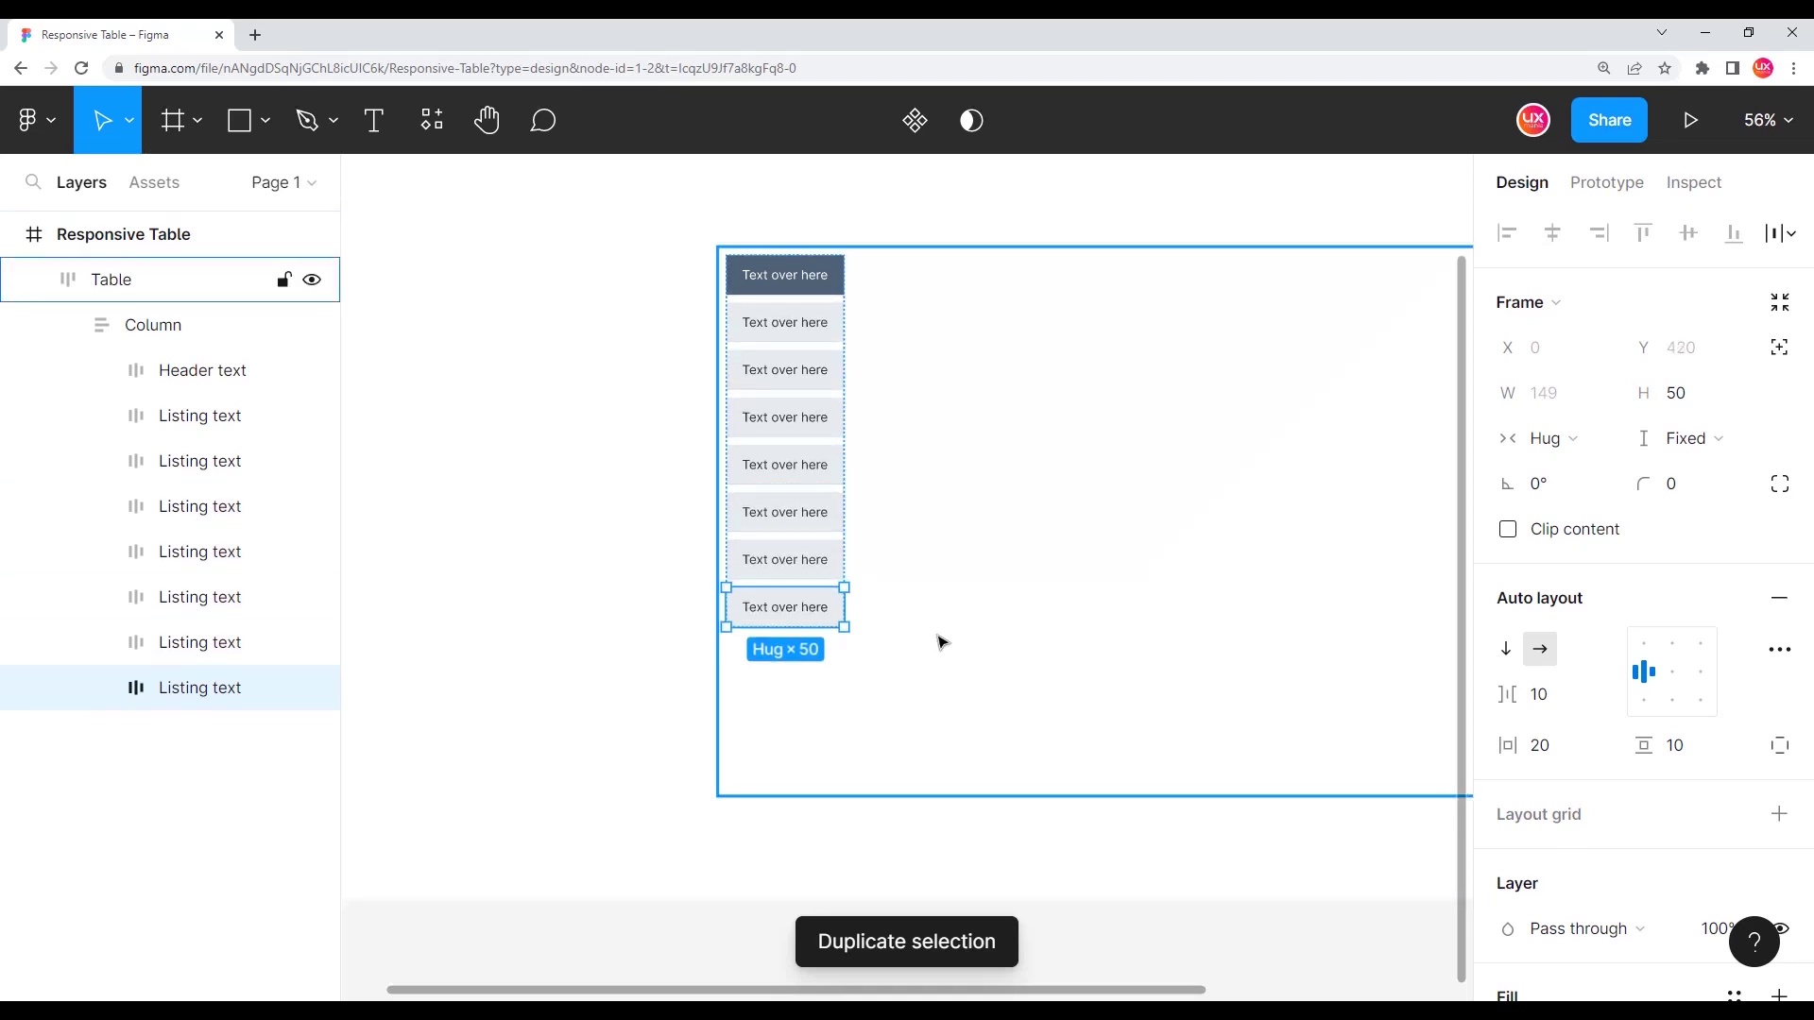
key(ctrl+d)
key(ctrl+d)
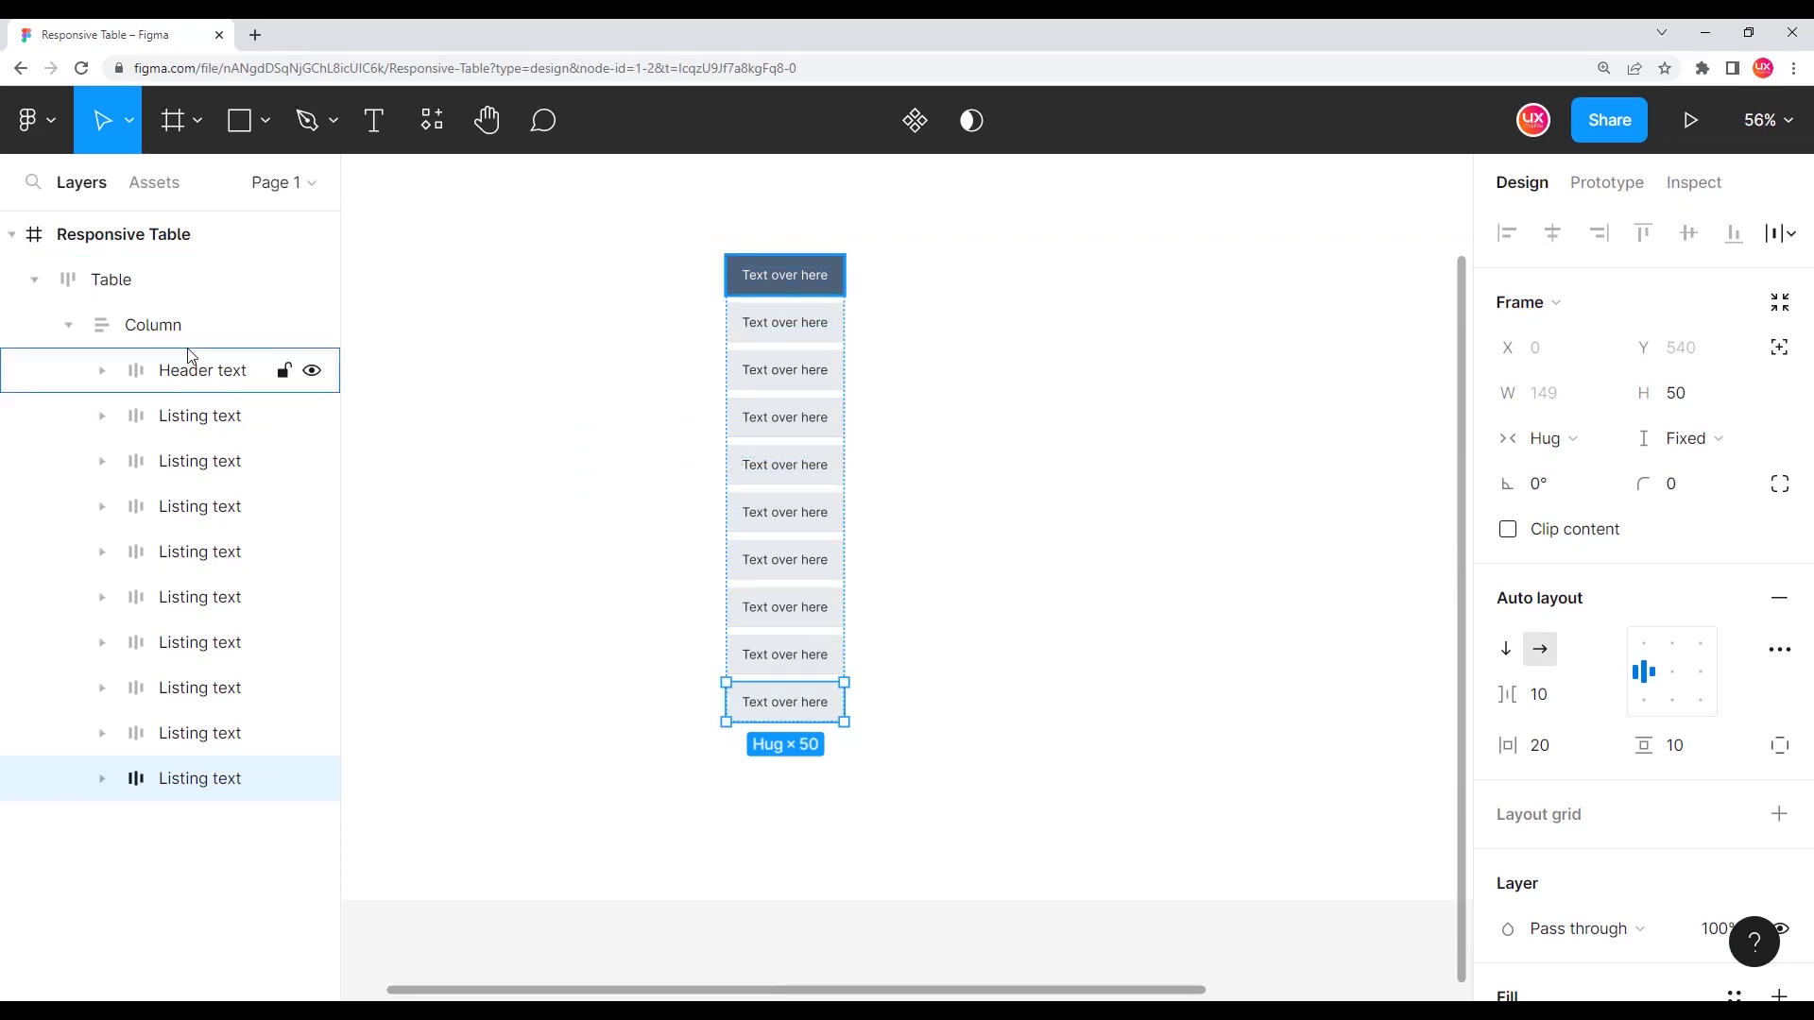
click(159, 334)
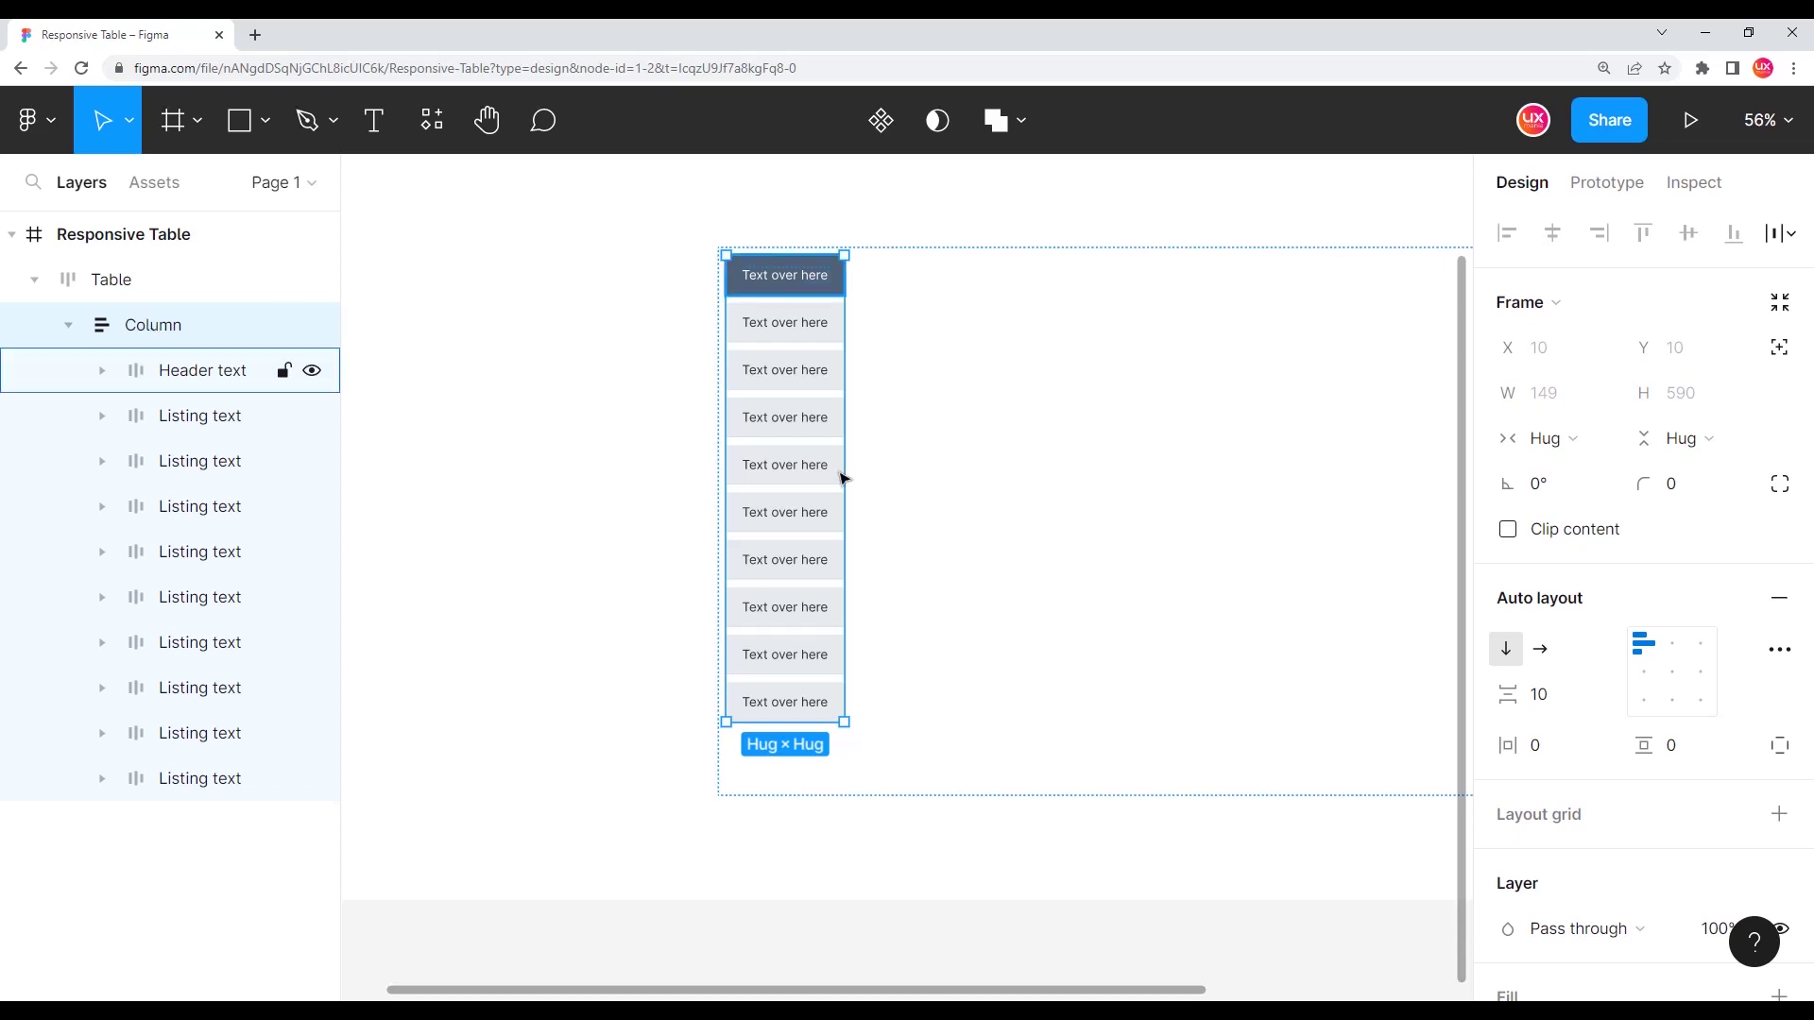
- Set the Column's auto-layout spacing between rows to 0, making it 149×500
click(1559, 700)
text(0)
key(Return)
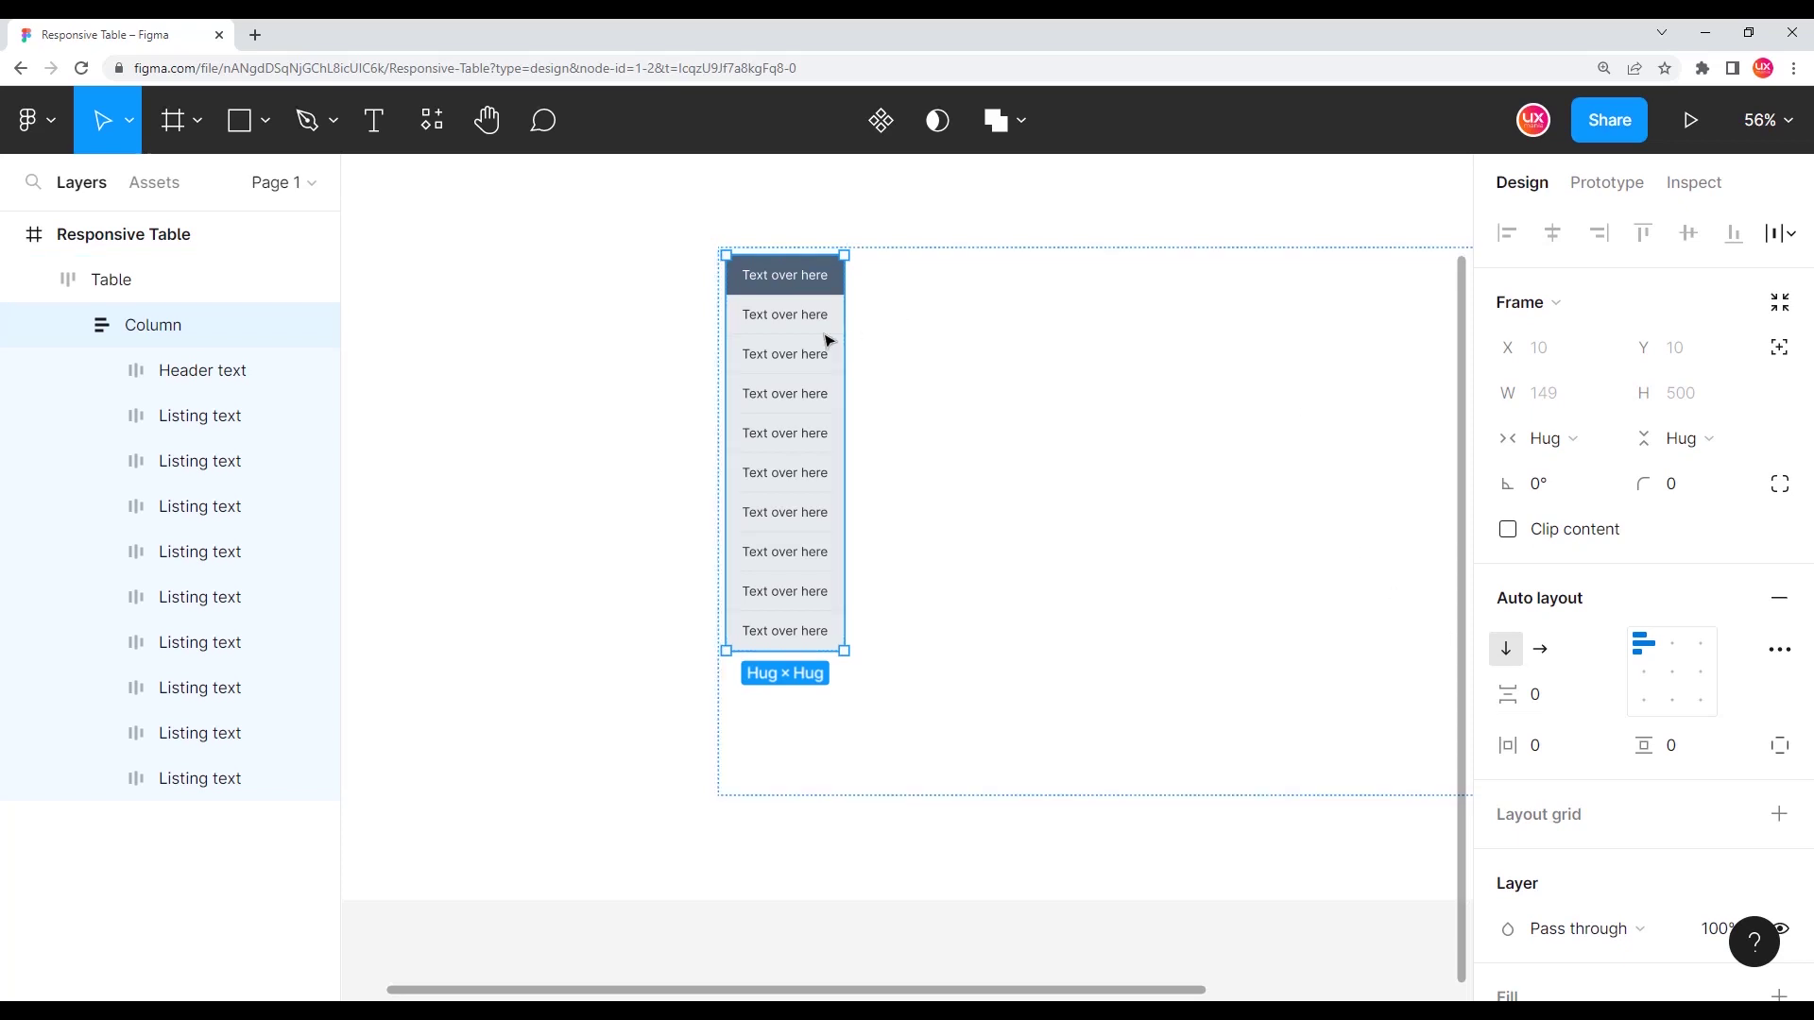
scroll(756, 331, up, 5)
scroll(862, 522, down, 2)
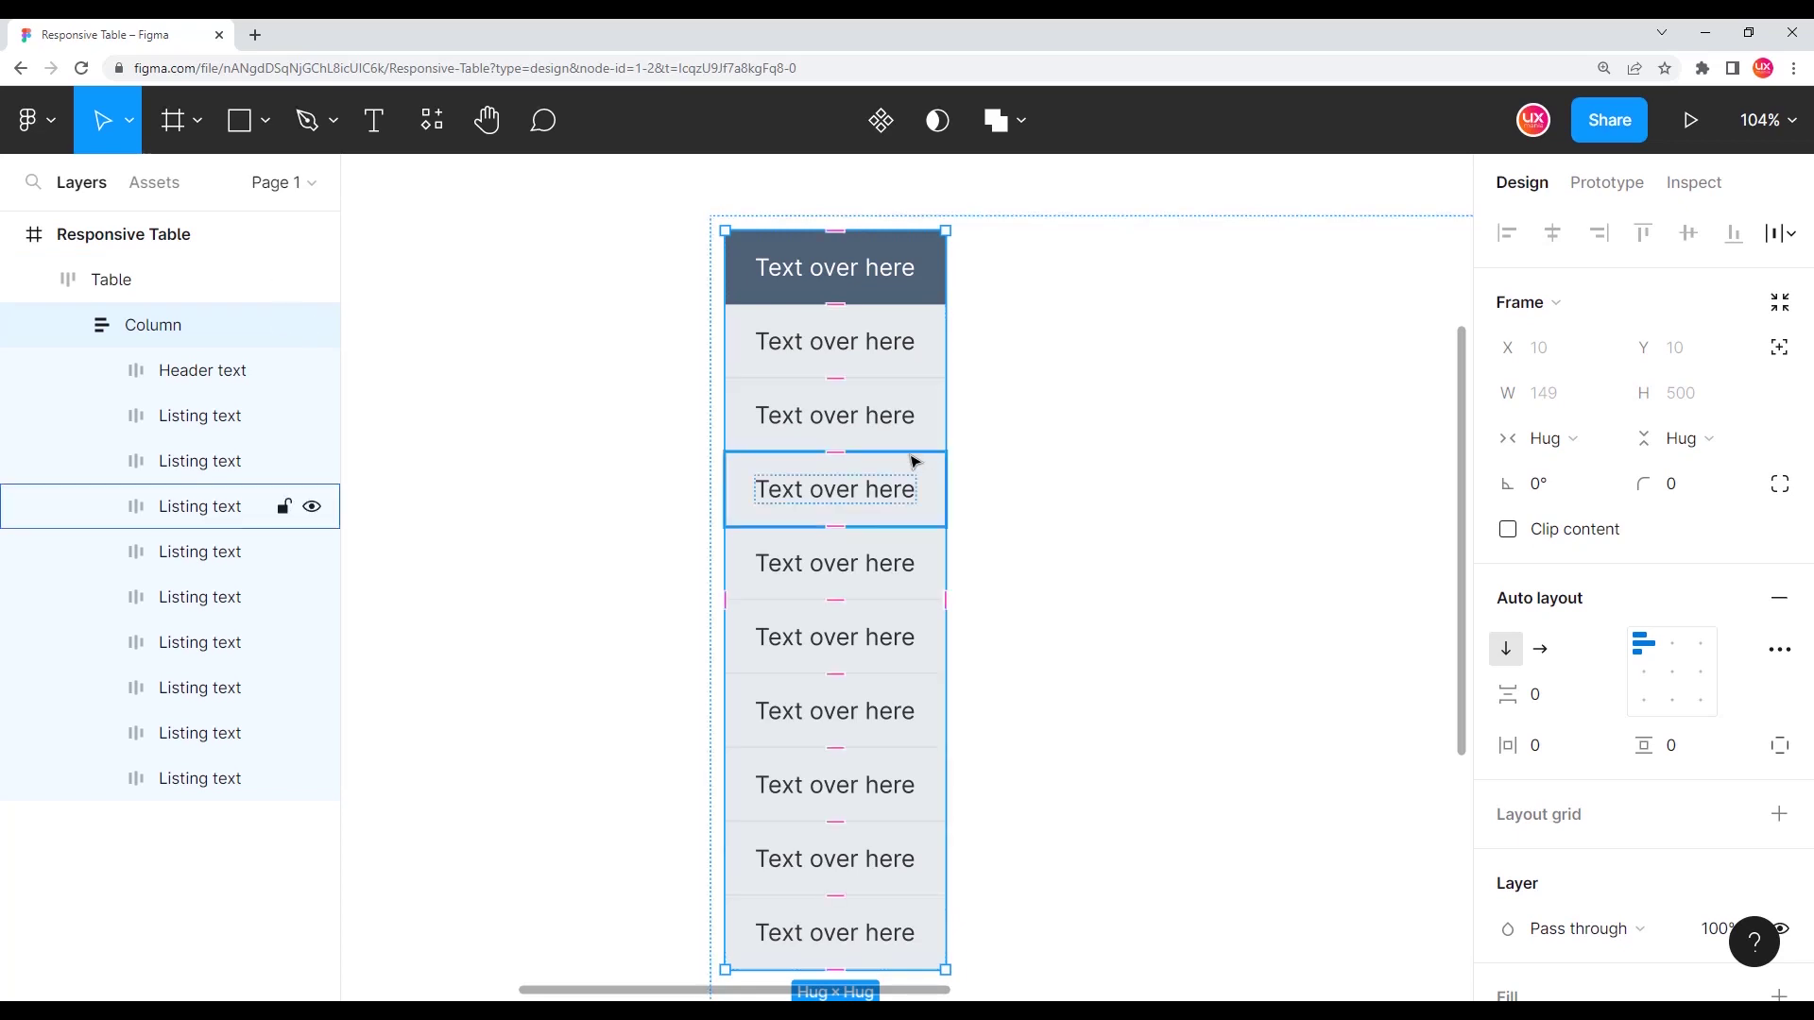
scroll(913, 461, up, 5)
scroll(924, 466, up, 3)
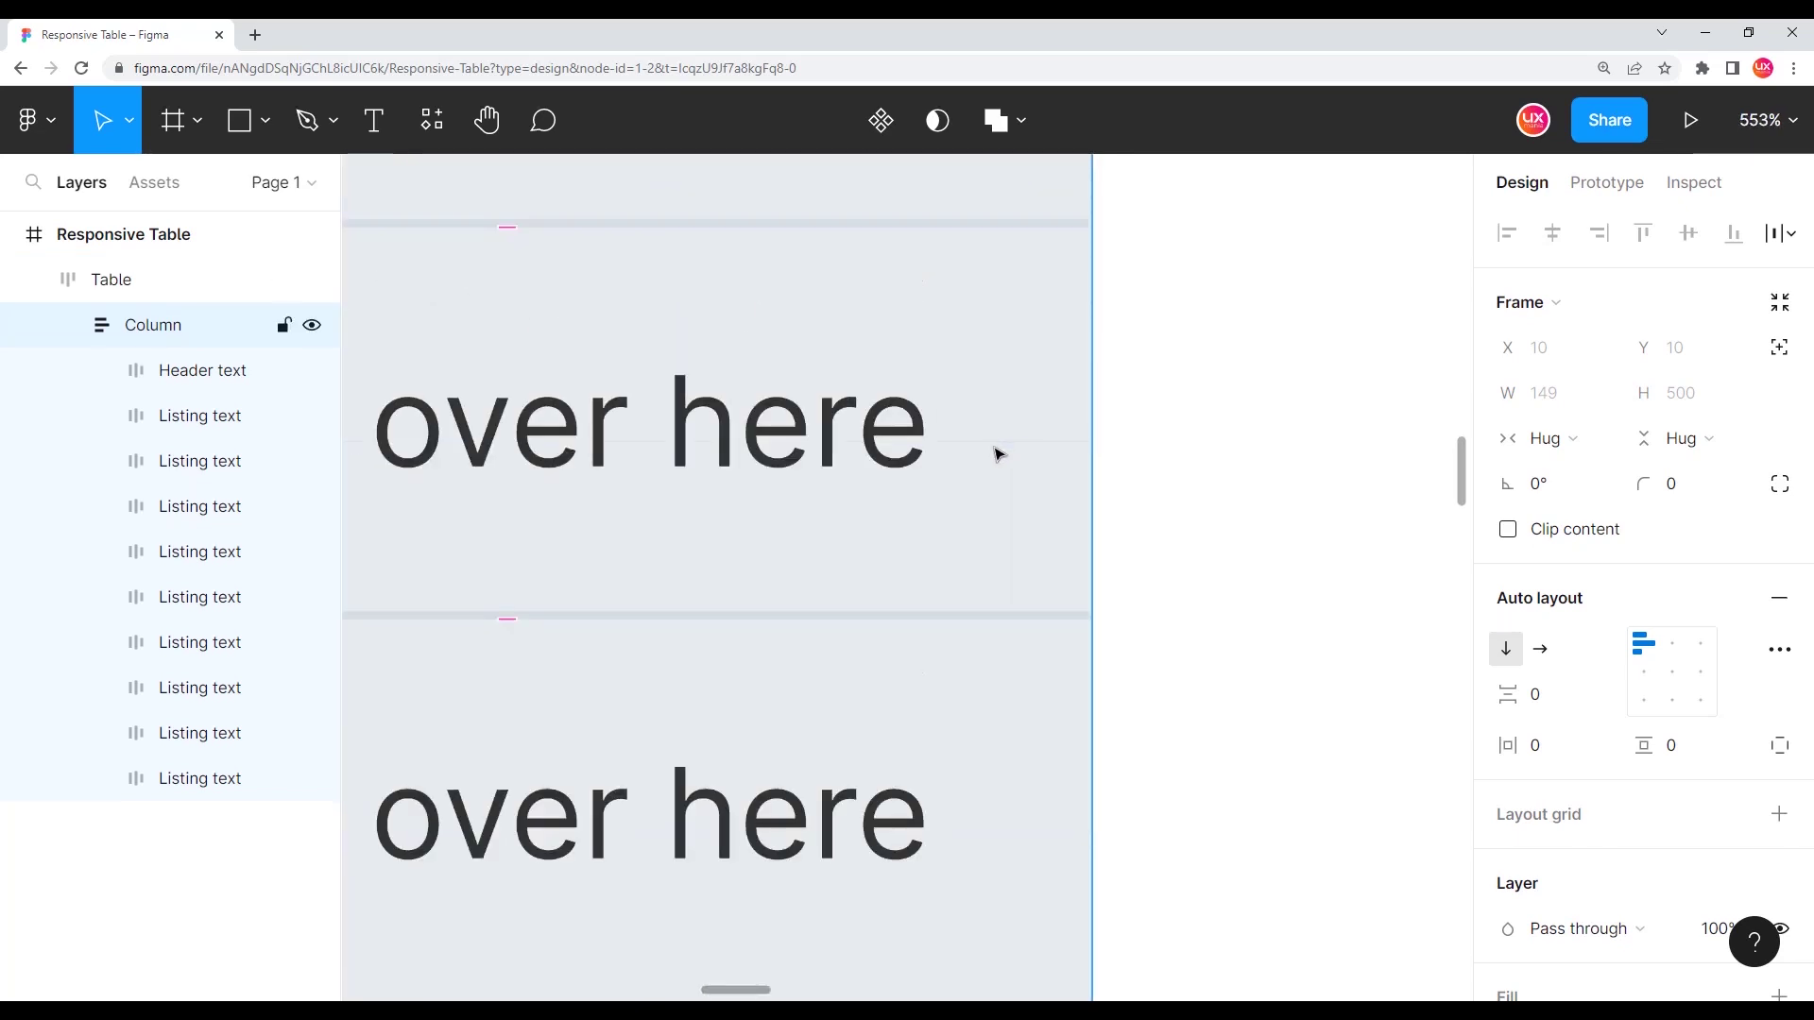
scroll(997, 622, down, 3)
scroll(990, 623, down, 5)
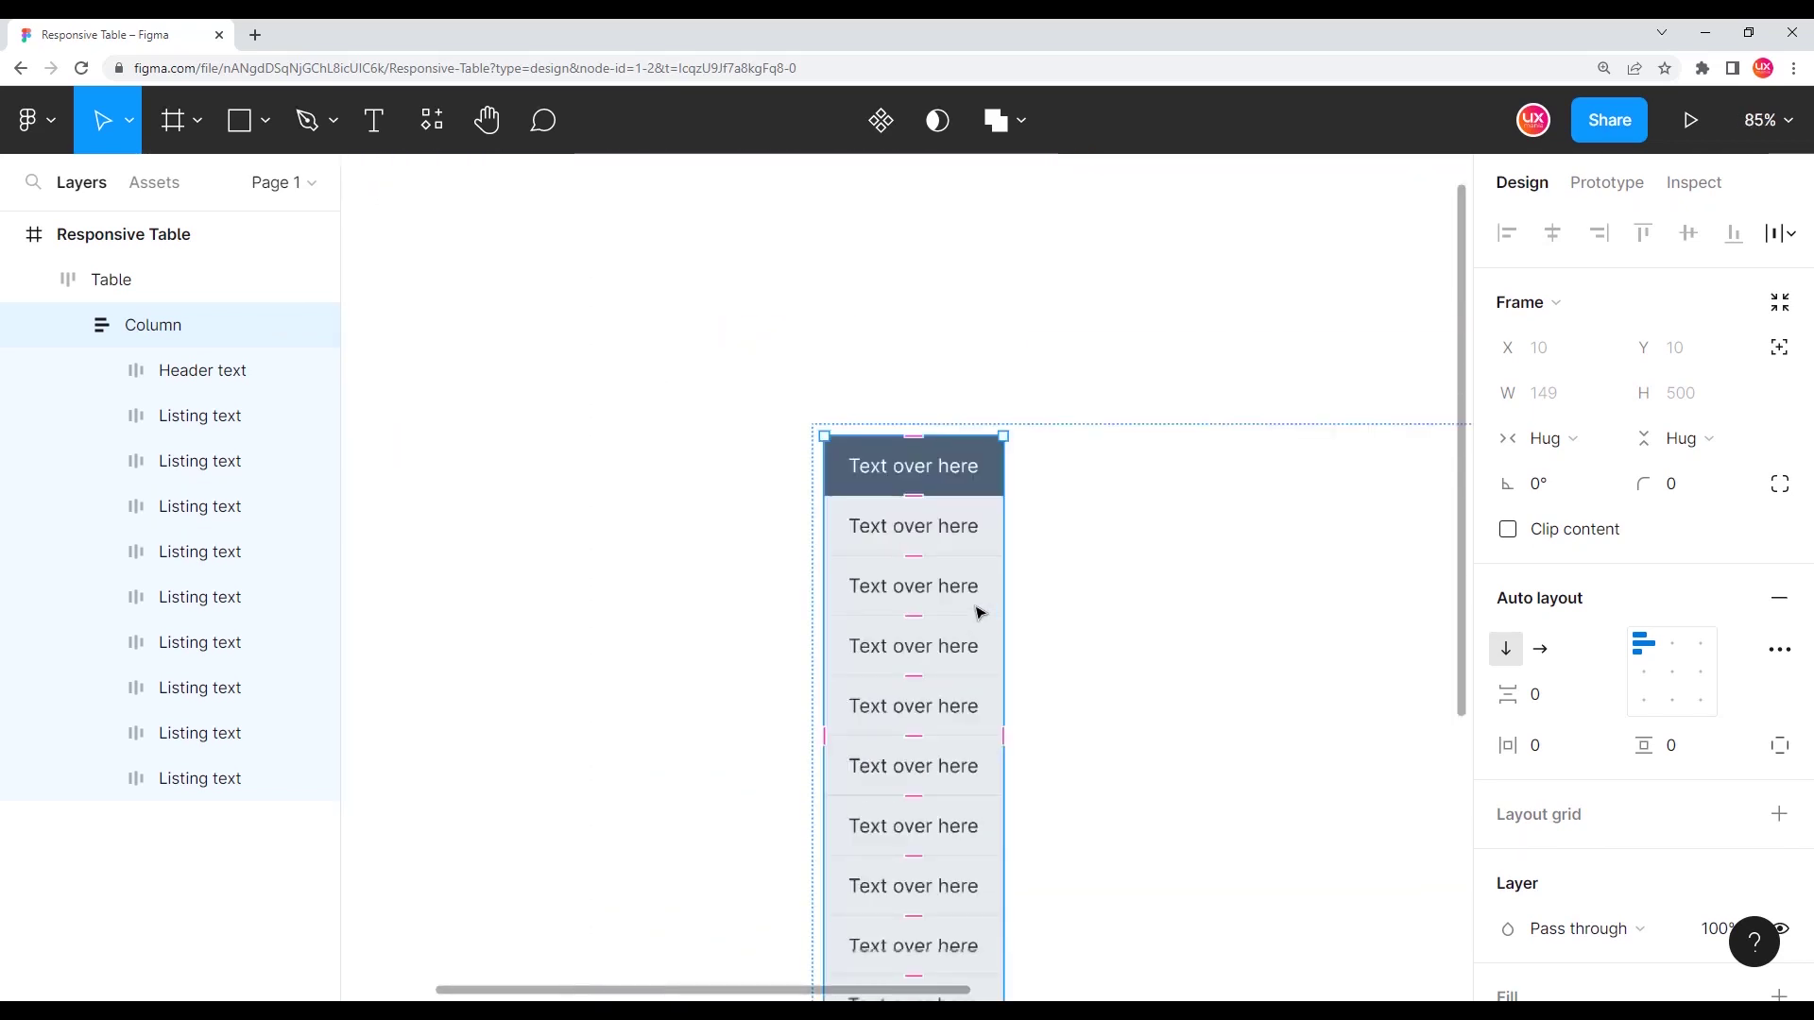
- Collapse the Column layer and duplicate it so the Table holds three Columns
click(1094, 561)
scroll(1093, 561, down, 3)
scroll(1096, 558, up, 3)
drag(1097, 591, 862, 578)
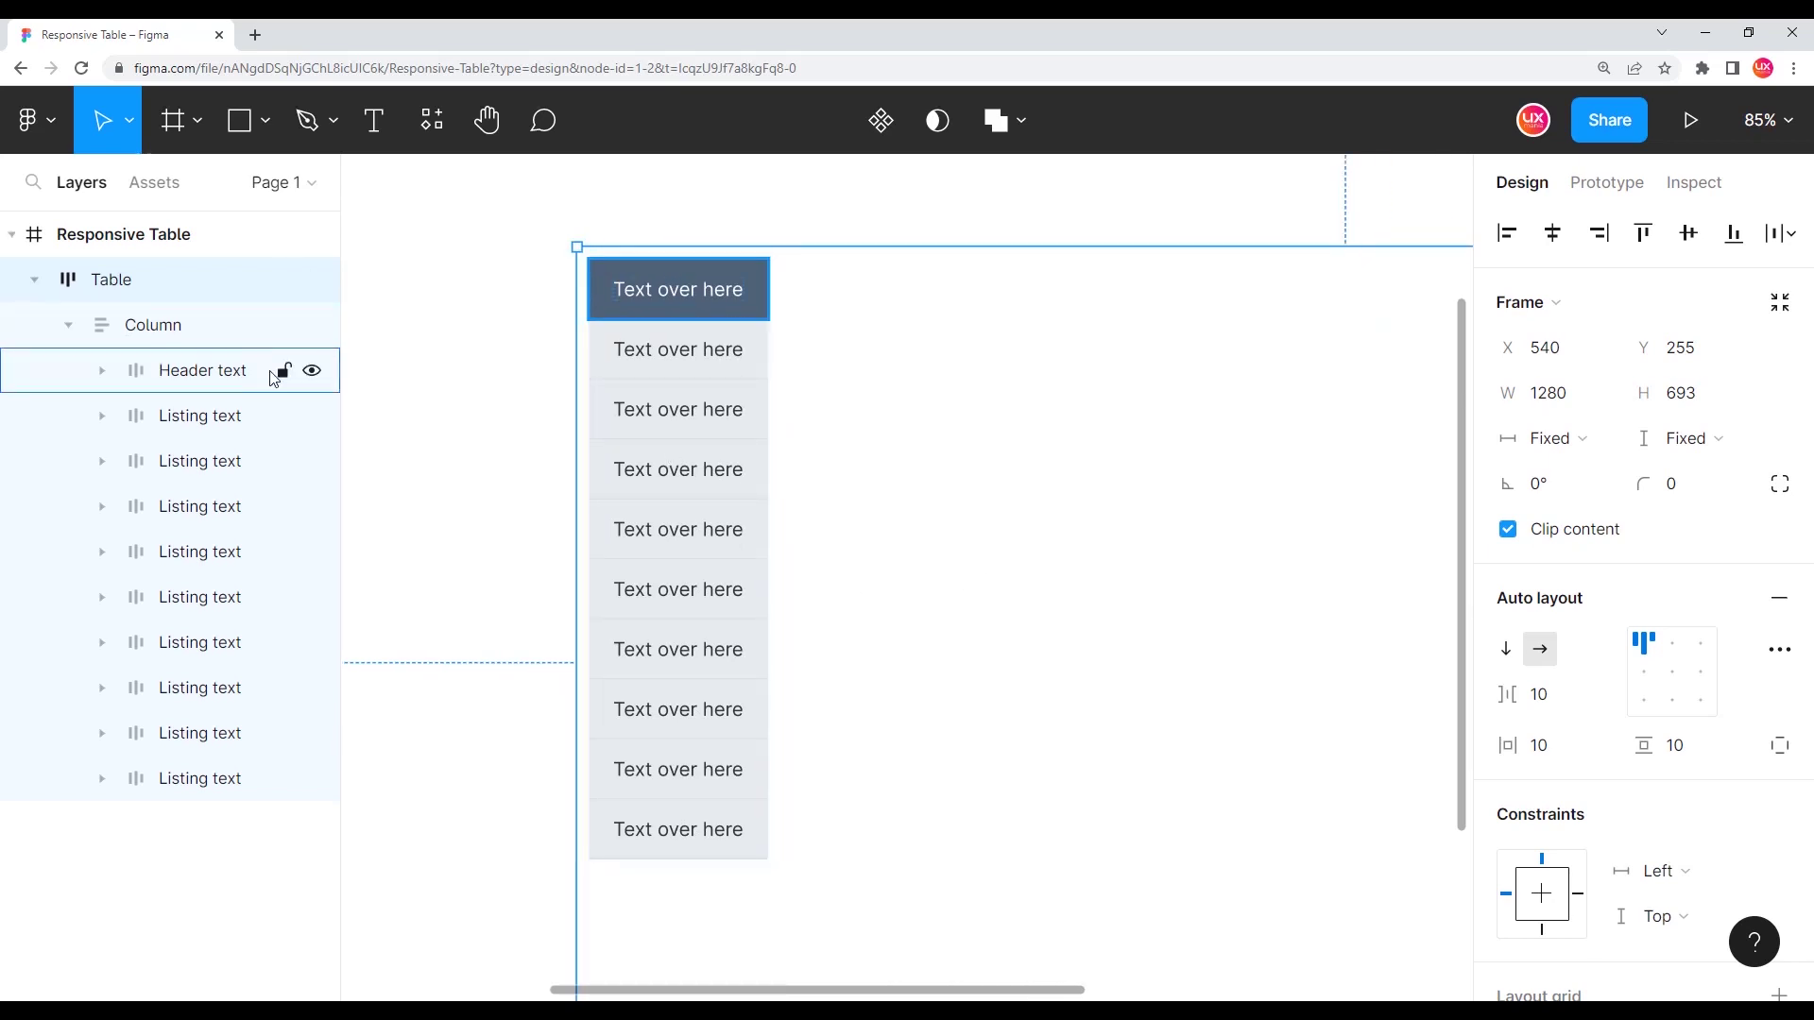
scroll(755, 464, down, 3)
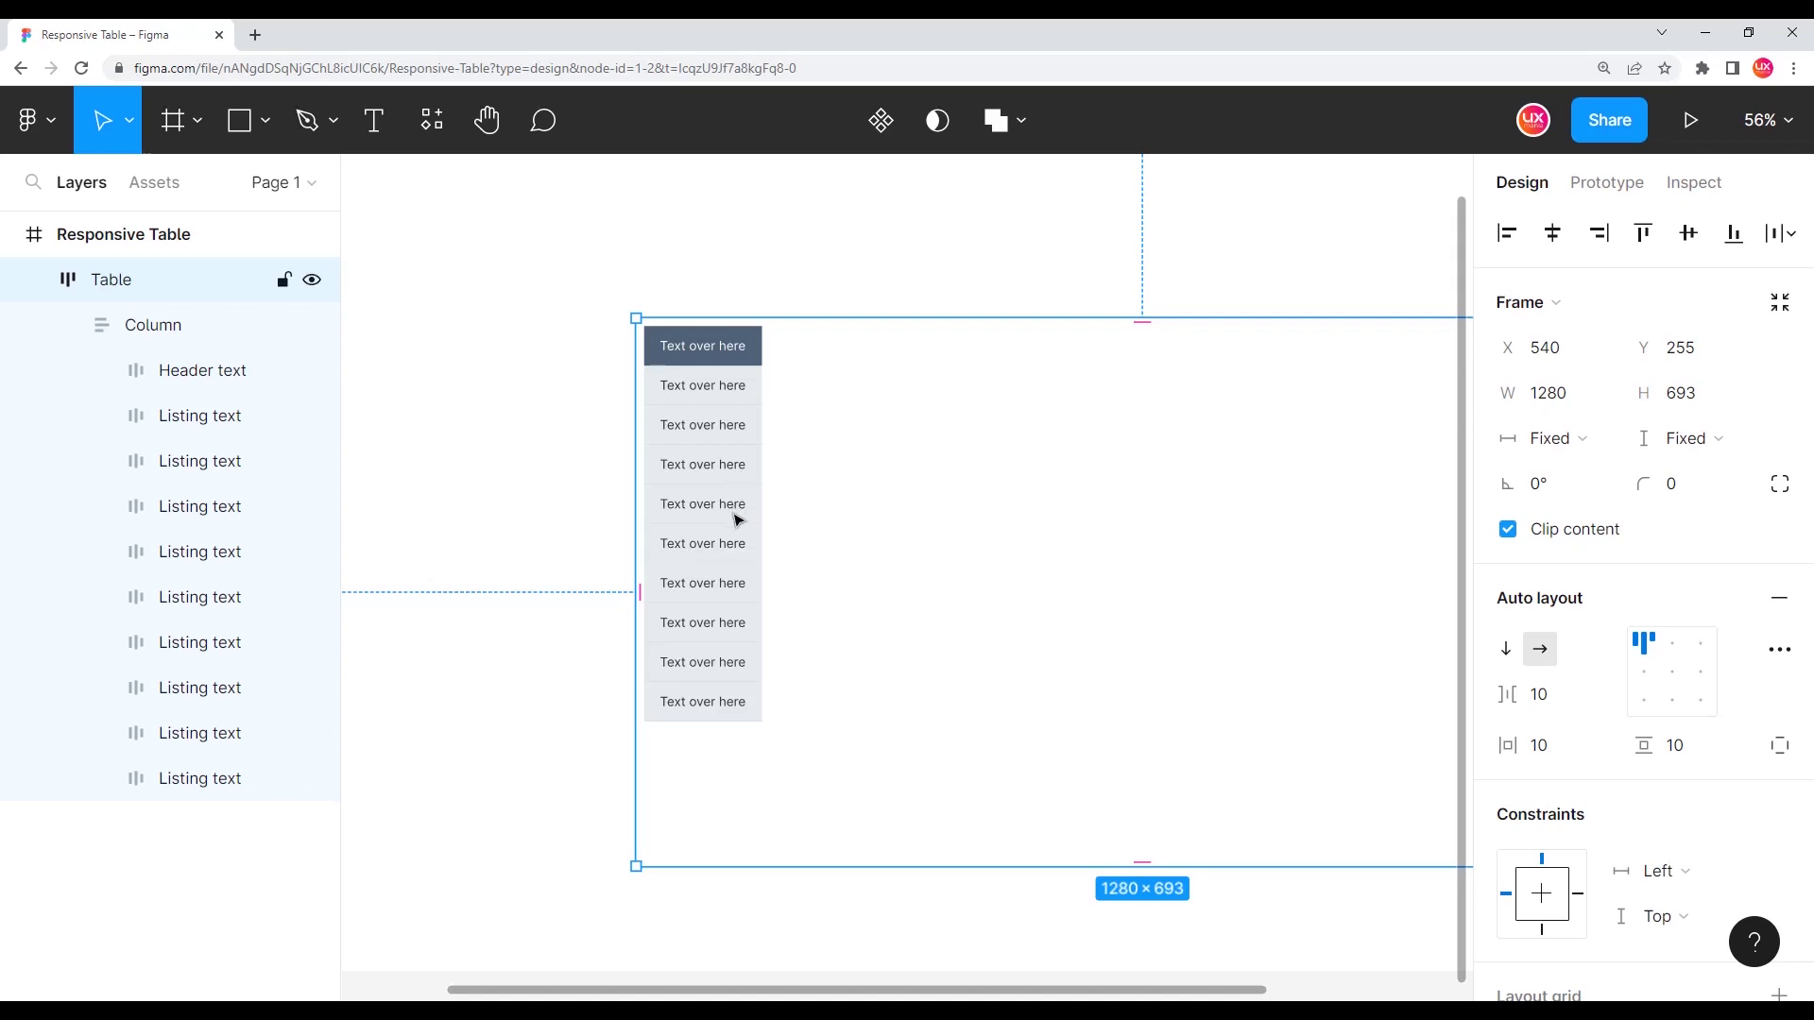
click(137, 330)
mouse_move(153, 325)
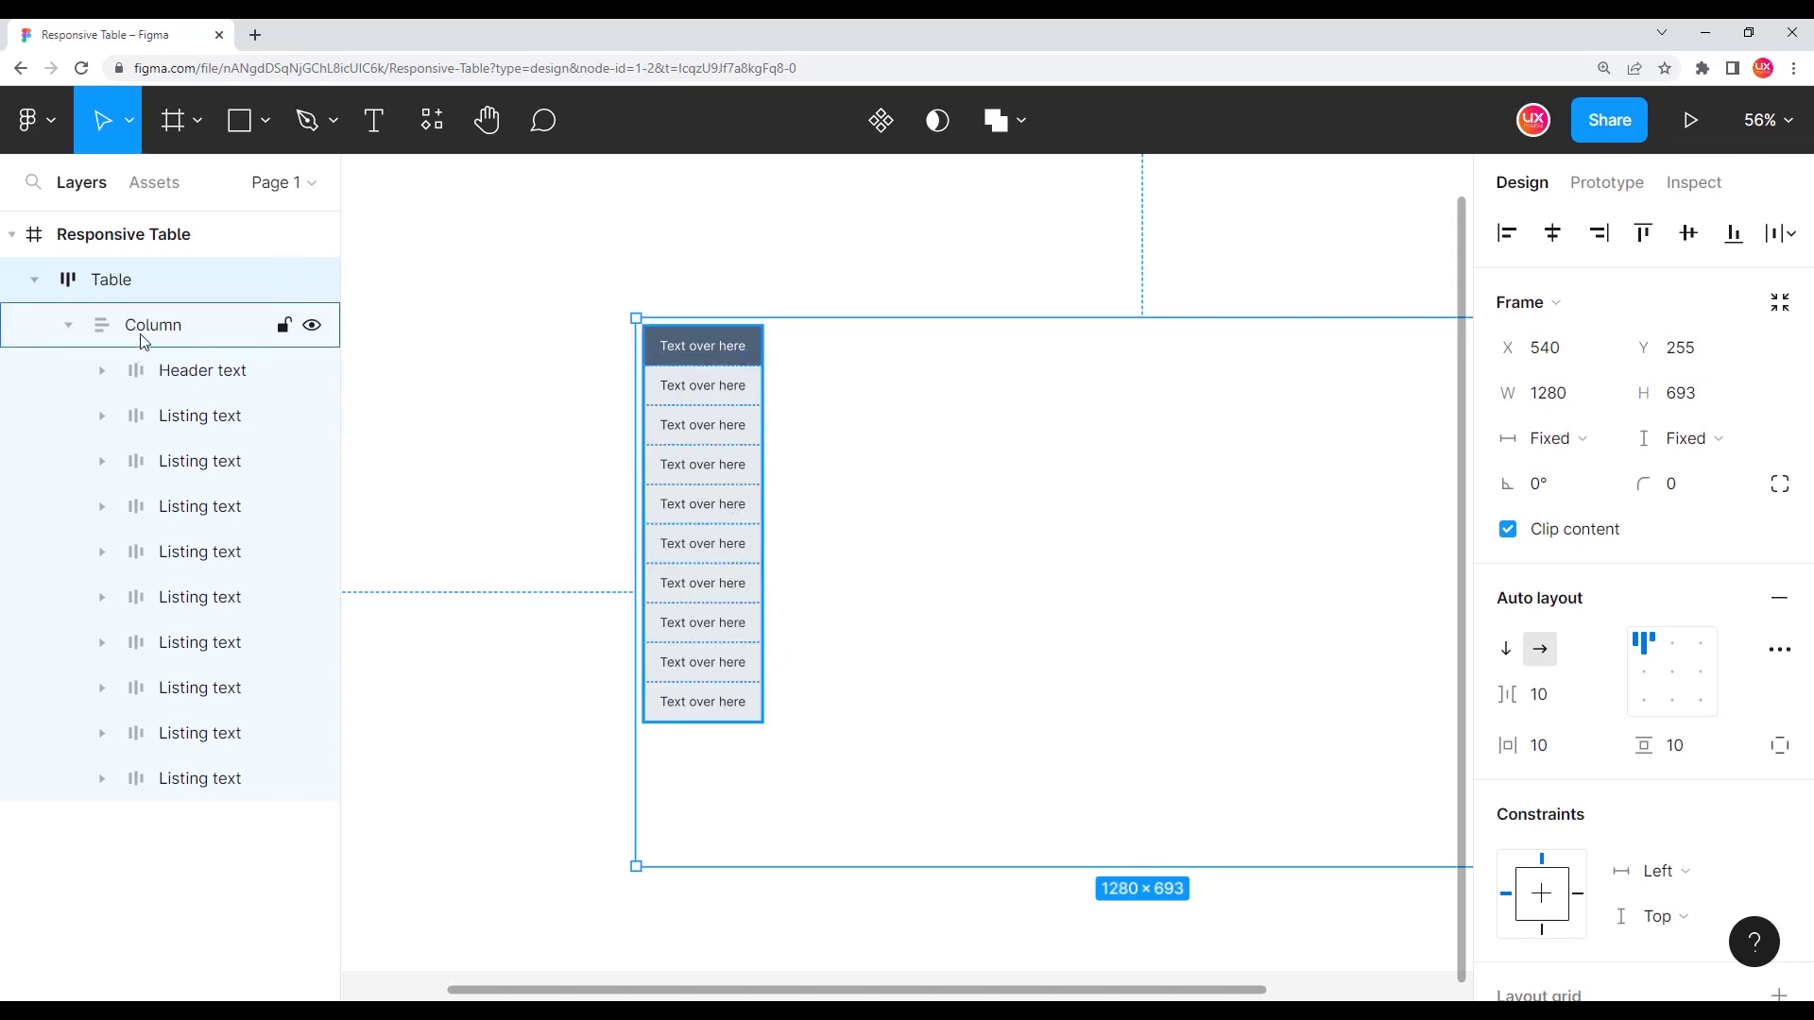
click(62, 329)
click(68, 326)
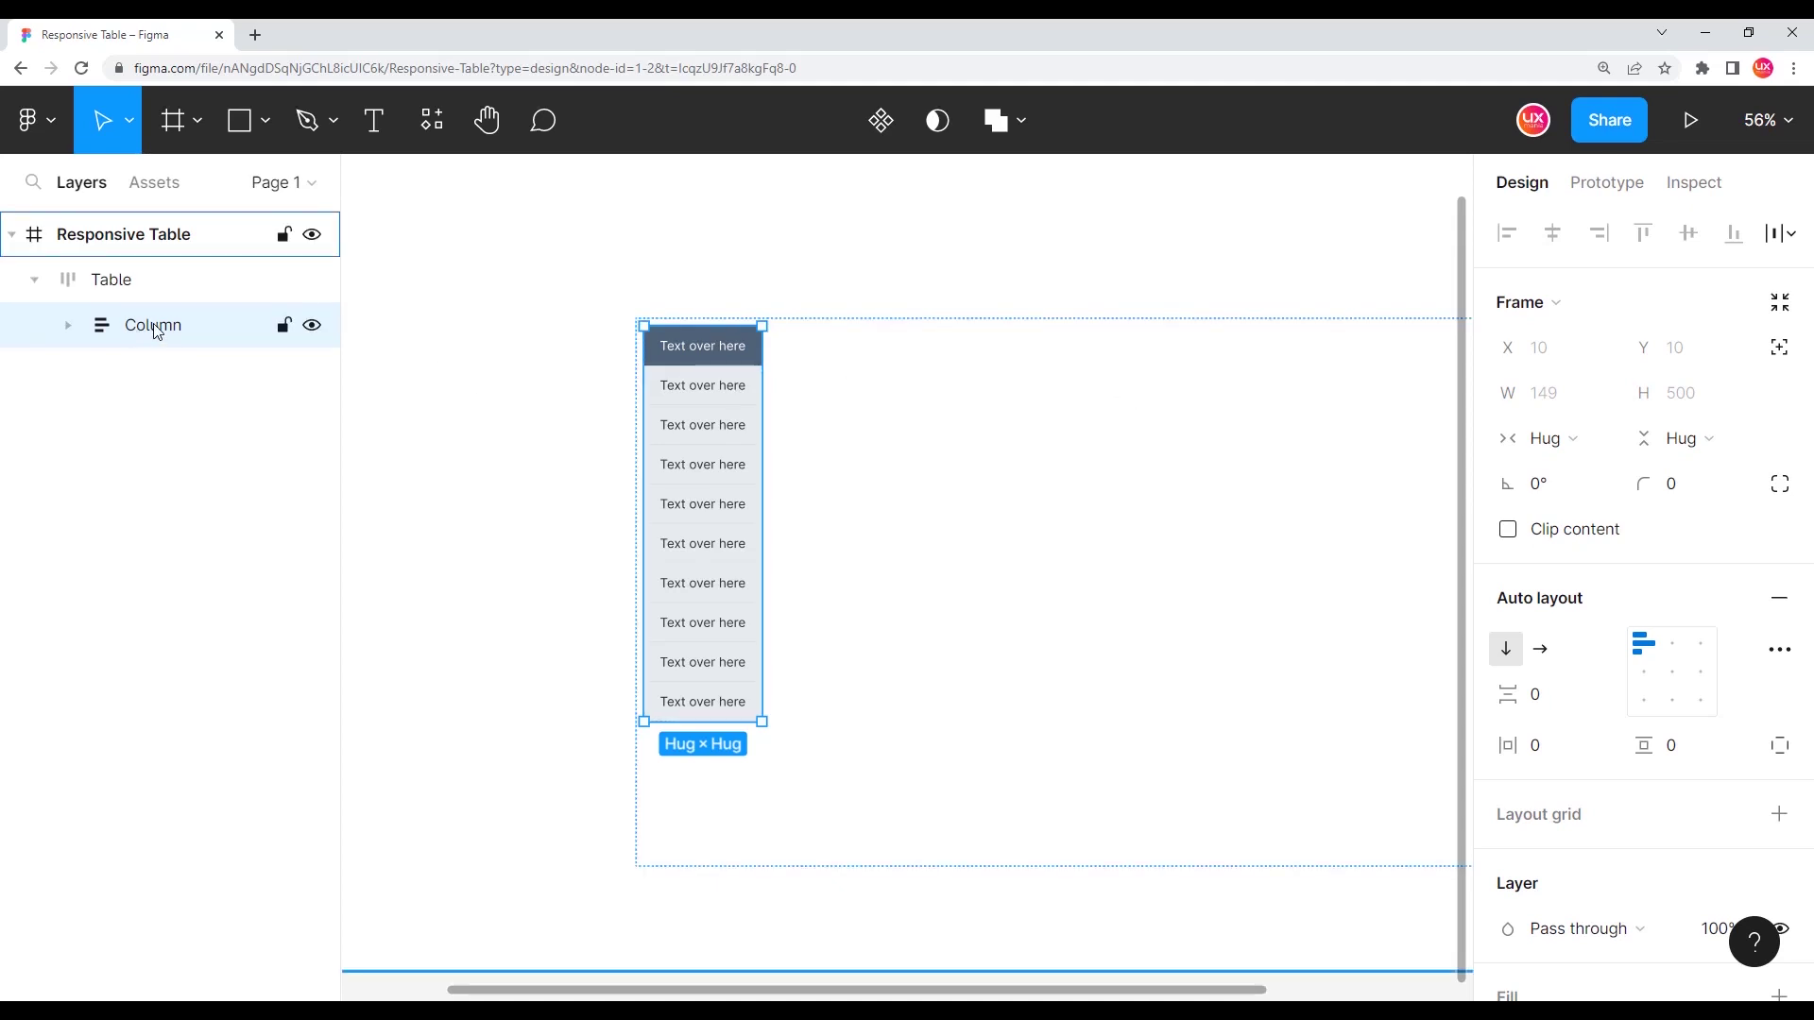
key(ctrl+d)
- Duplicate the Column again to reach six columns, then select the Table
key(ctrl+d)
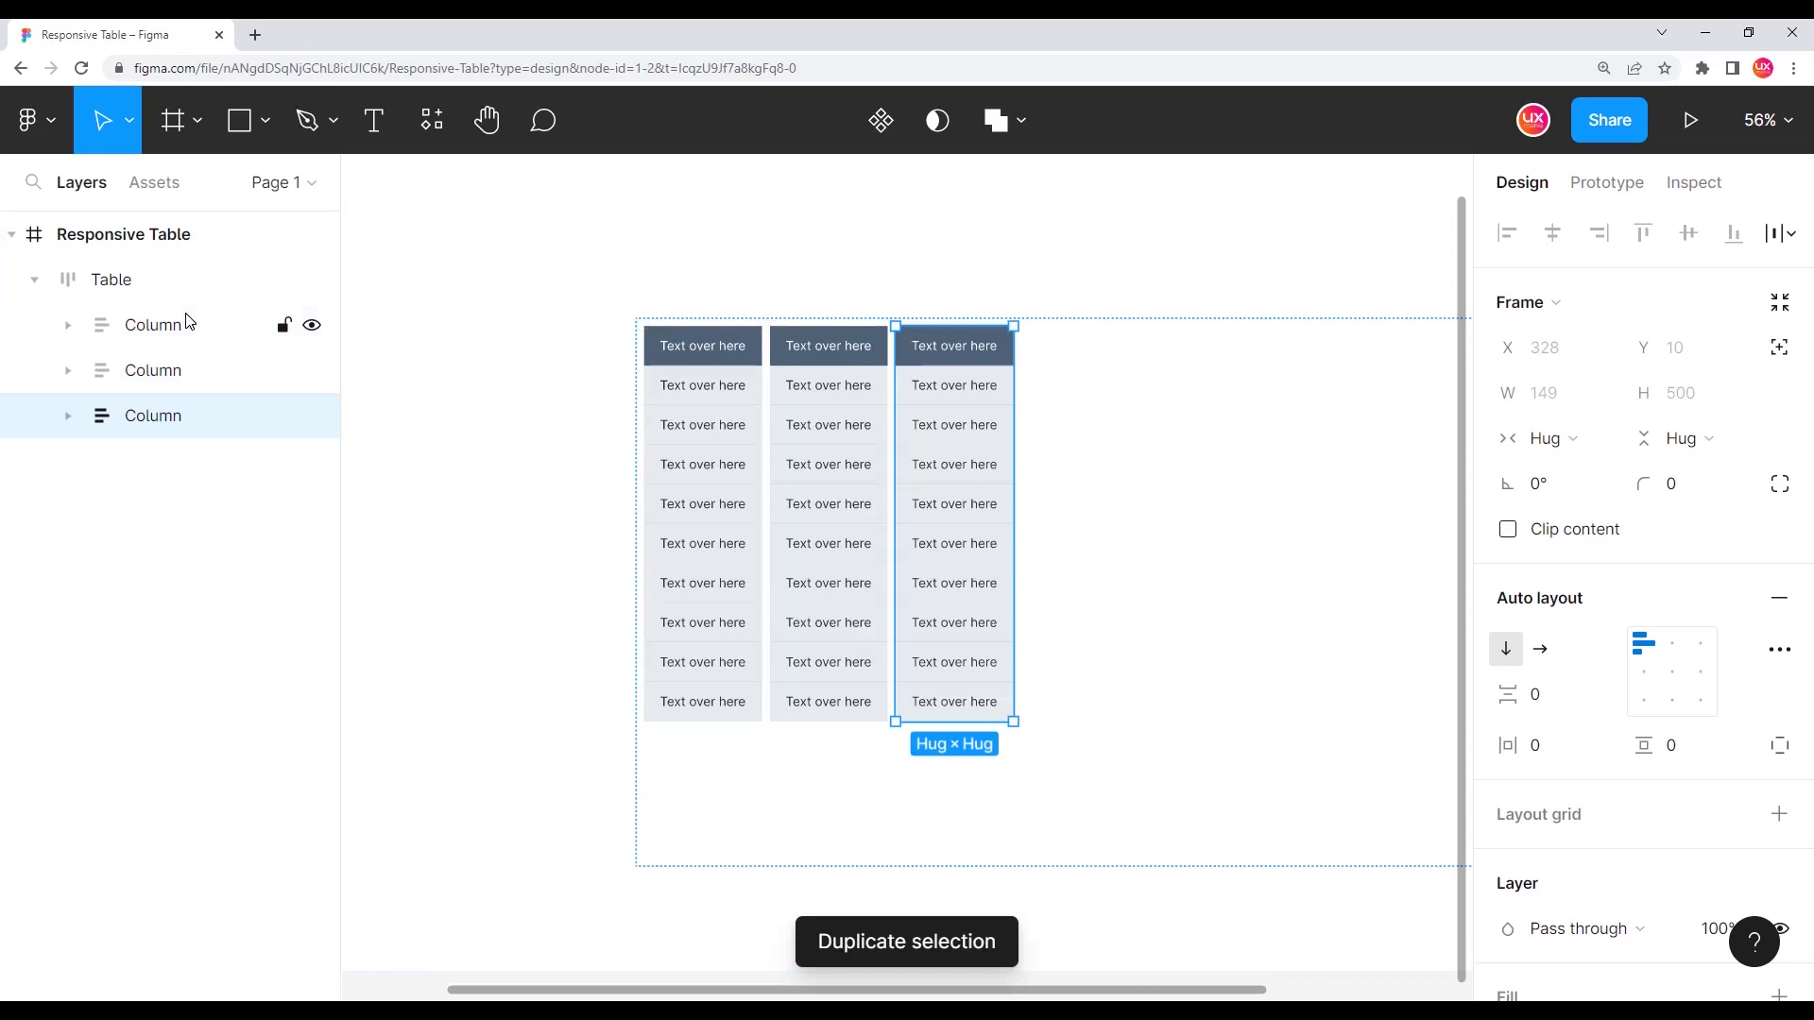
key(ctrl+d)
key(ctrl+d)
key(ctrl+d)
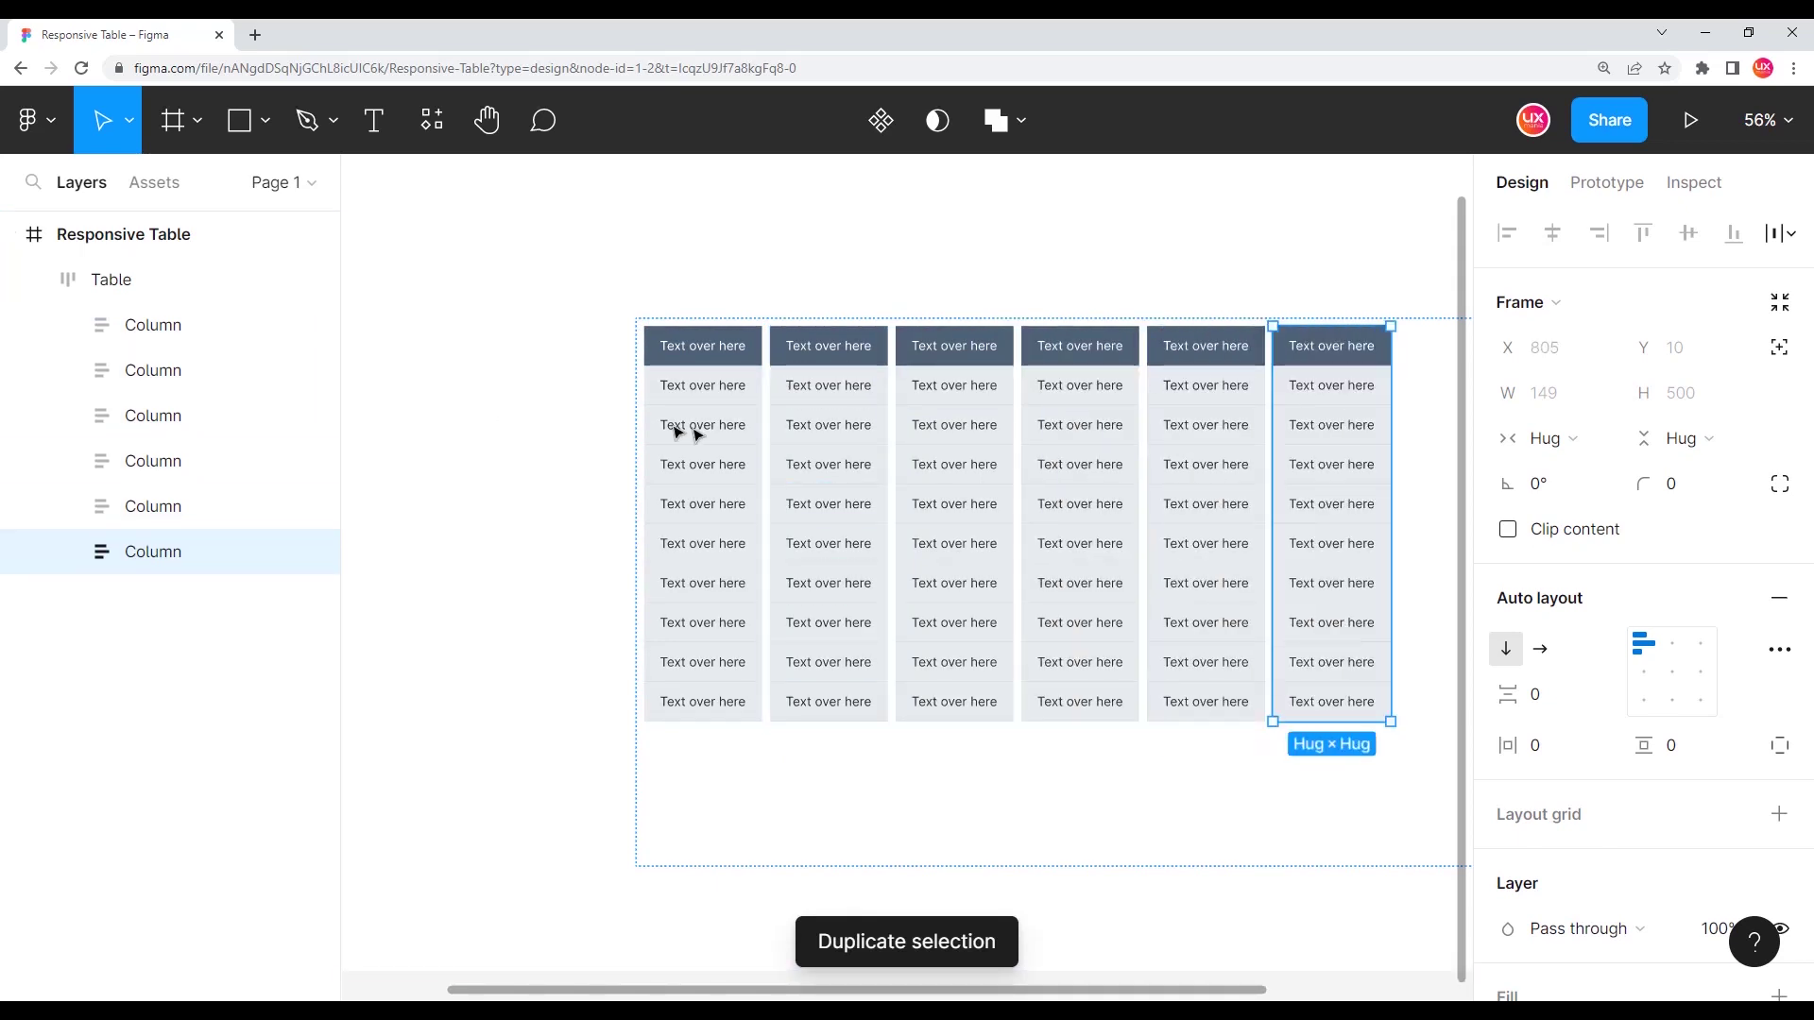
scroll(985, 234, right, 3)
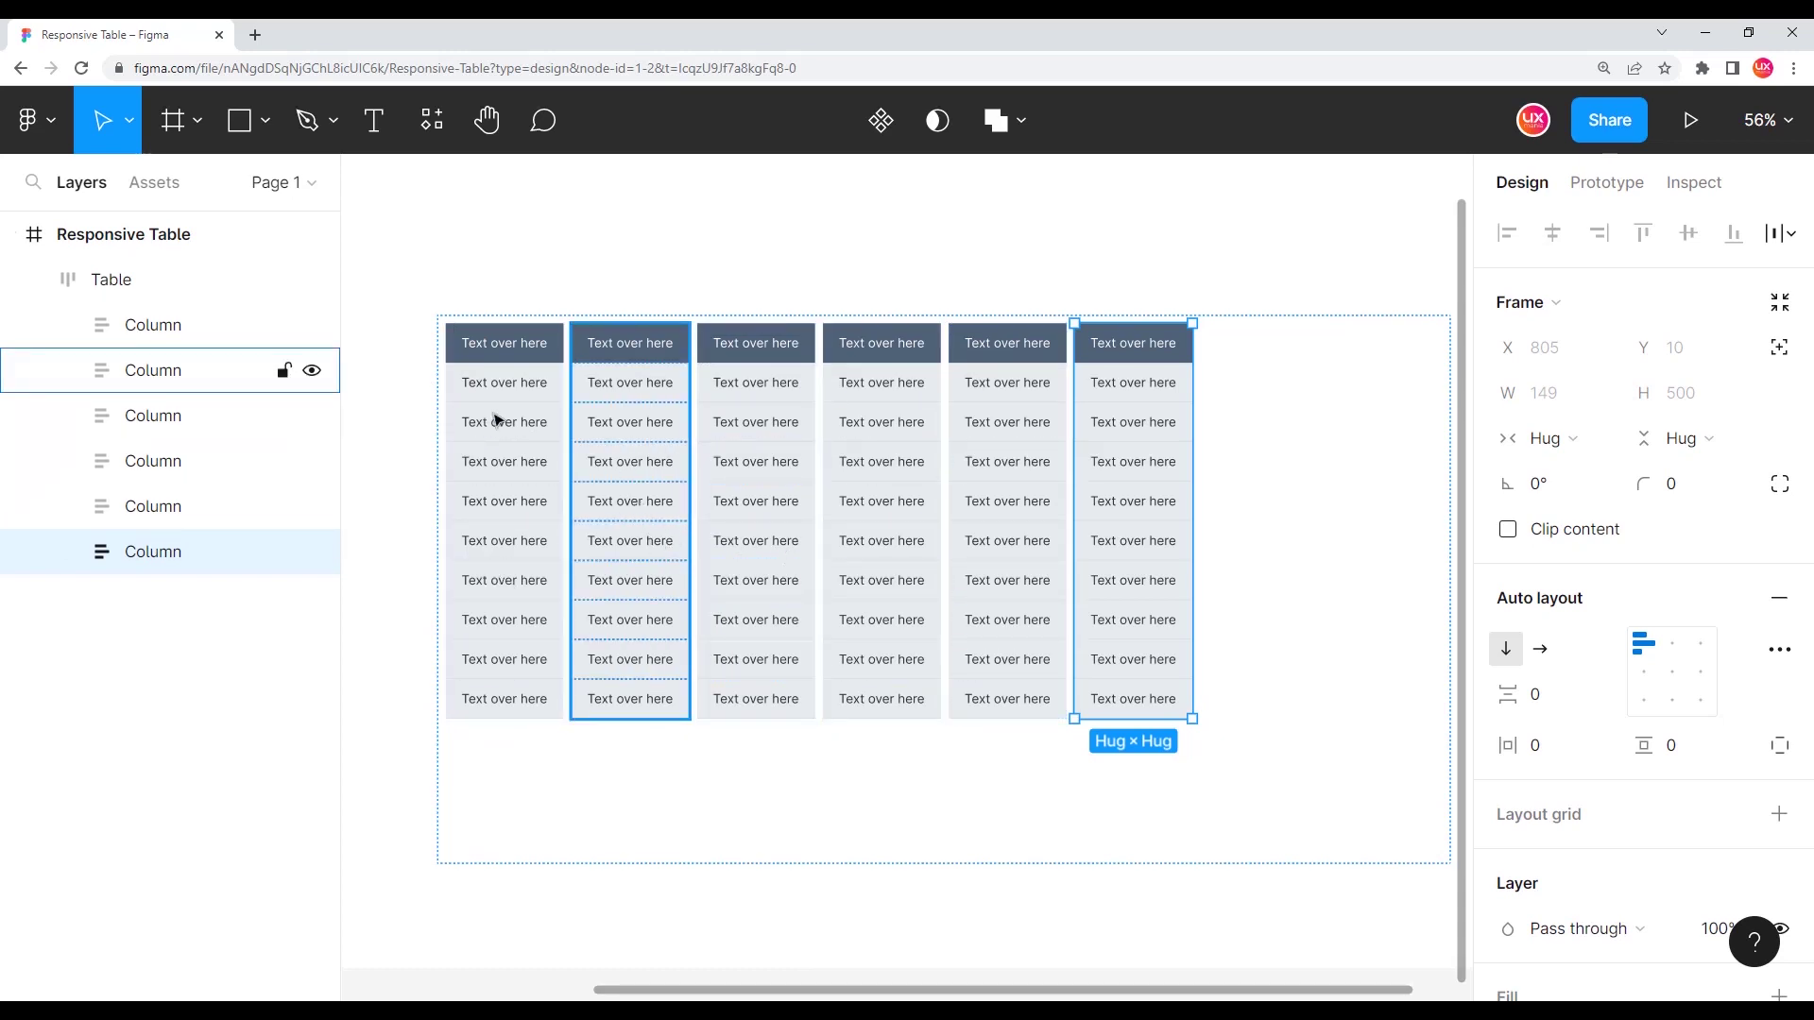
click(130, 282)
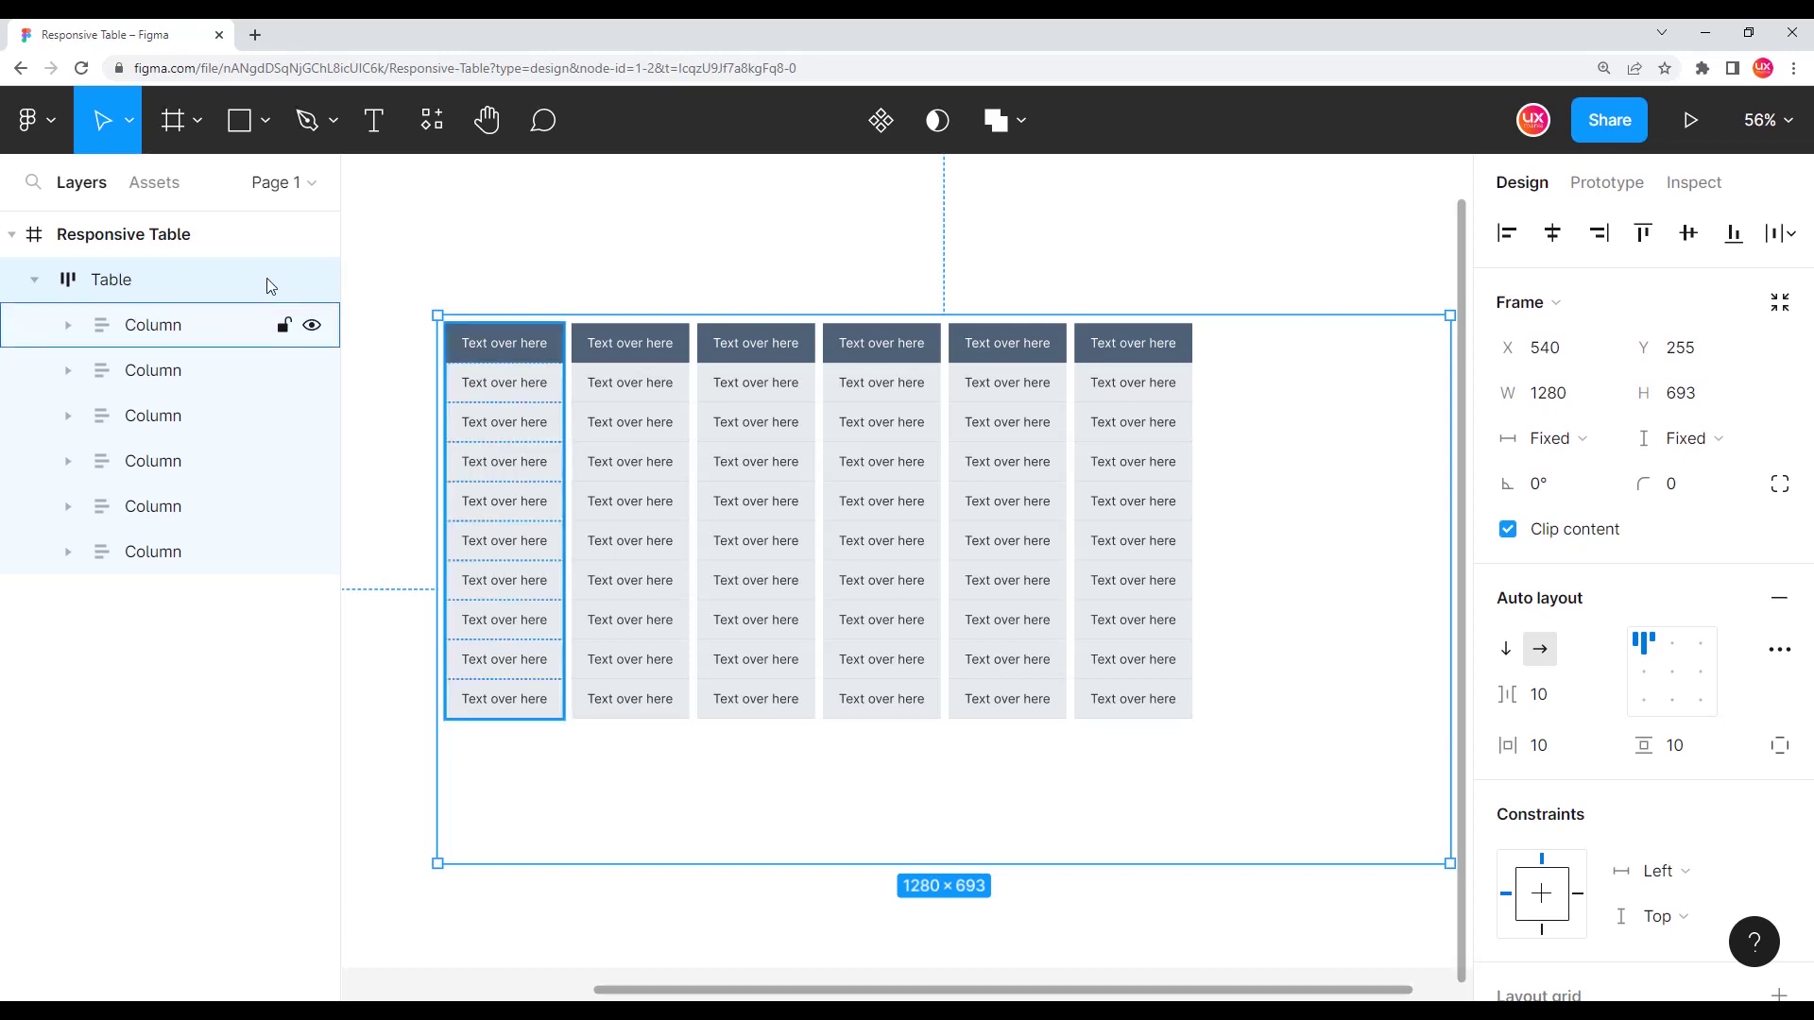
- Change the Table's horizontal auto-layout gap between columns from 10 to 0
click(440, 310)
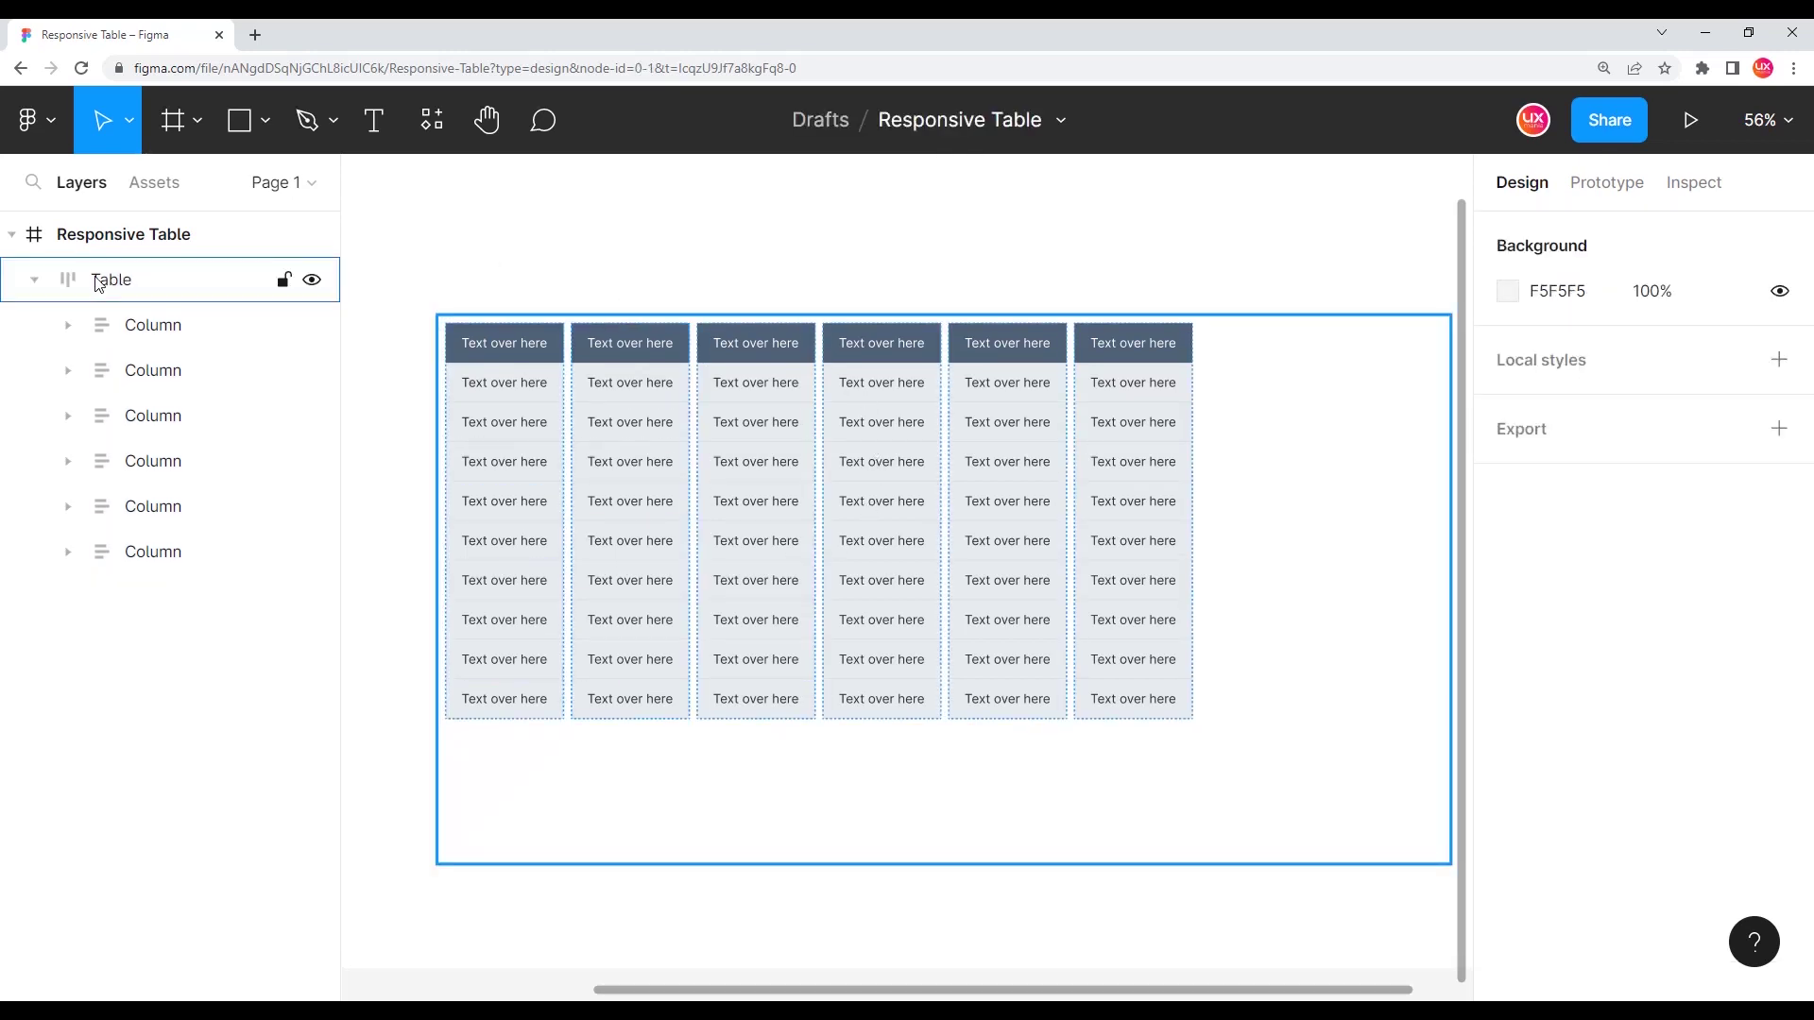
click(112, 281)
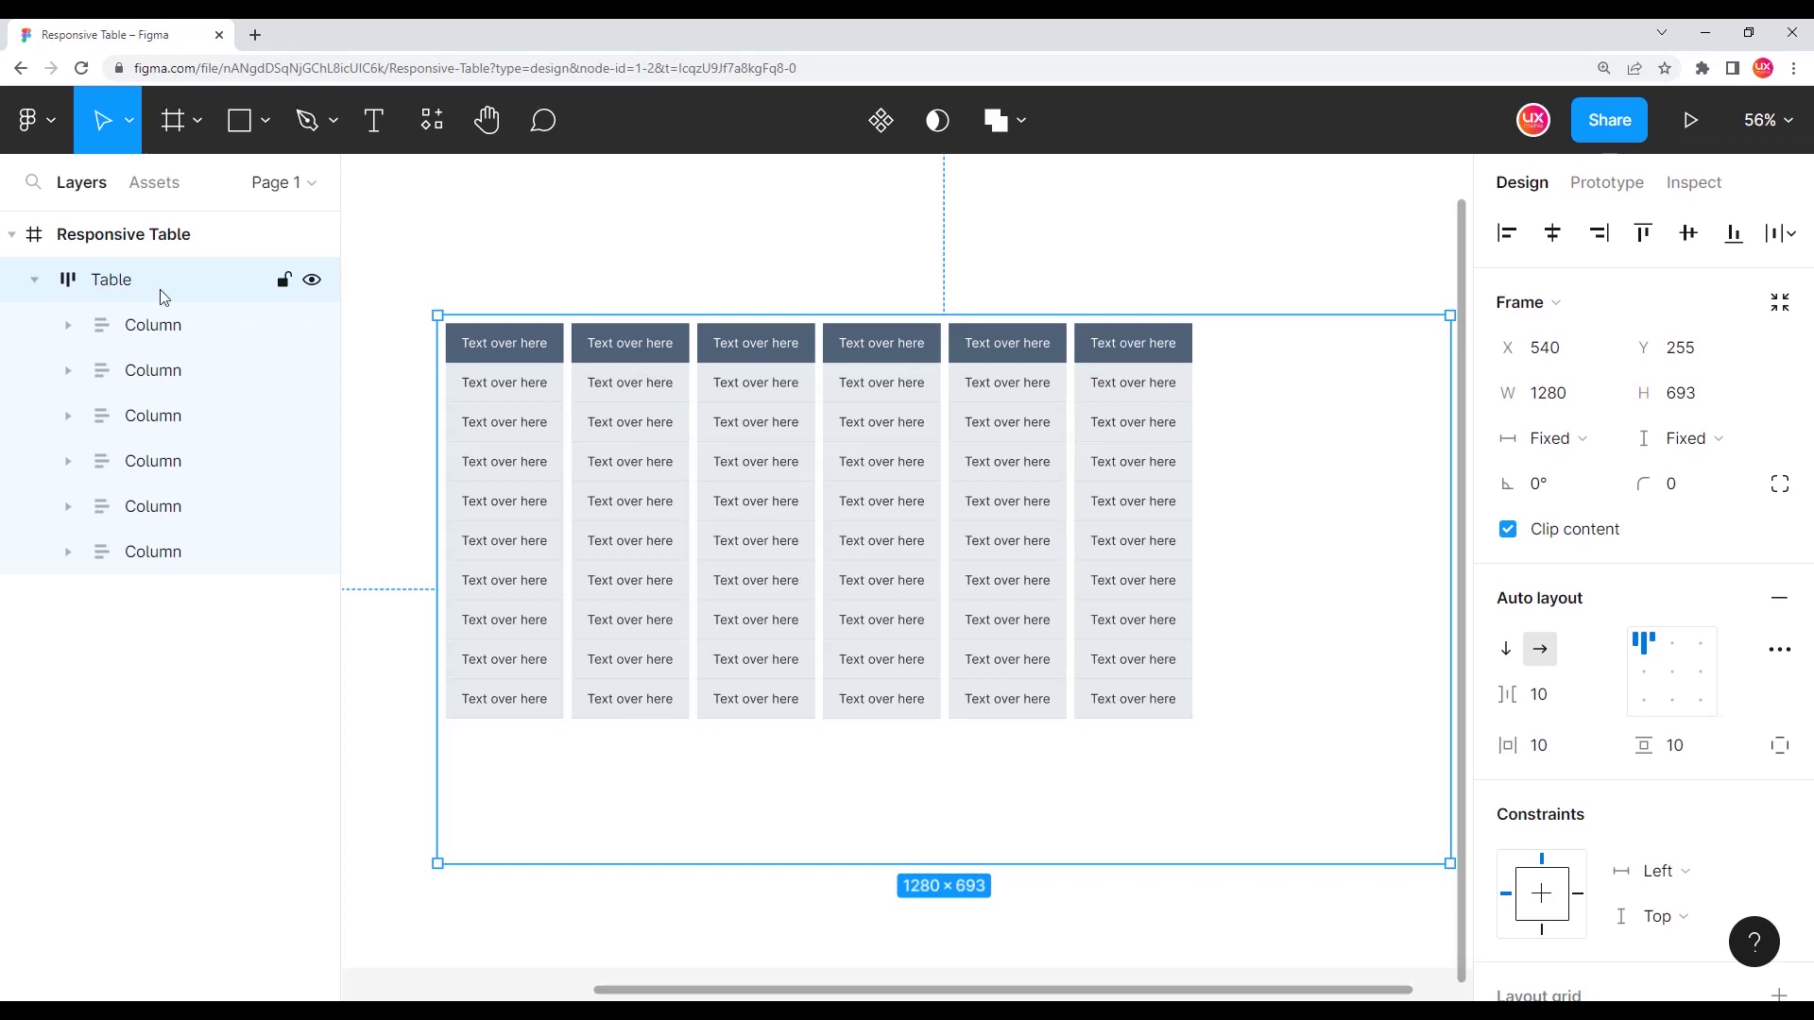
click(1531, 698)
text(0)
key(Return)
click(1028, 229)
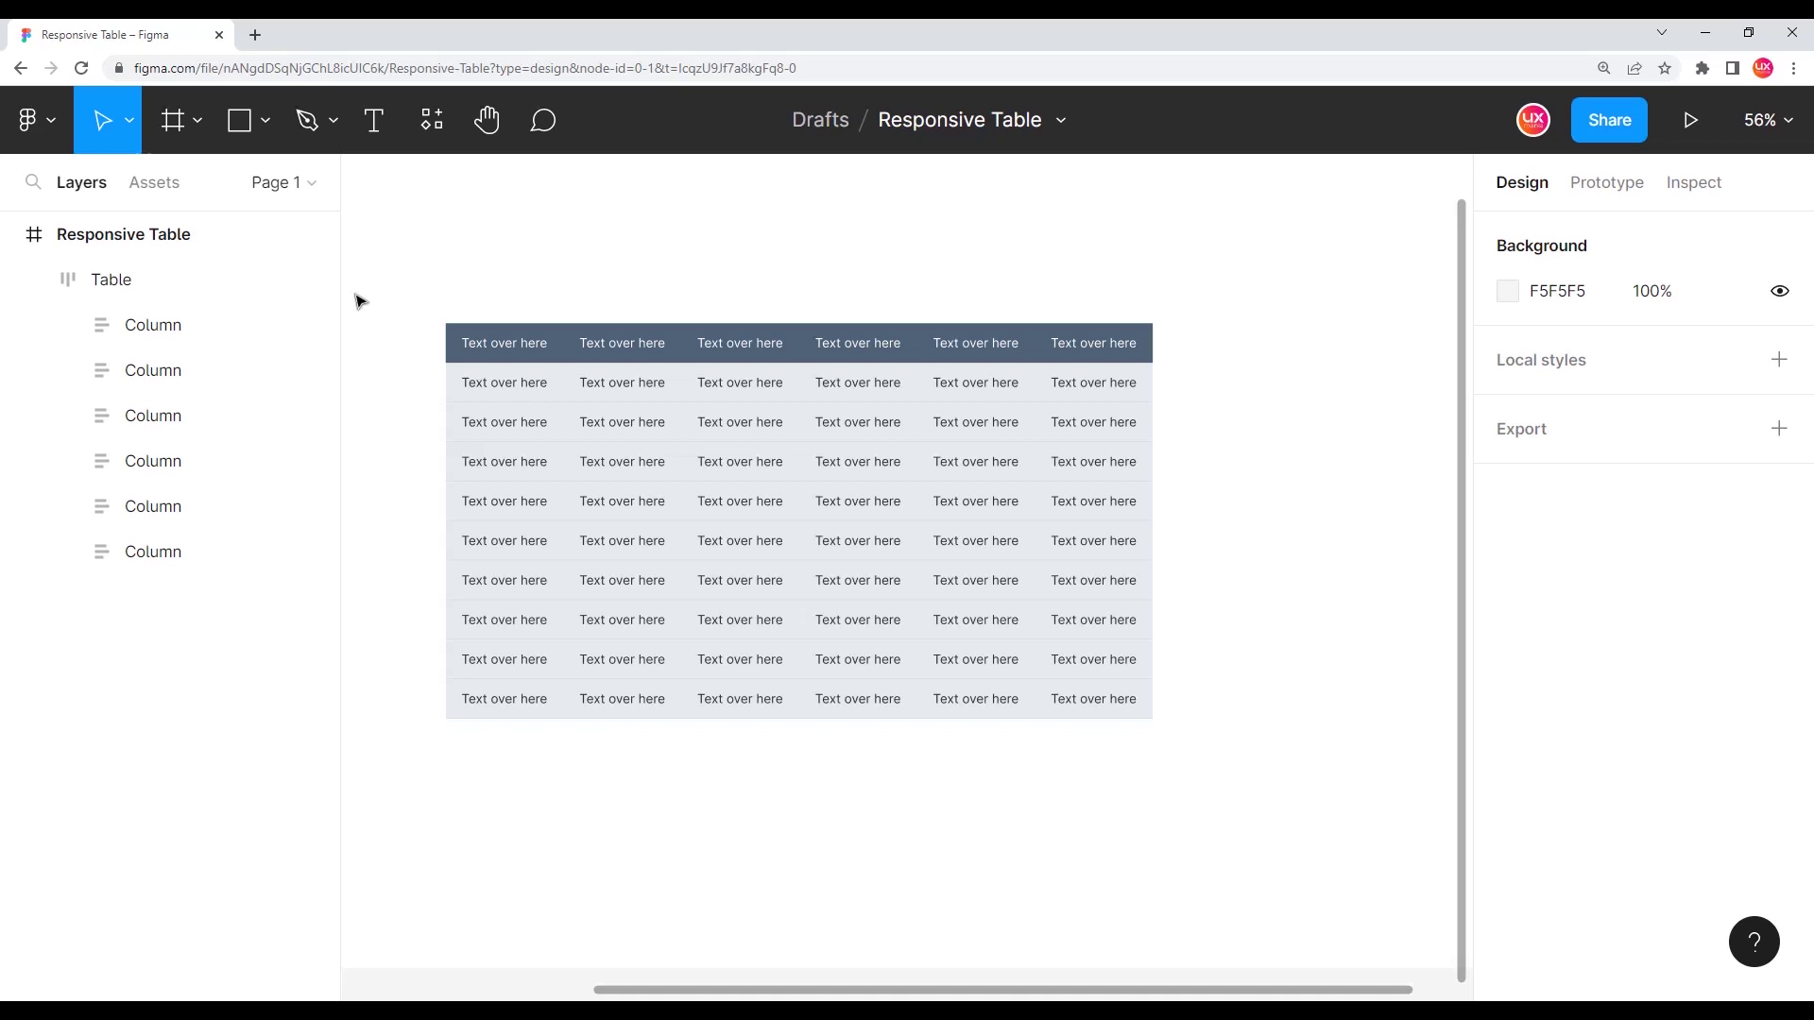
click(113, 285)
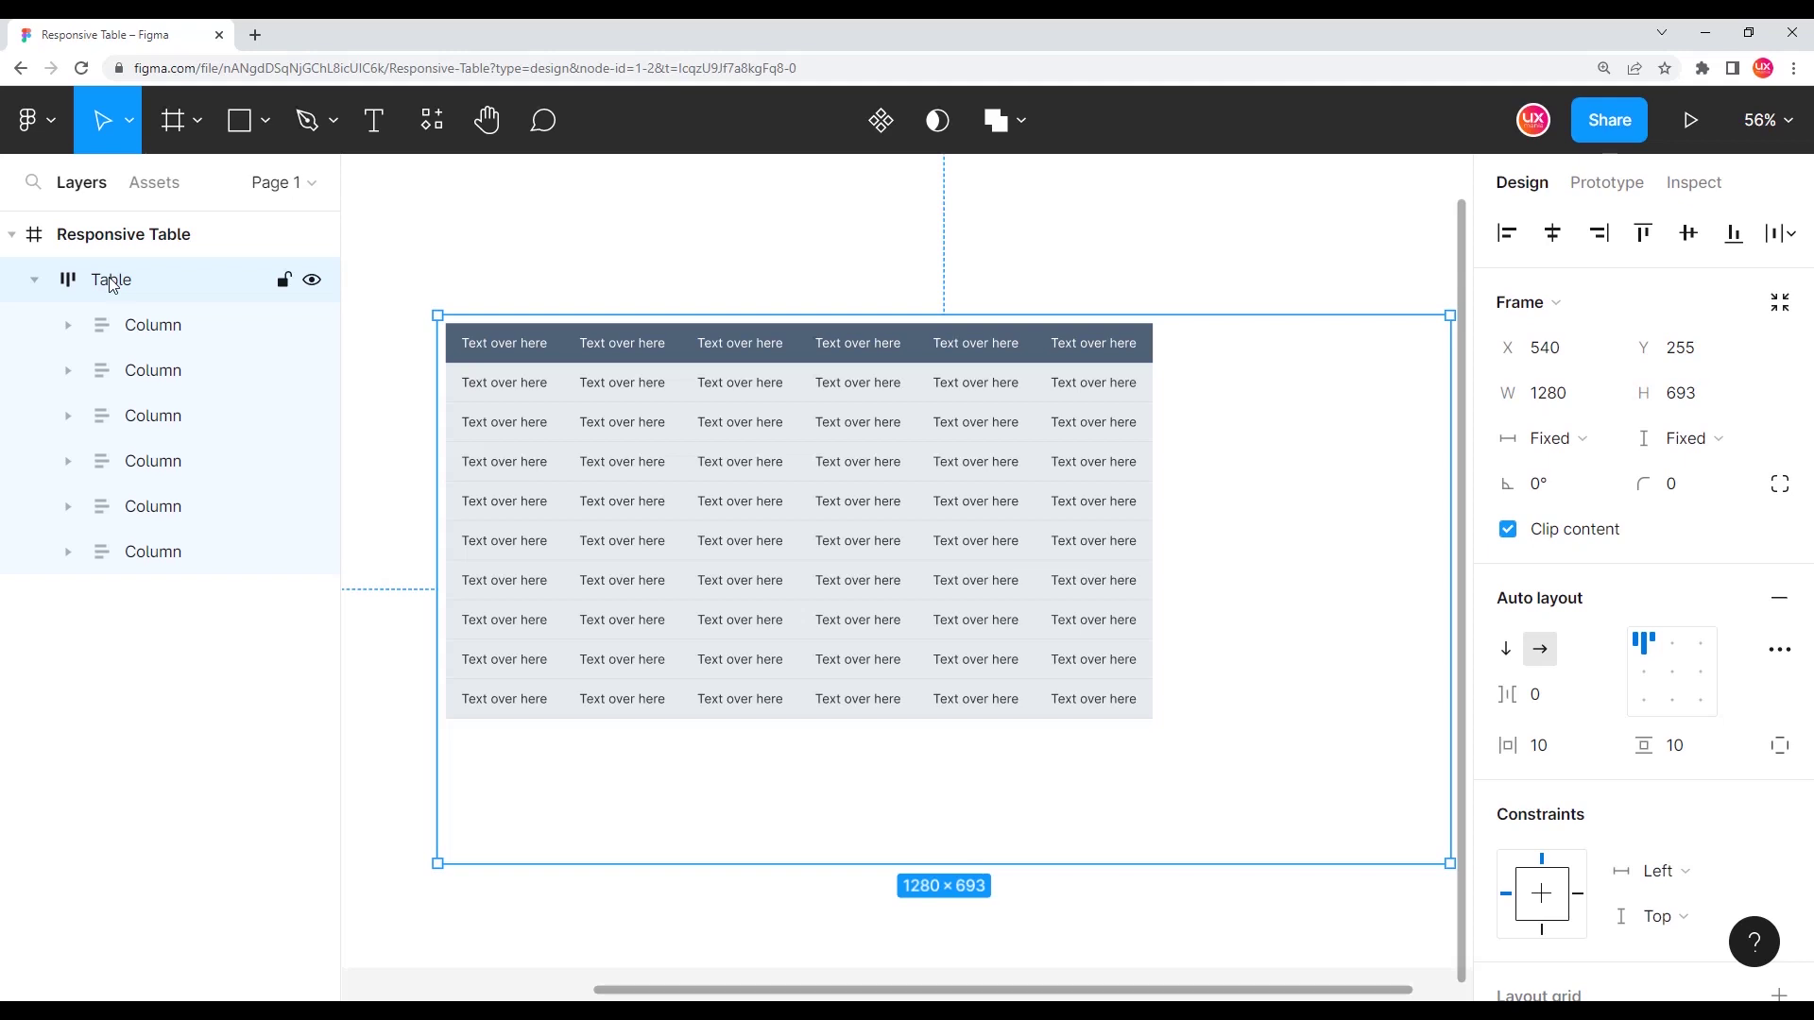
scroll(565, 459, down, 3)
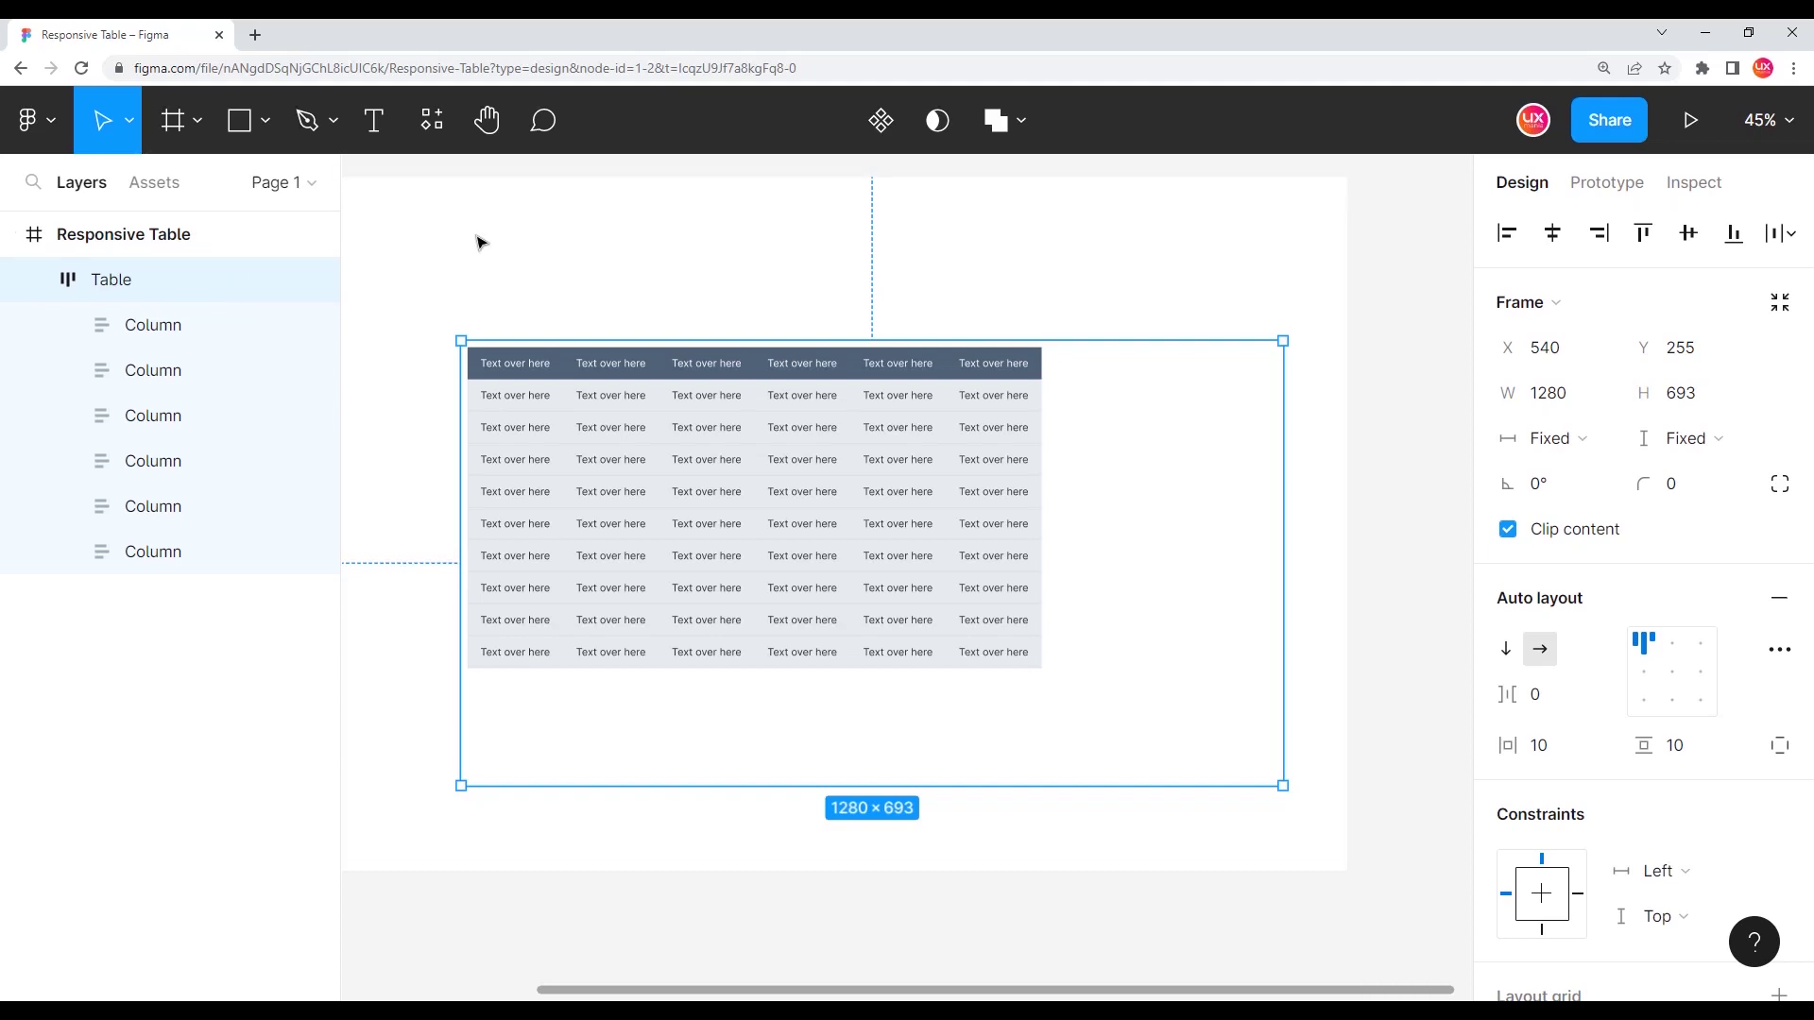
- Set all six Columns' horizontal resizing to Fill container across the Table
key(Return)
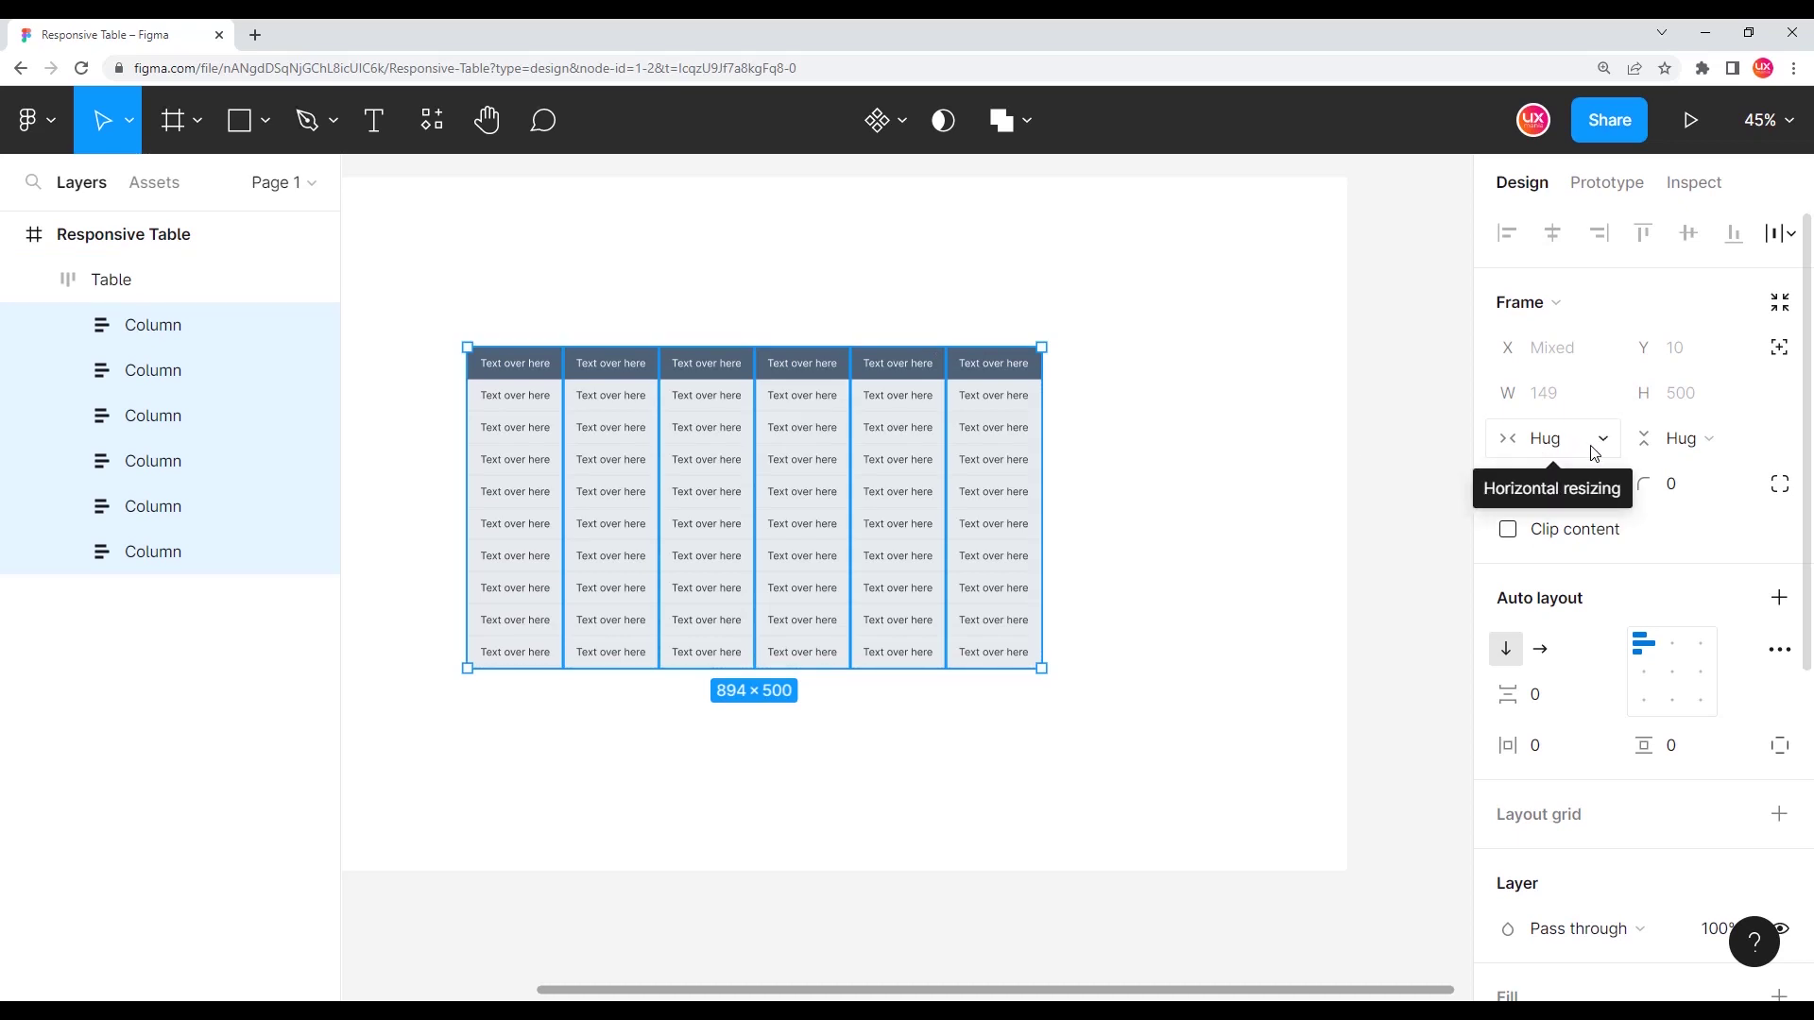
click(1594, 452)
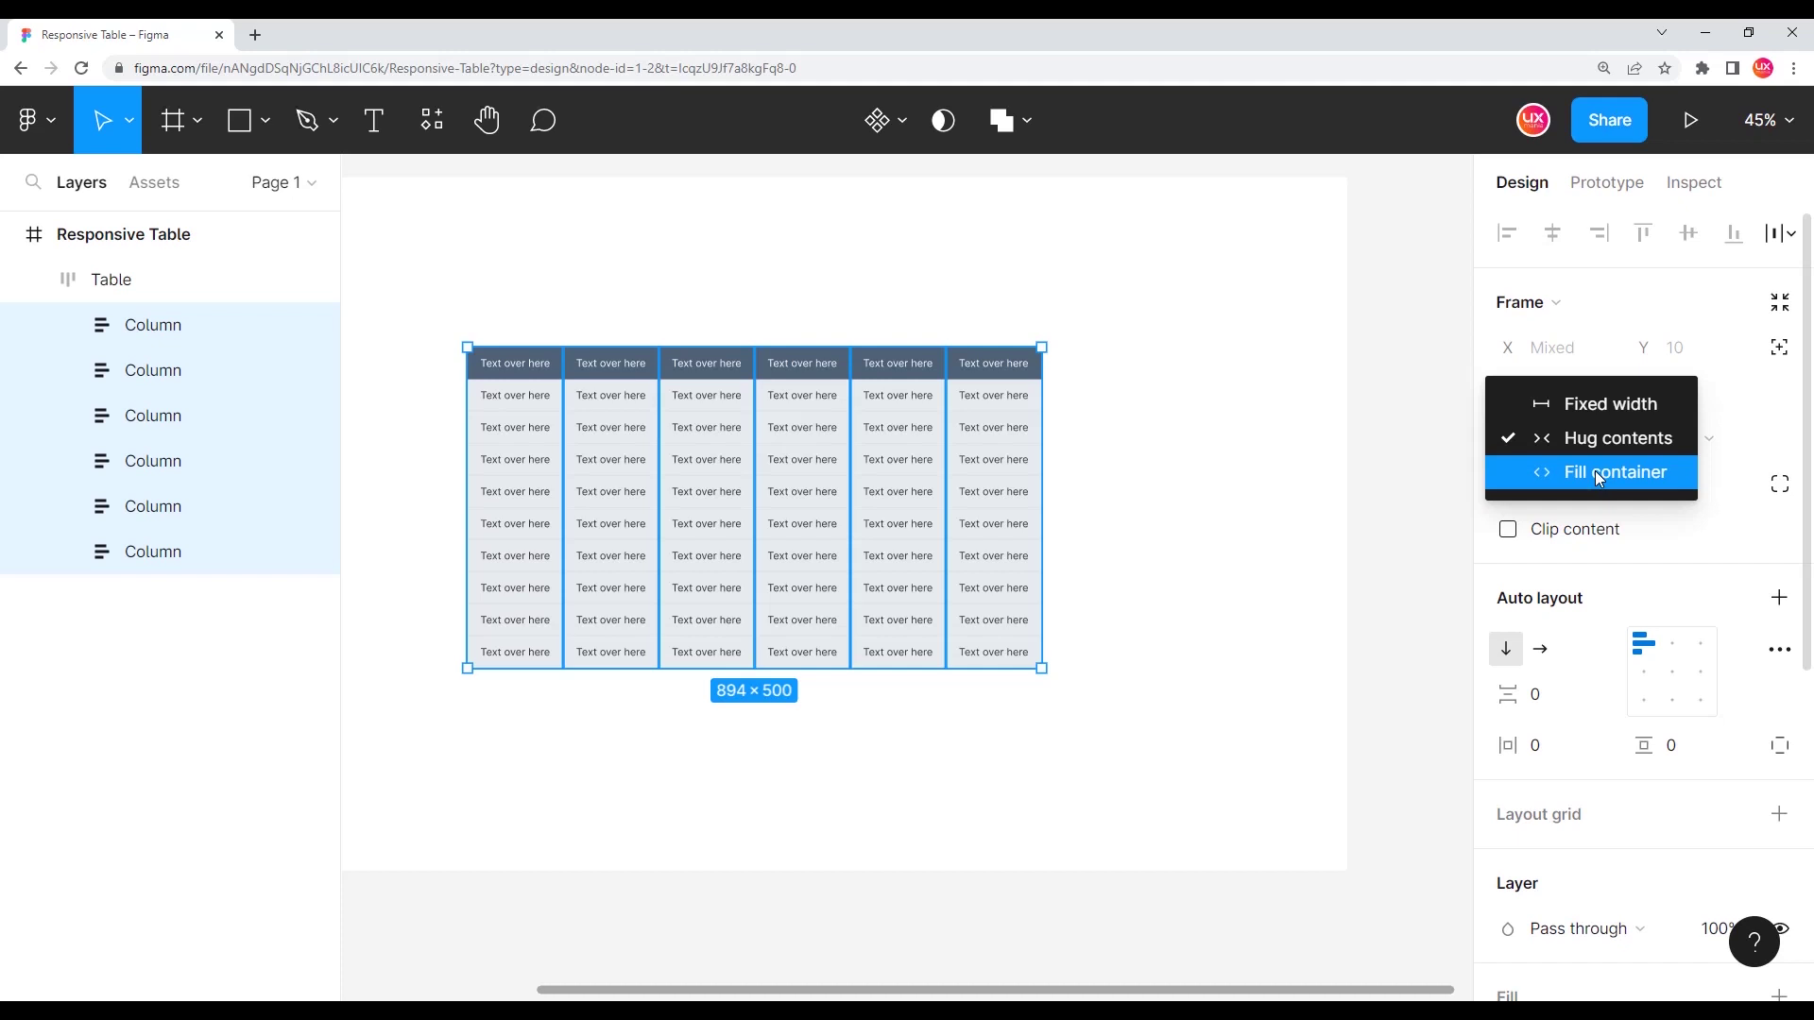
click(1599, 476)
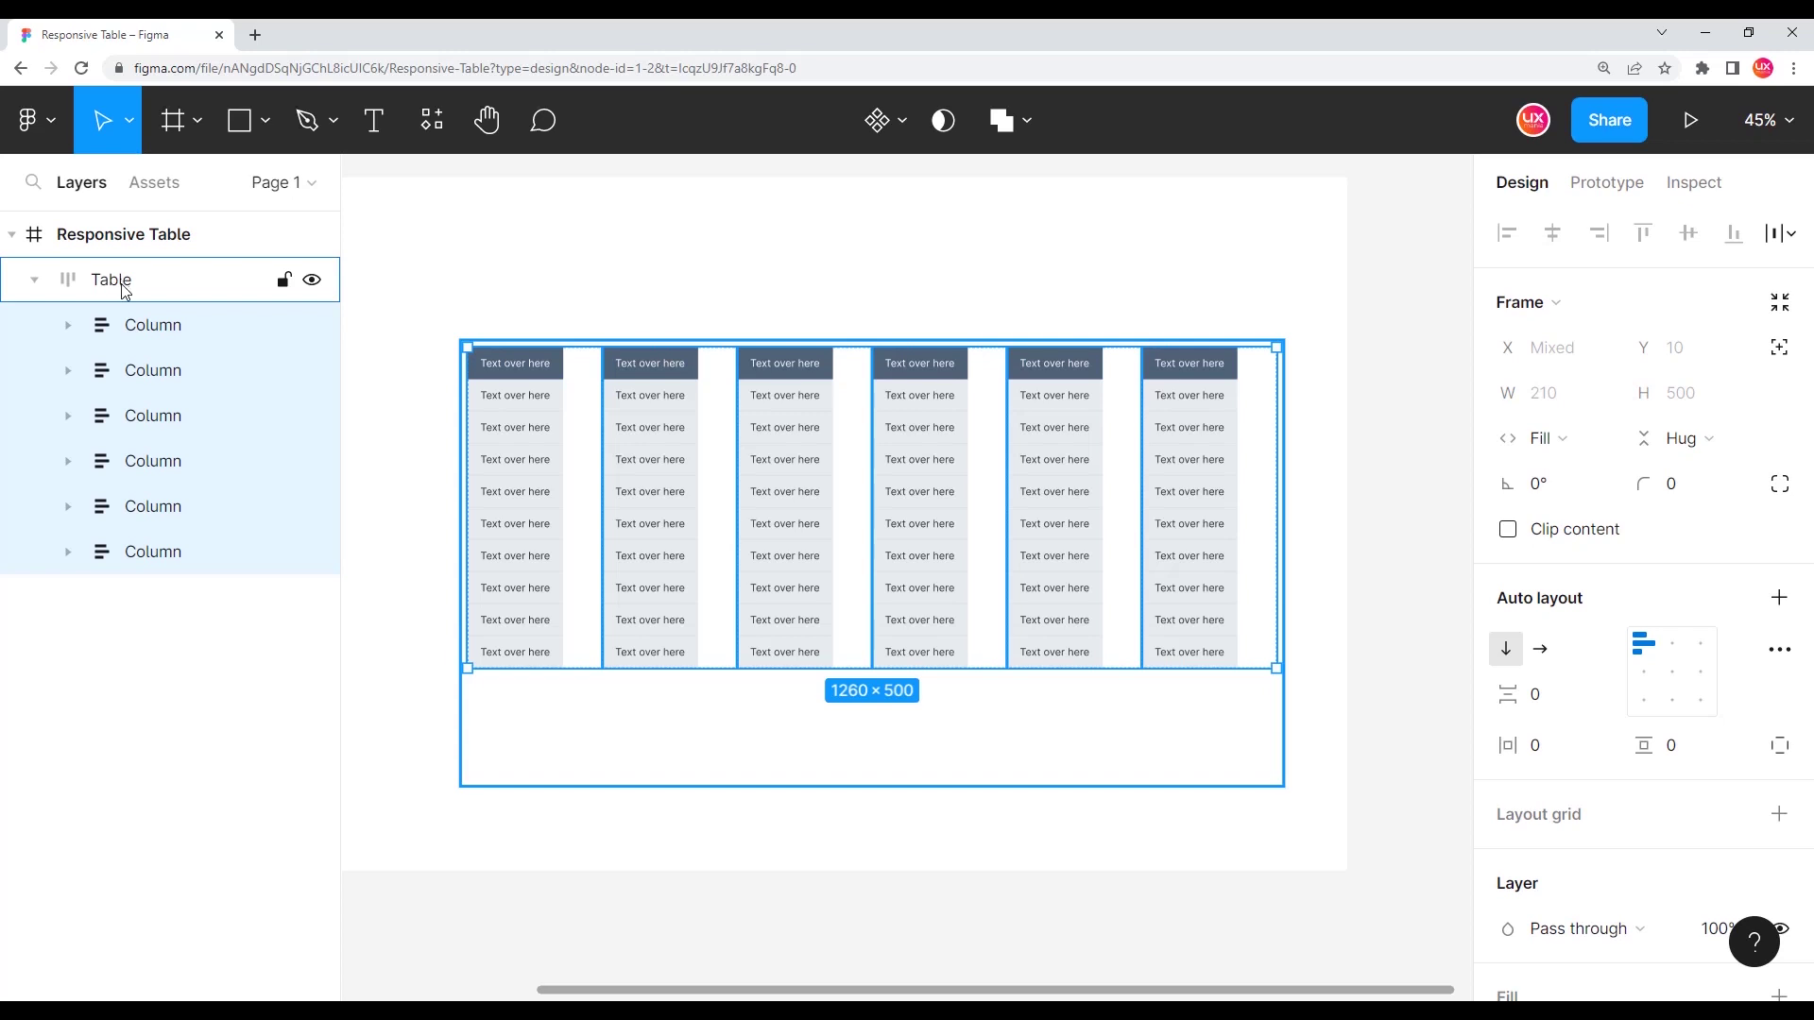
click(1581, 445)
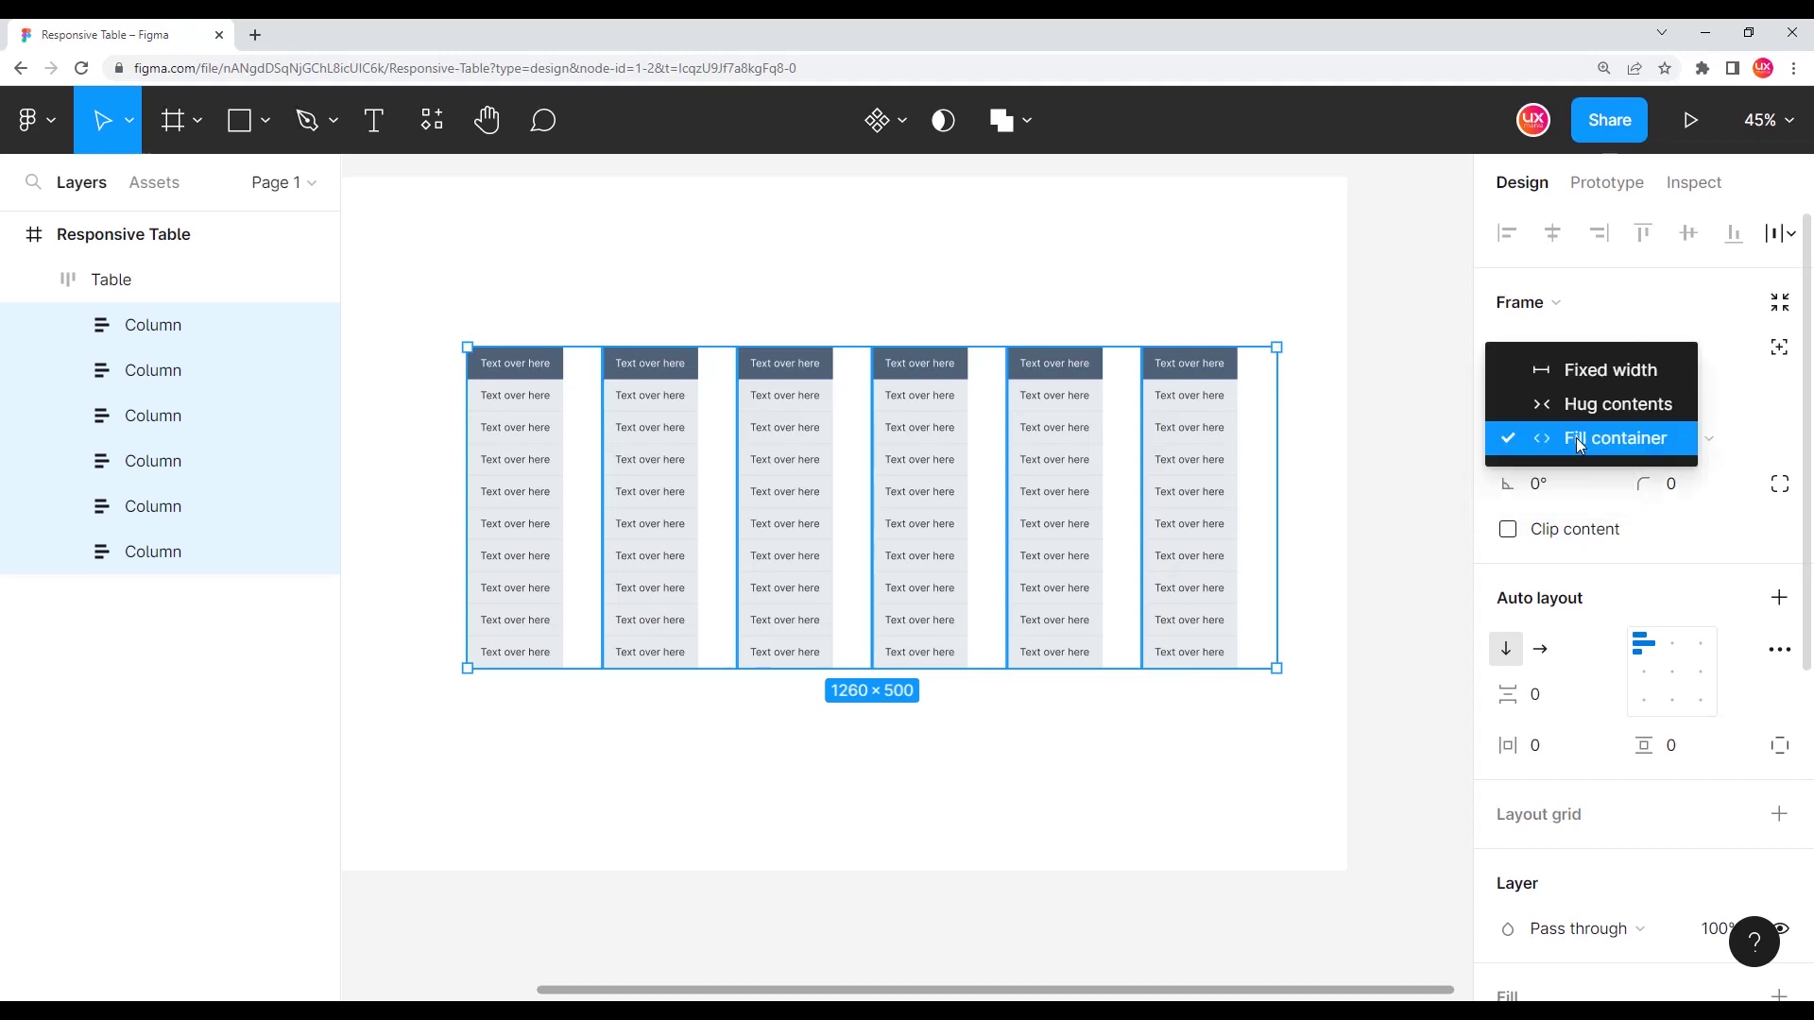
click(1595, 442)
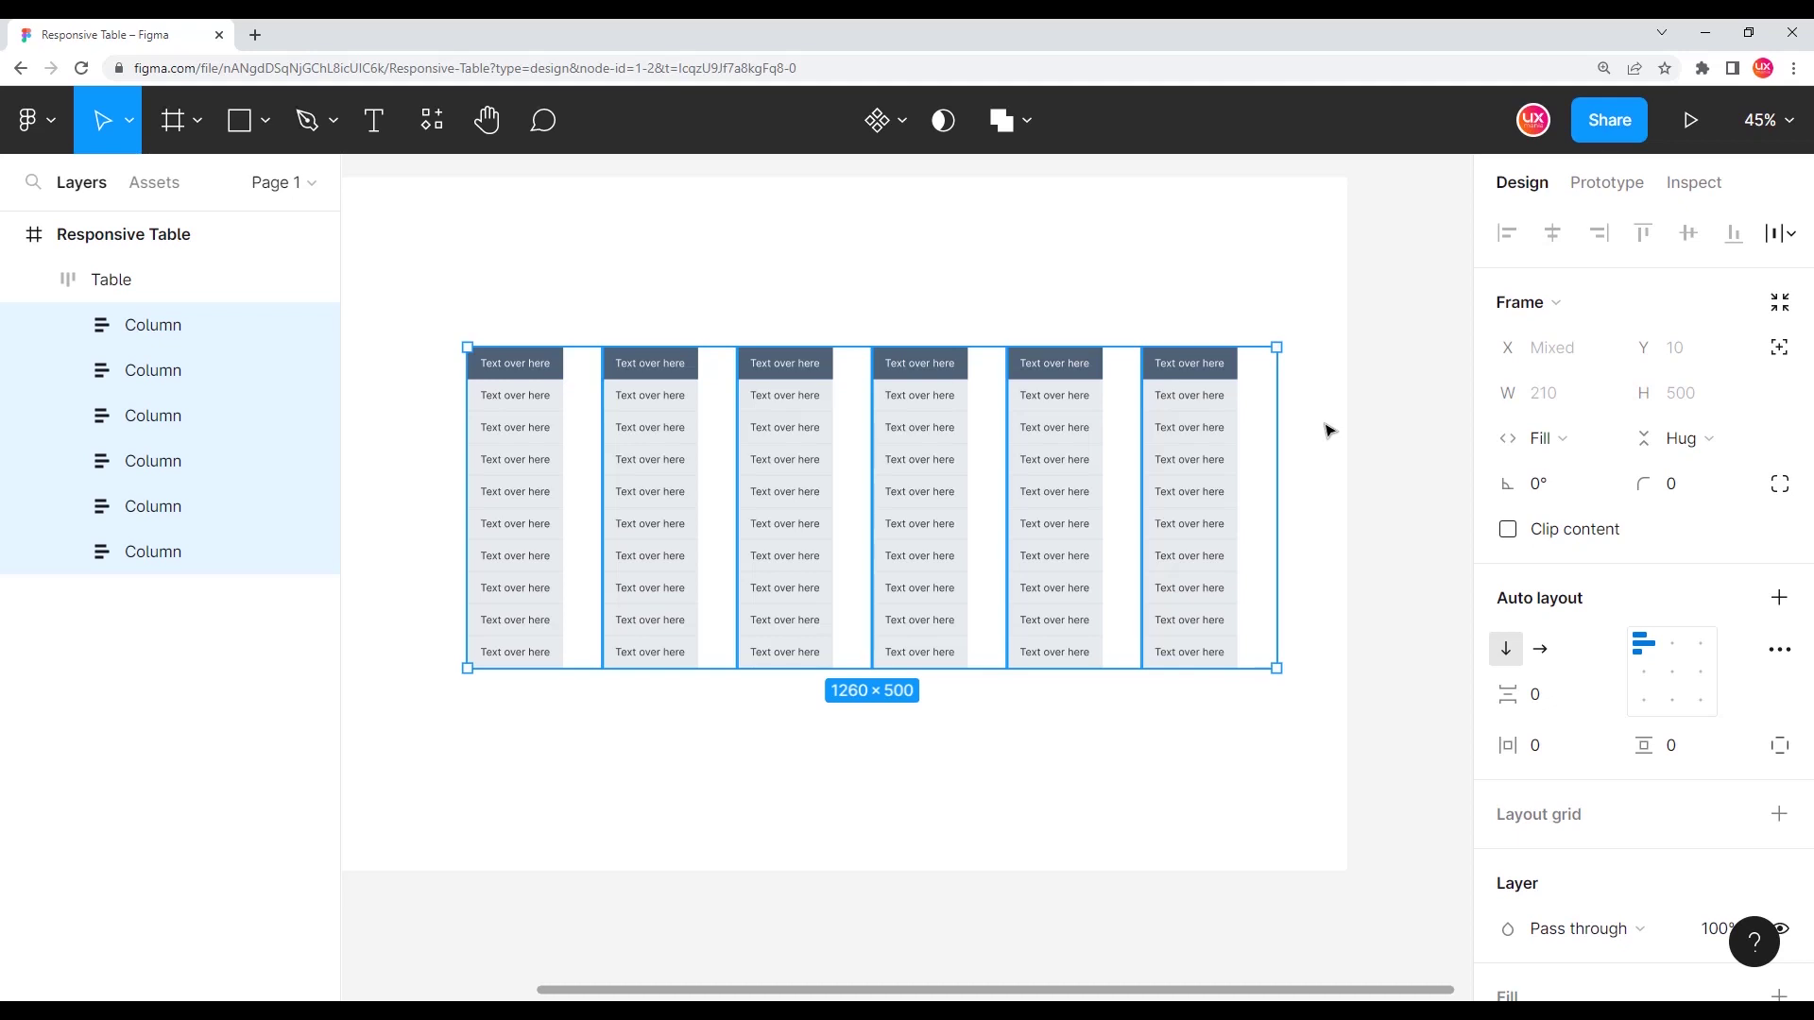
key(Return)
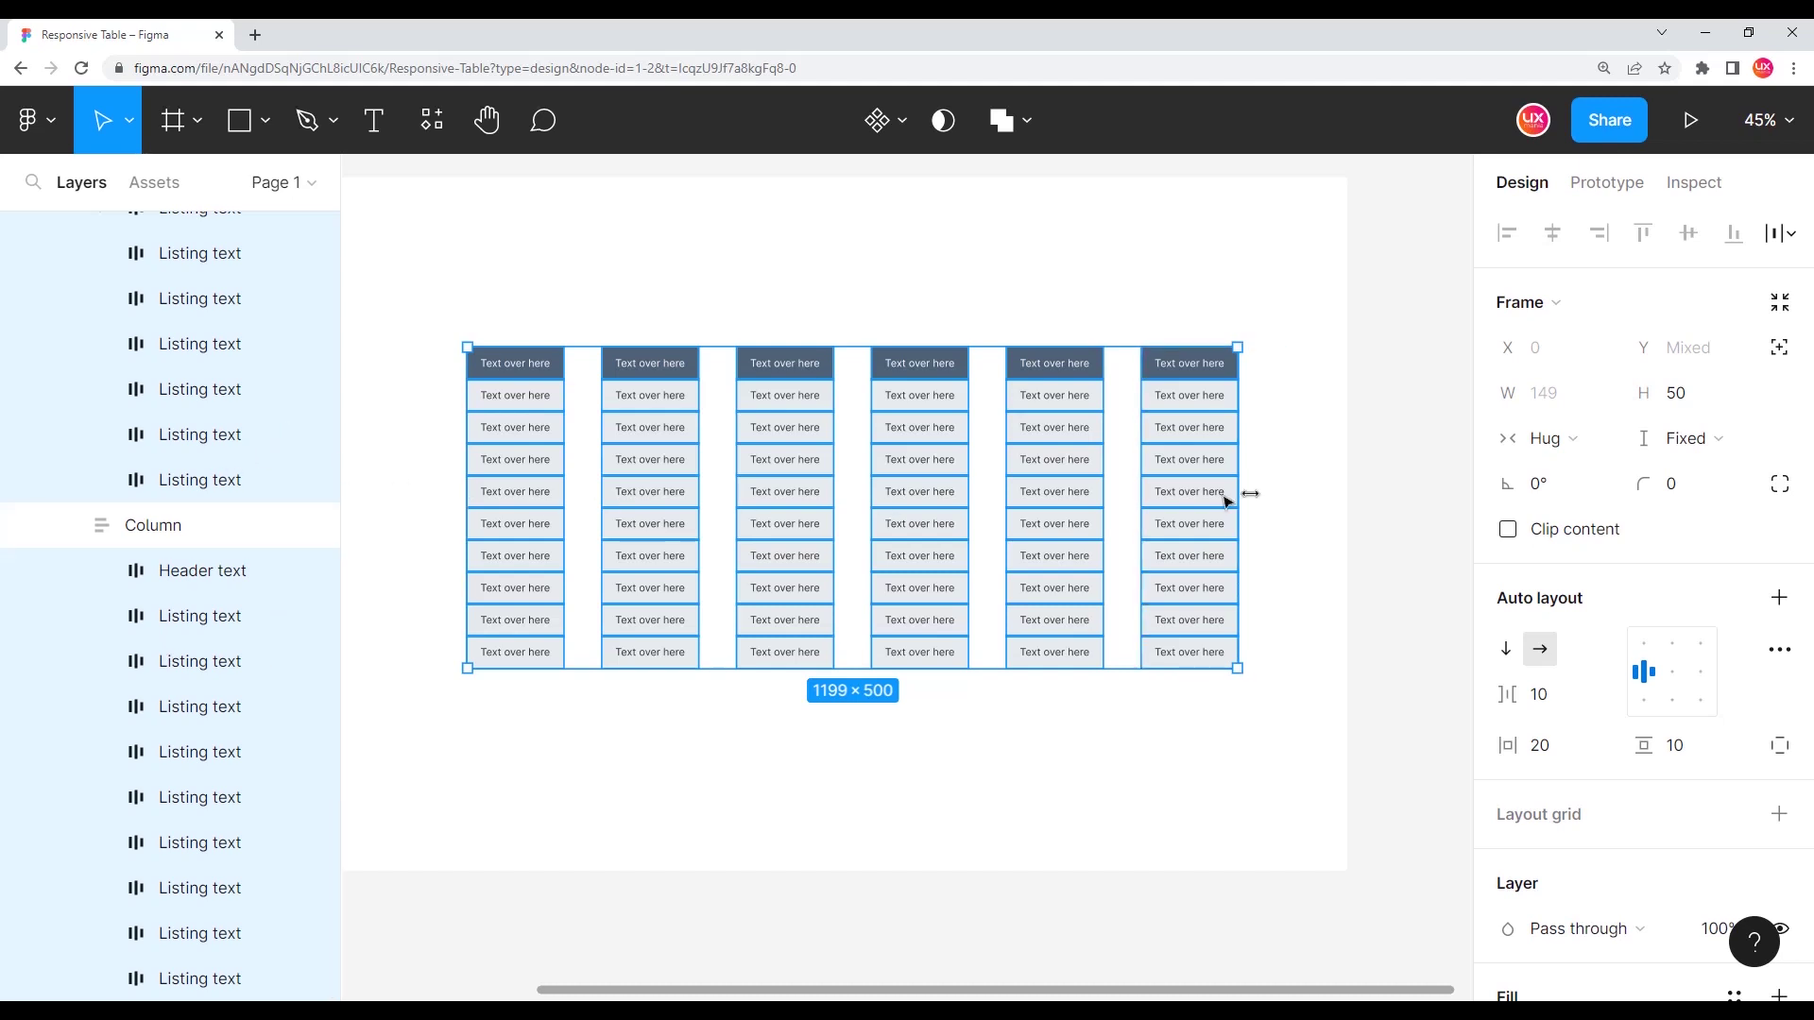
- Set every header and listing cell, and its text layer, to Fill container width
click(1565, 439)
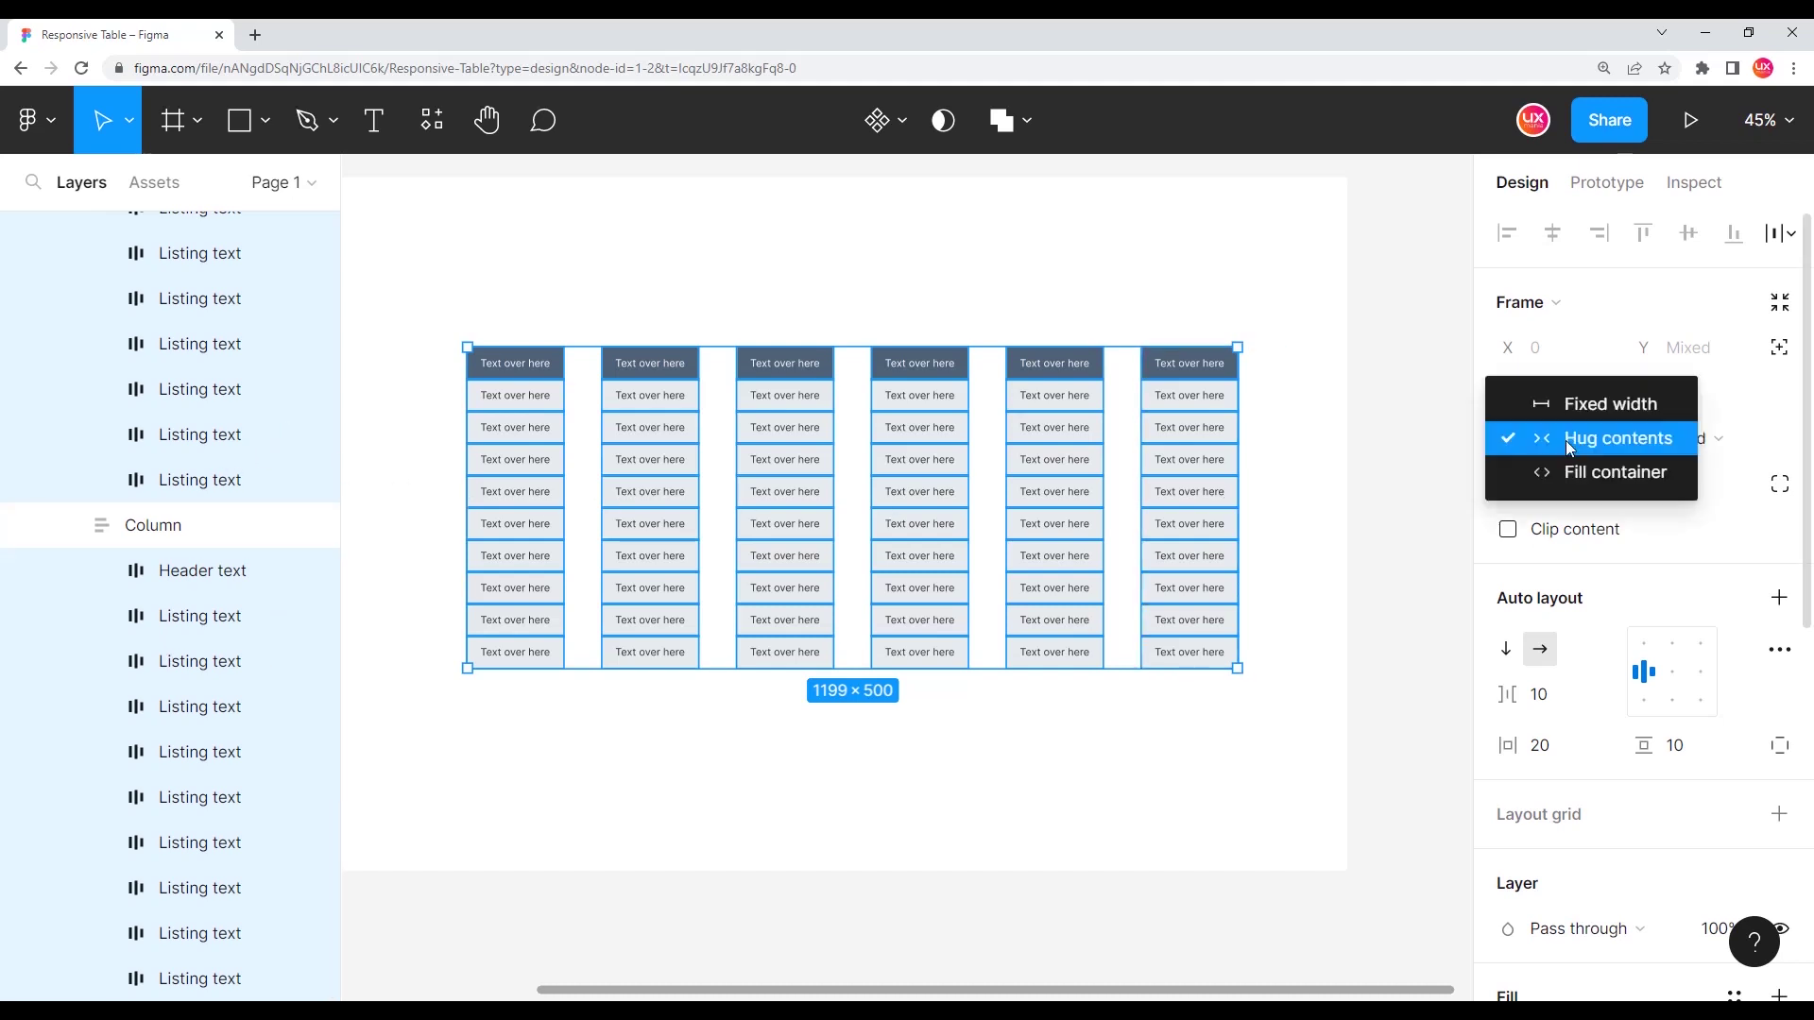
click(1636, 480)
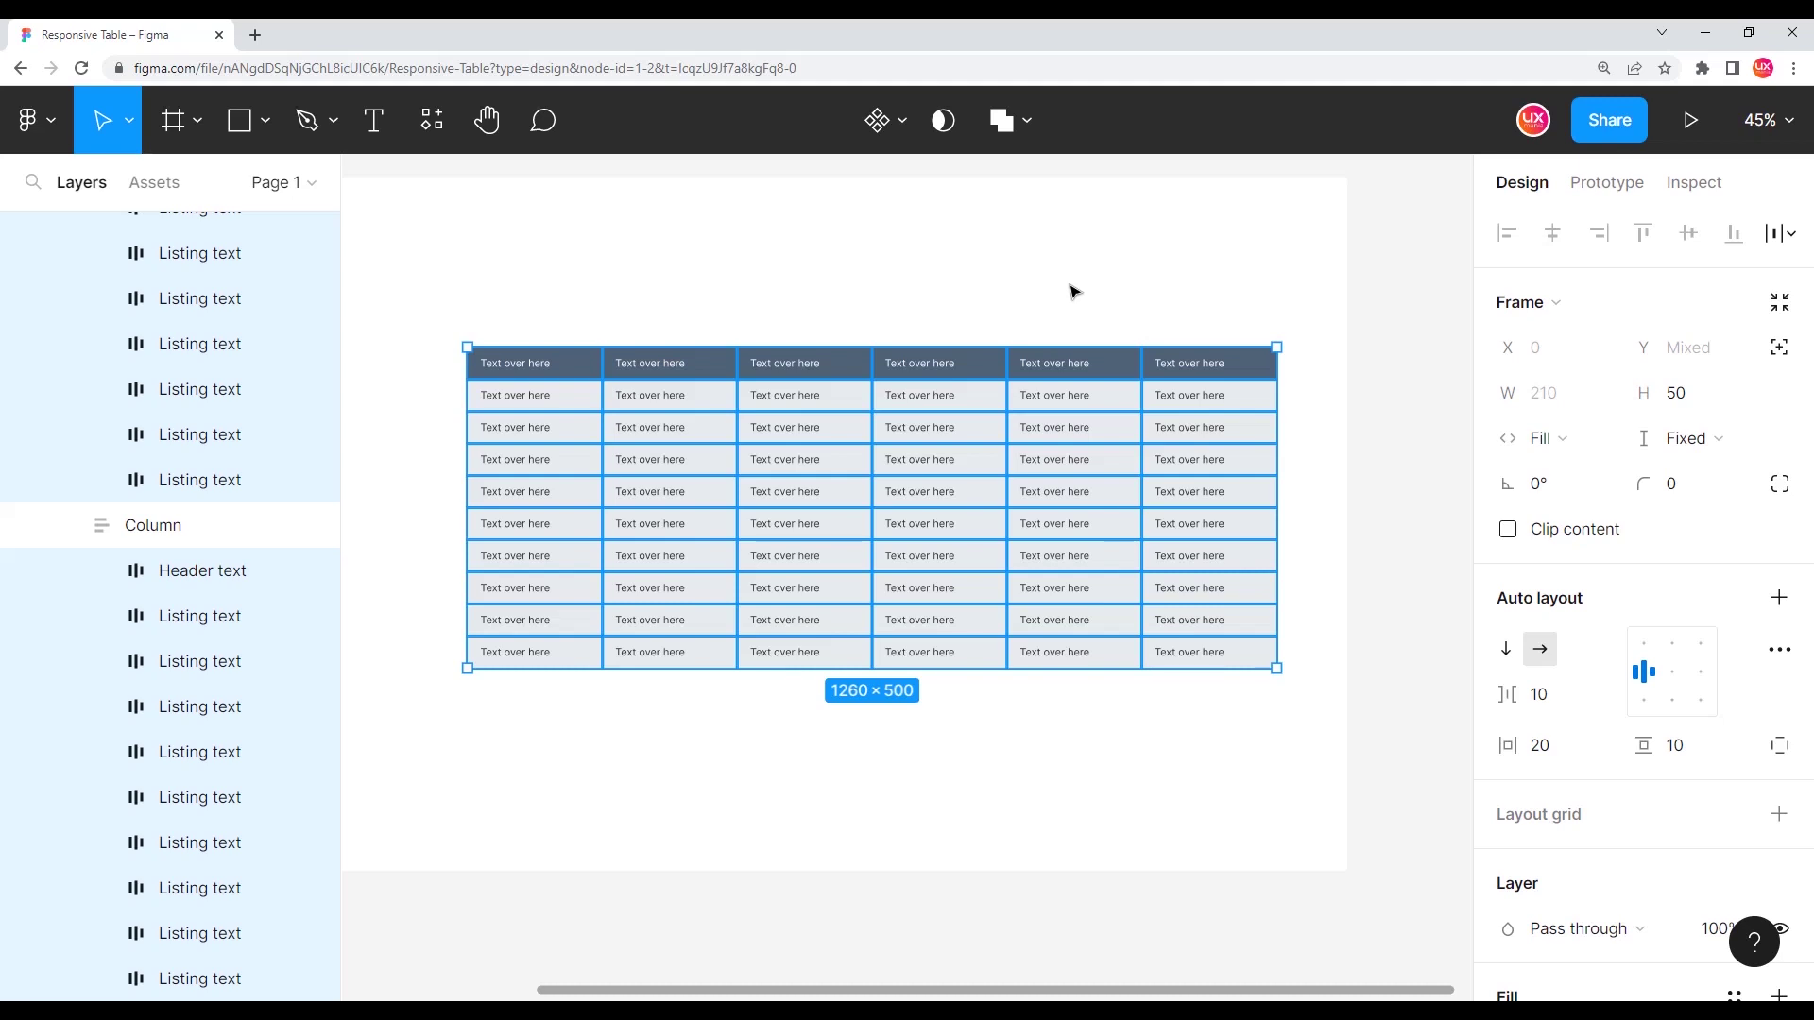
key(Return)
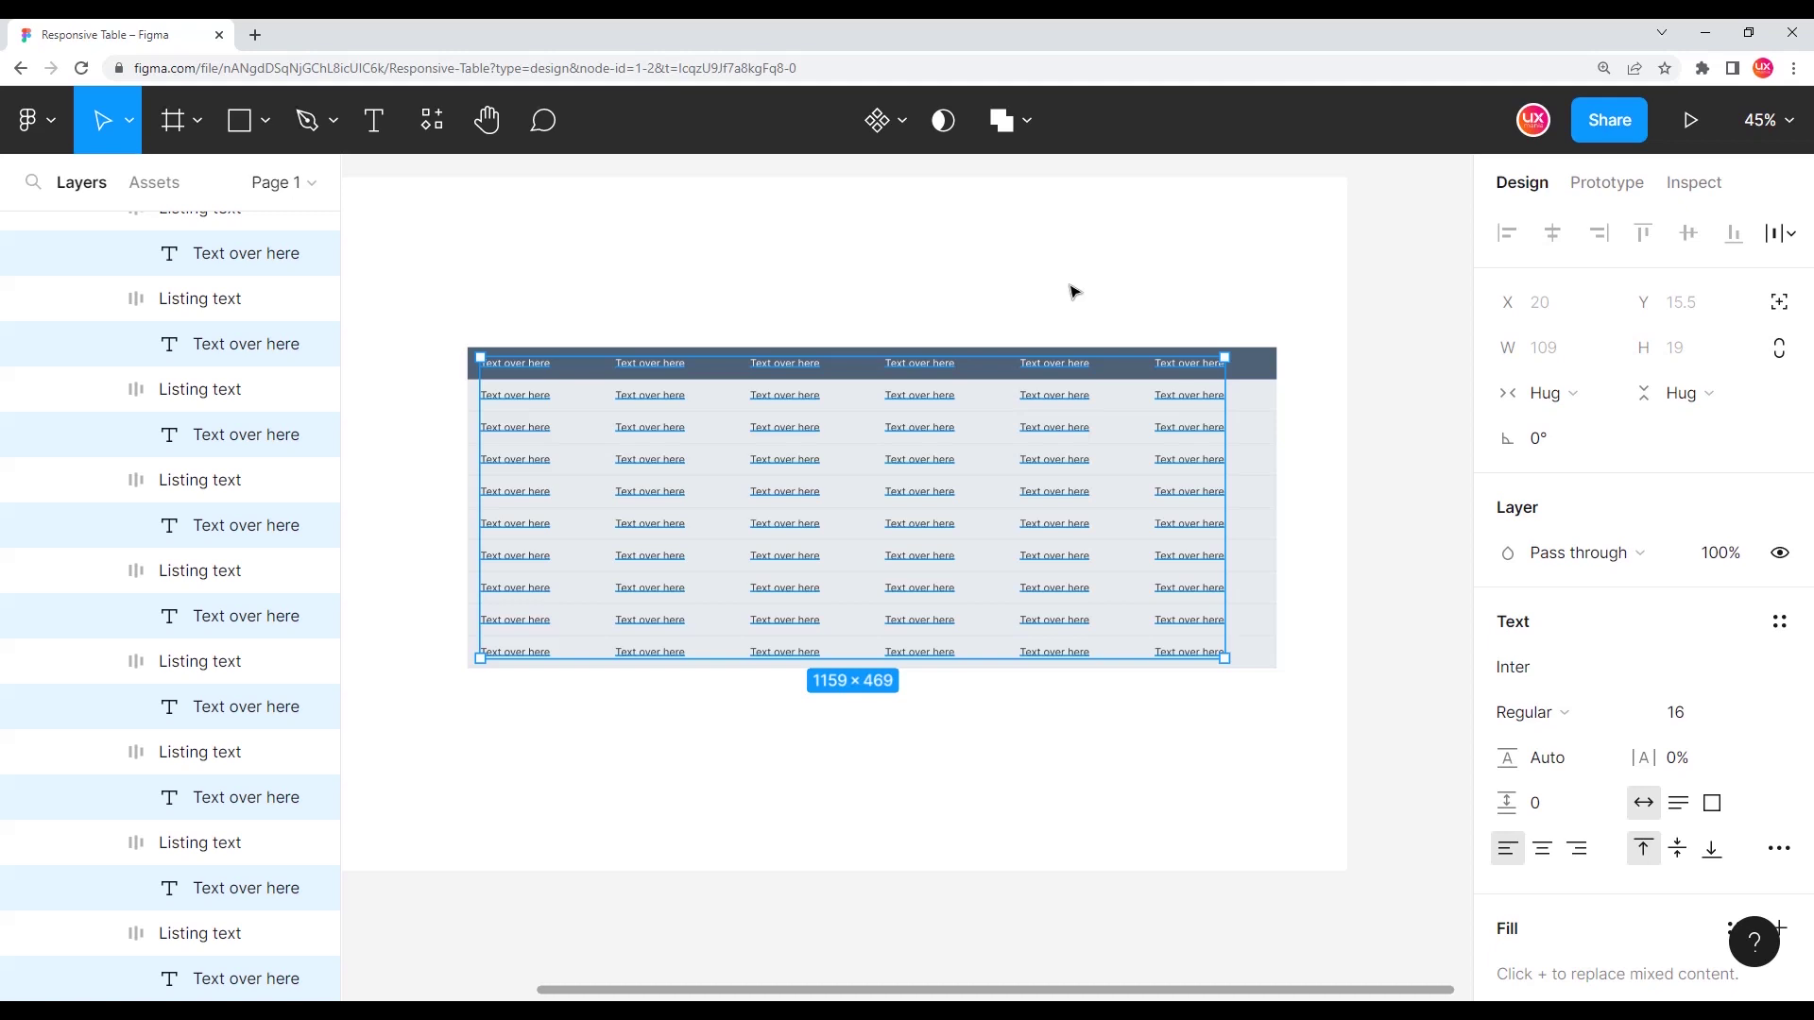
click(1574, 393)
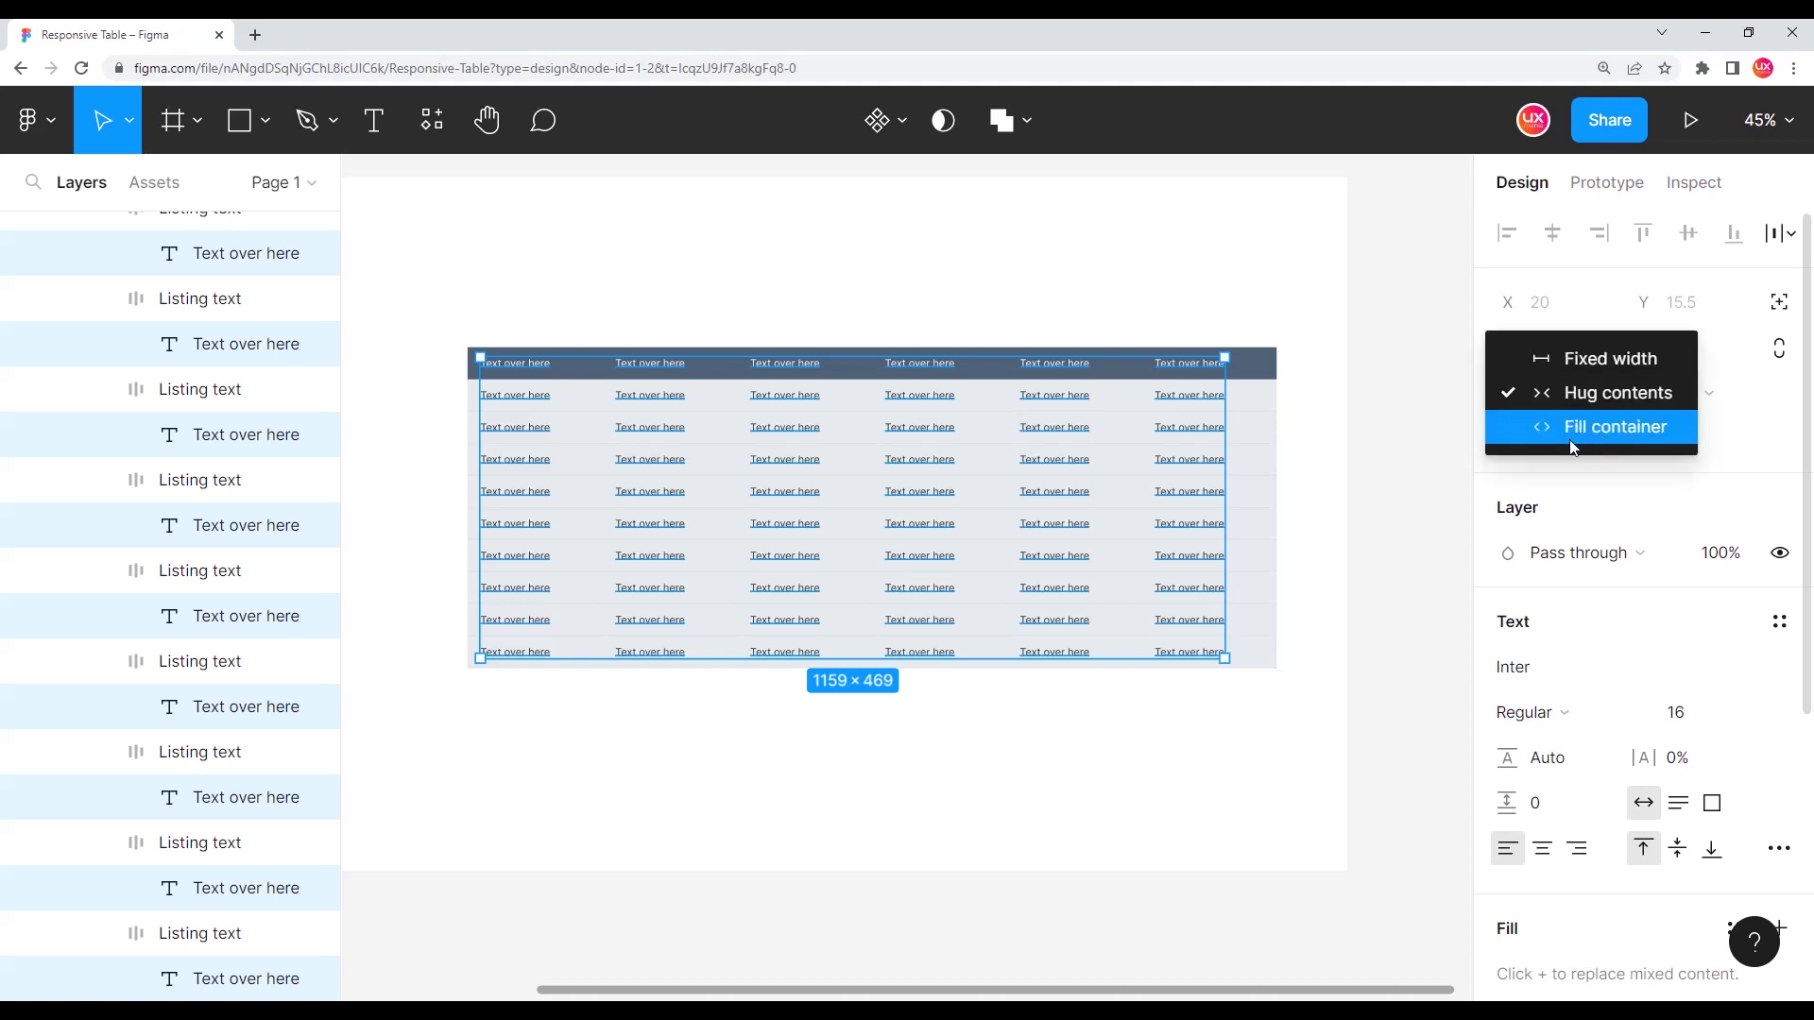
click(1586, 427)
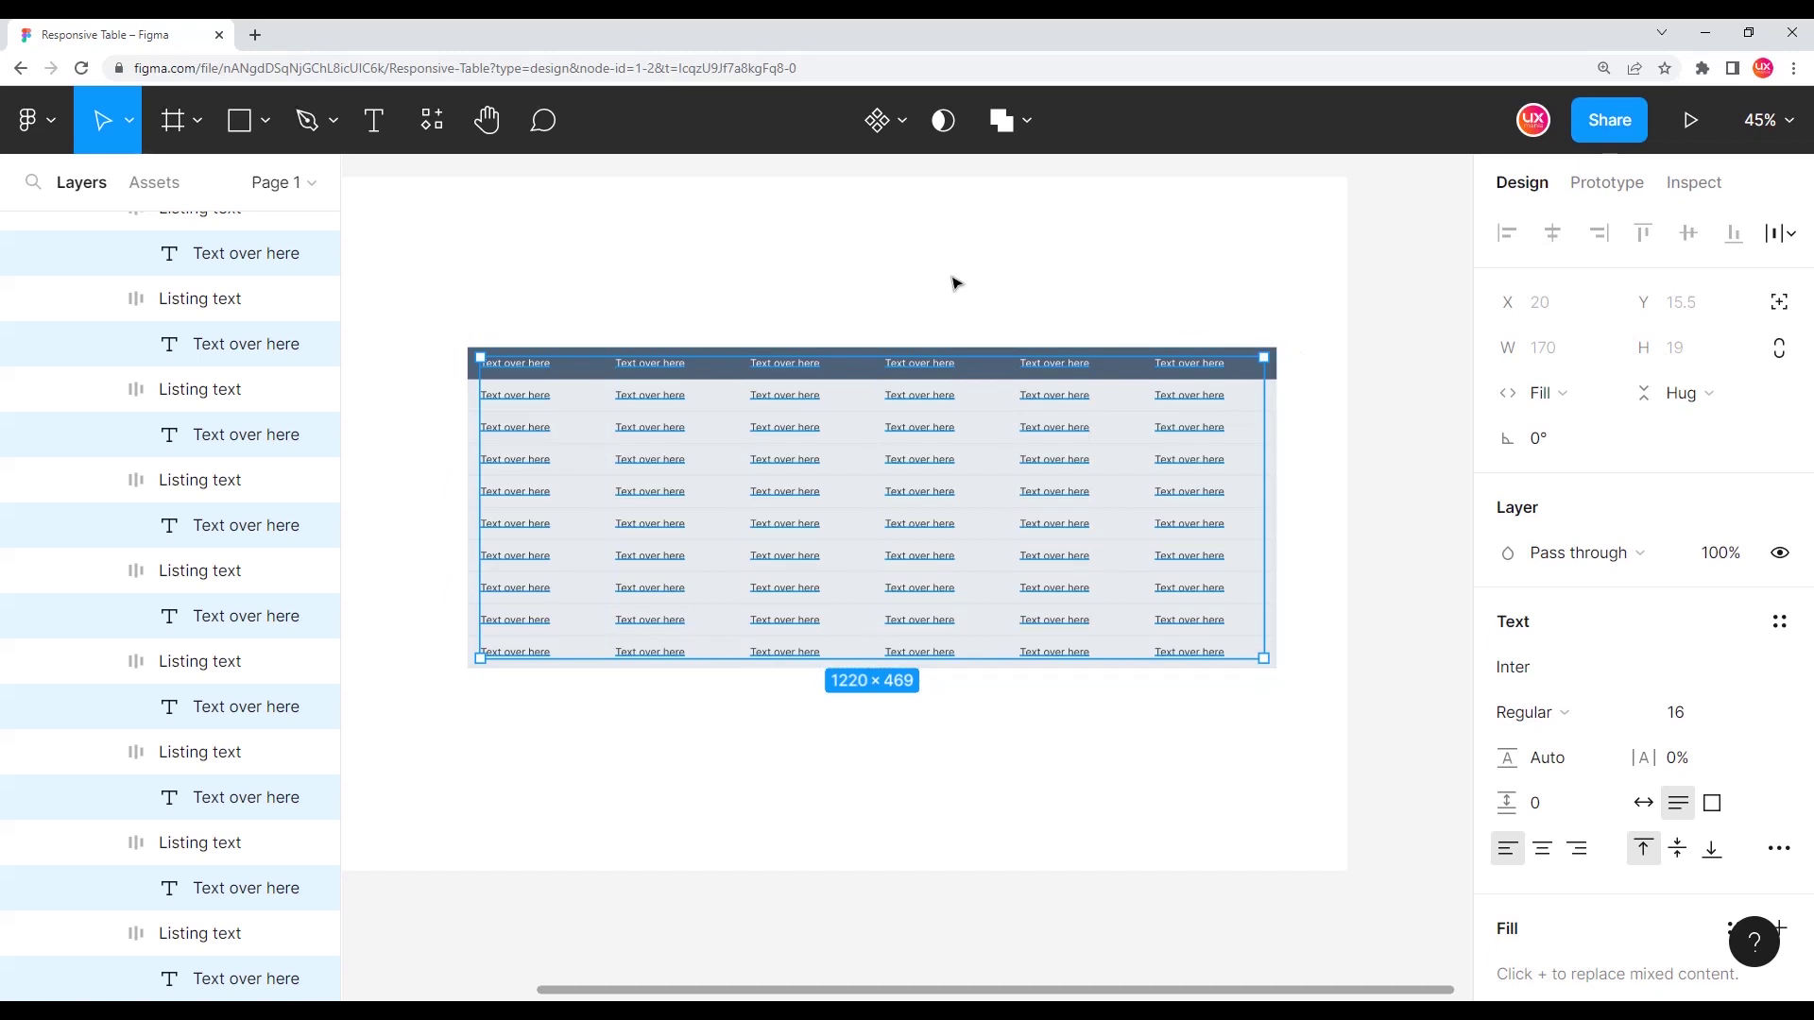
click(694, 271)
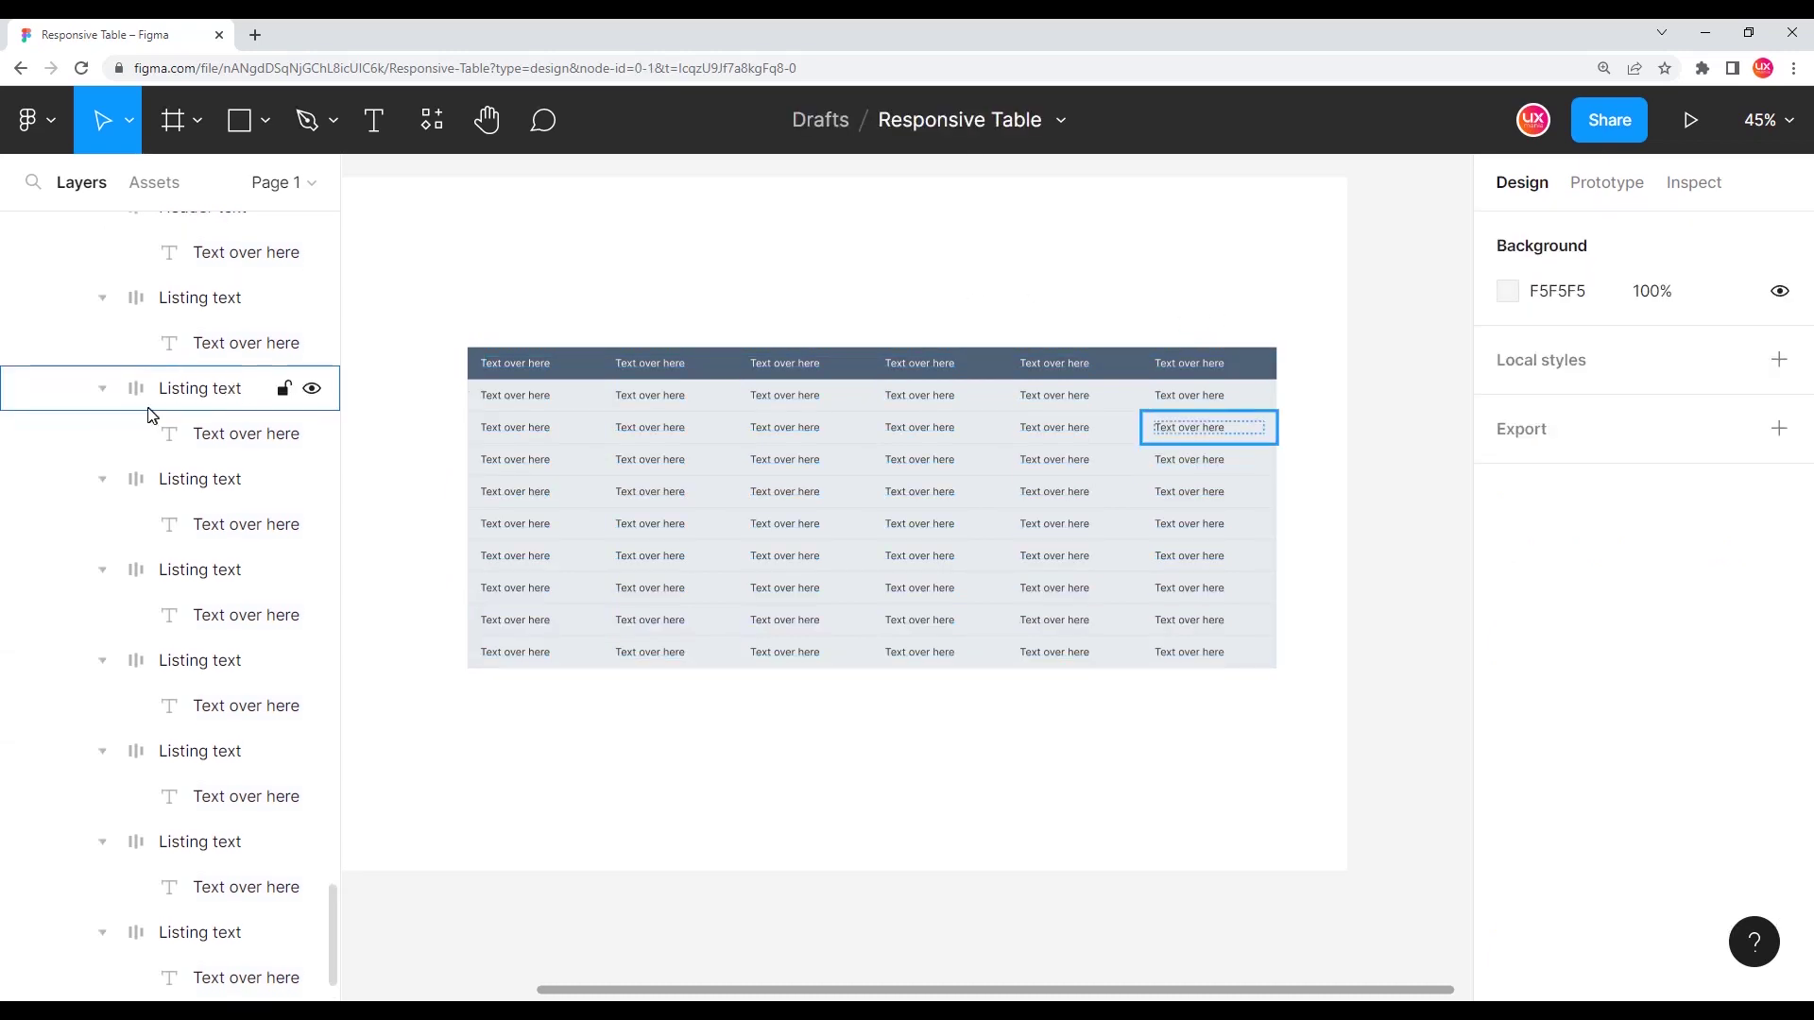
scroll(148, 417, up, 5)
scroll(149, 417, up, 5)
scroll(146, 418, up, 5)
scroll(141, 422, up, 5)
scroll(135, 428, up, 5)
scroll(135, 428, up, 3)
scroll(333, 524, up, 5)
scroll(337, 236, up, 5)
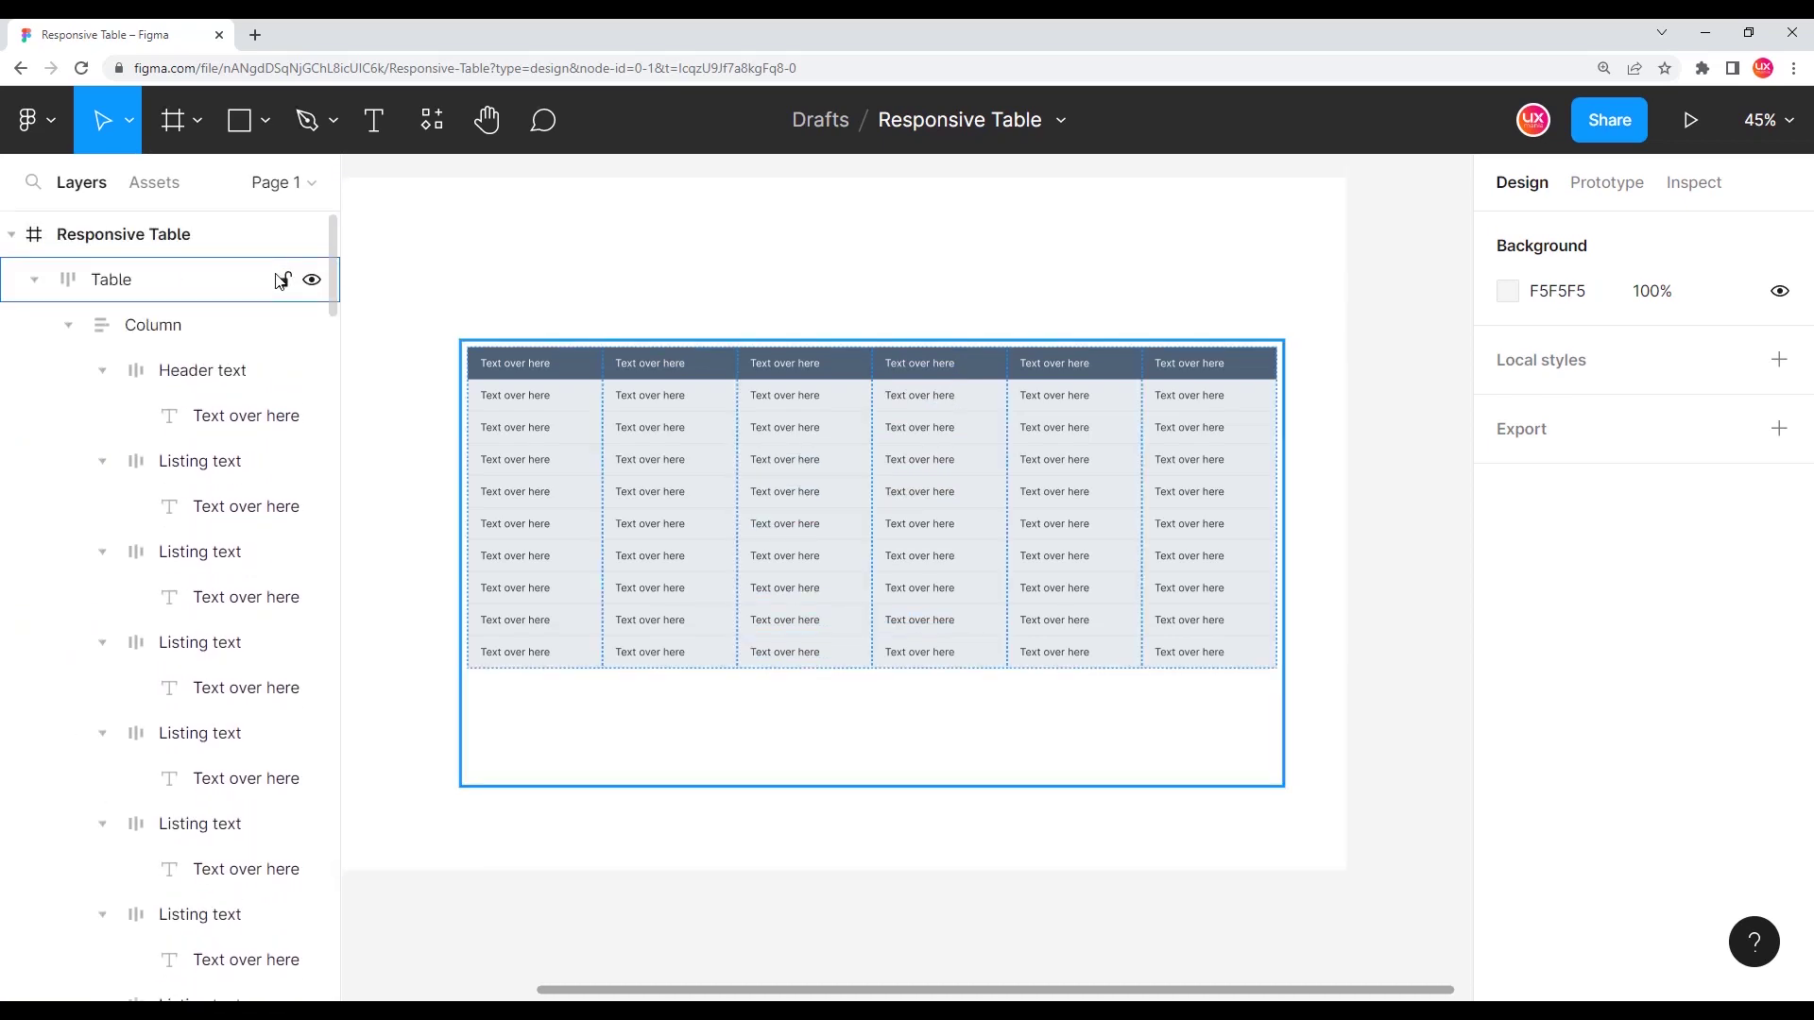
- Collapse all six Column layers in the Layers panel and select the Table
click(68, 325)
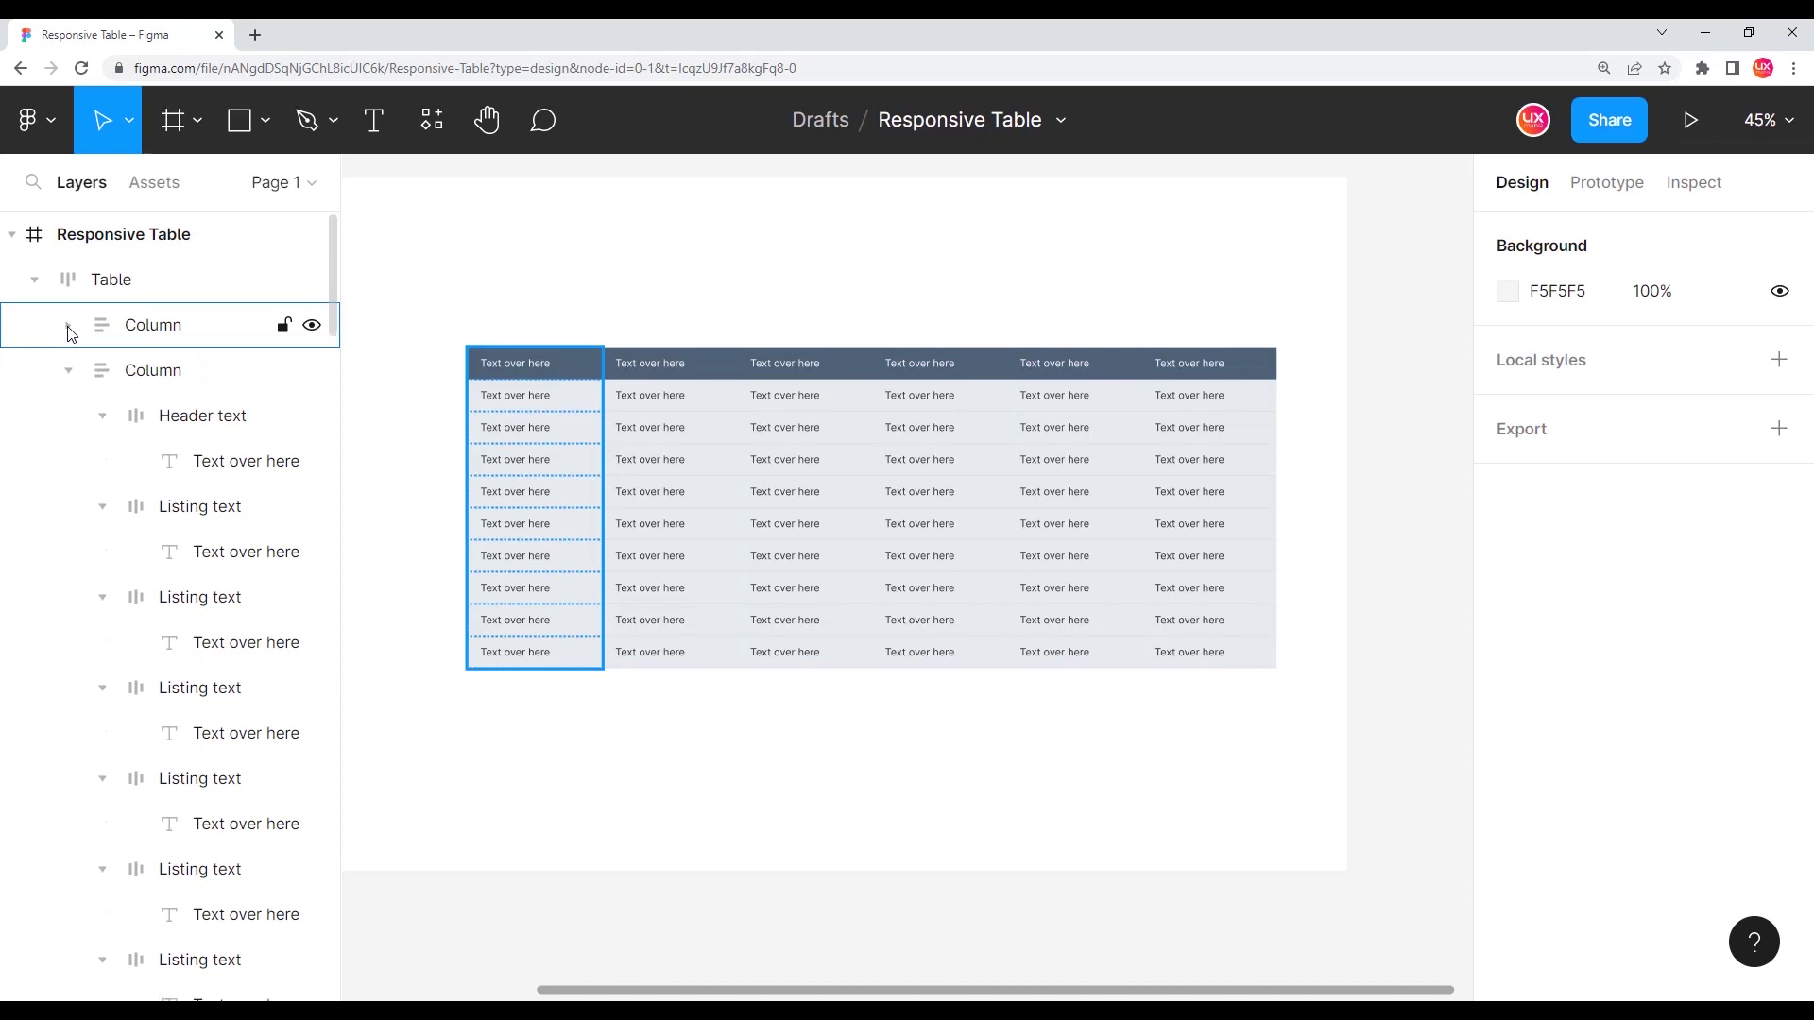
click(68, 371)
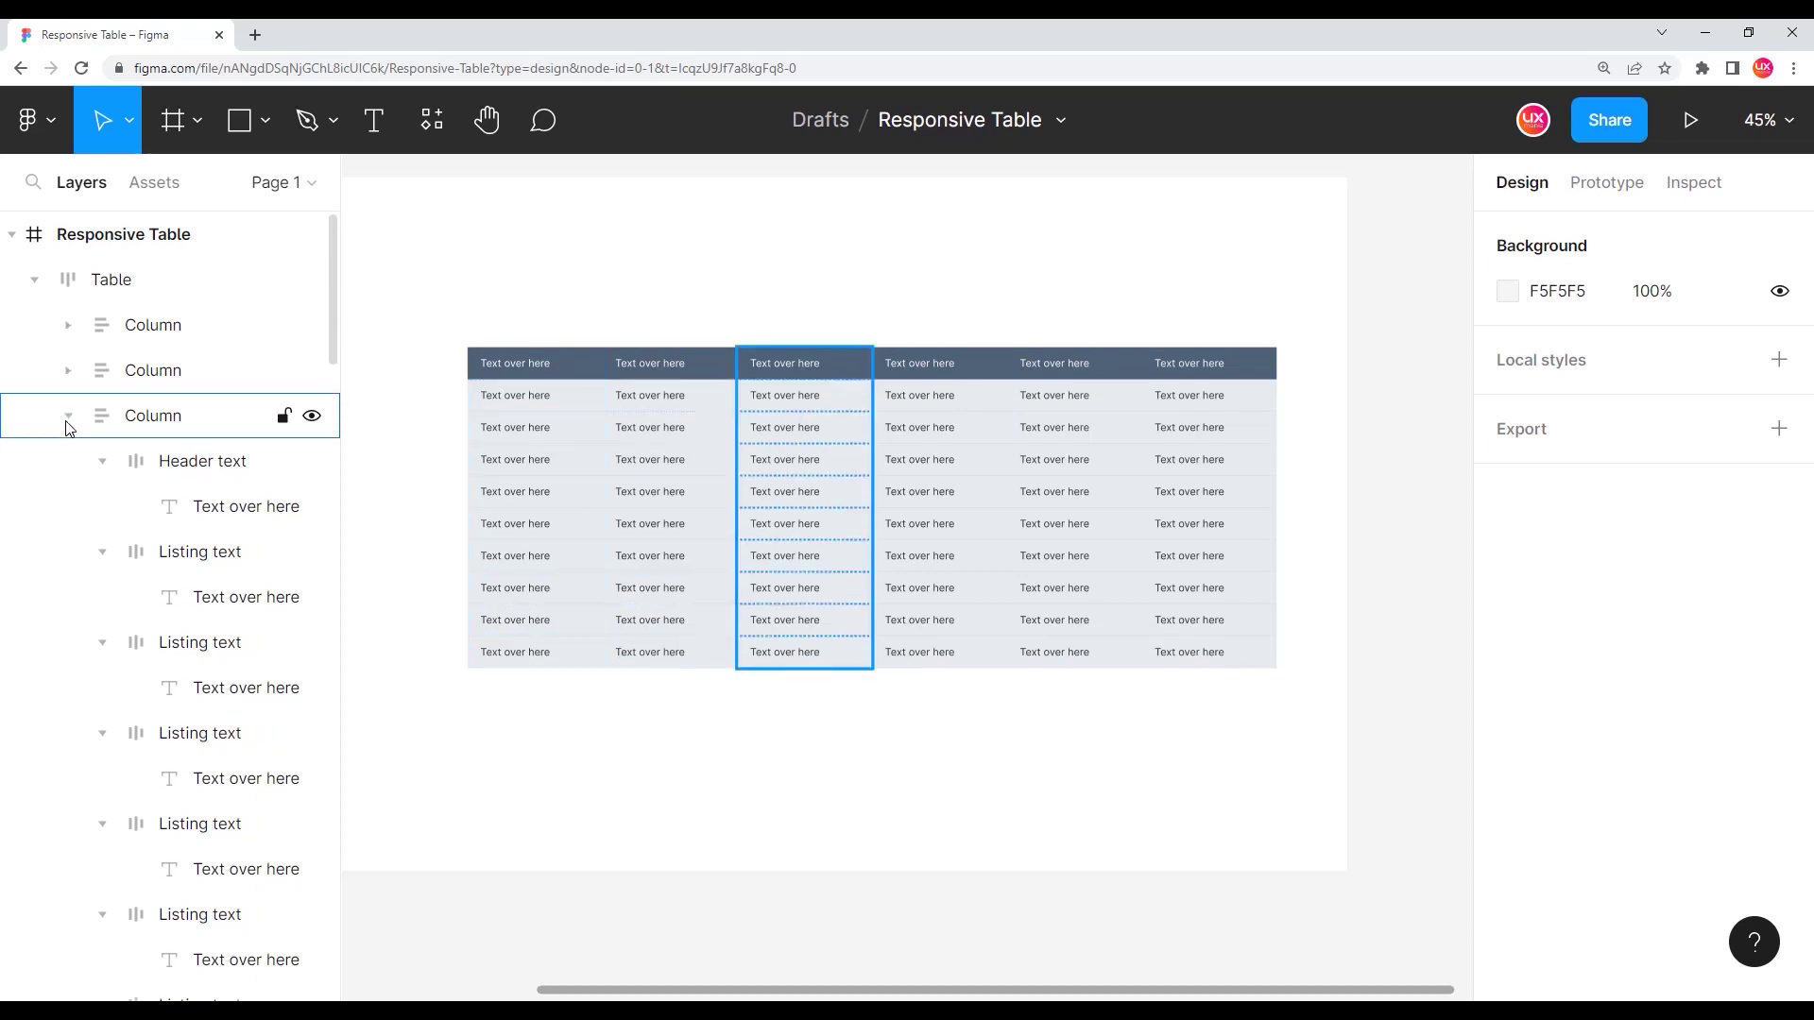
click(68, 416)
click(68, 461)
click(68, 506)
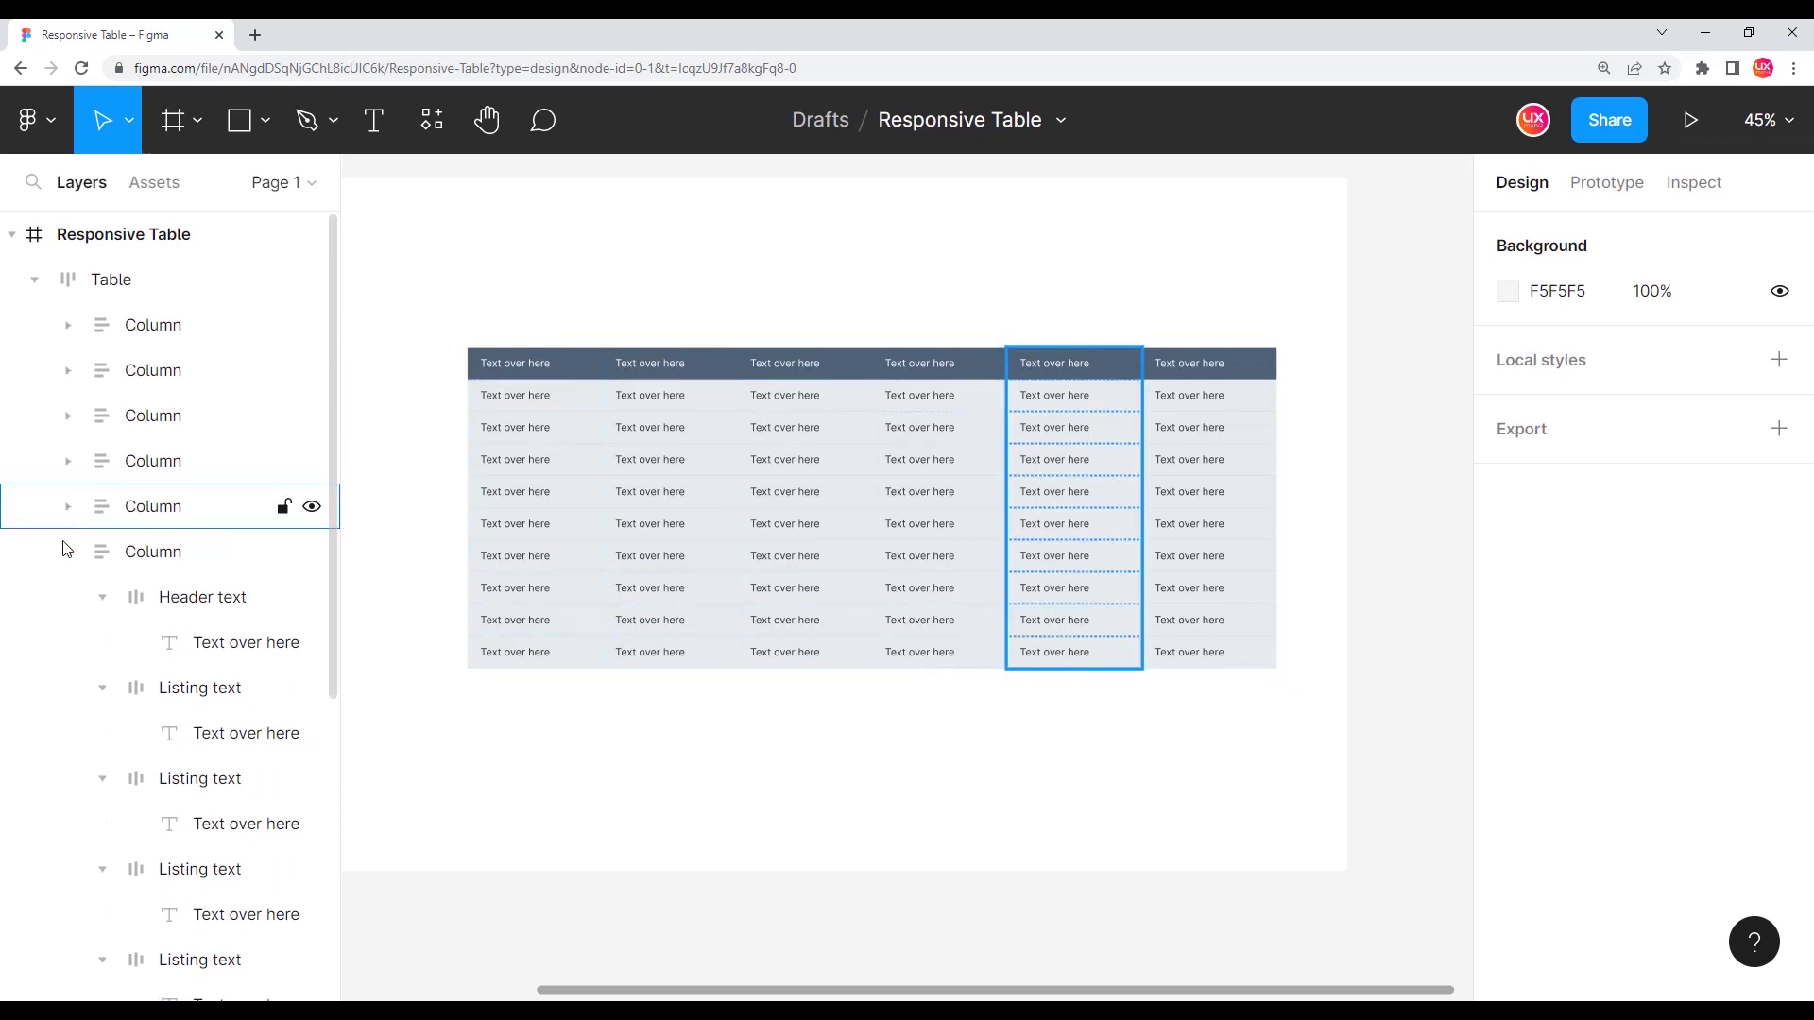
click(68, 552)
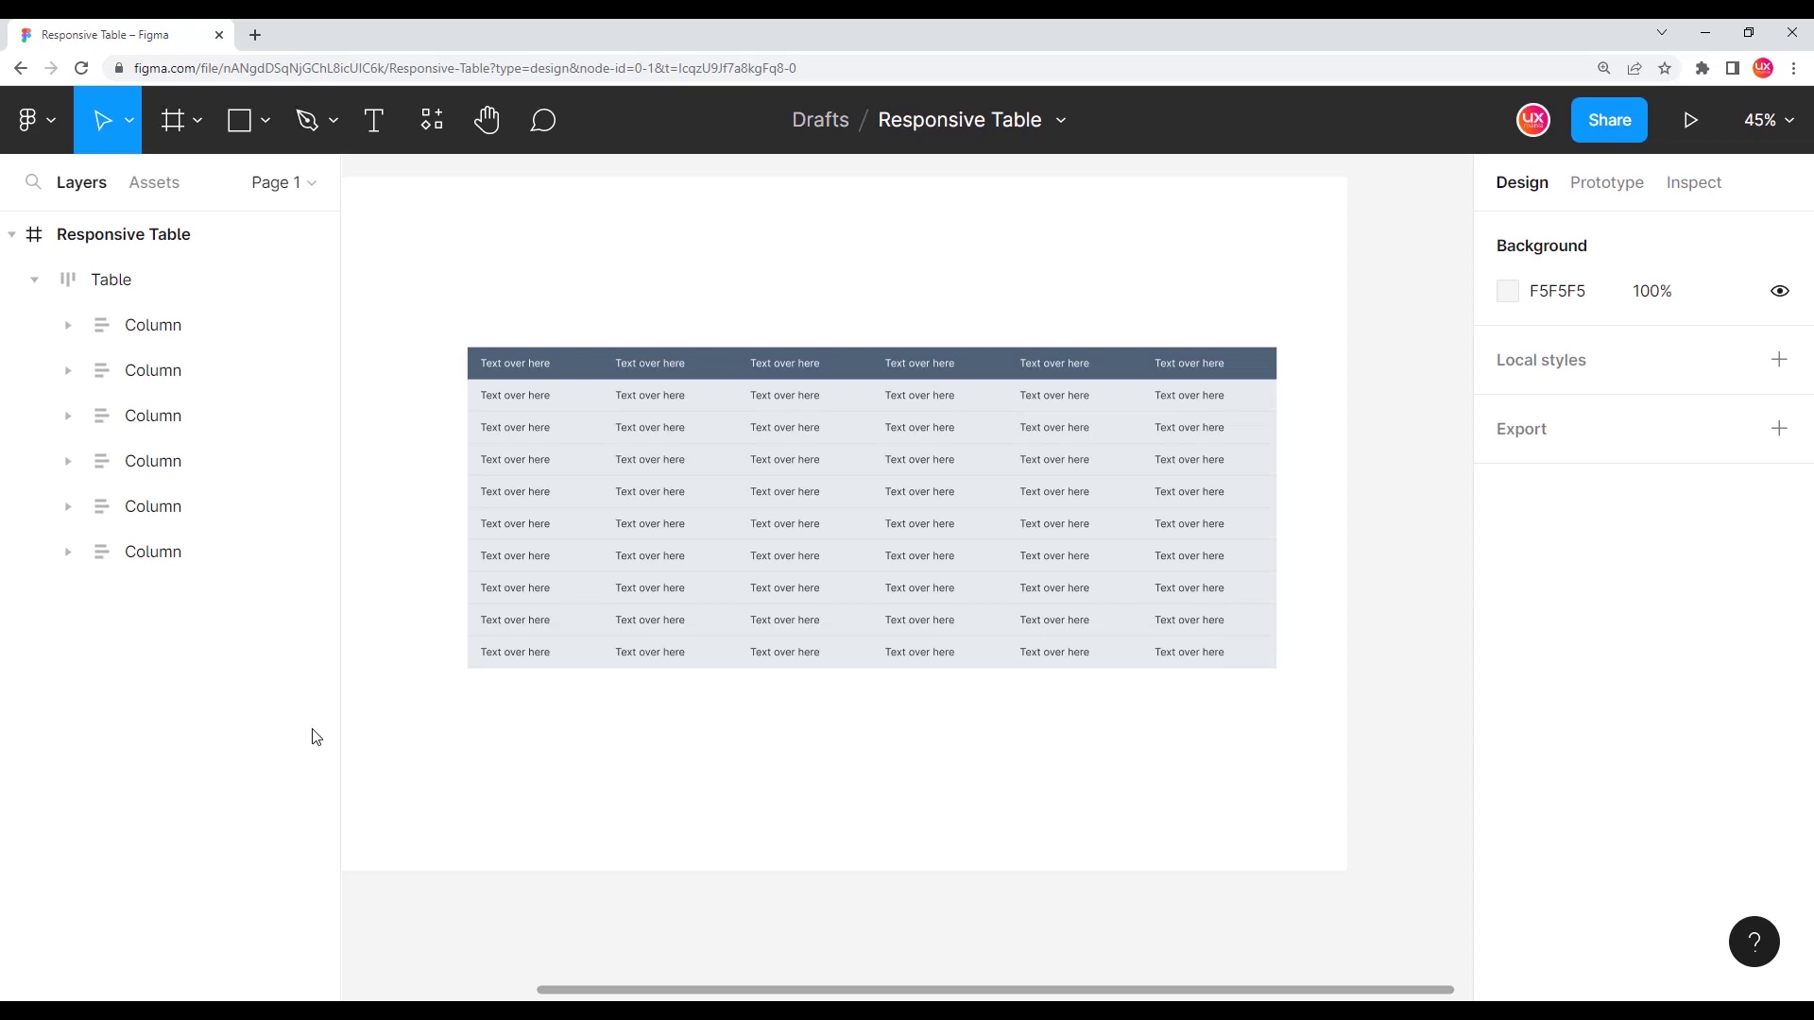
mouse_move(110, 280)
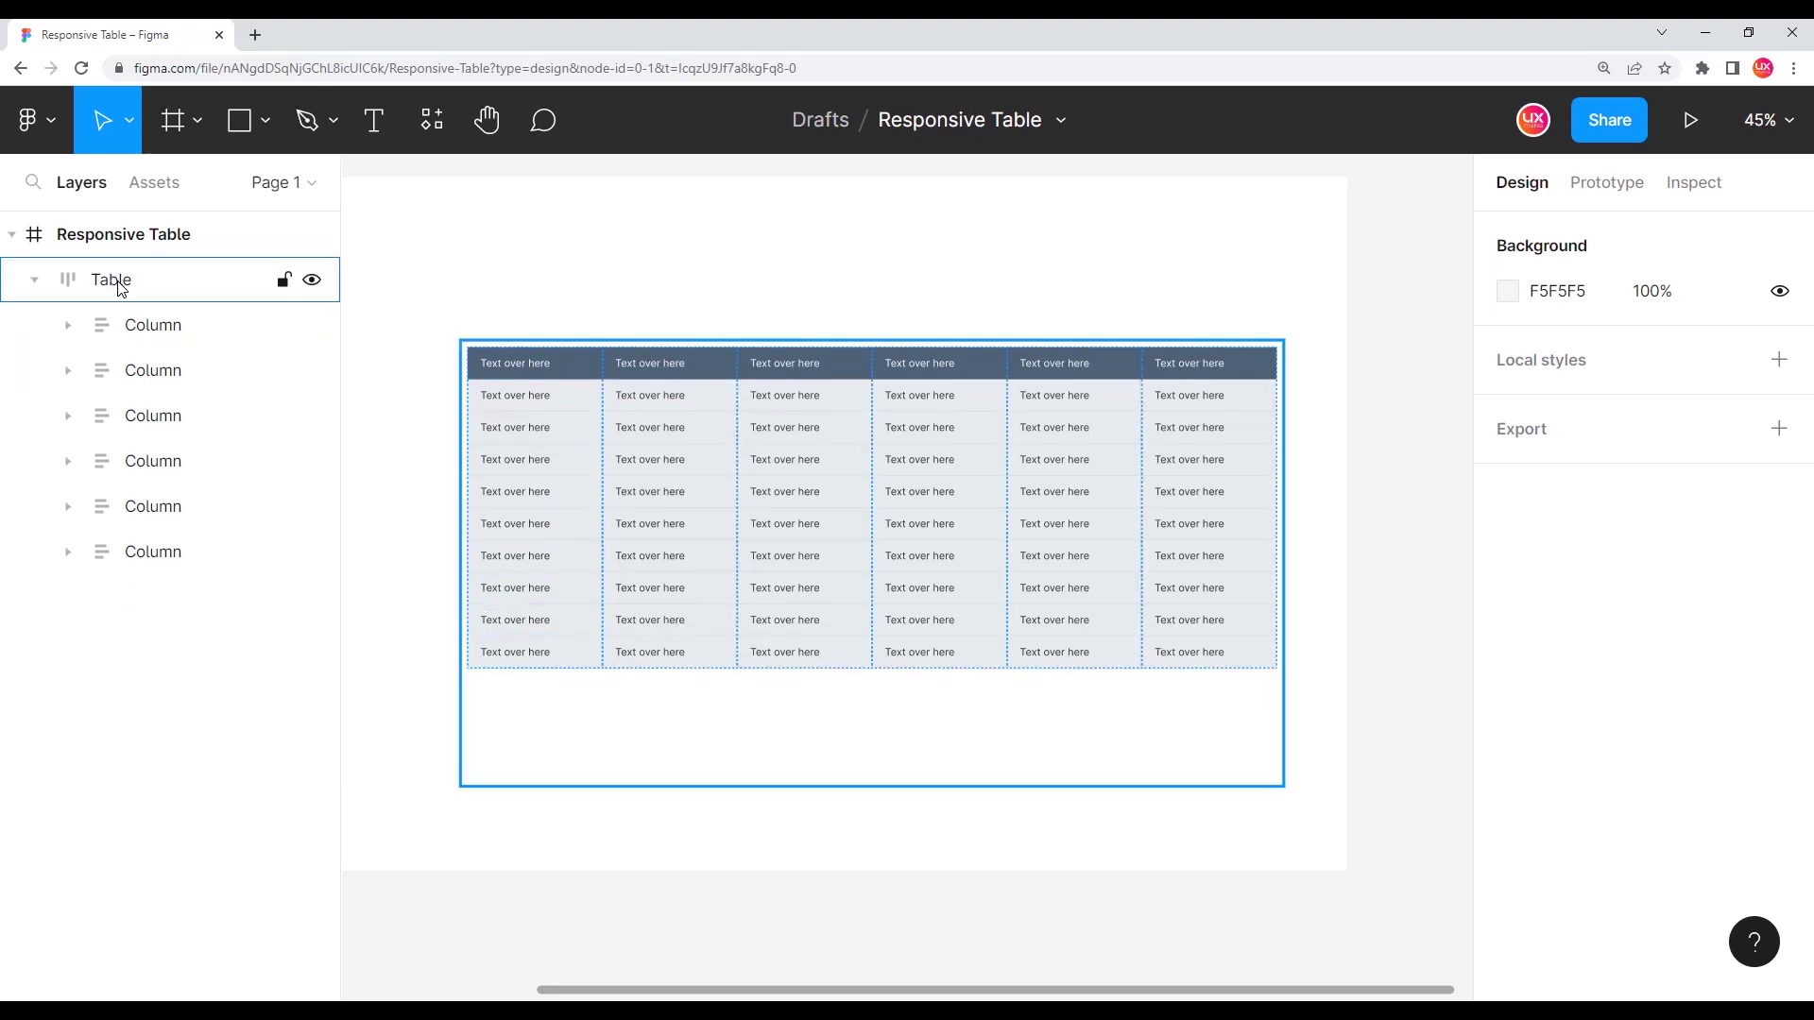
click(121, 288)
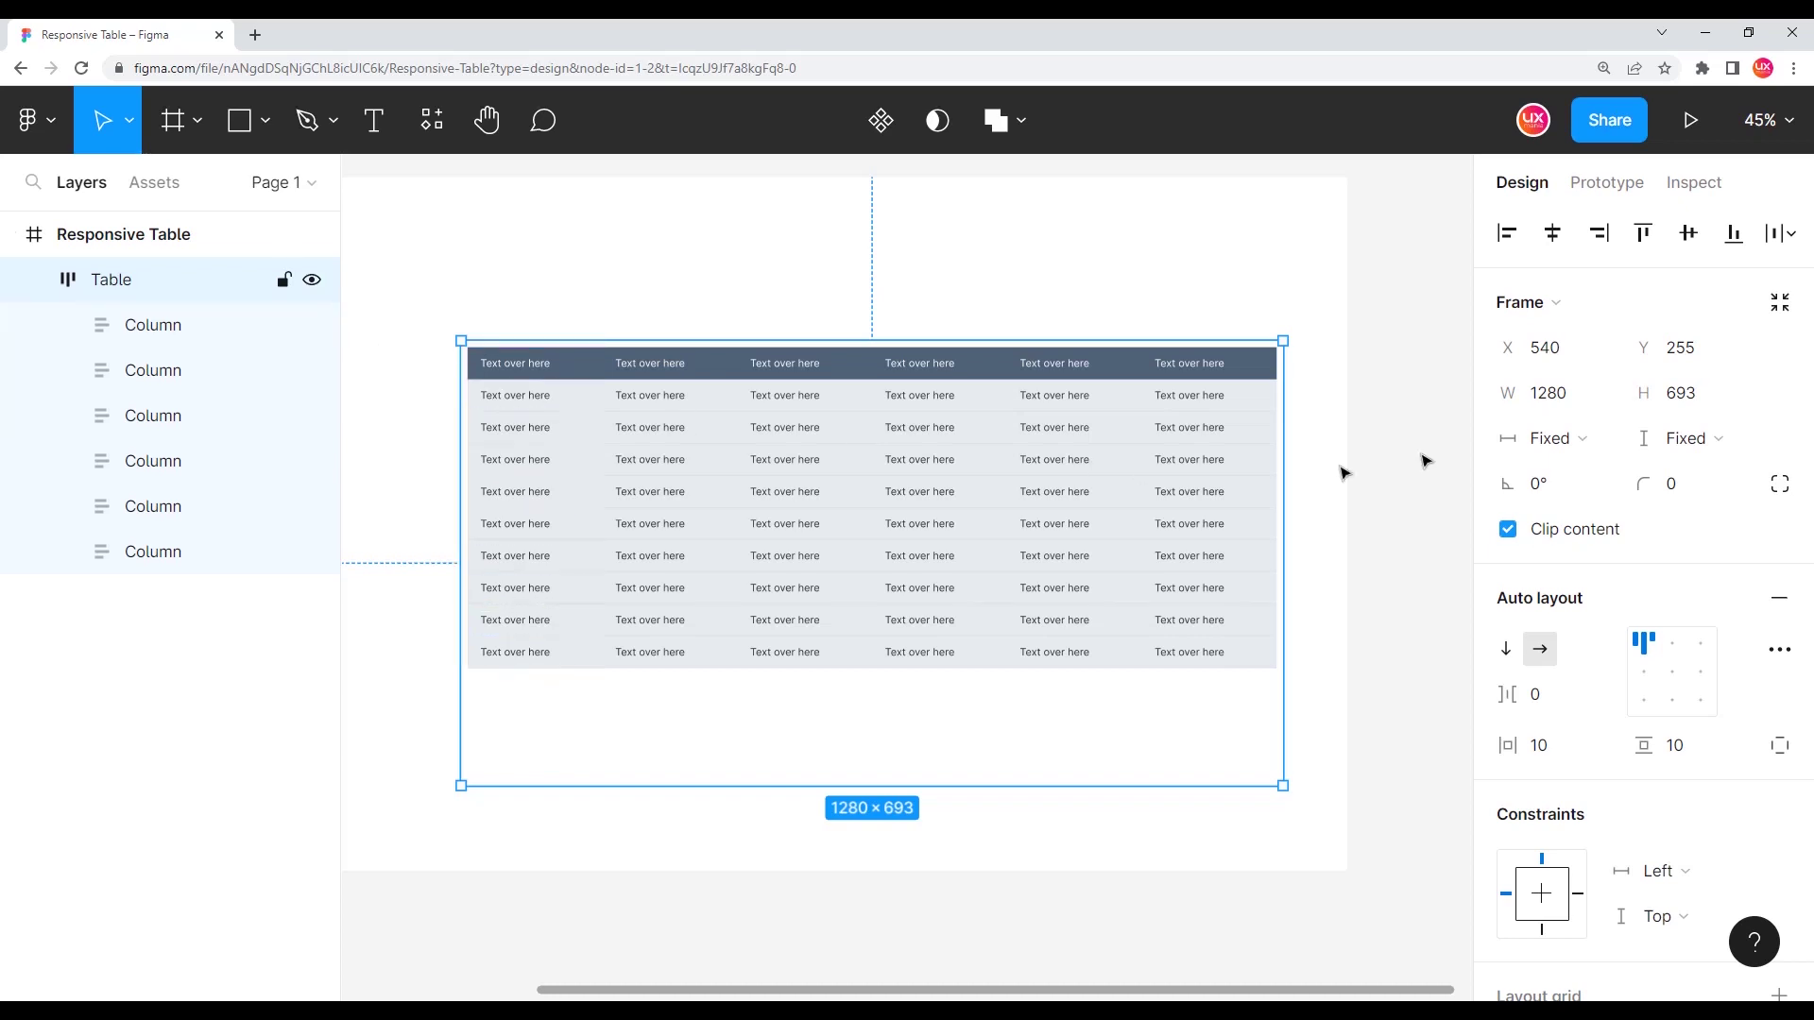
- Set the Table frame's vertical resizing to Hug contents so it fits its rows at 520 tall
click(1734, 447)
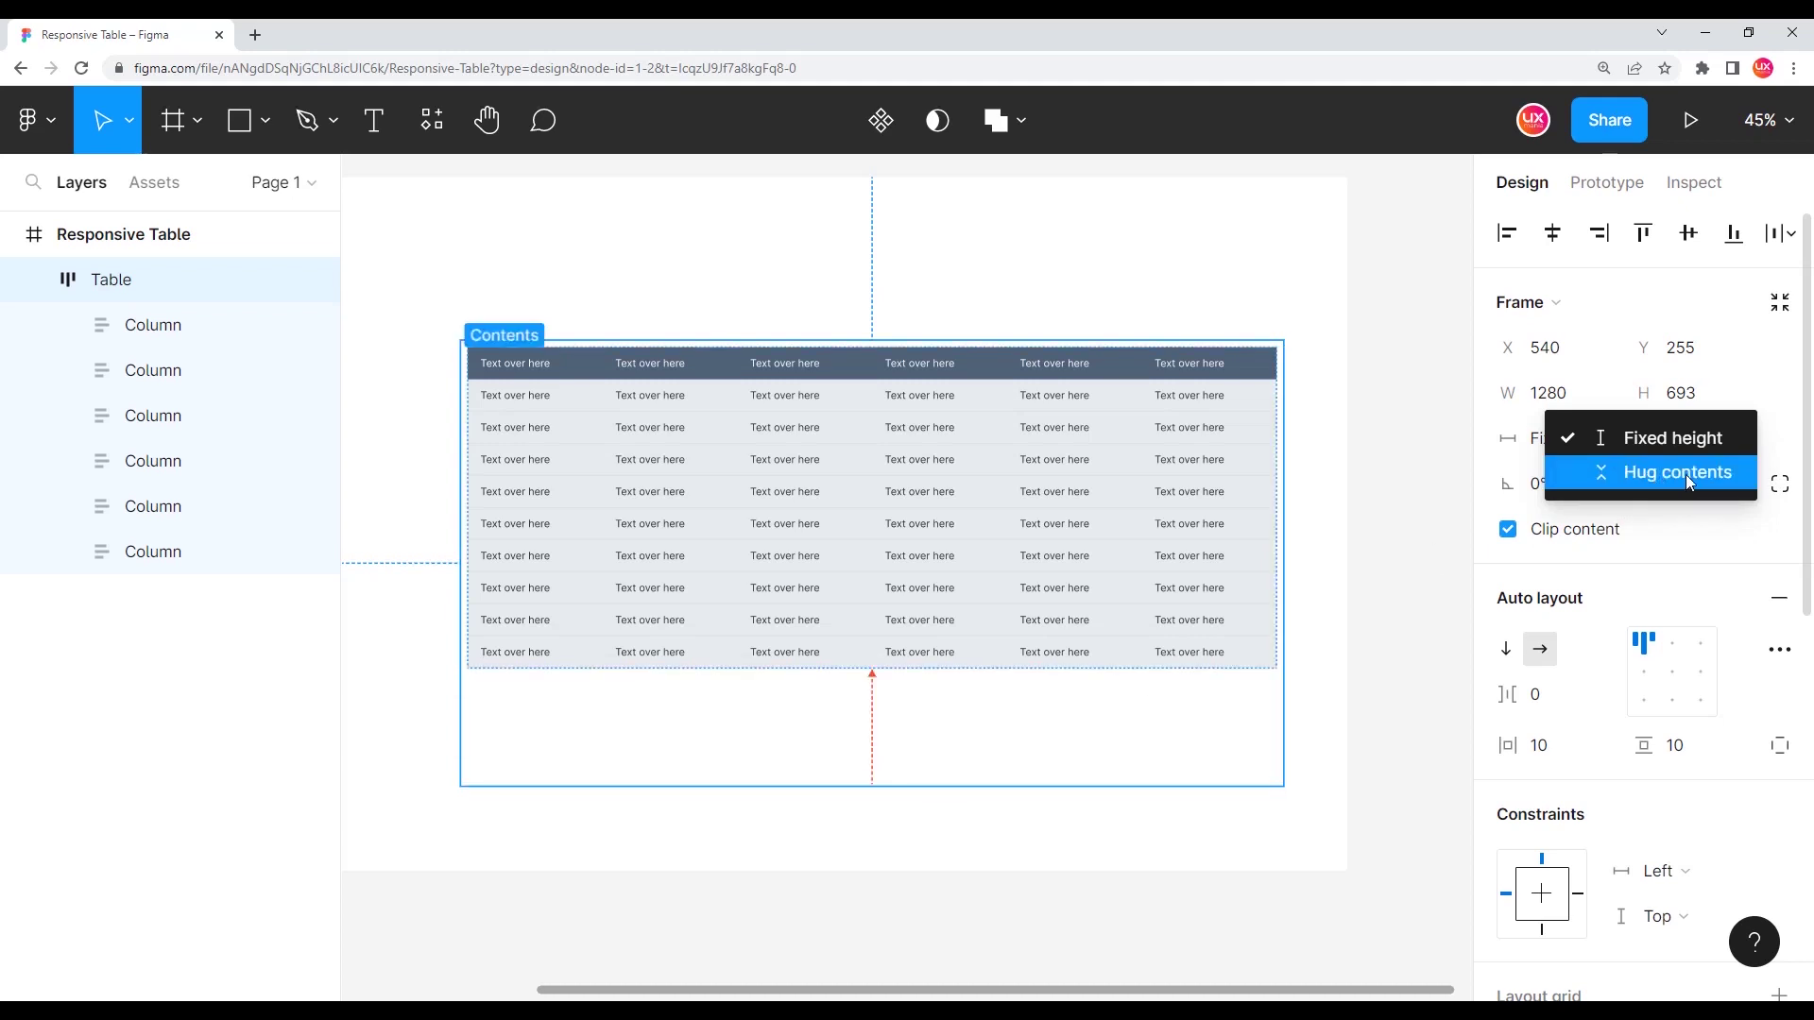
click(1712, 472)
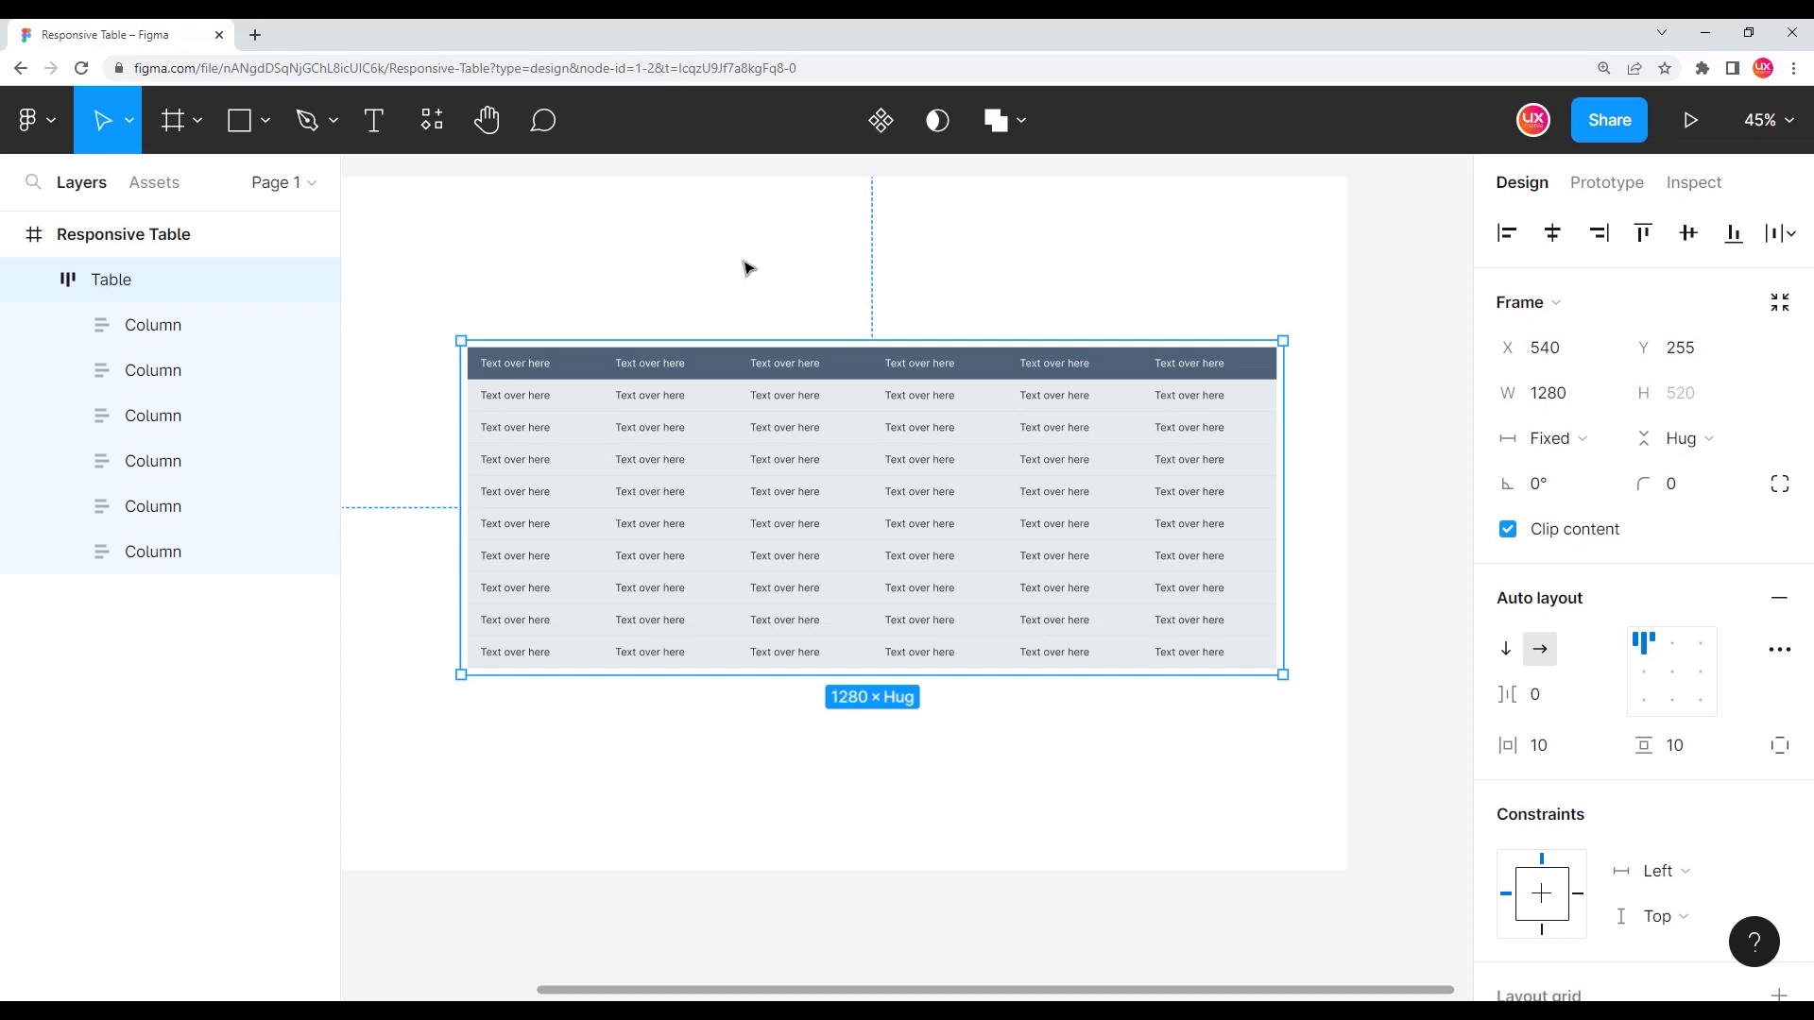
click(501, 248)
click(101, 284)
- Widen the Table to about 1322 and reposition it within the Responsive Table frame
mouse_move(1239, 536)
mouse_down()
mouse_move(1143, 531)
mouse_move(1307, 529)
mouse_move(1121, 526)
mouse_move(1341, 556)
mouse_move(1199, 563)
mouse_move(1406, 575)
mouse_move(1154, 579)
mouse_move(1336, 587)
mouse_move(1187, 587)
mouse_move(1307, 596)
mouse_up()
scroll(939, 494, up, 3)
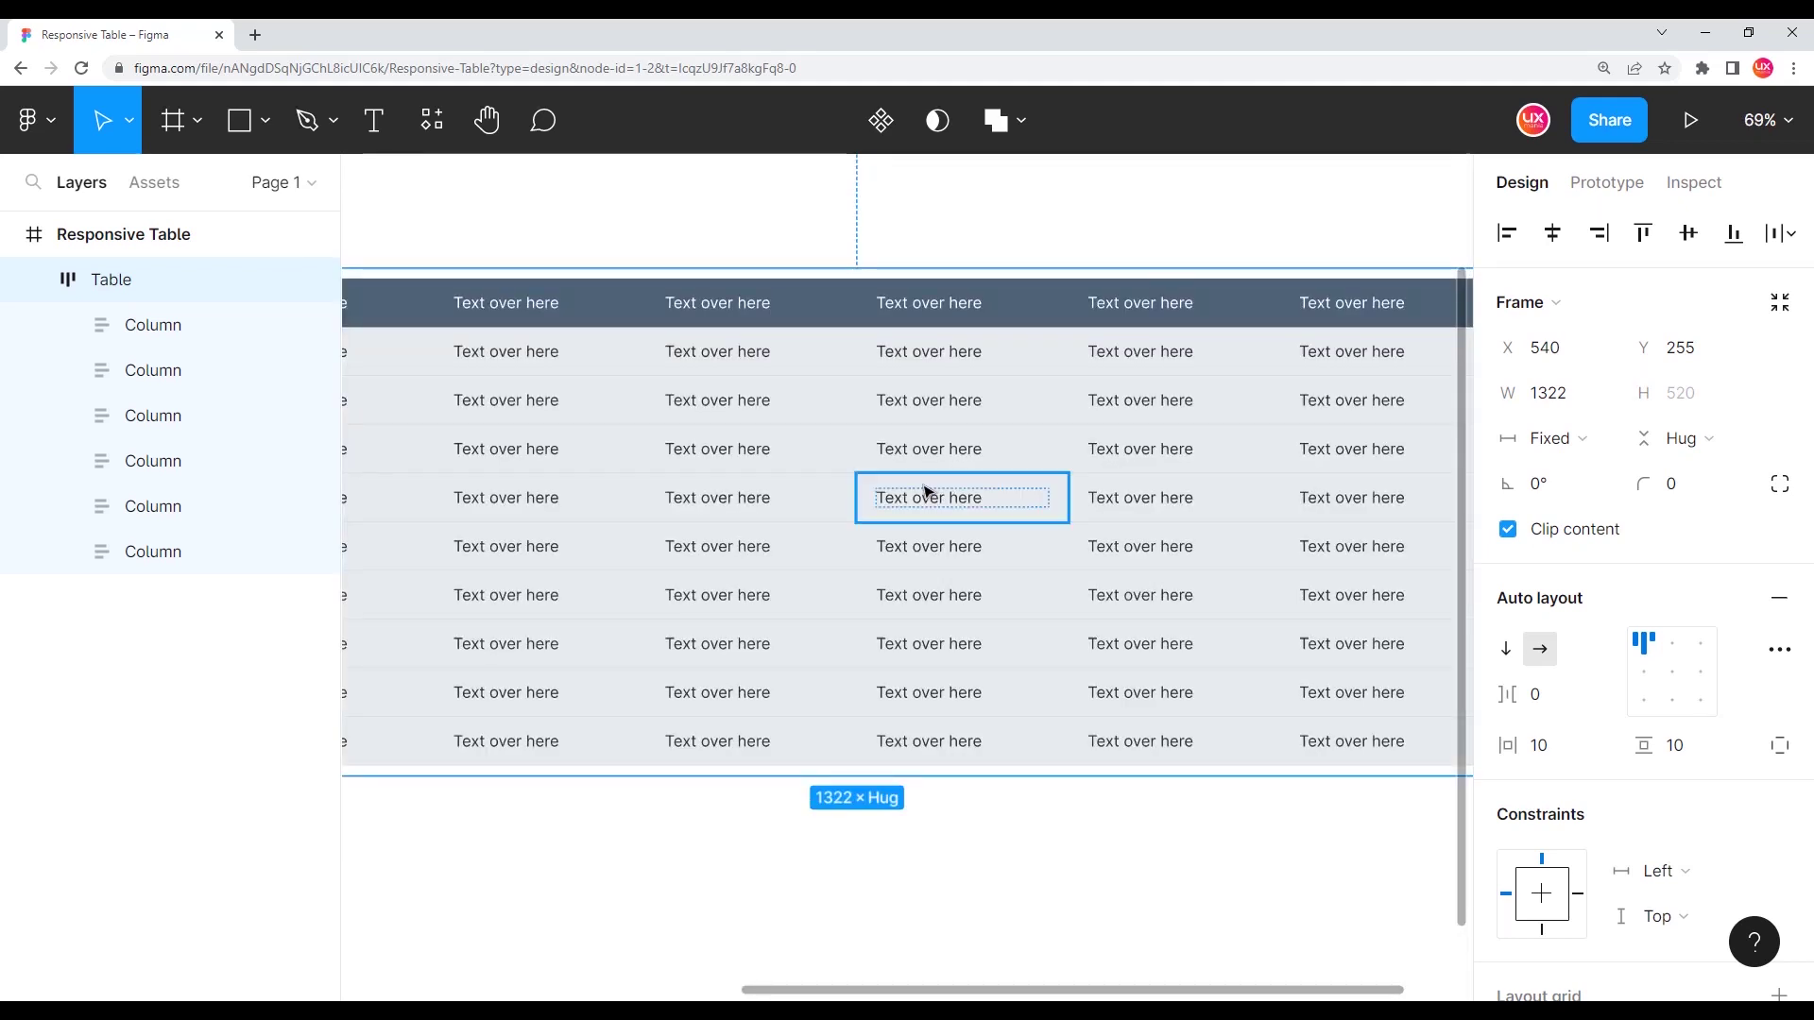
scroll(926, 492, down, 3)
scroll(926, 491, down, 1)
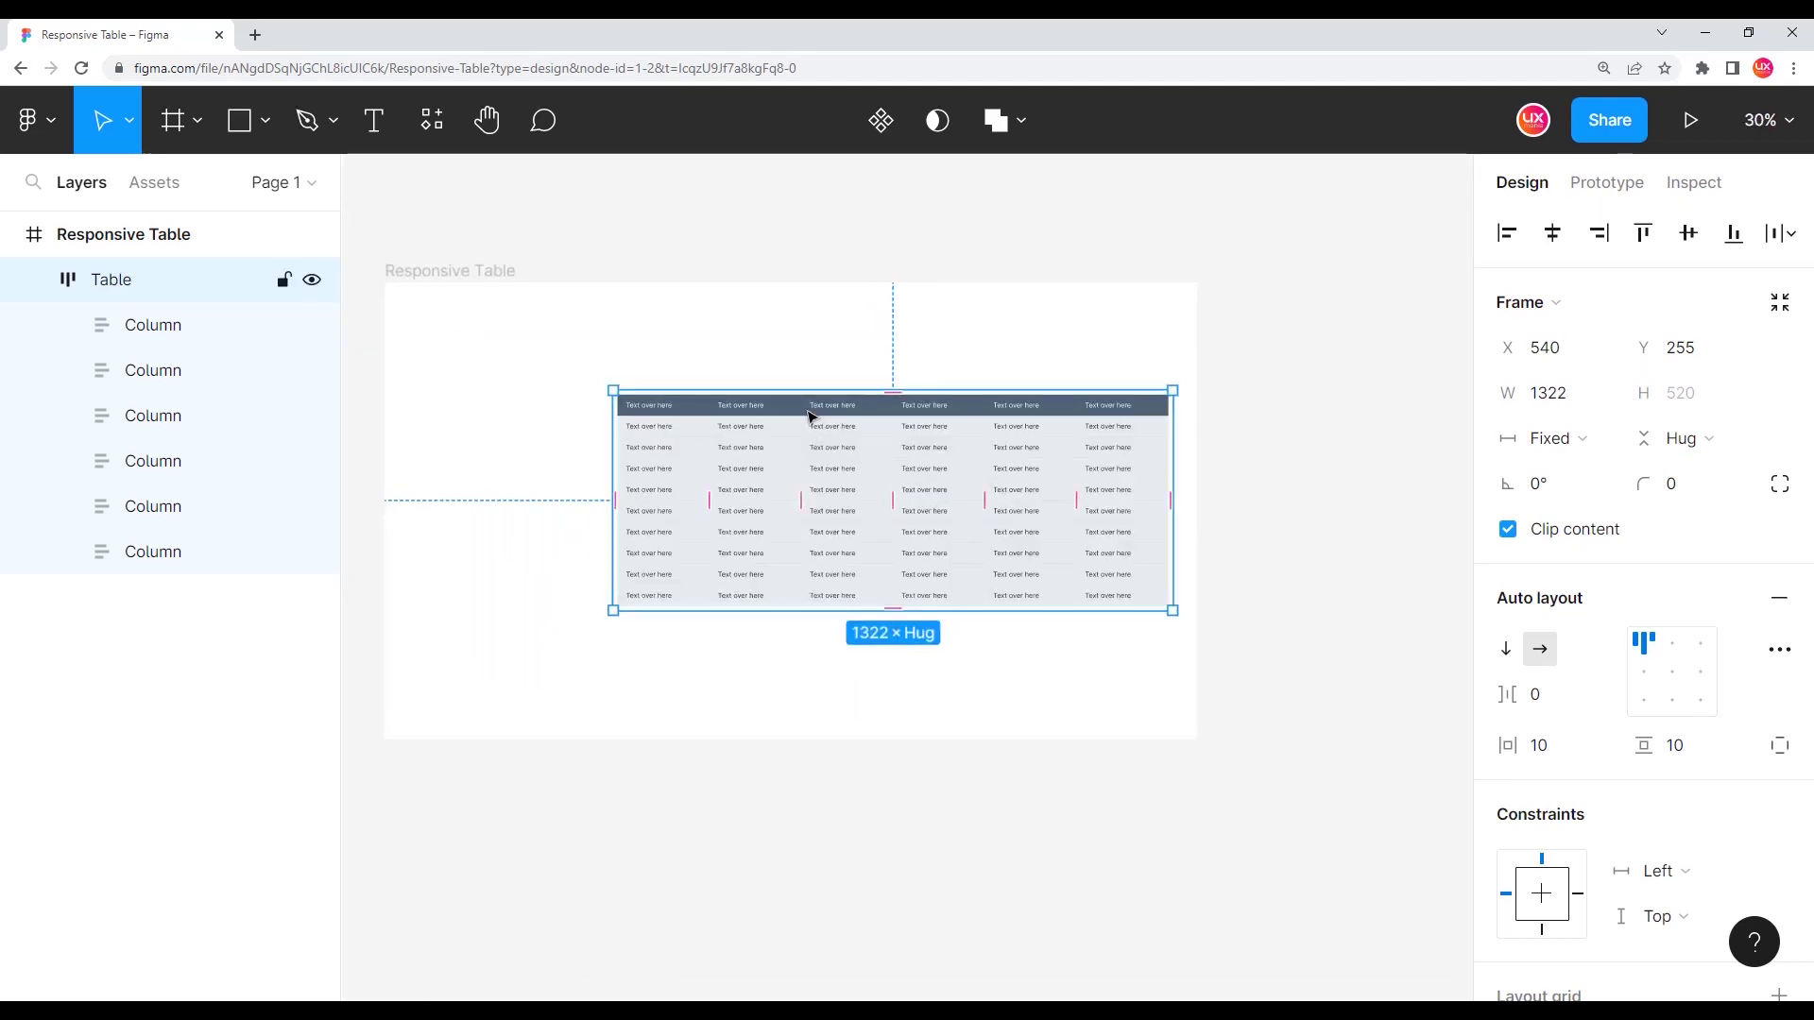
drag(806, 415, 766, 436)
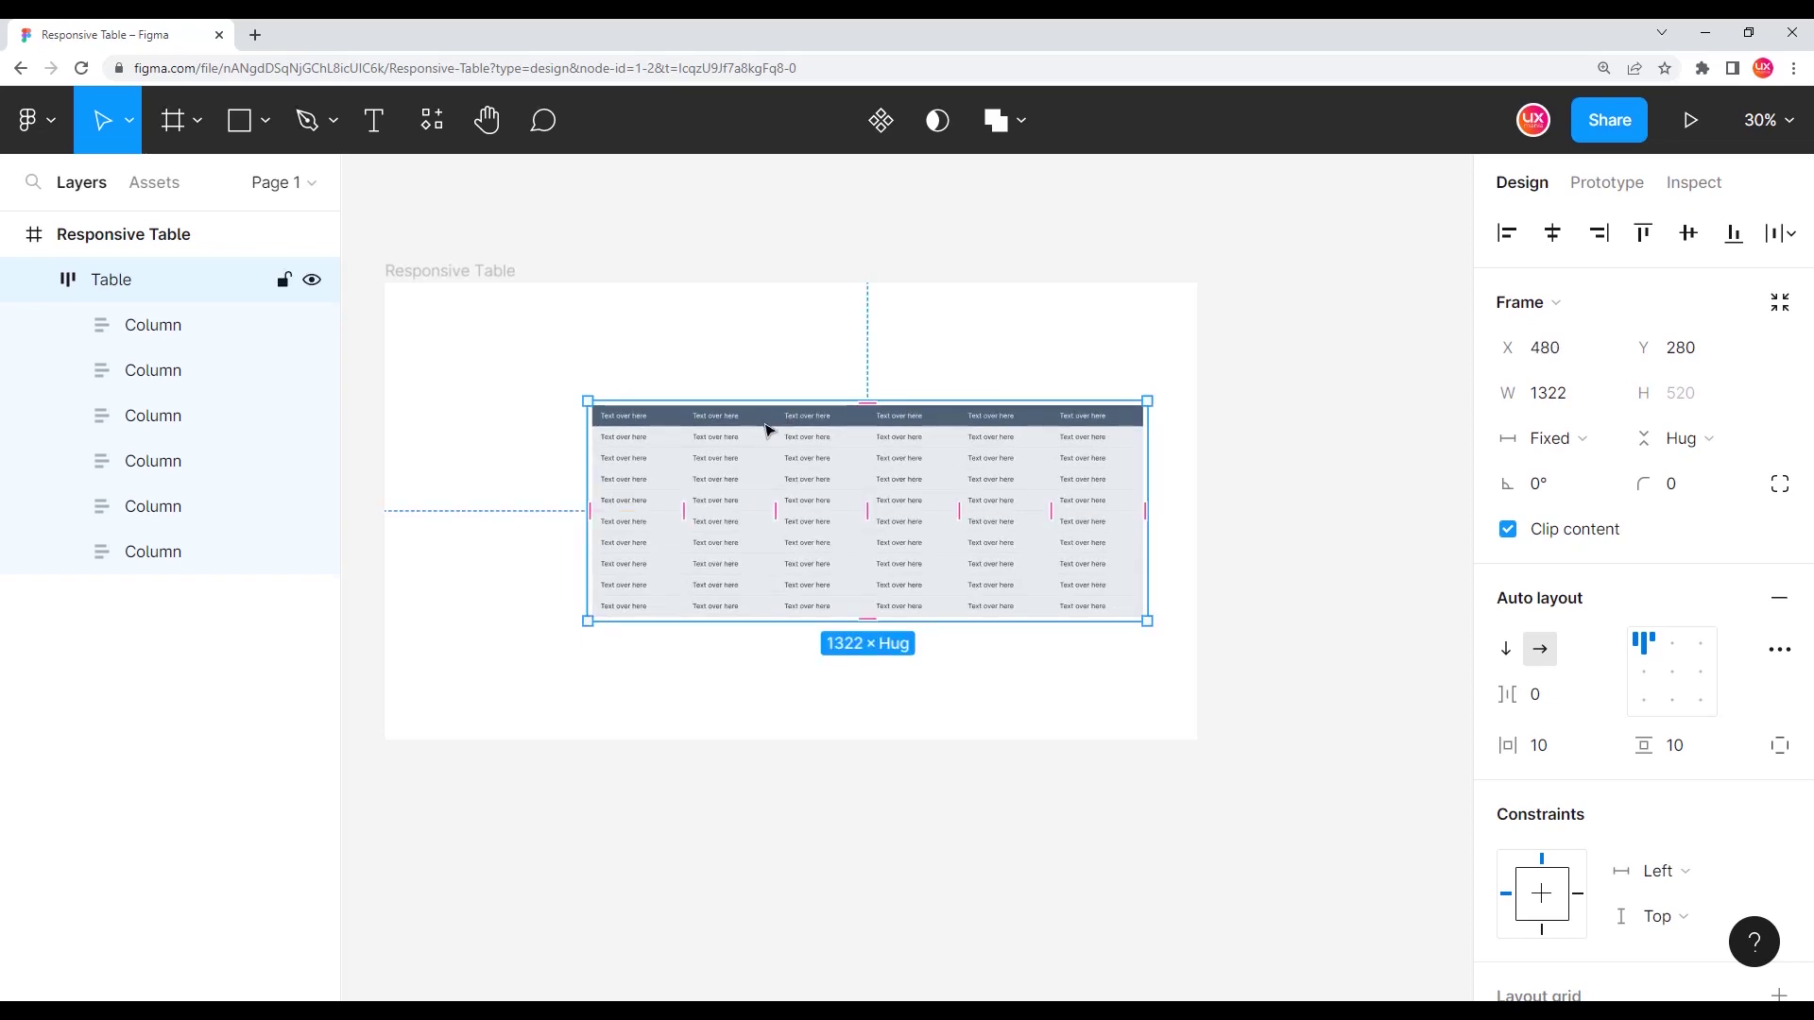
drag(1145, 511, 1152, 518)
click(822, 352)
click(799, 416)
- Widen the Responsive Table frame to 1979, showing the Table stays 1322 wide under Left/Top constraints
click(478, 274)
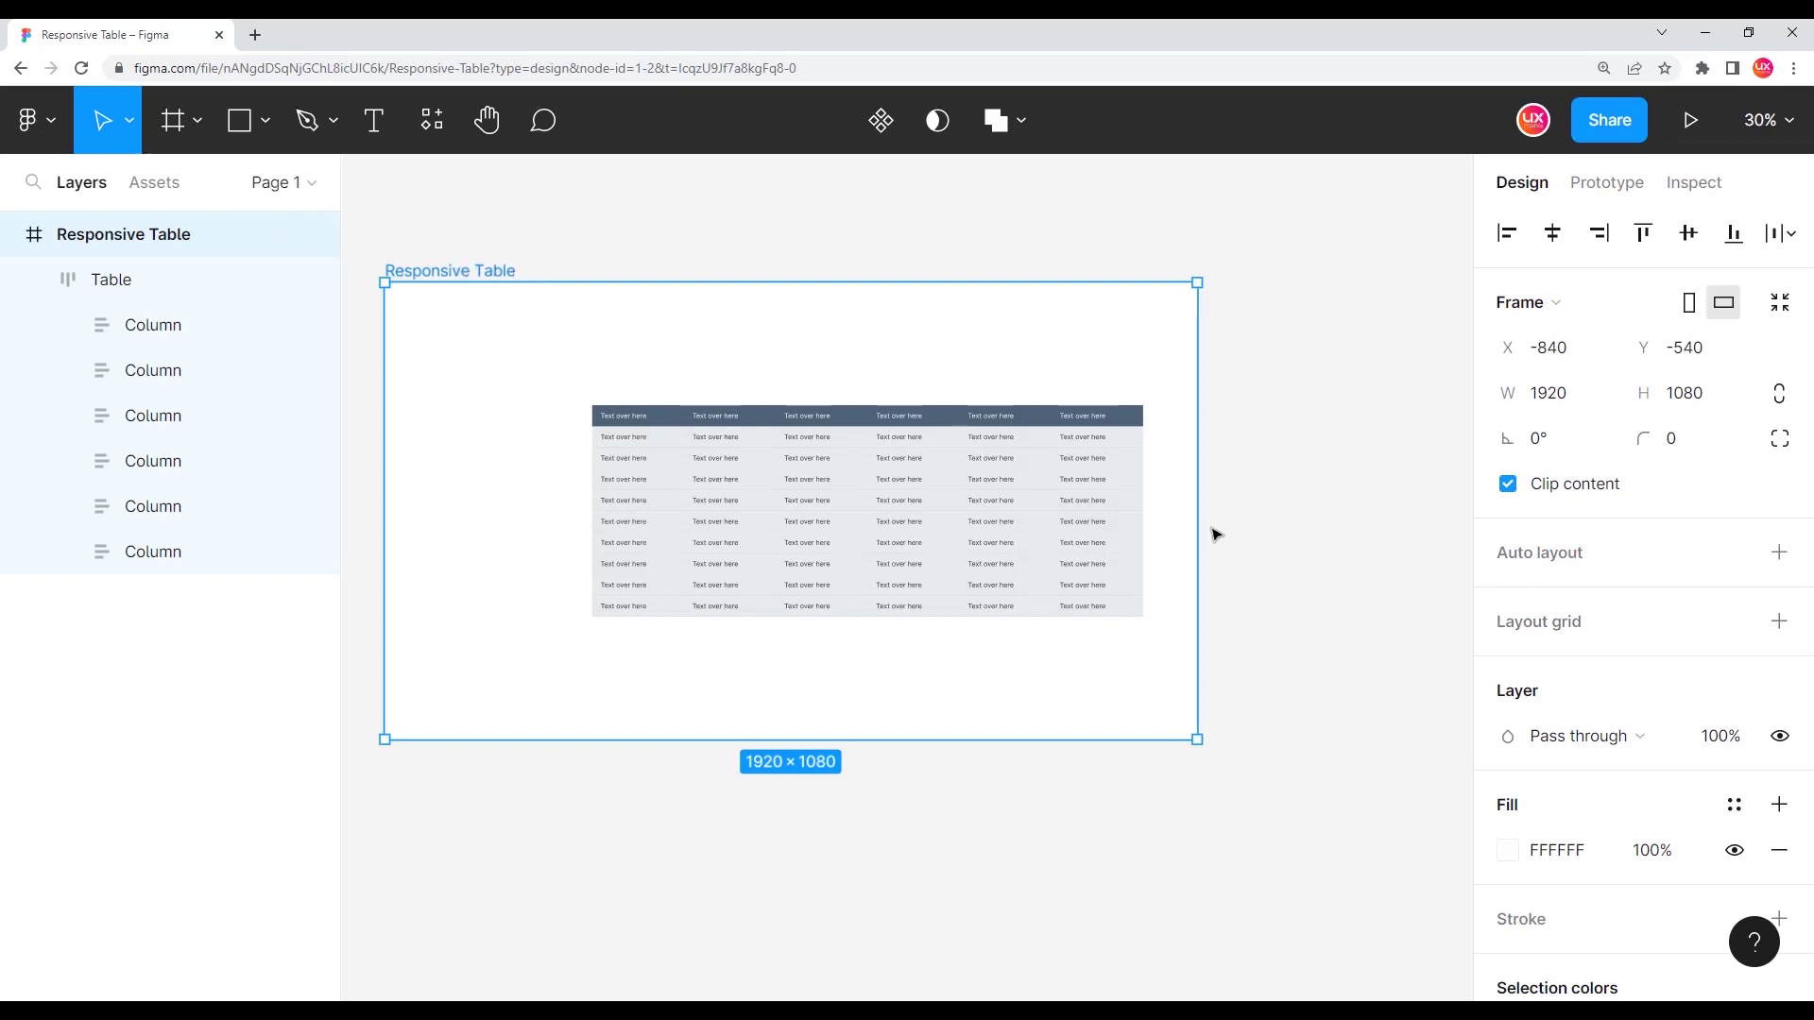
mouse_move(1202, 526)
mouse_down()
mouse_move(901, 530)
mouse_move(1175, 556)
mouse_up()
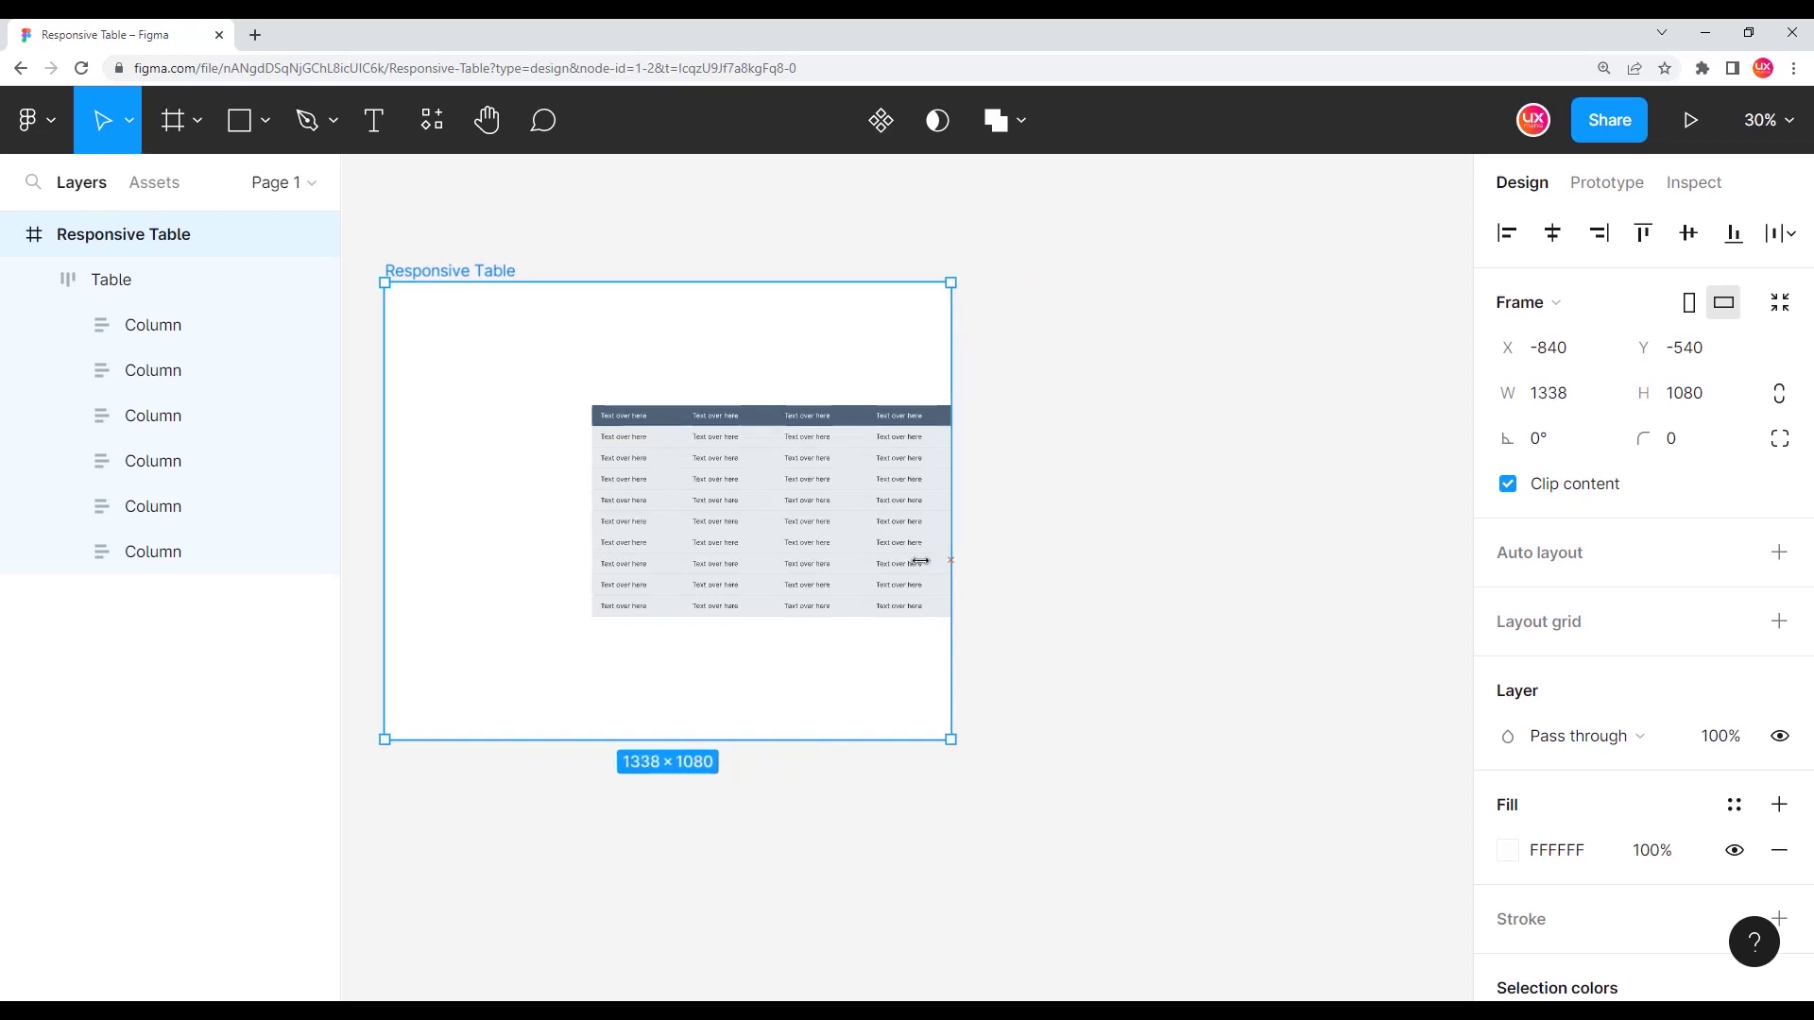
mouse_move(1175, 556)
mouse_down()
mouse_move(1100, 565)
mouse_move(908, 513)
mouse_move(1222, 576)
mouse_up()
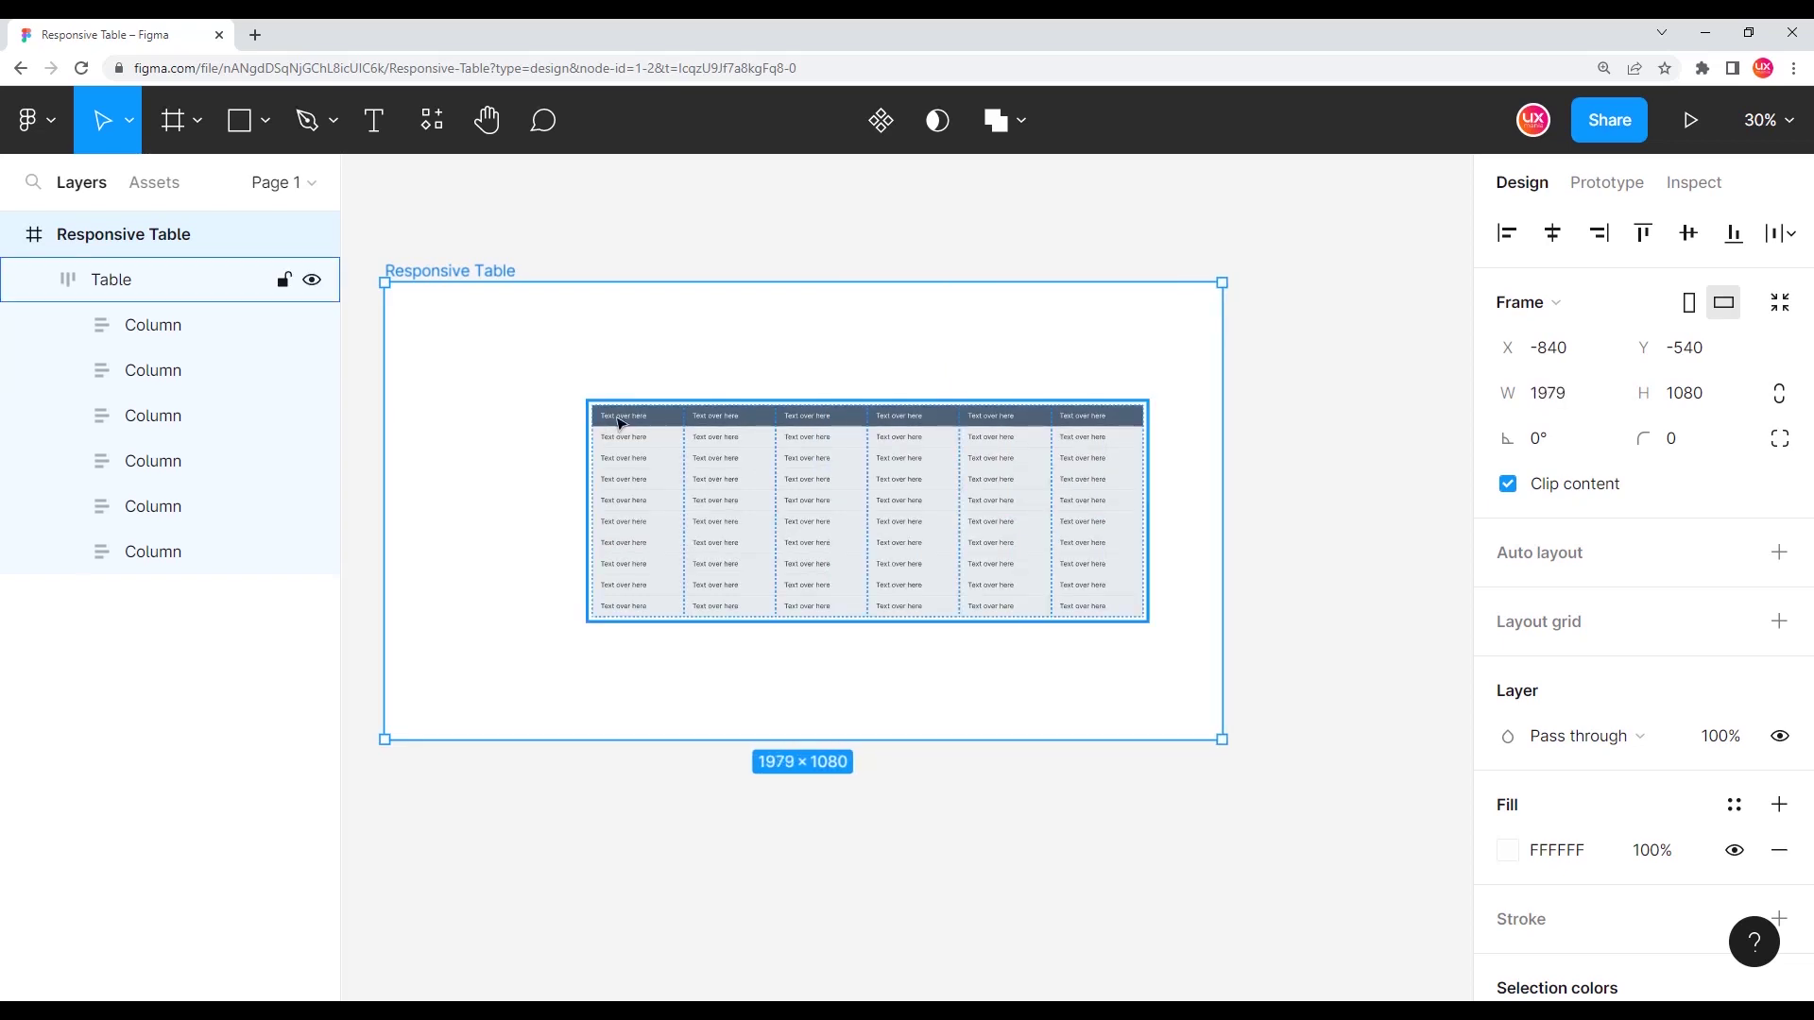
click(170, 279)
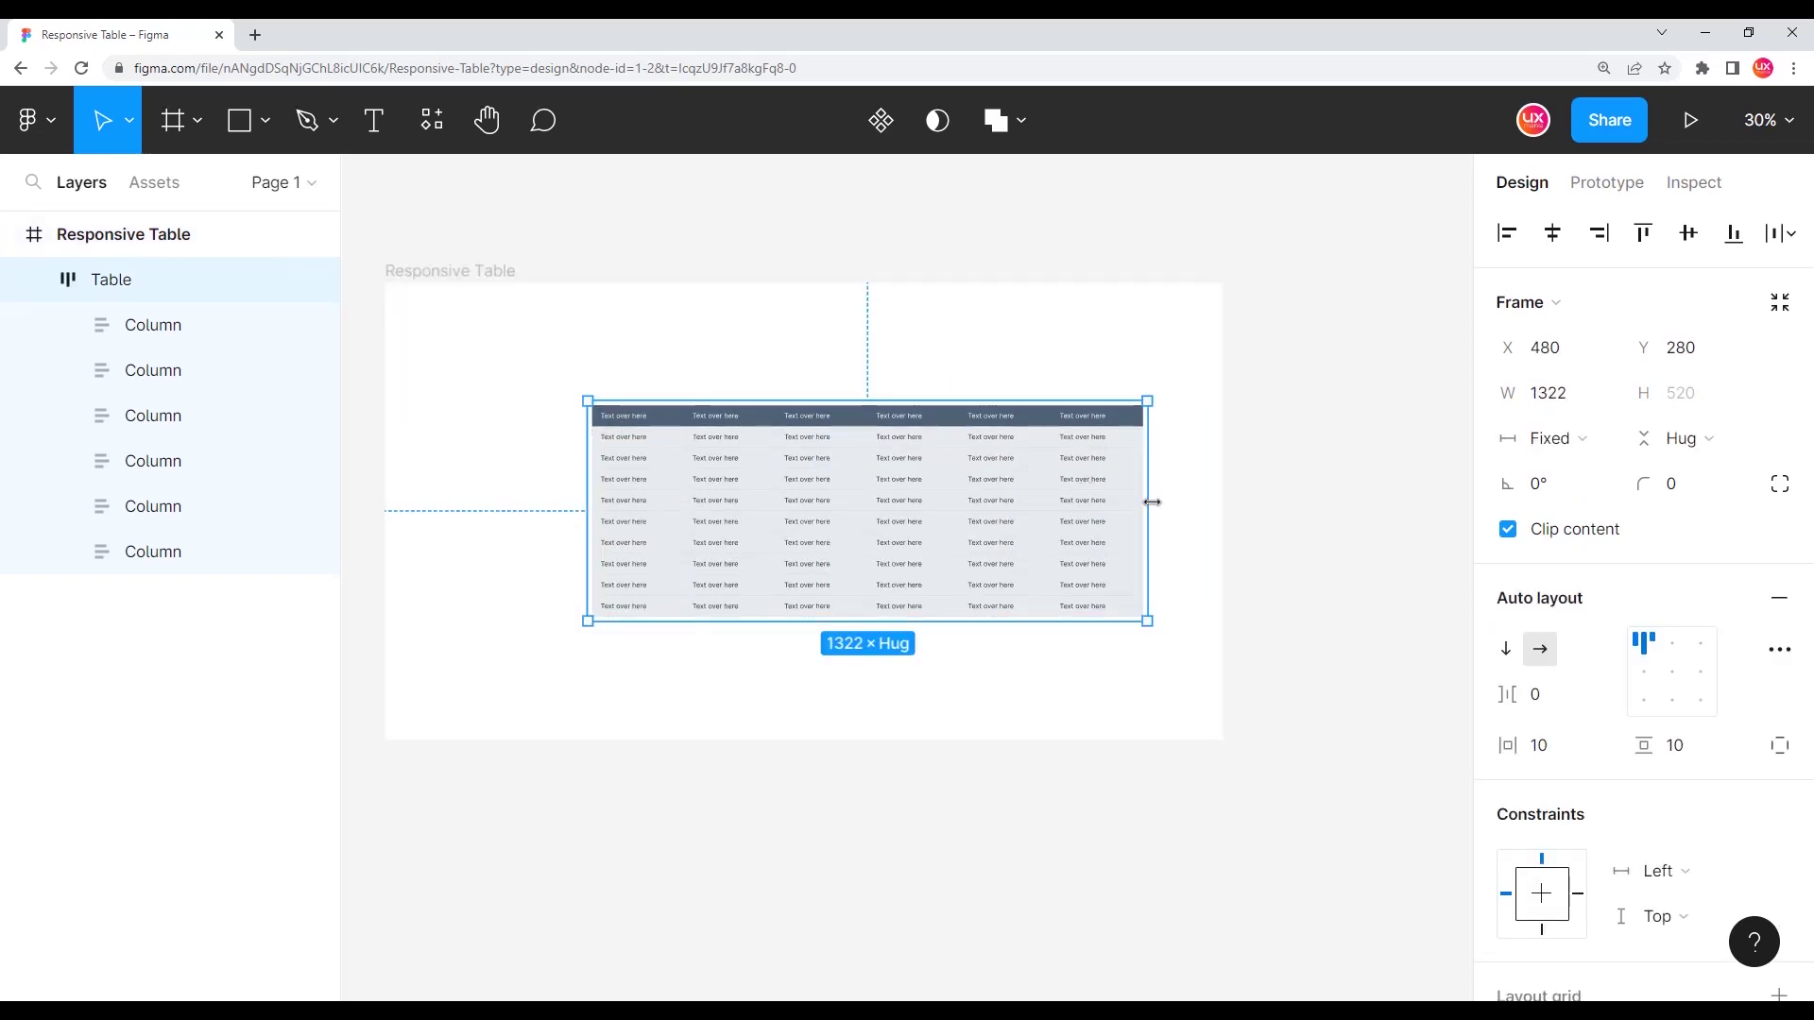
drag(1124, 509, 1168, 515)
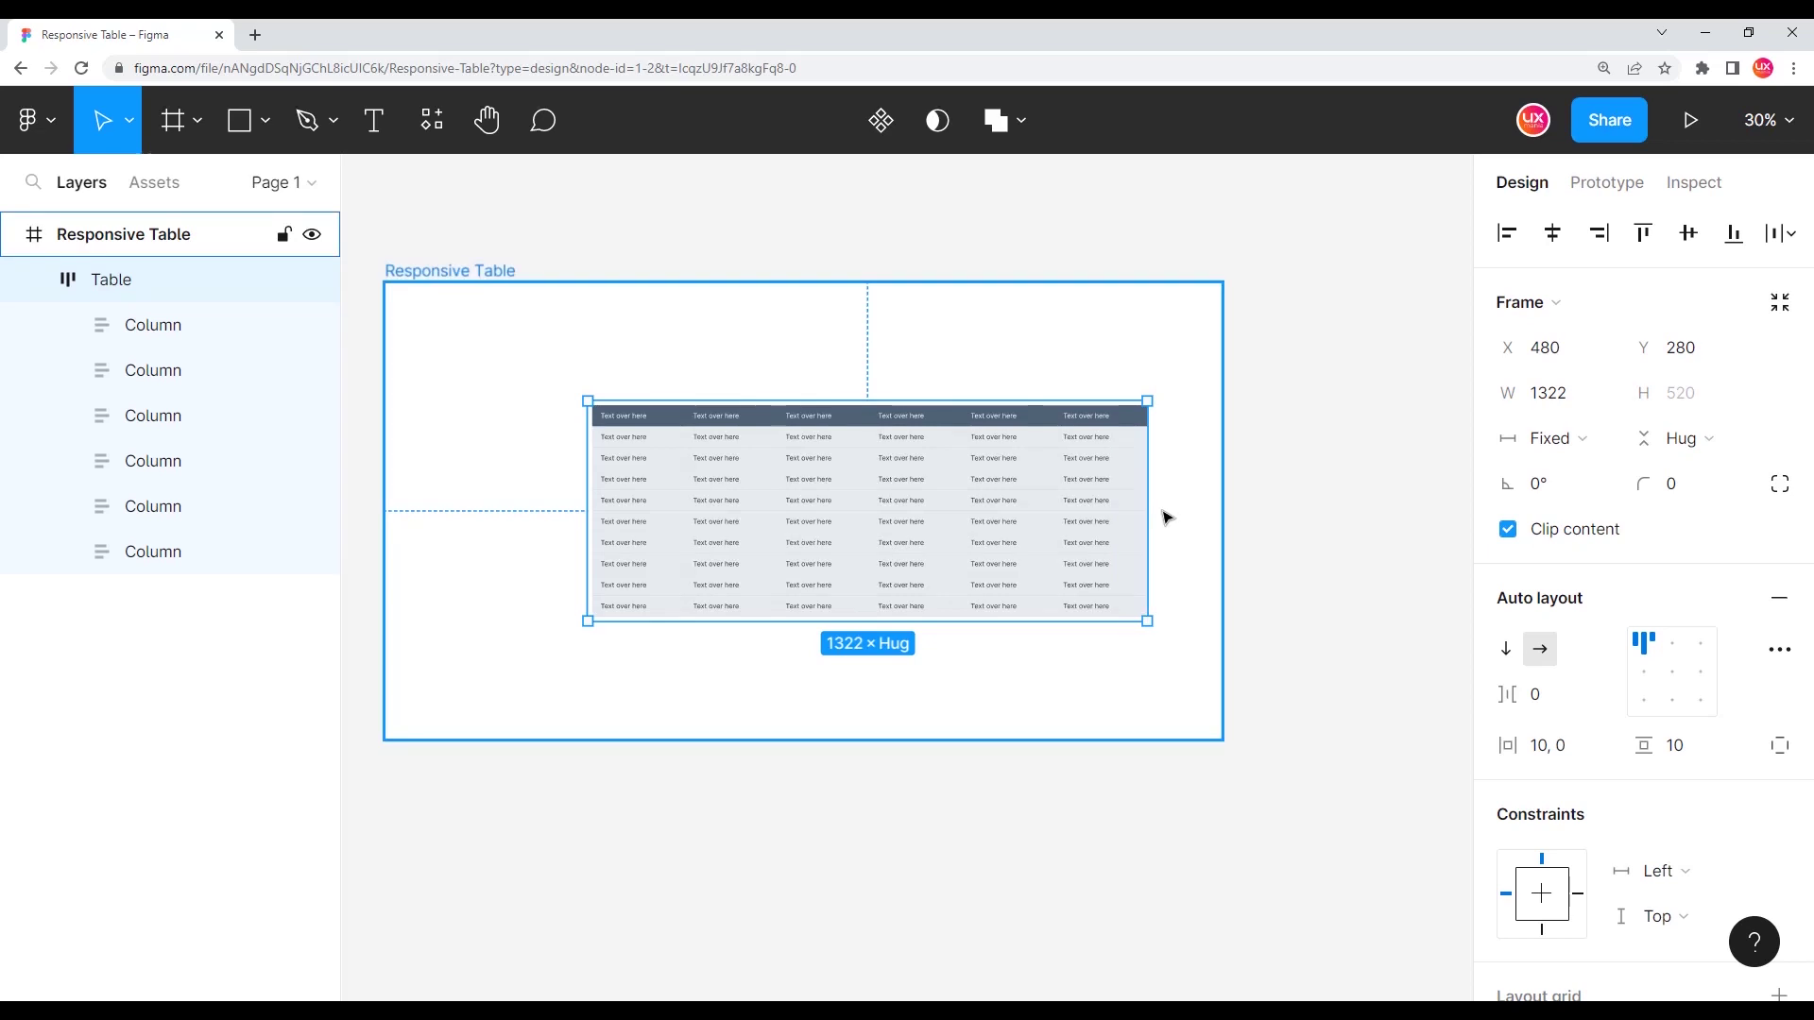
click(595, 296)
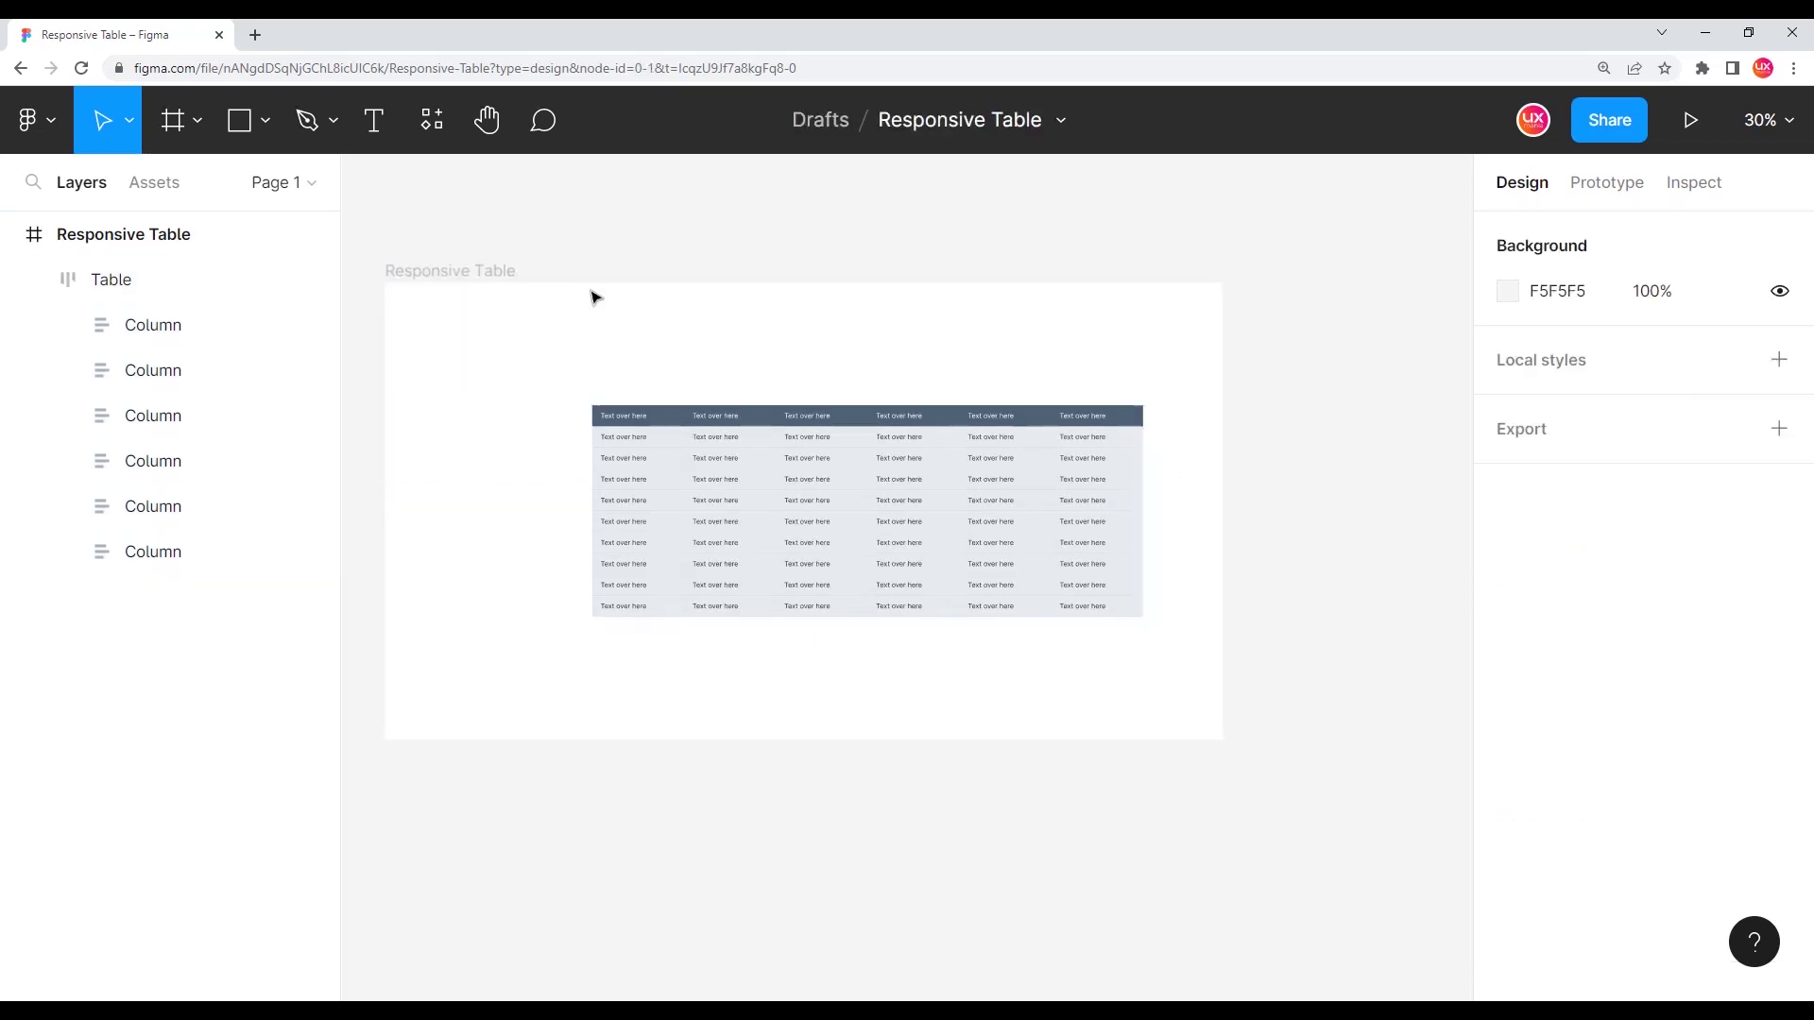
click(92, 285)
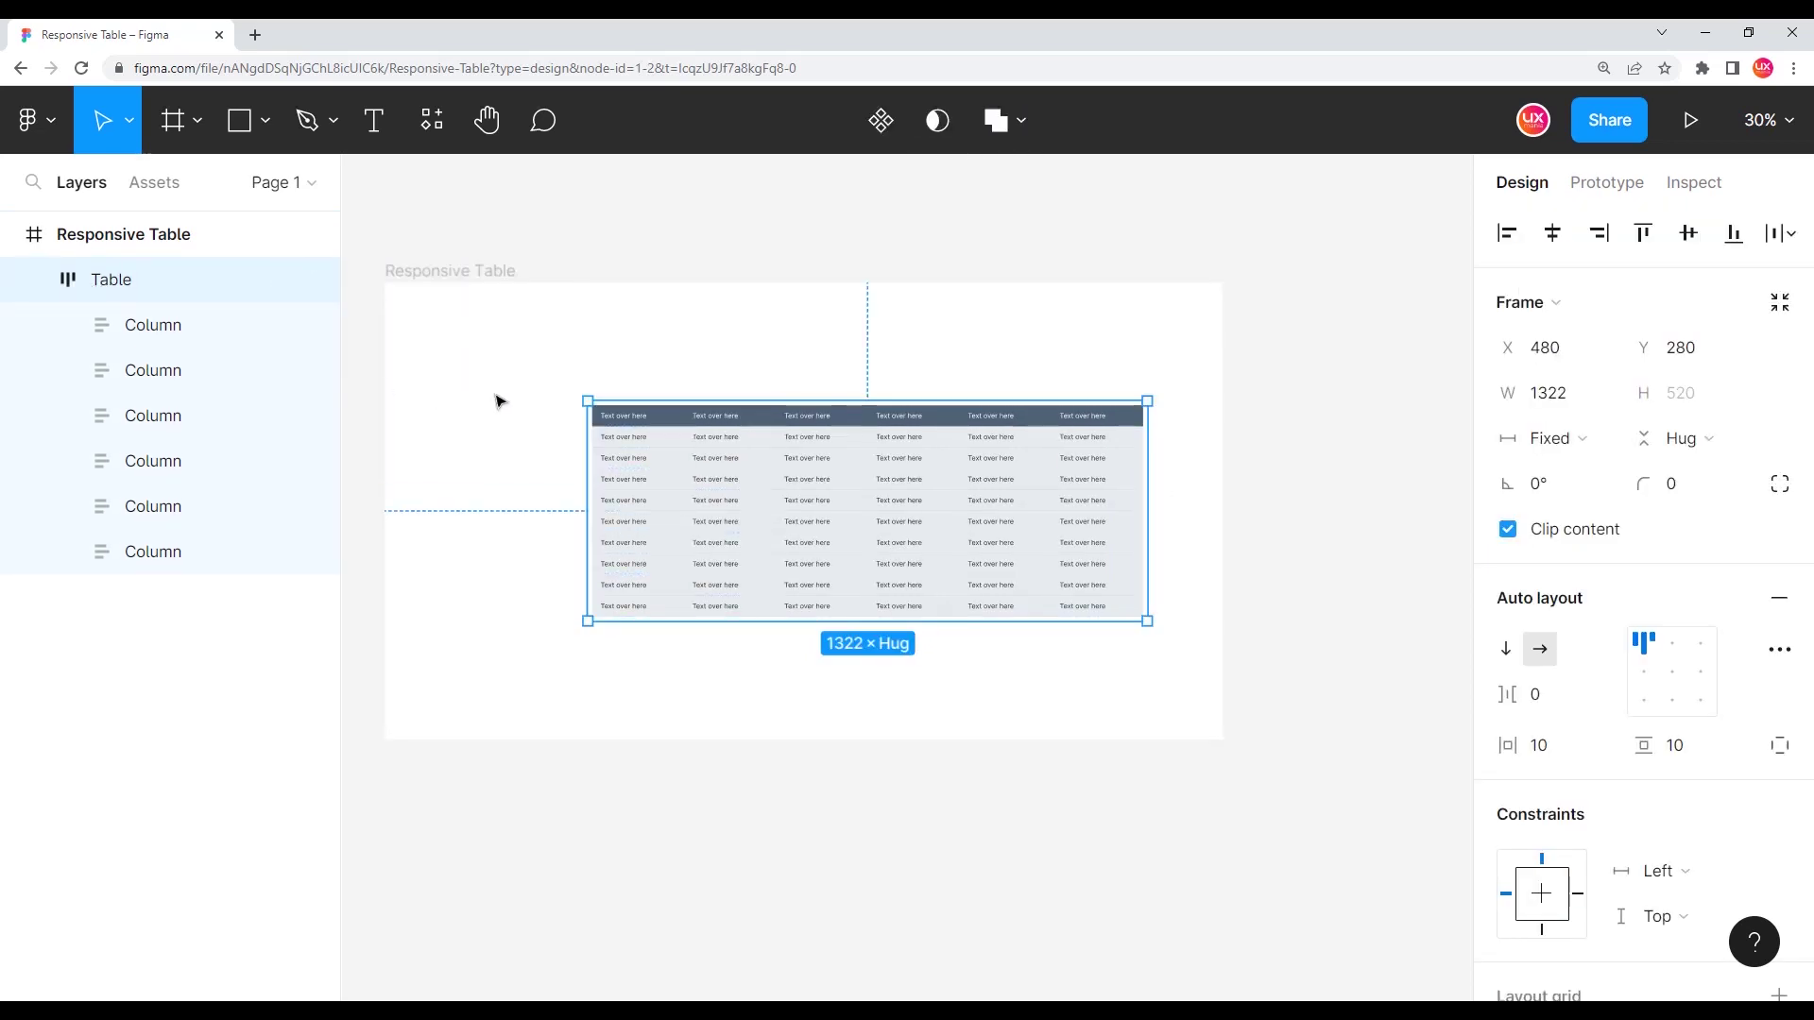
scroll(1563, 733, down, 1)
scroll(1577, 730, down, 1)
scroll(1582, 727, down, 1)
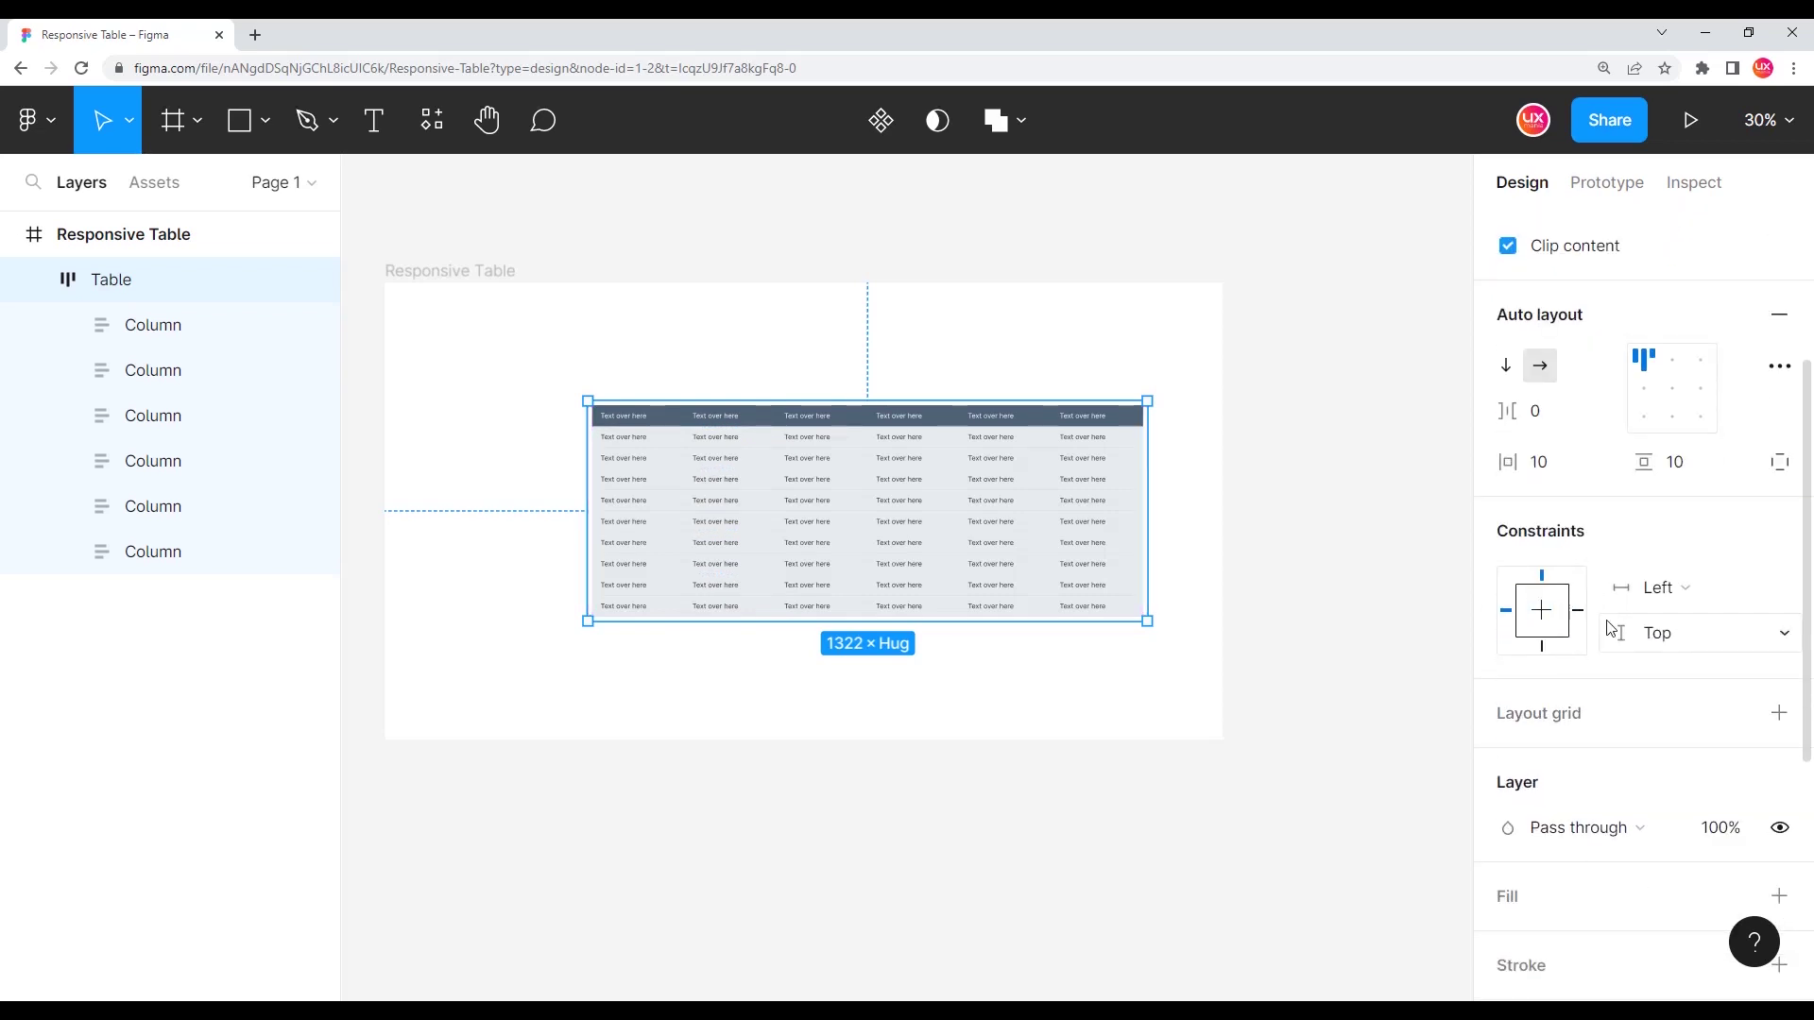
- Set the Table's horizontal constraint to Left and right, then widen the frame to confirm it stretches
click(1708, 600)
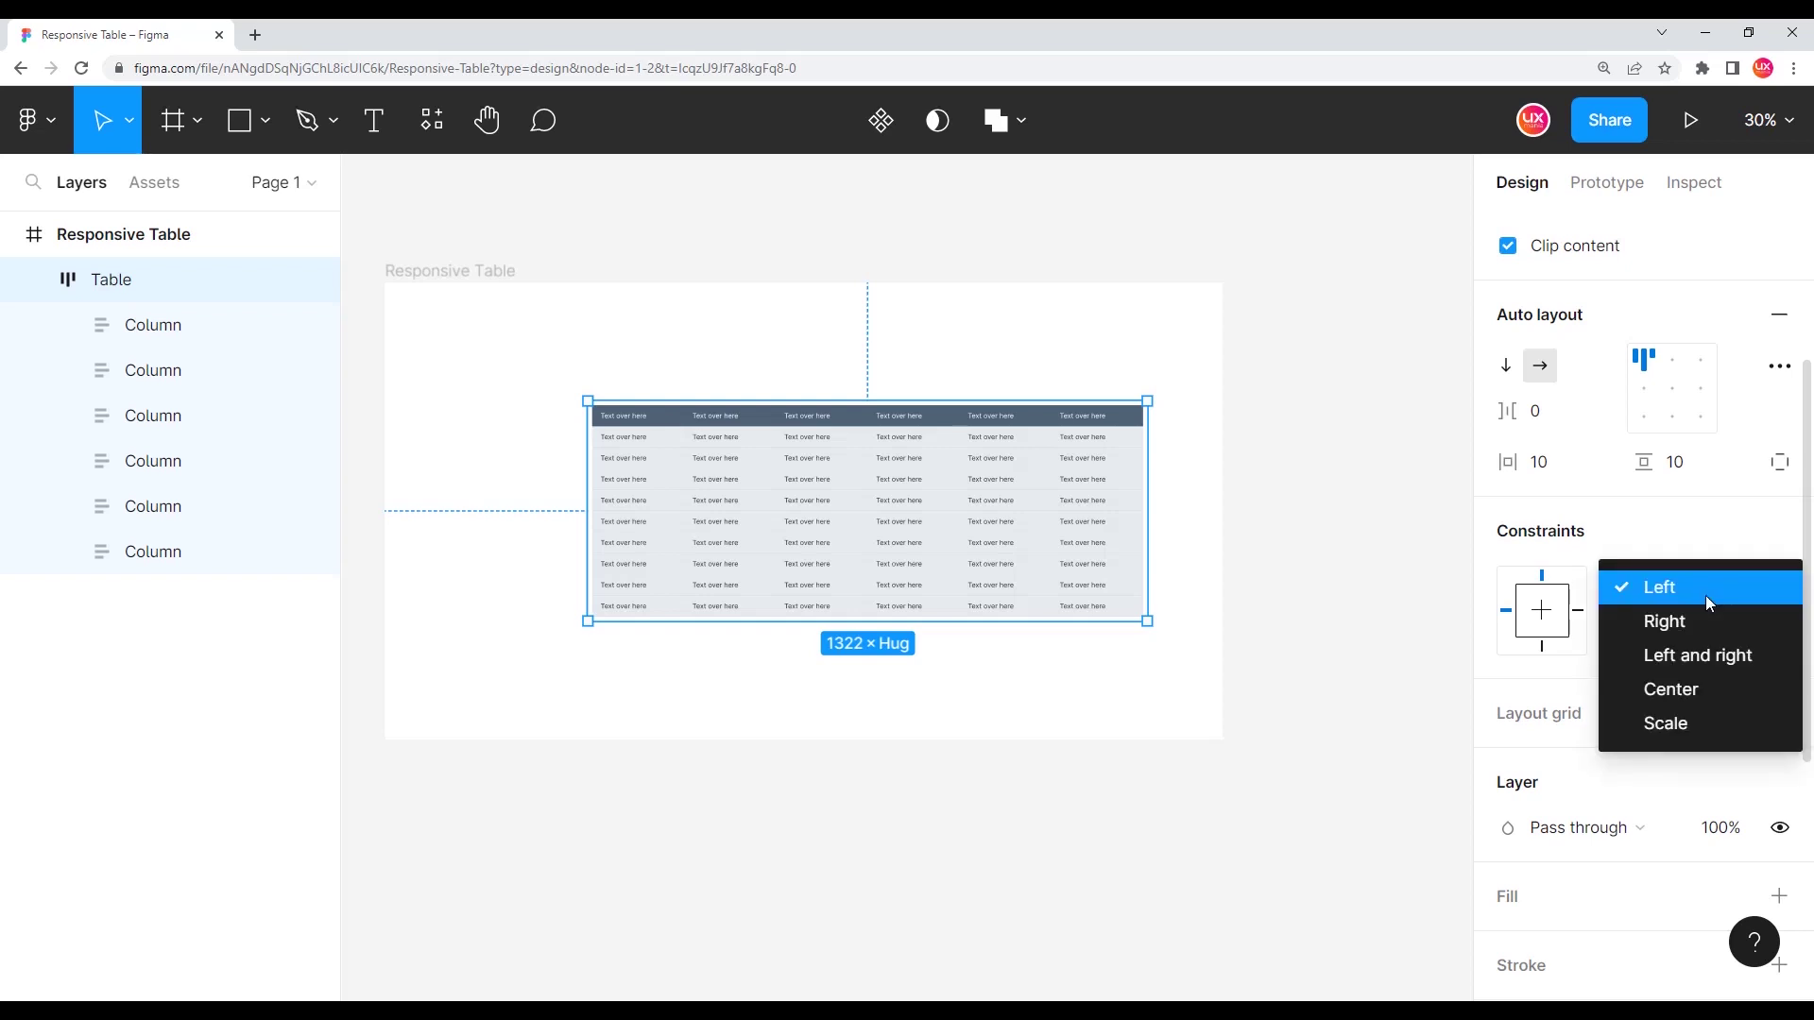
click(1697, 656)
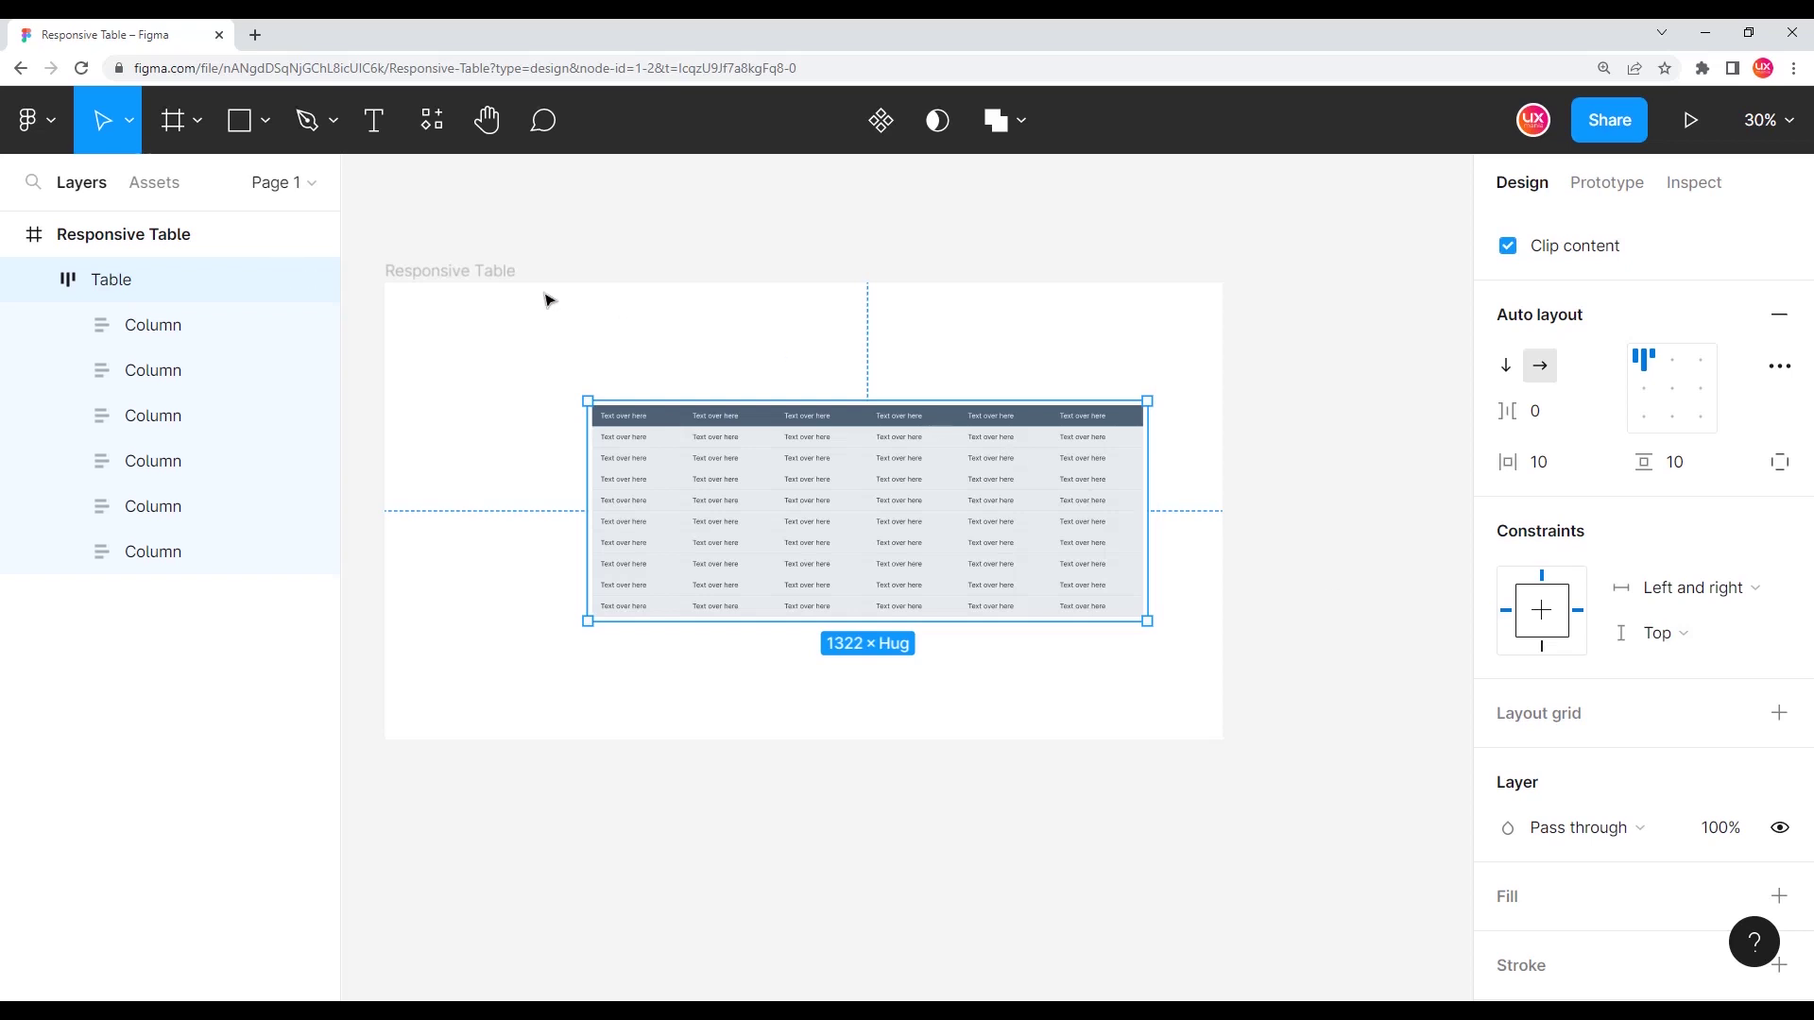
click(486, 275)
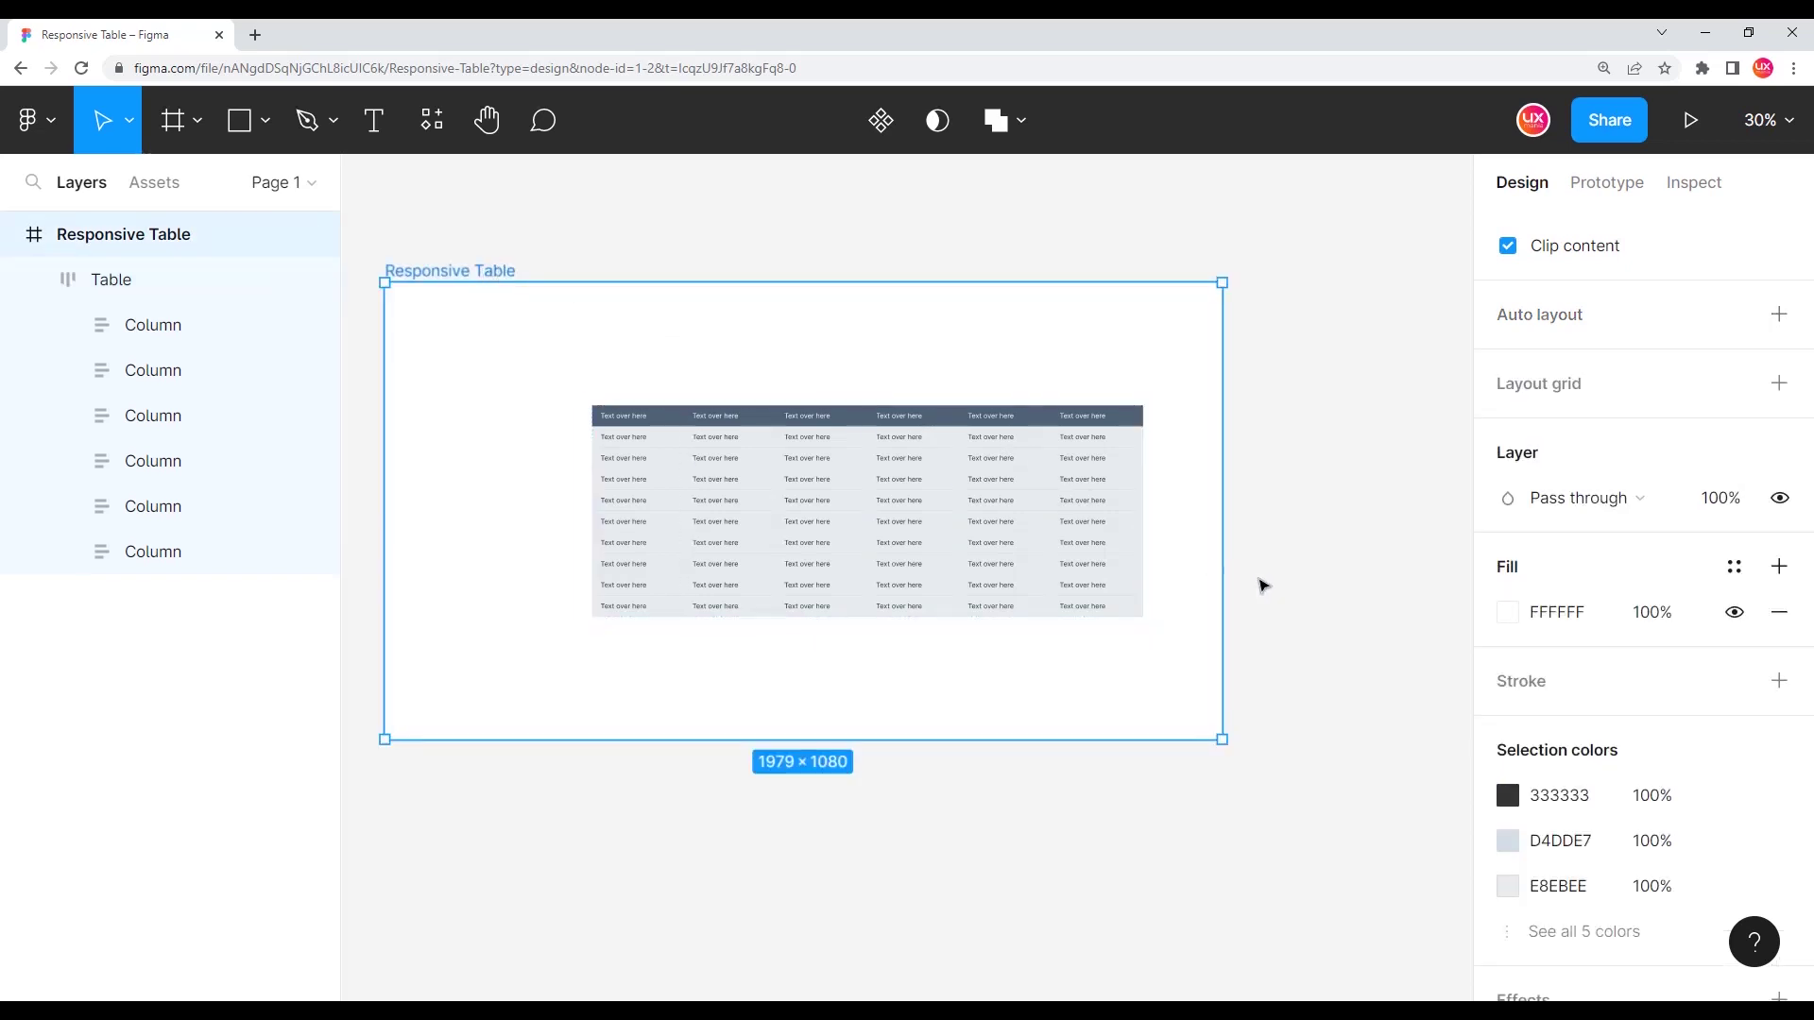
mouse_move(1223, 503)
mouse_down()
mouse_move(1152, 504)
mouse_move(1328, 535)
mouse_up()
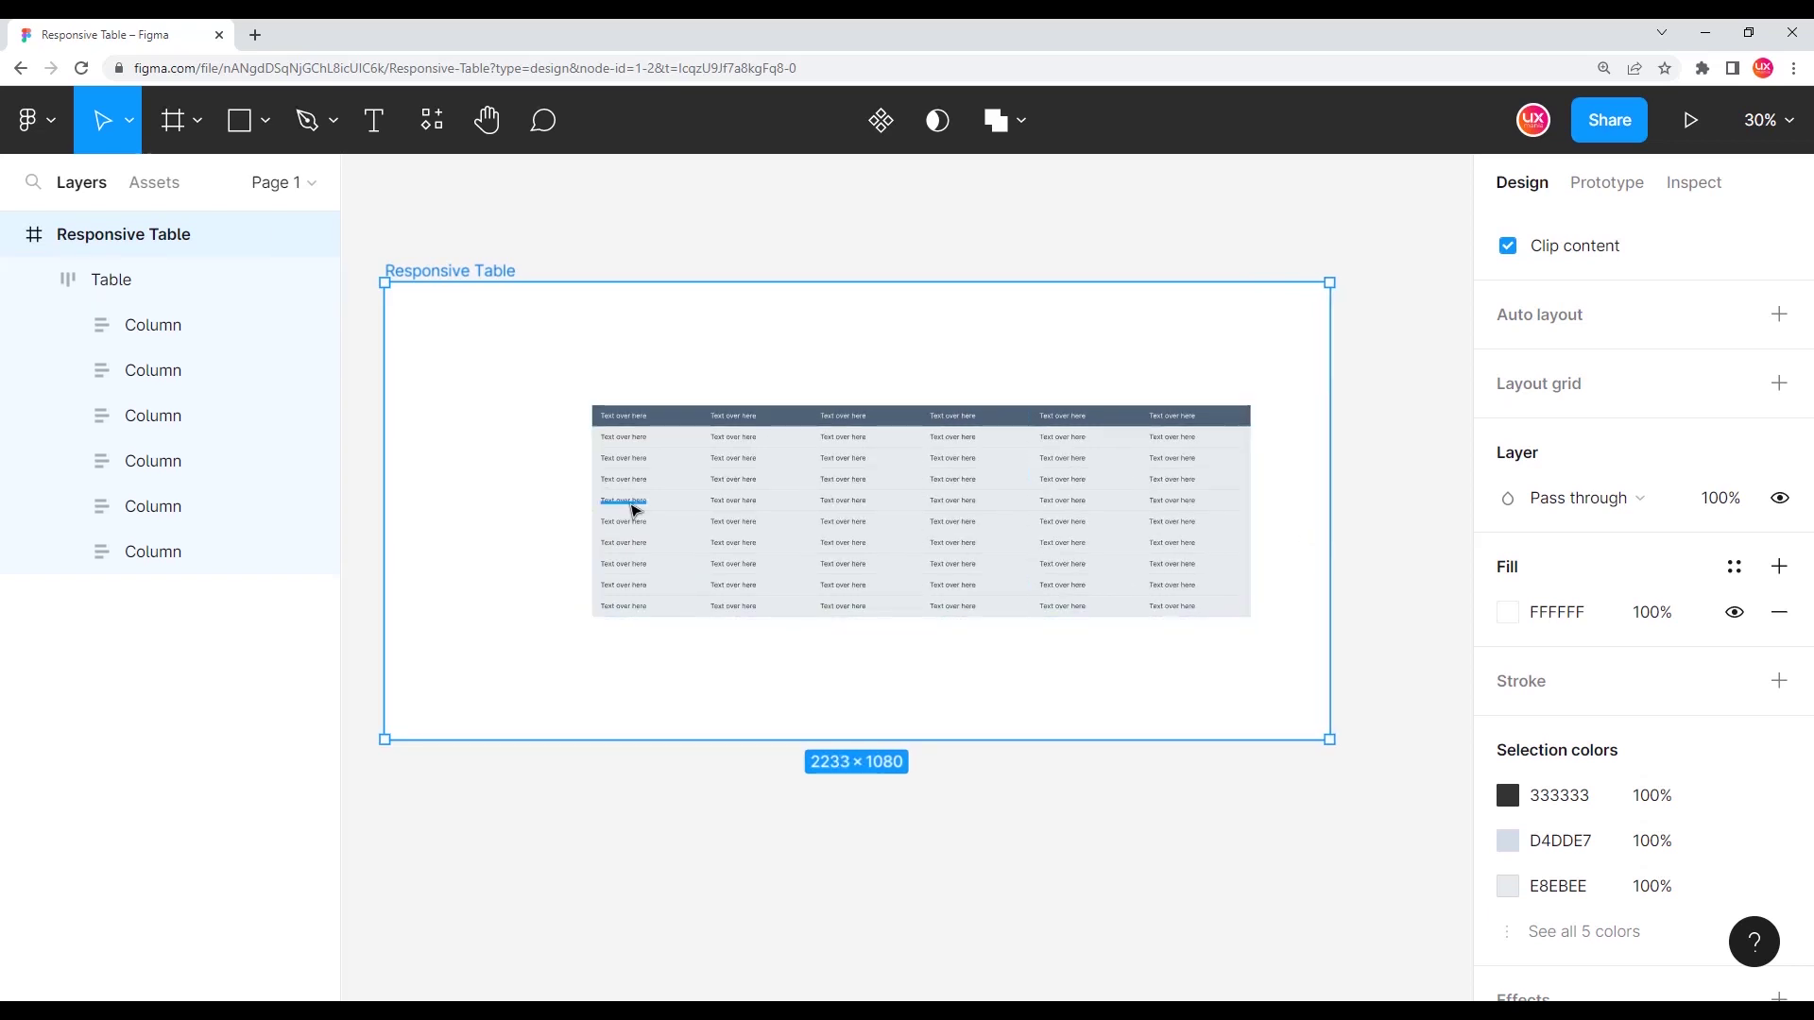
ctrl+scroll(632, 506, up, 3)
click(526, 417)
ctrl+scroll(548, 388, up, 5)
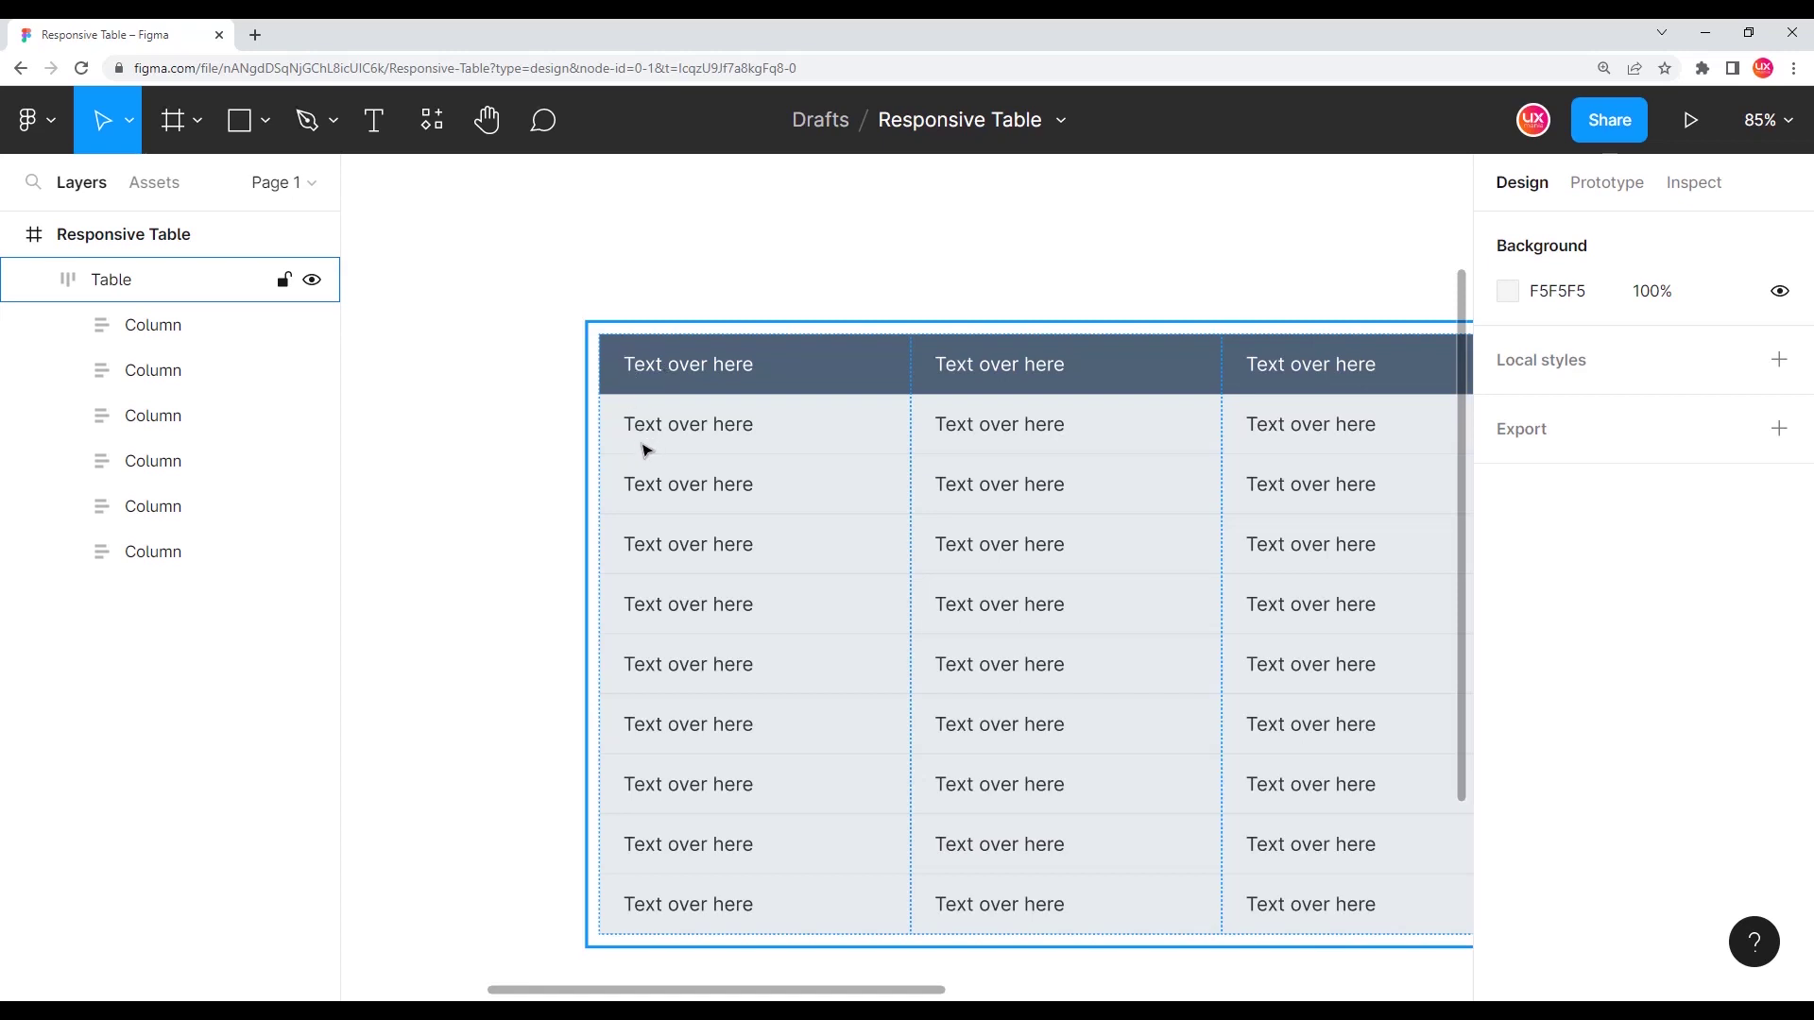
- Draw a 19×19 ellipse with fill FFFFFF and place it in the first body cell
scroll(506, 471, left, 2)
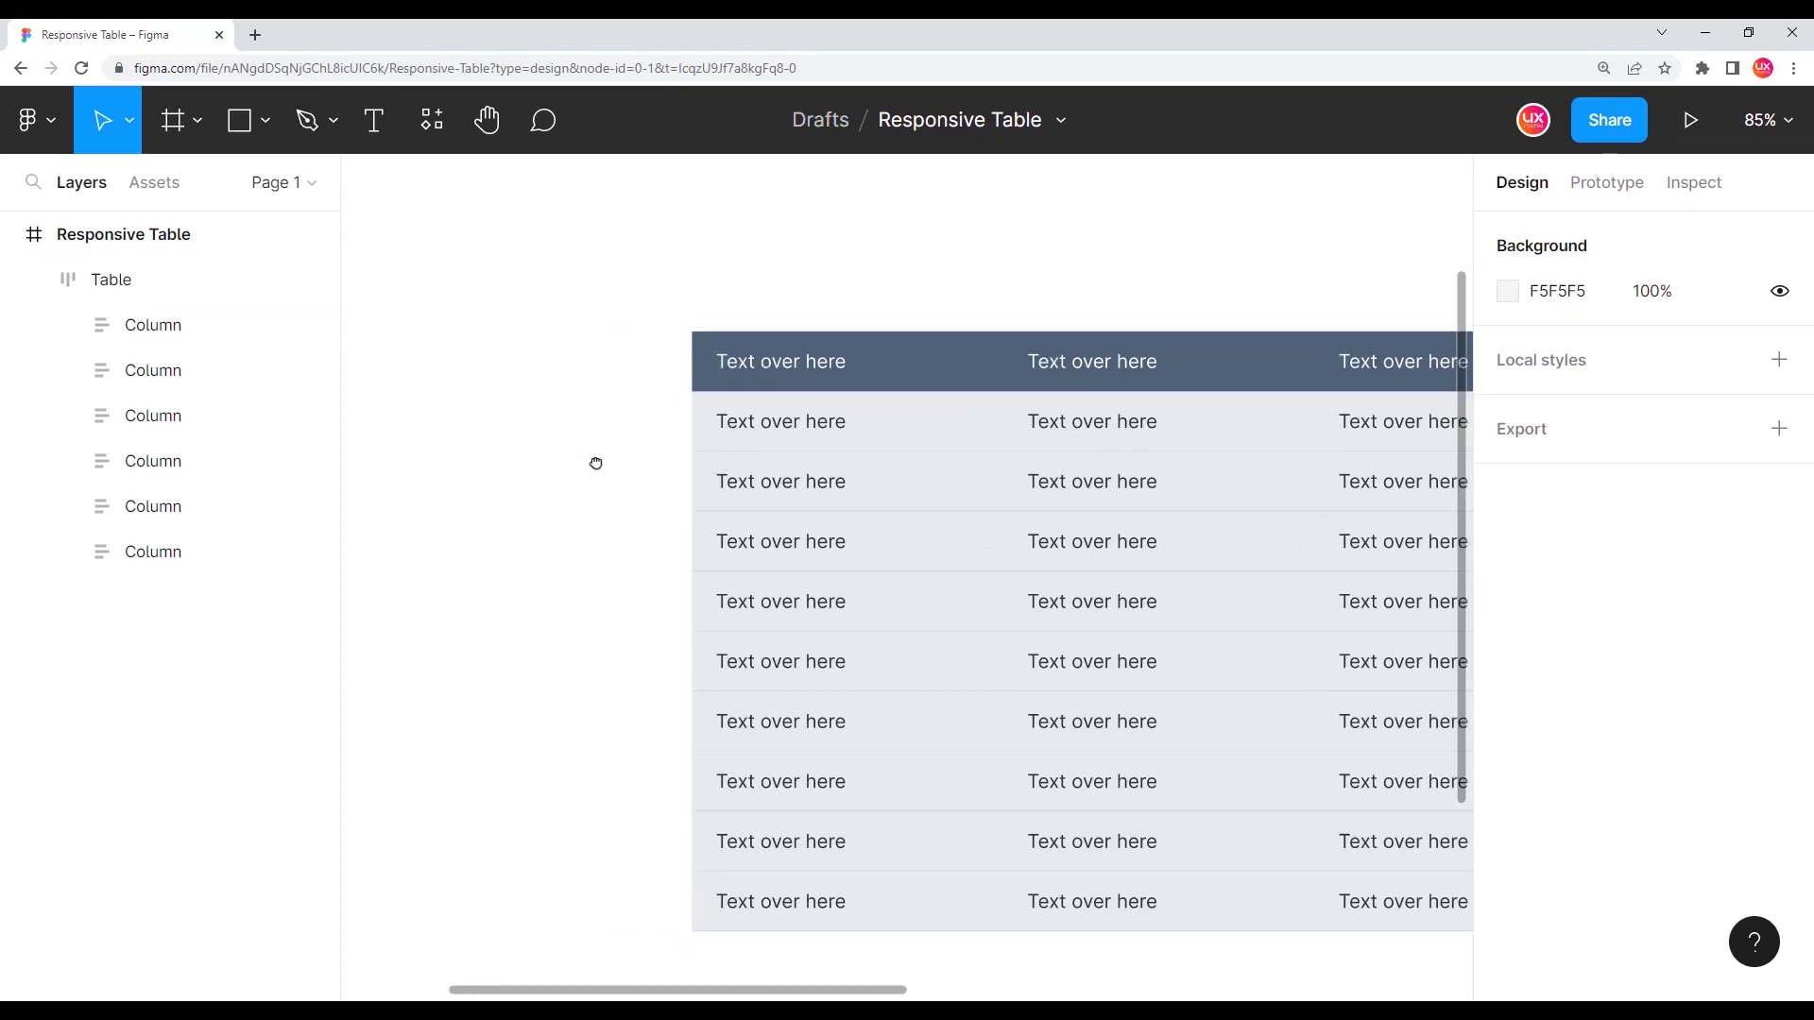
scroll(510, 444, left, 1)
key(o)
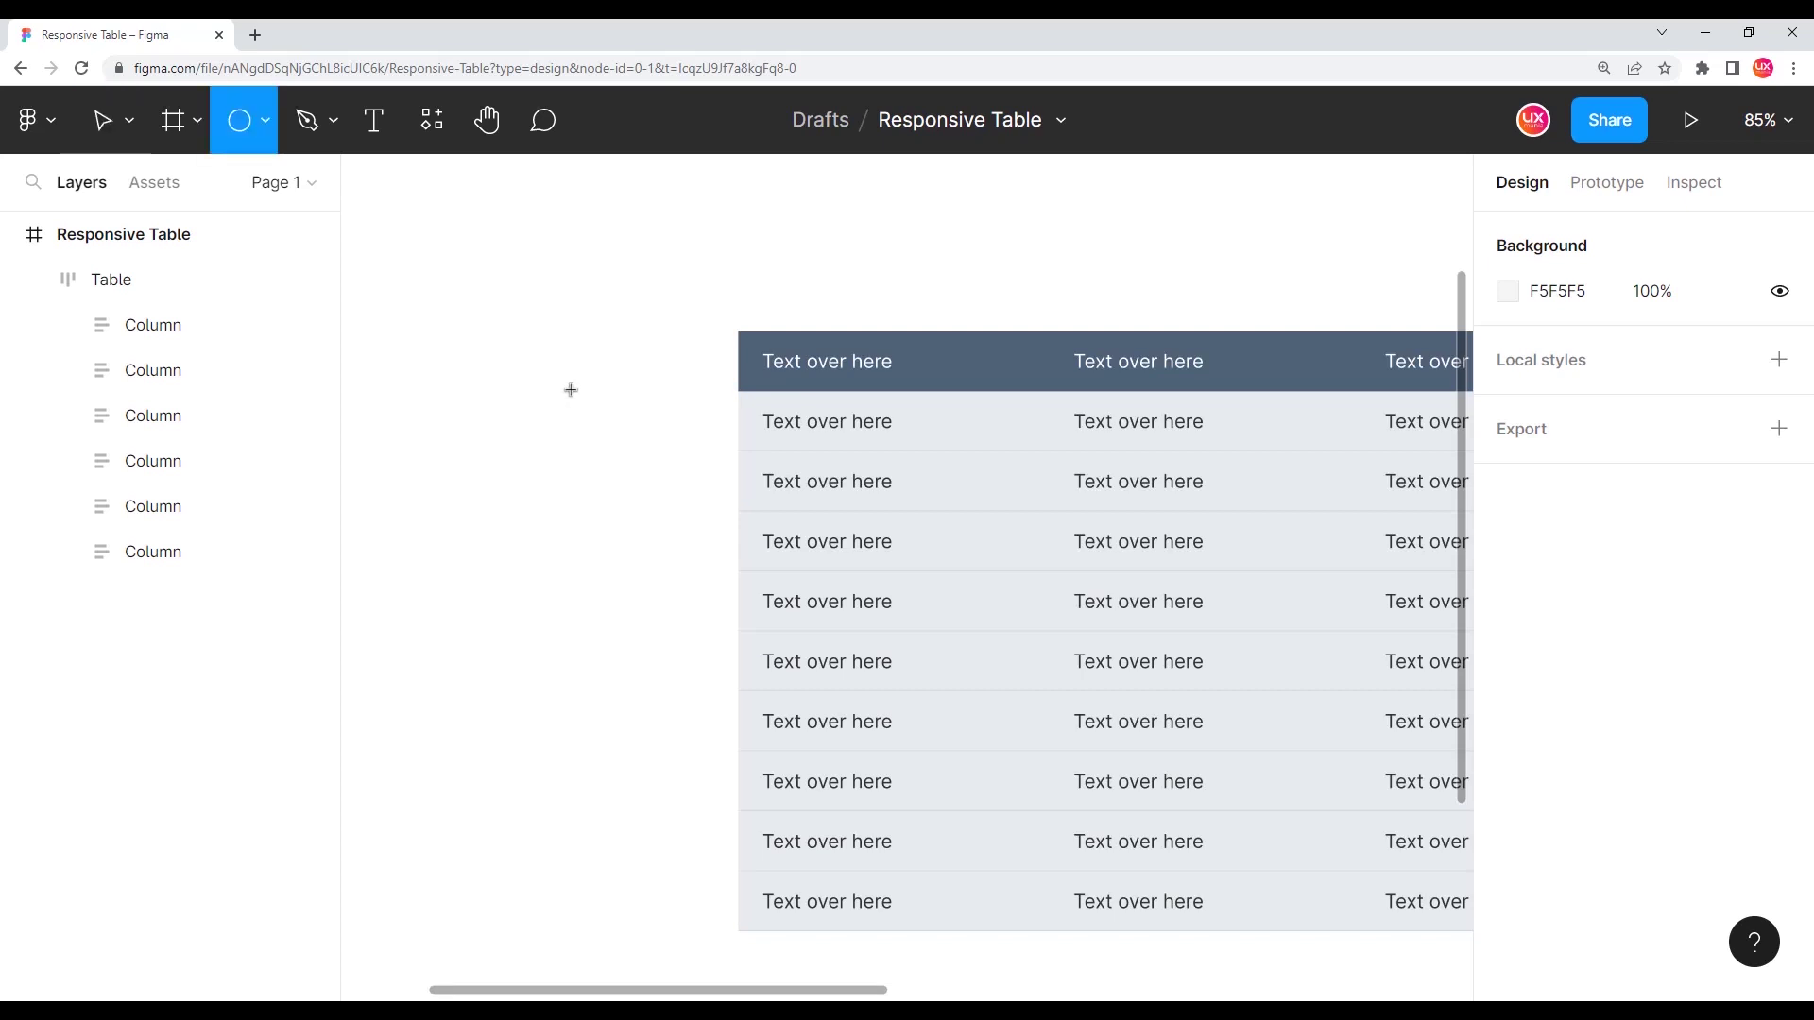
drag(571, 381, 586, 397)
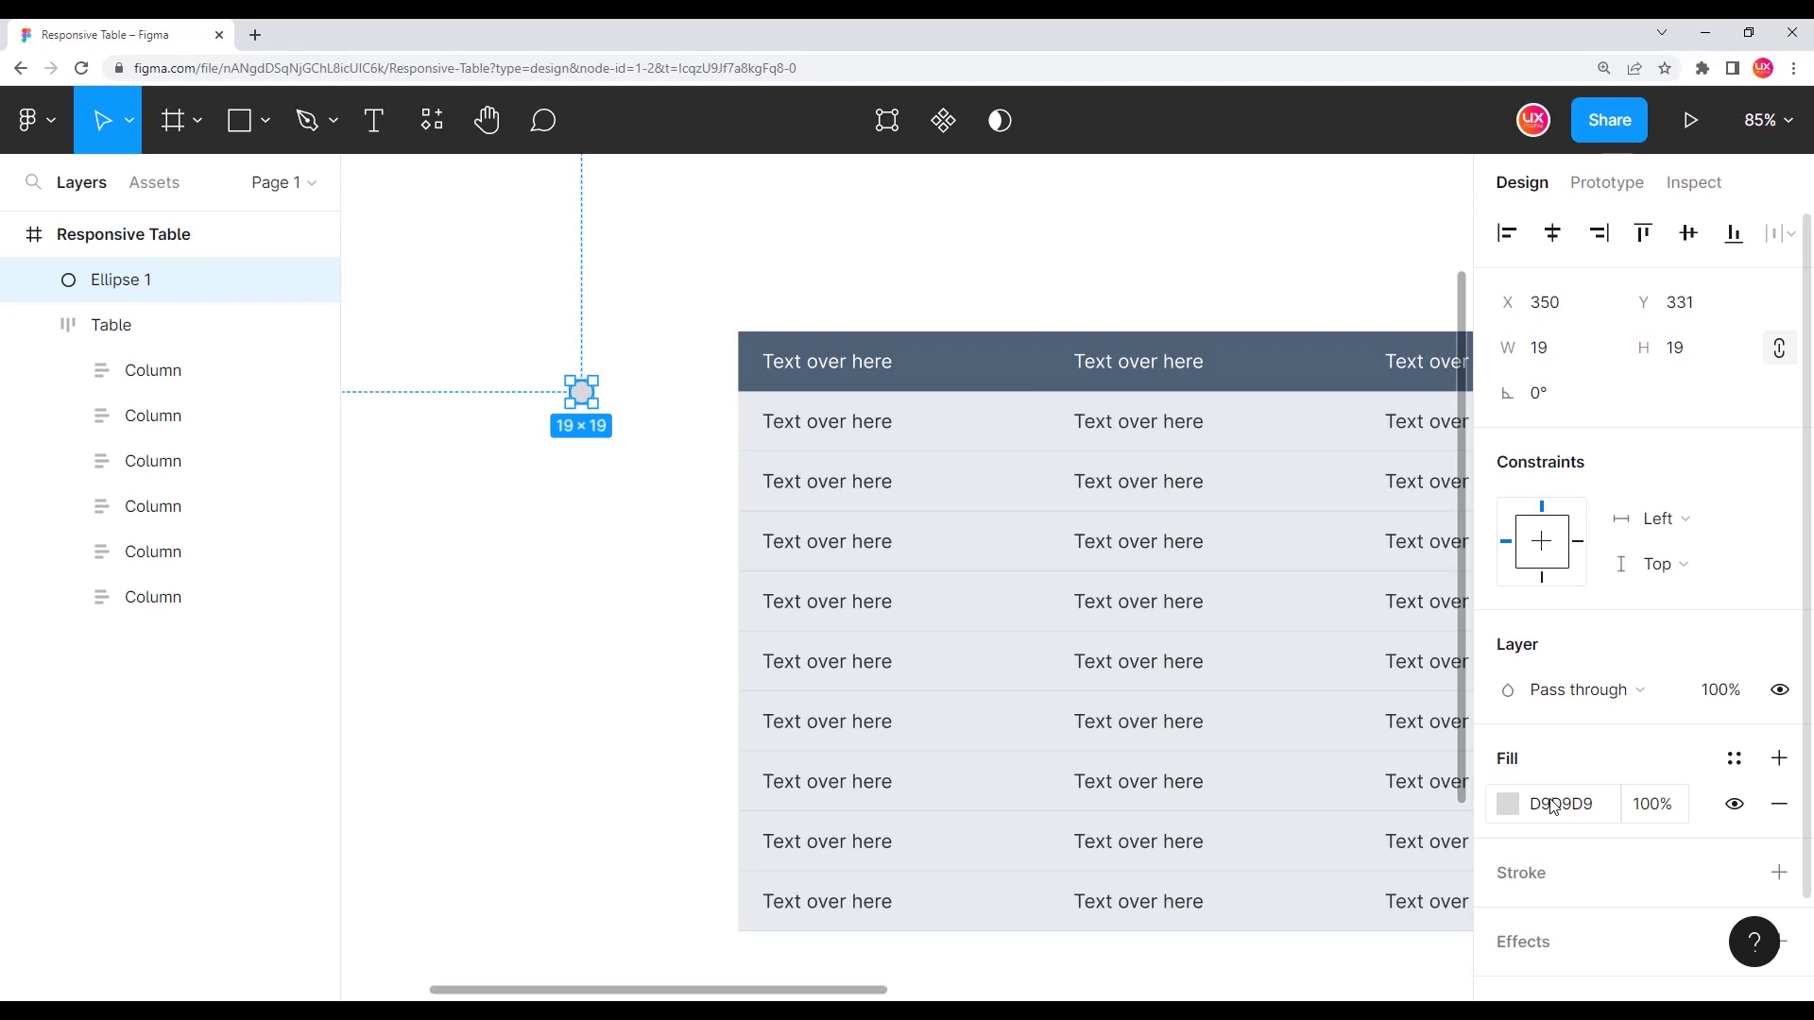
click(1508, 805)
click(1270, 865)
click(628, 265)
click(588, 392)
drag(587, 392, 718, 484)
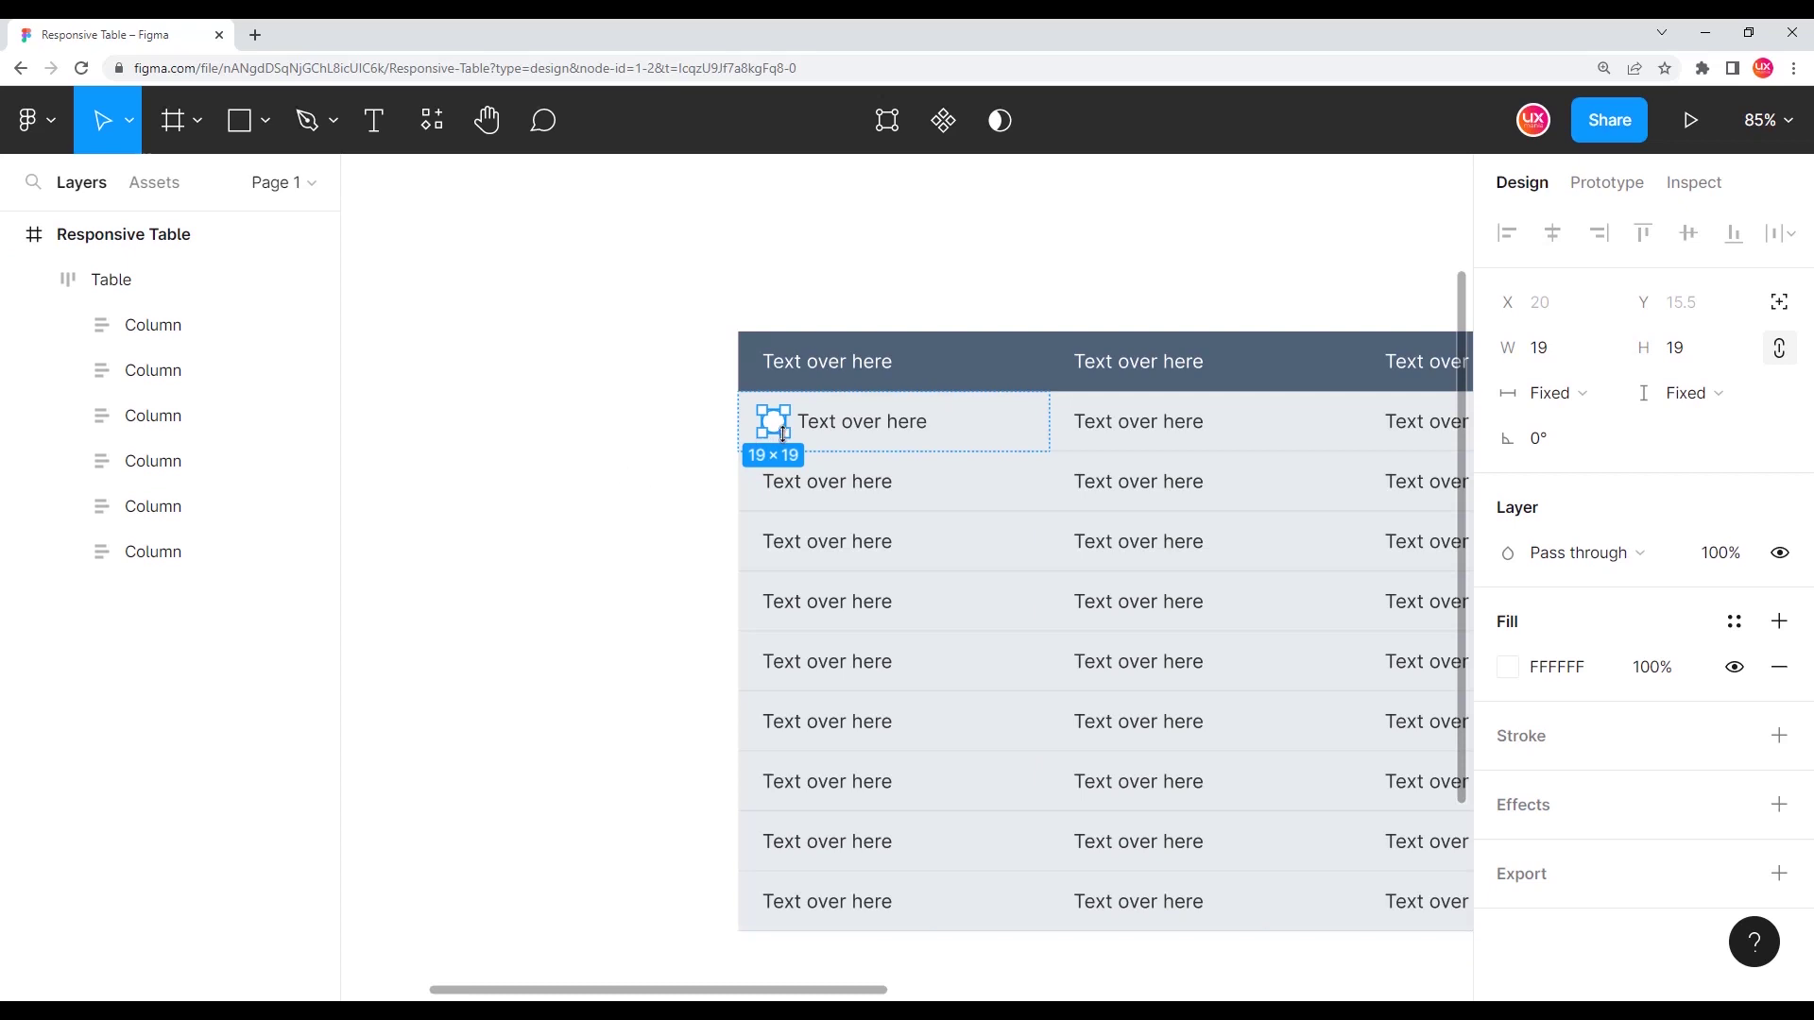
- Paste copies of the circle before the text in rows two, three and four
key(ctrl+c)
scroll(794, 425, up, 3)
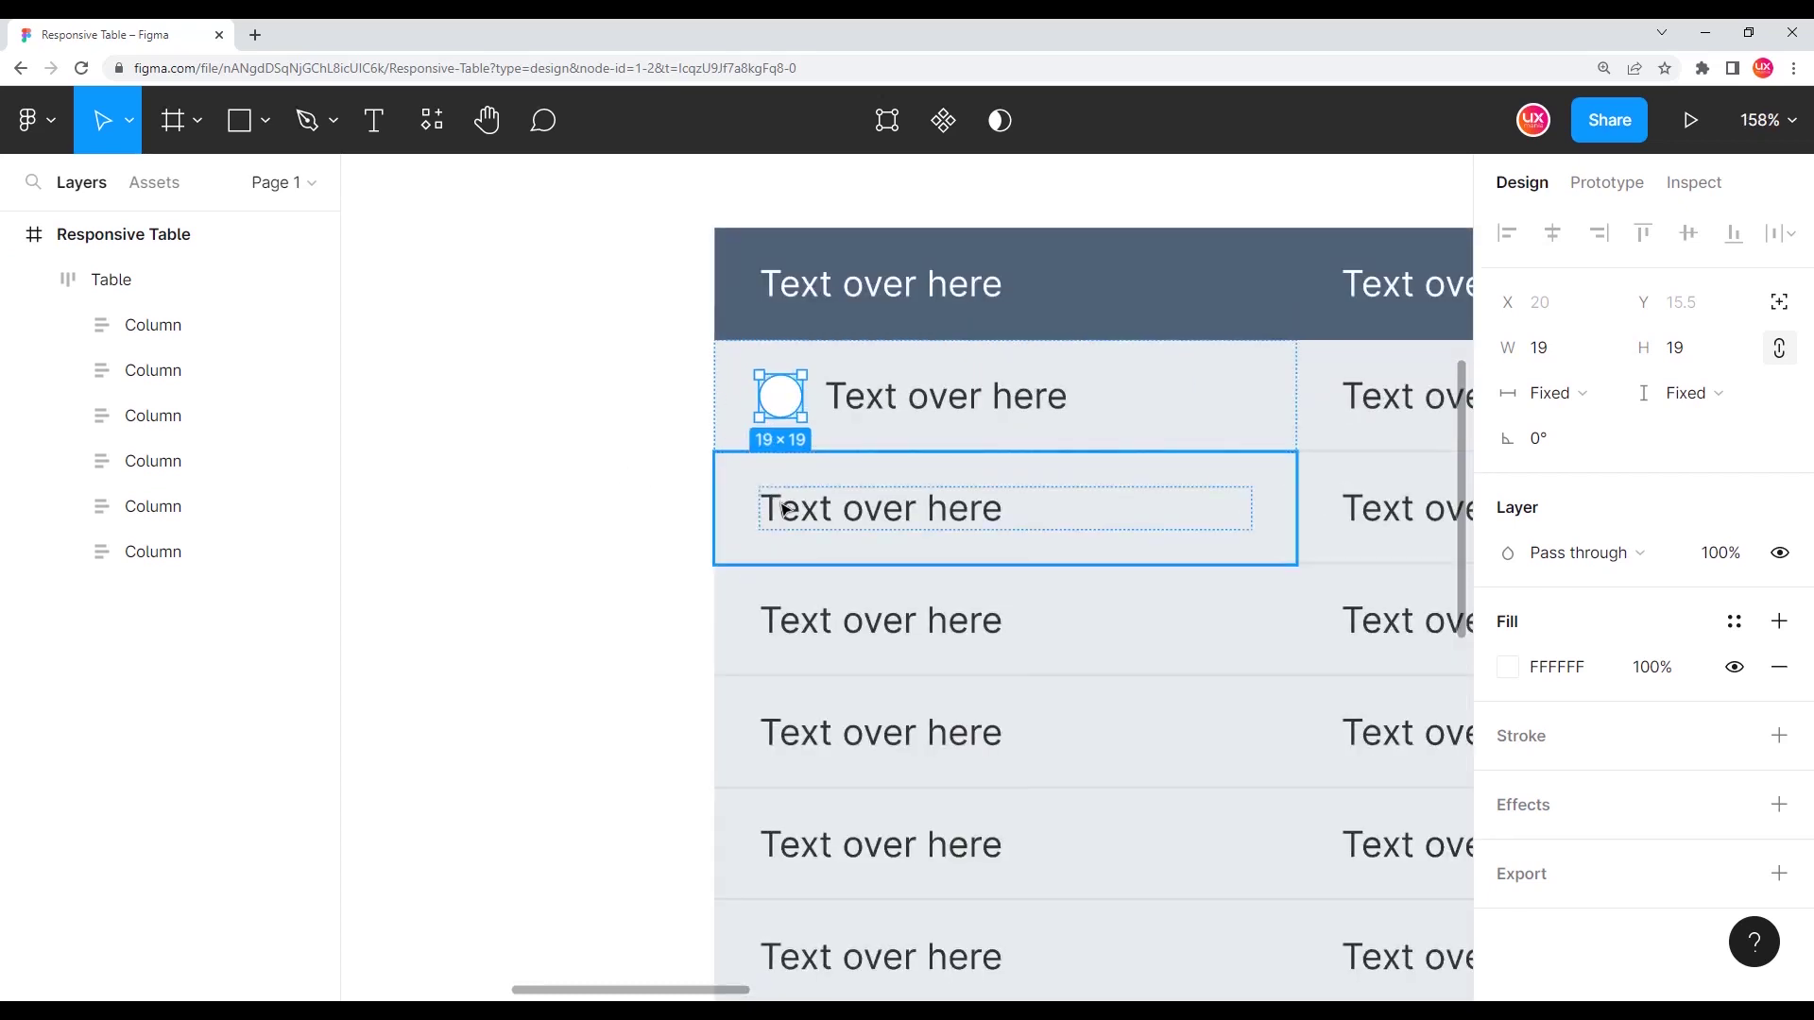
click(769, 506)
key(ctrl+v)
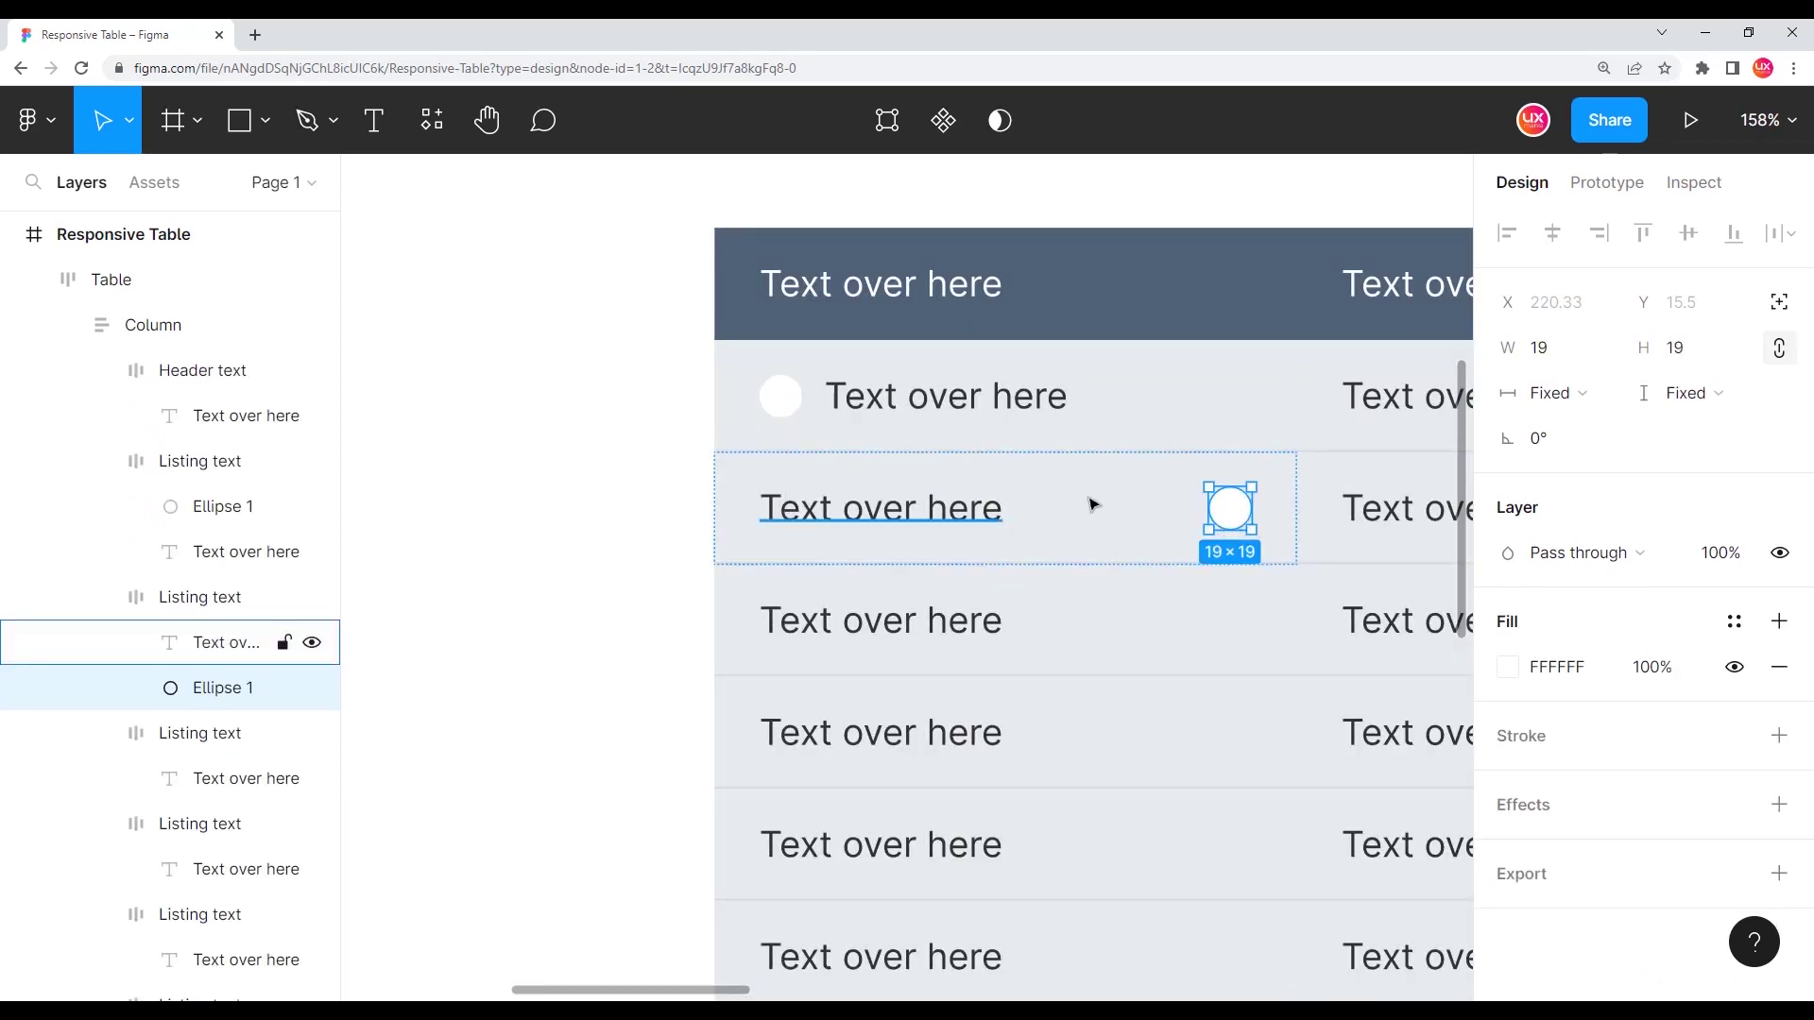
drag(1228, 509, 733, 511)
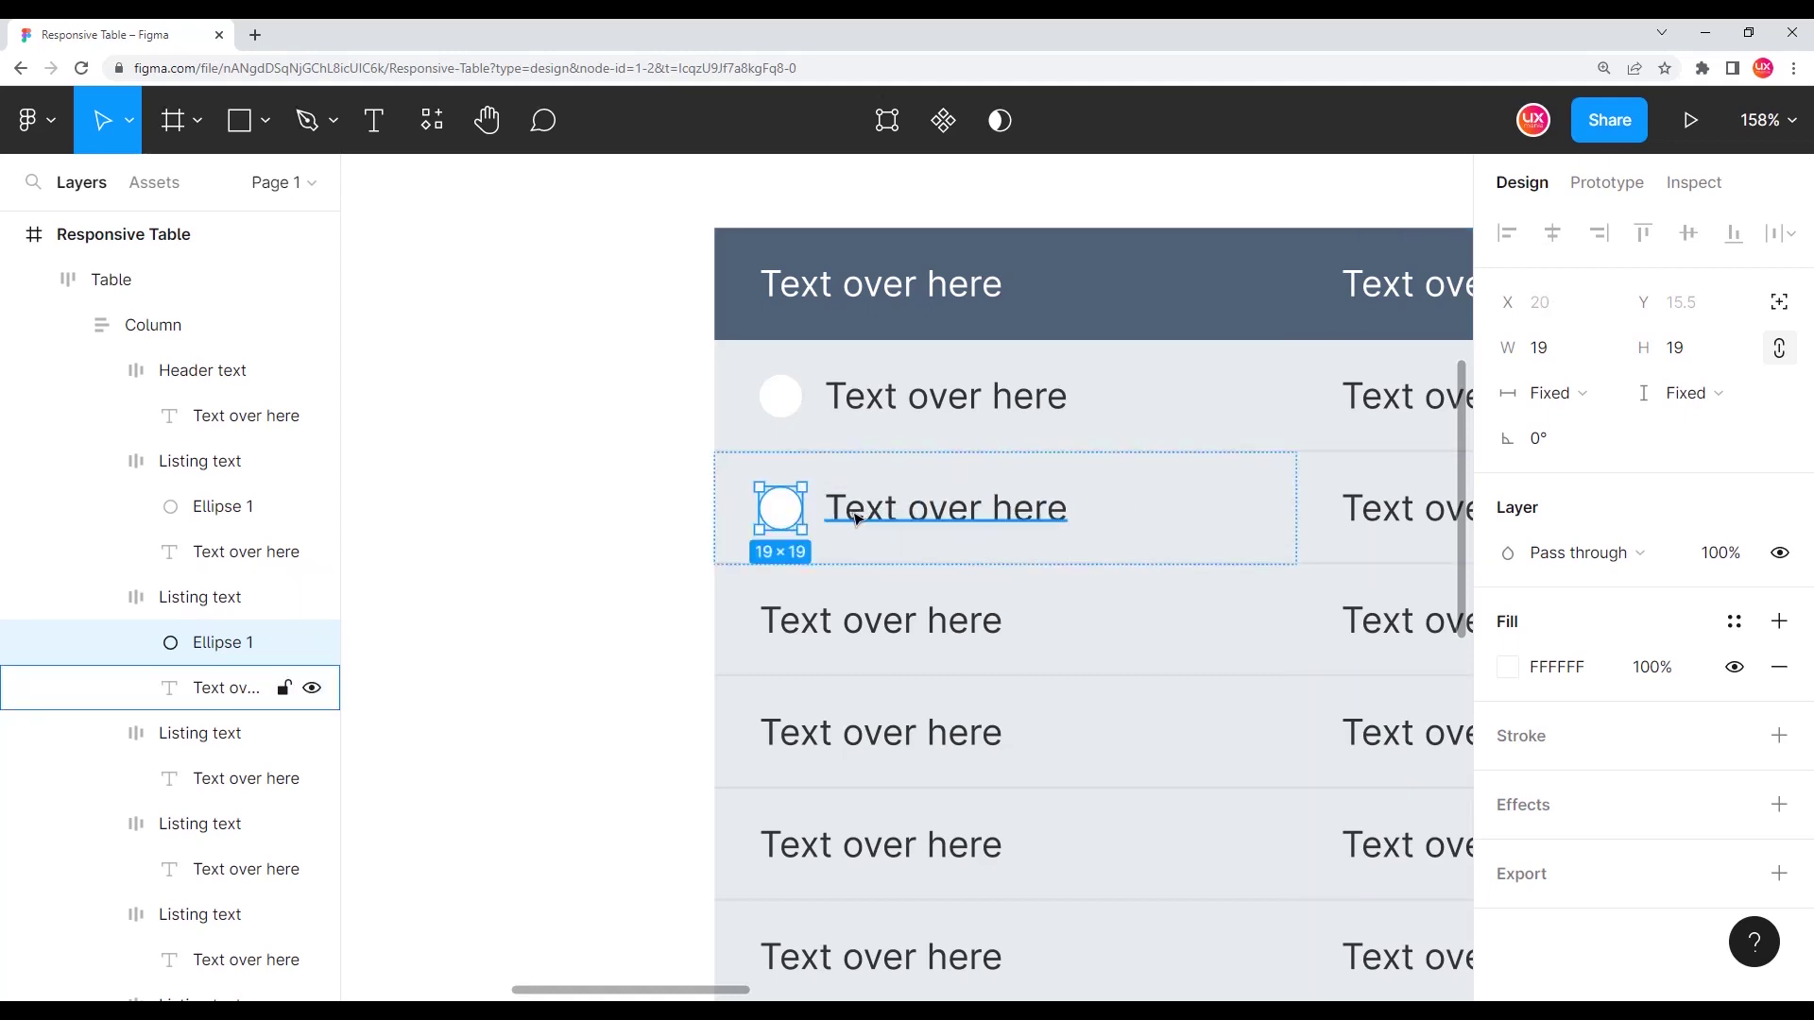
click(798, 631)
key(ctrl+v)
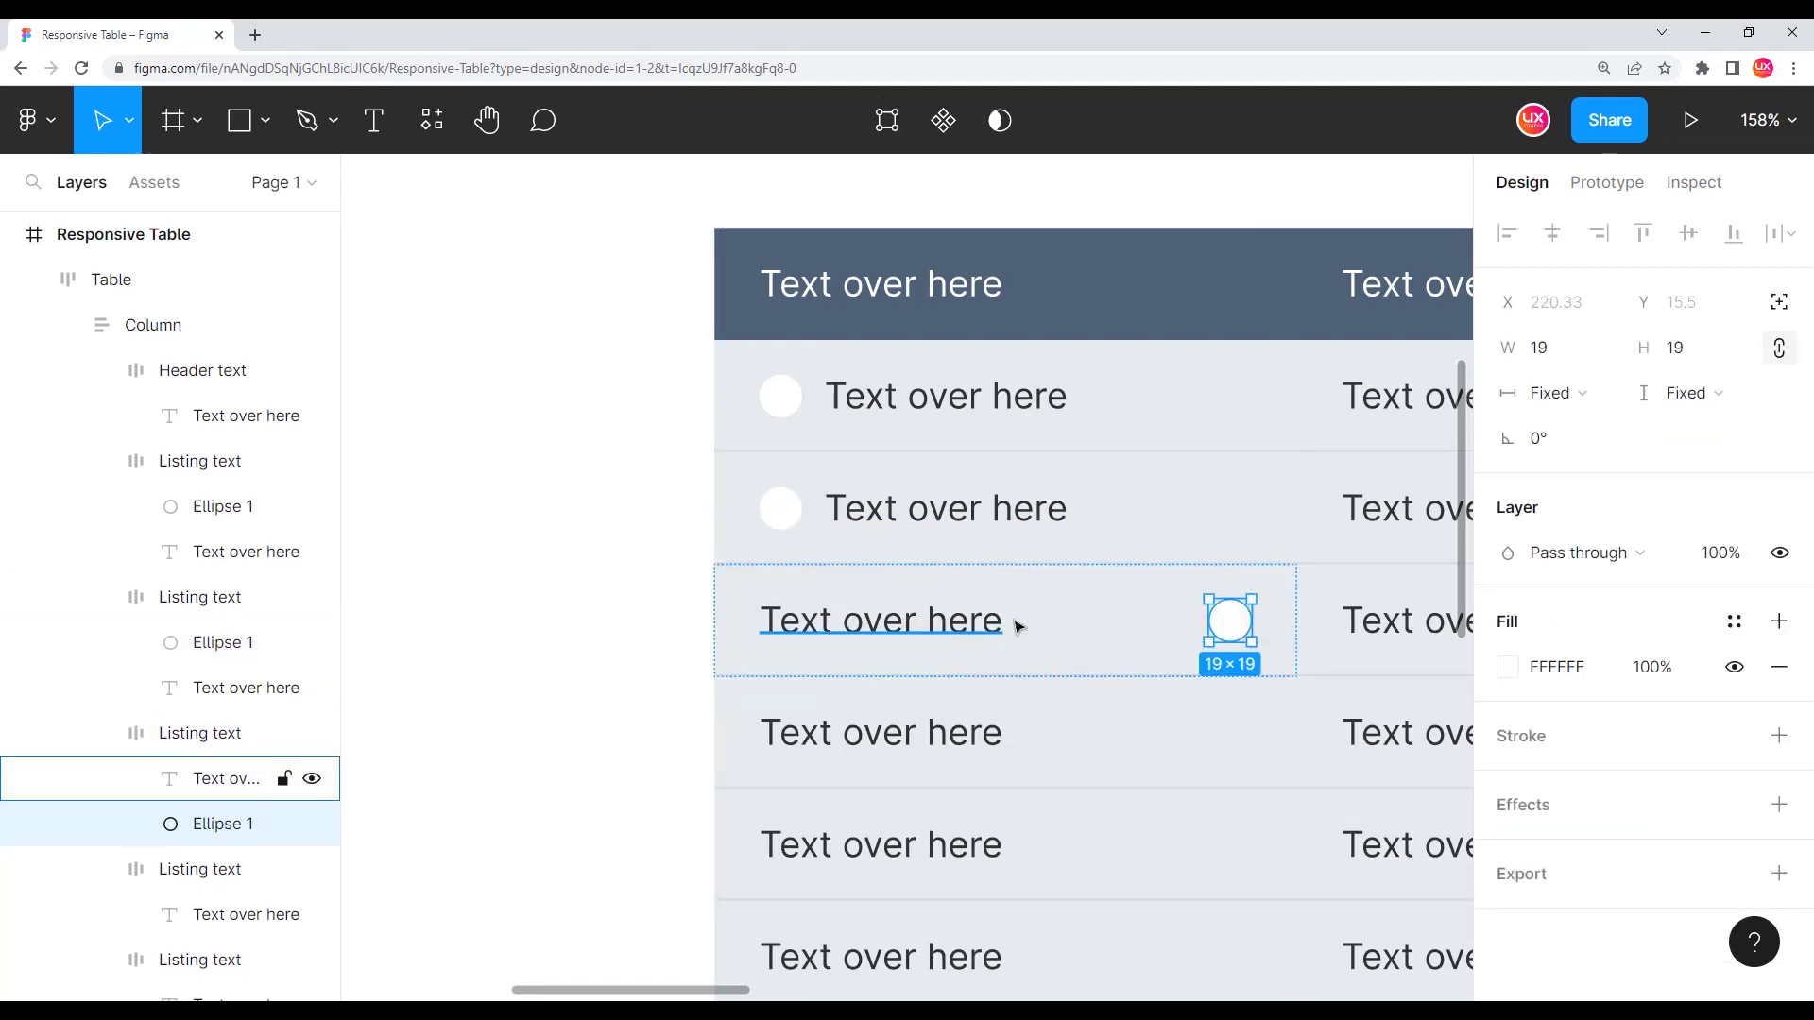
drag(1229, 620, 864, 623)
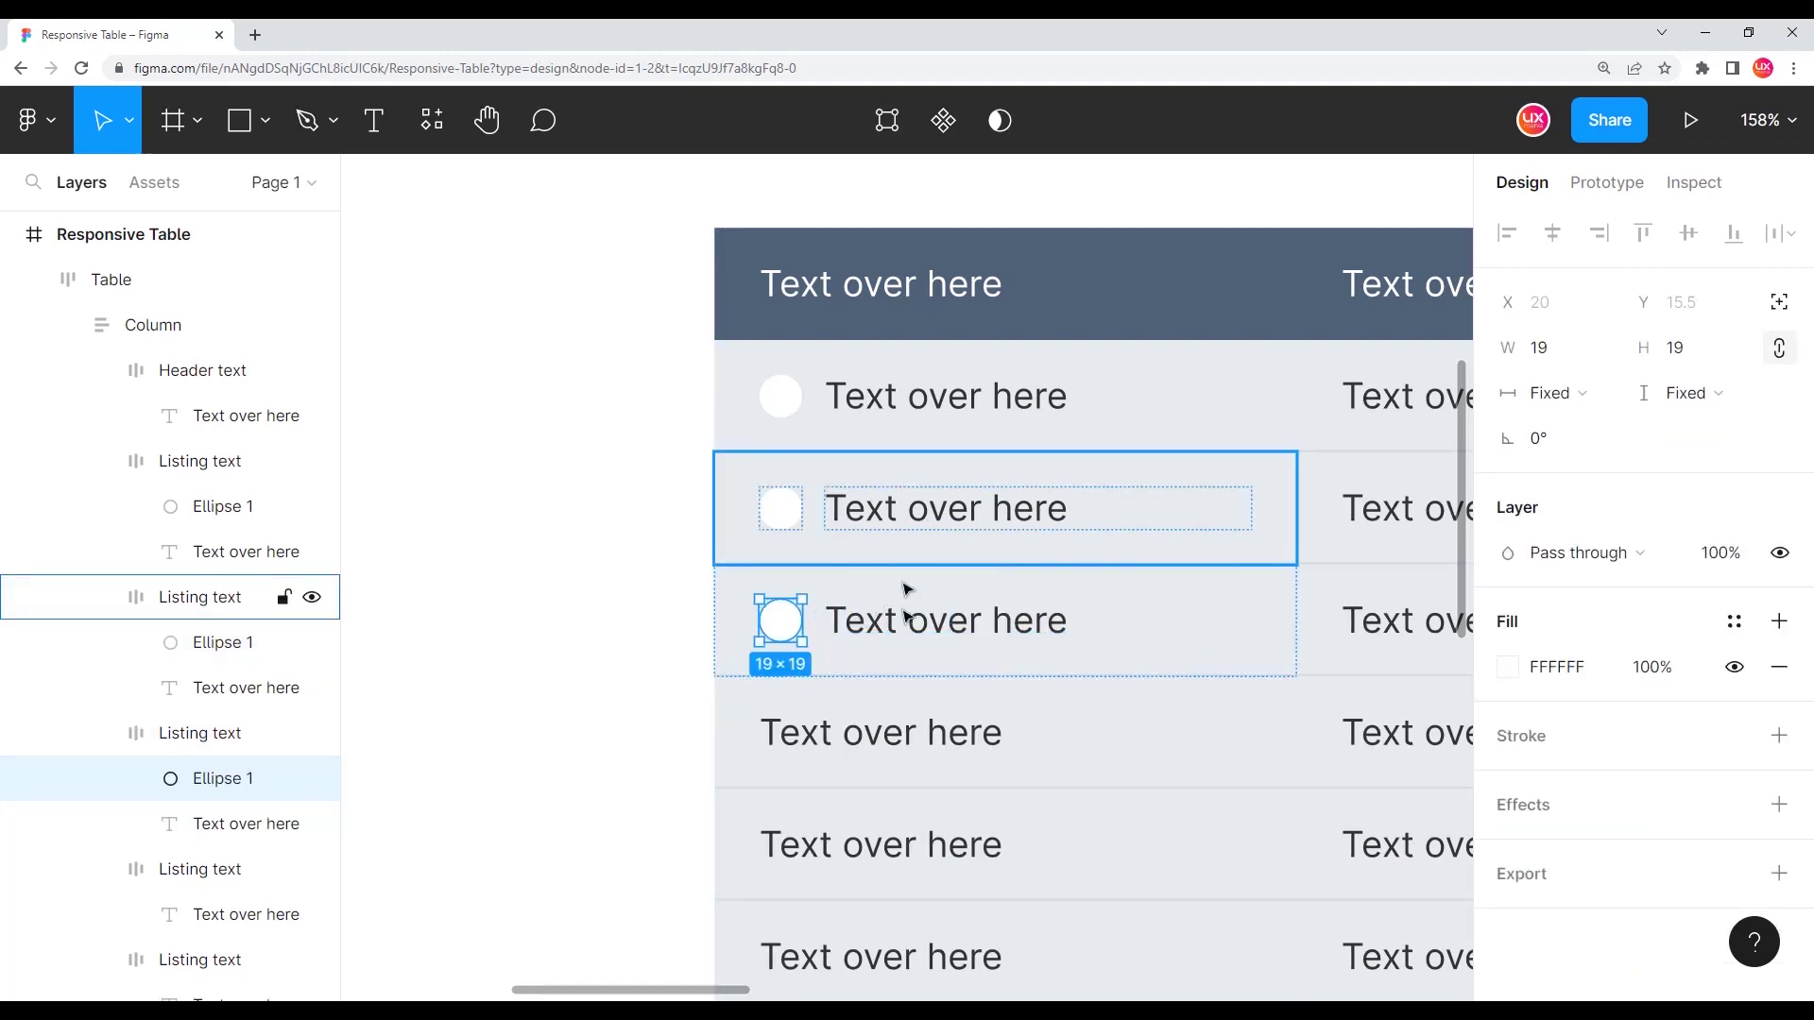
click(891, 733)
key(ctrl+v)
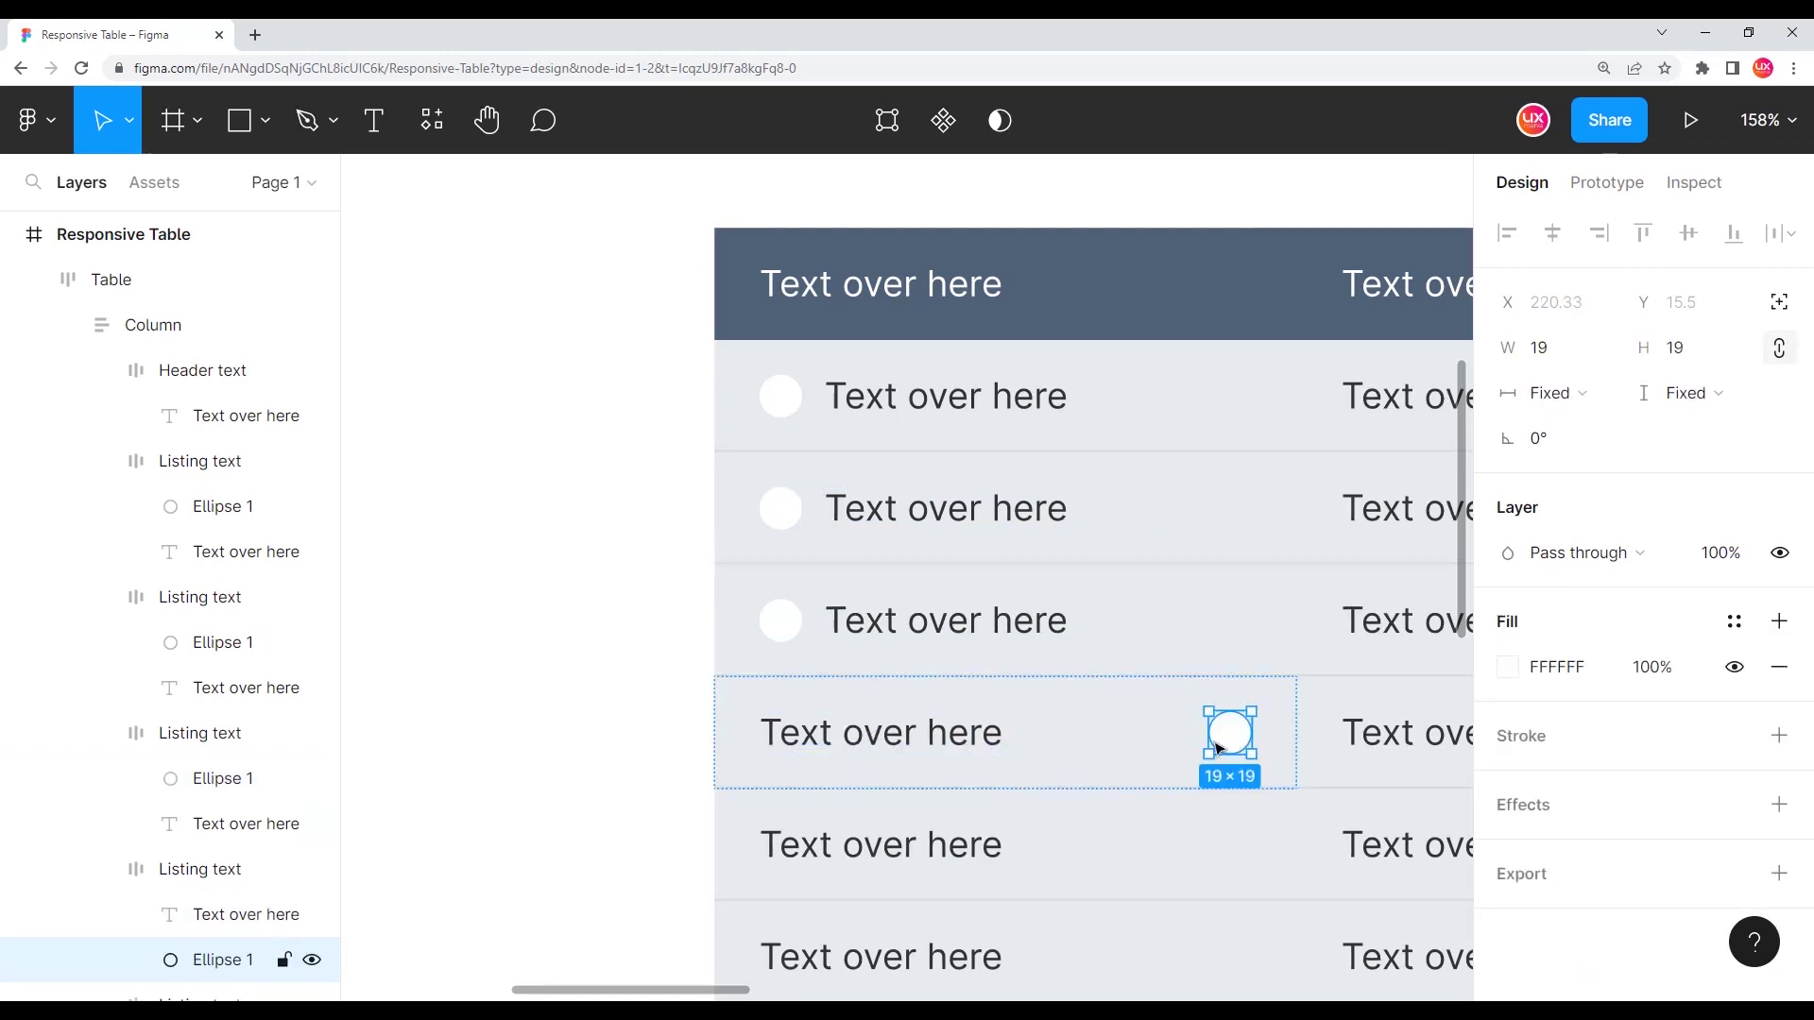
drag(1218, 750, 838, 740)
scroll(915, 595, down, 3)
scroll(738, 622, down, 3)
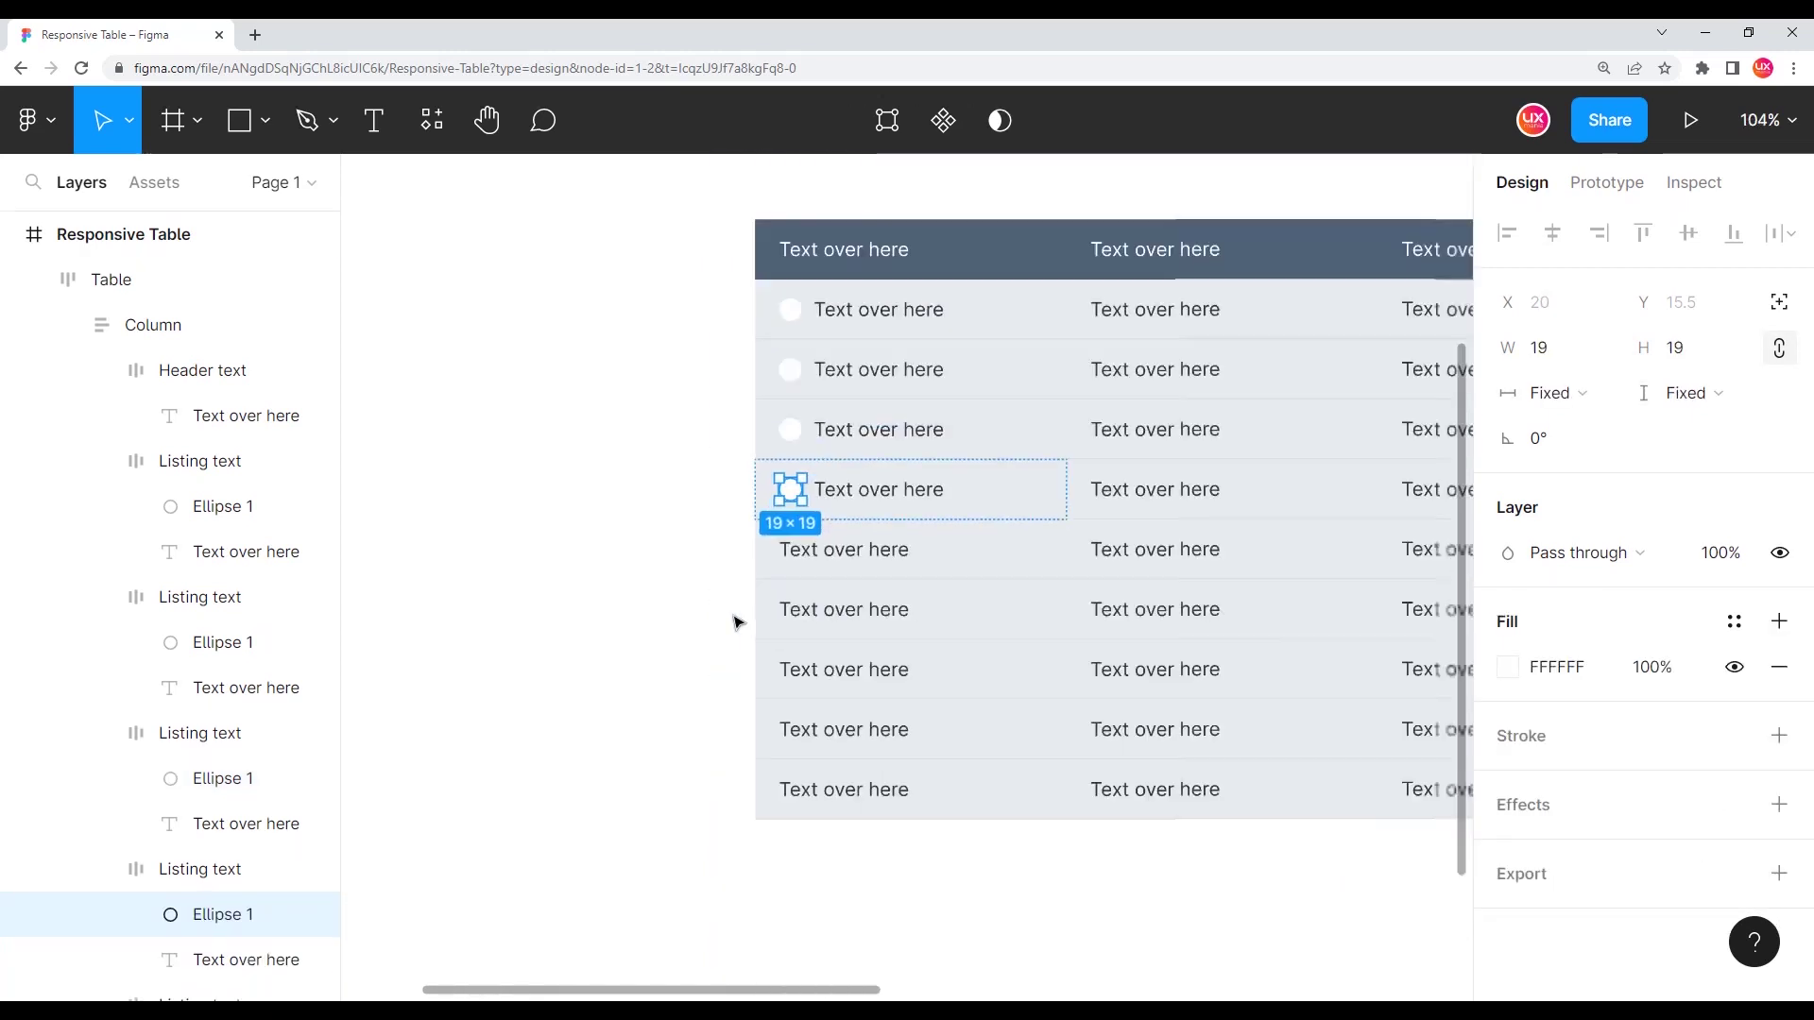
scroll(738, 623, down, 3)
click(802, 462)
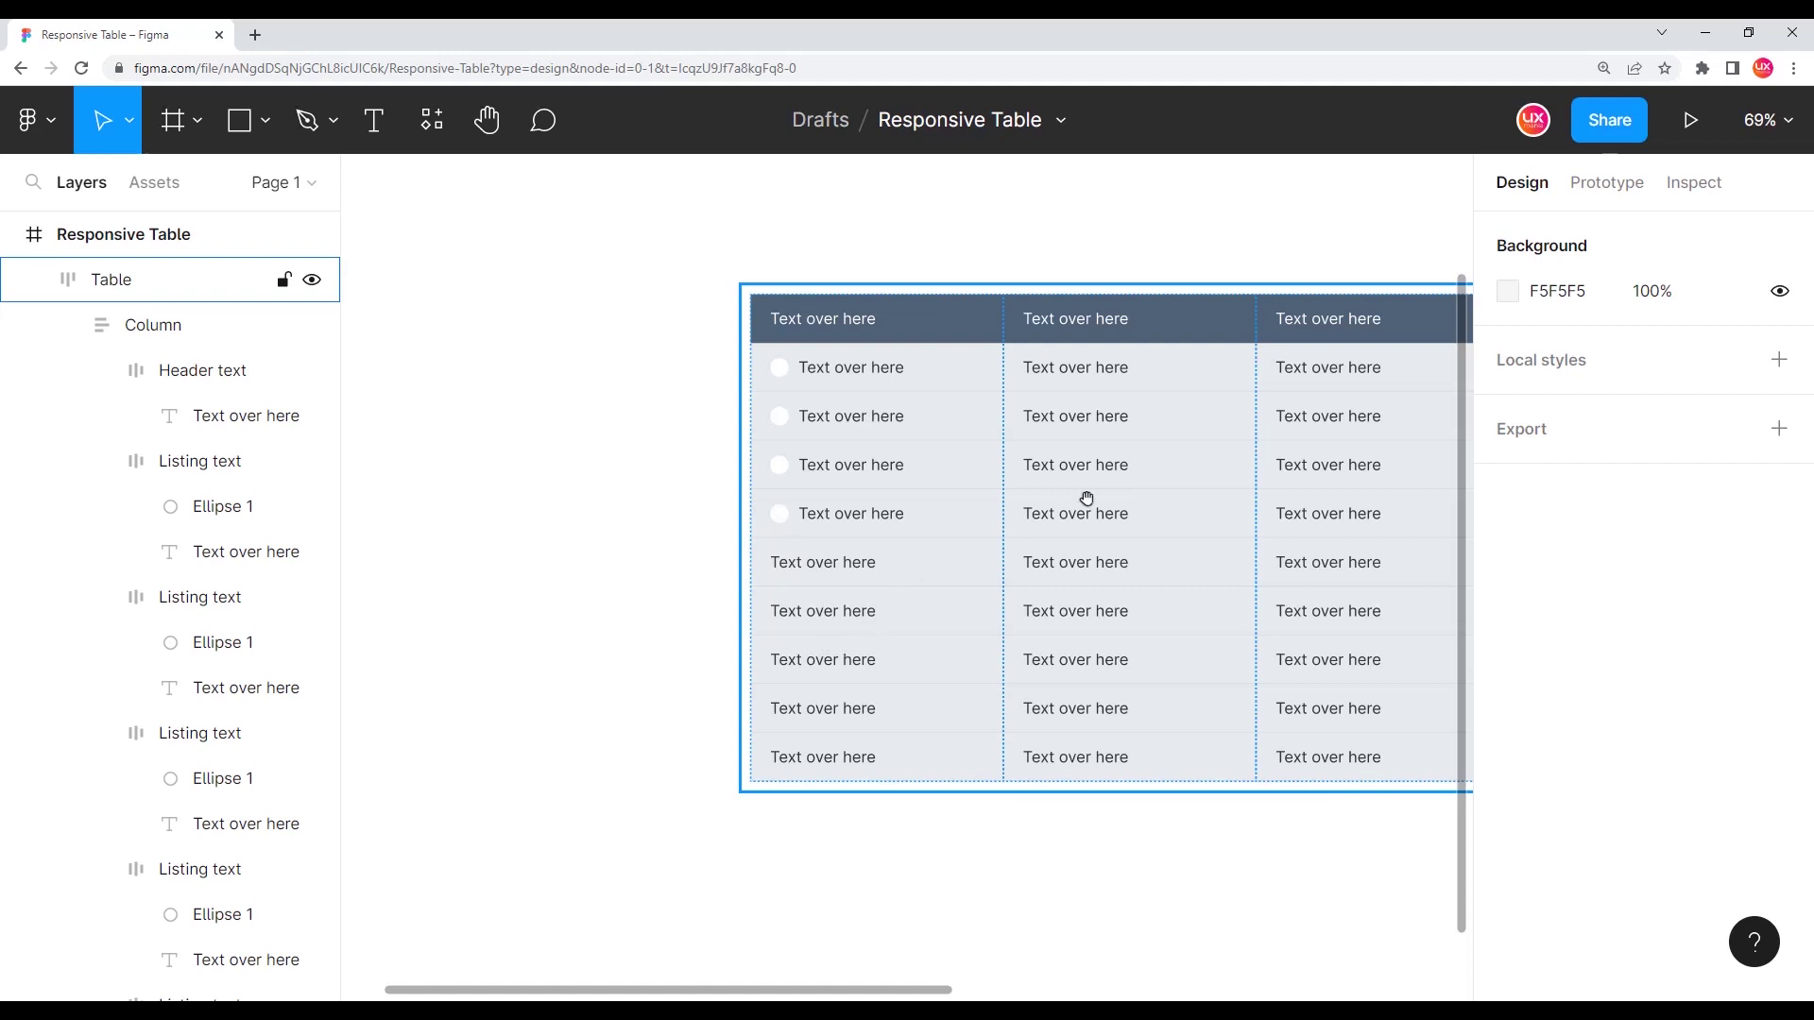
drag(1086, 498, 781, 522)
scroll(780, 521, down, 5)
click(782, 531)
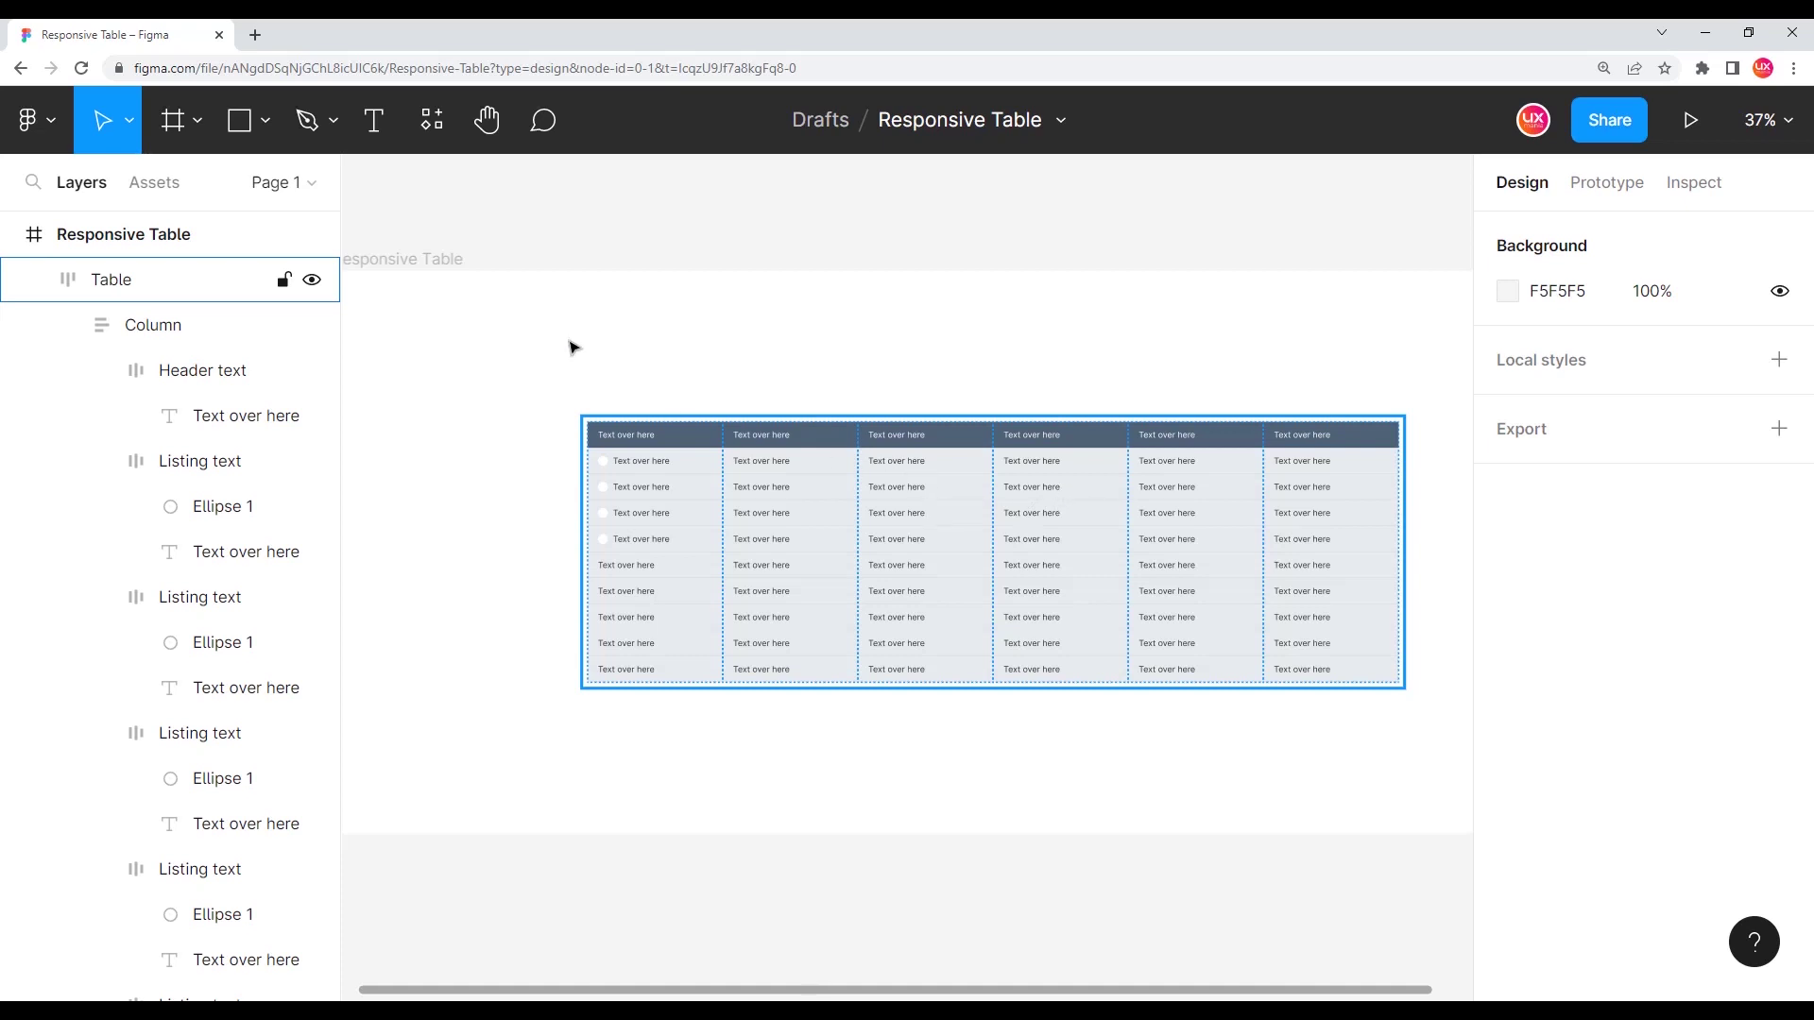
click(608, 339)
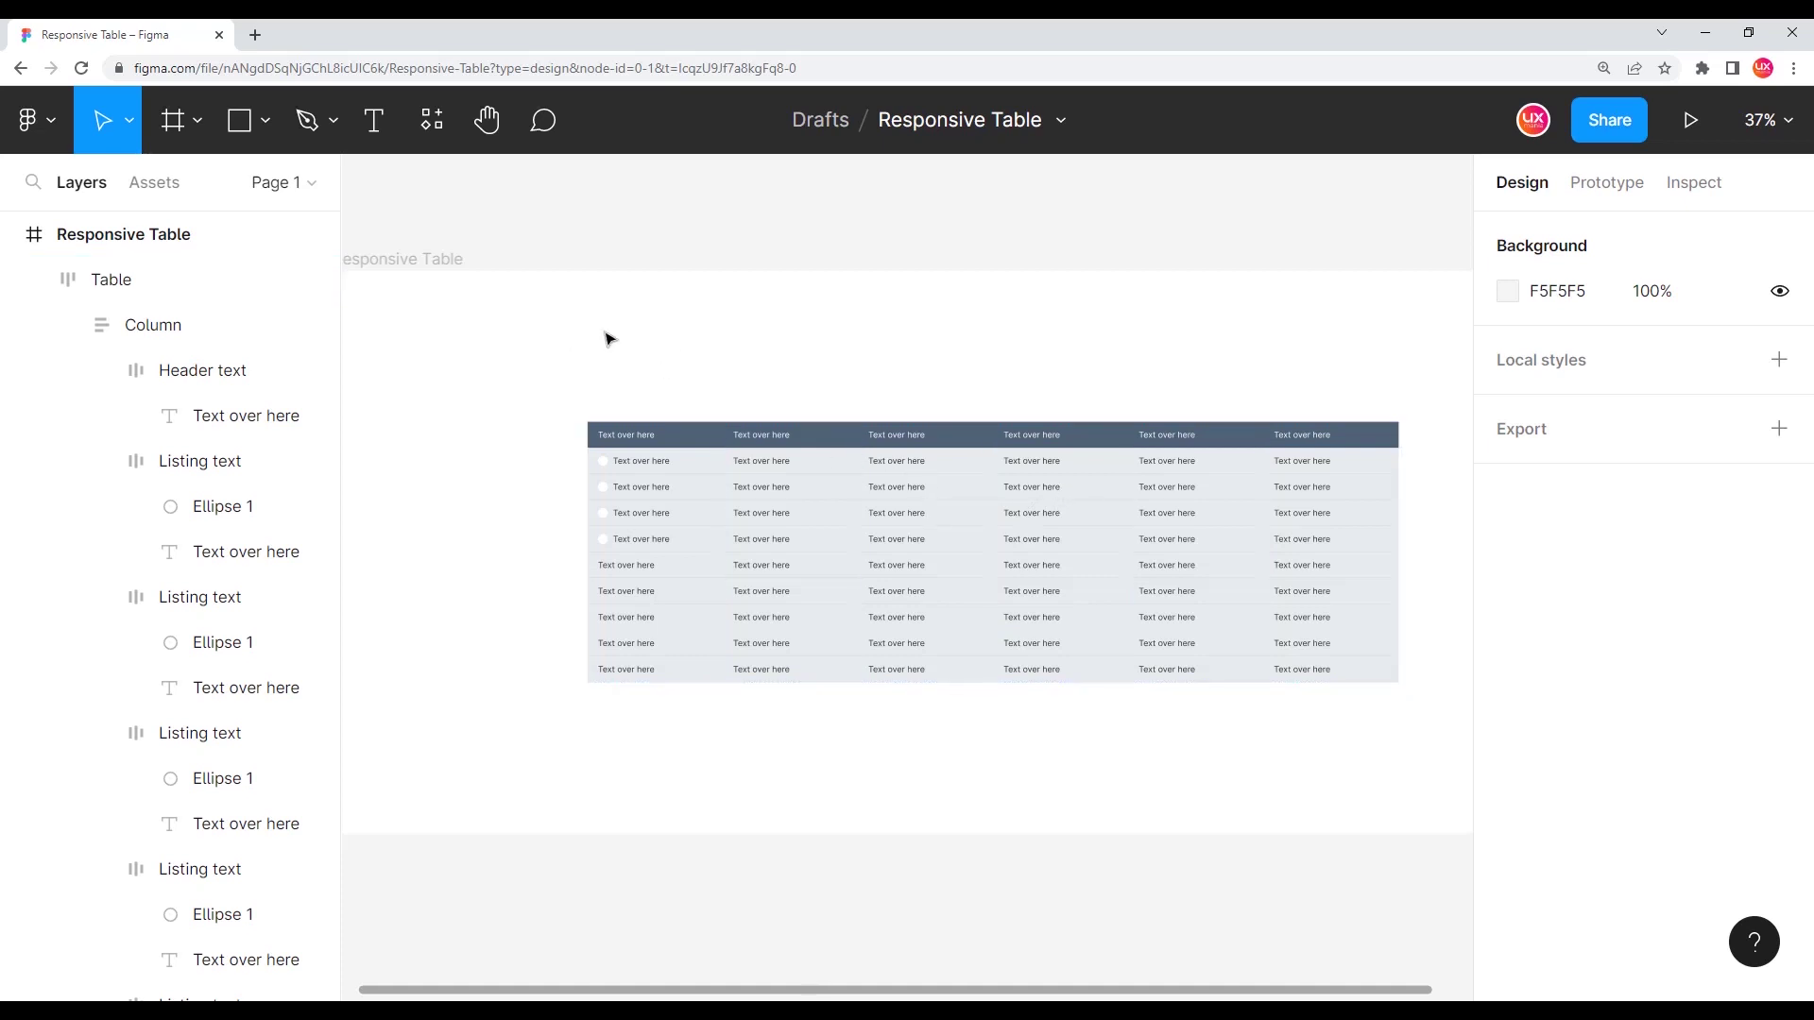
click(1034, 517)
click(949, 354)
ctrl+scroll(637, 486, up, 5)
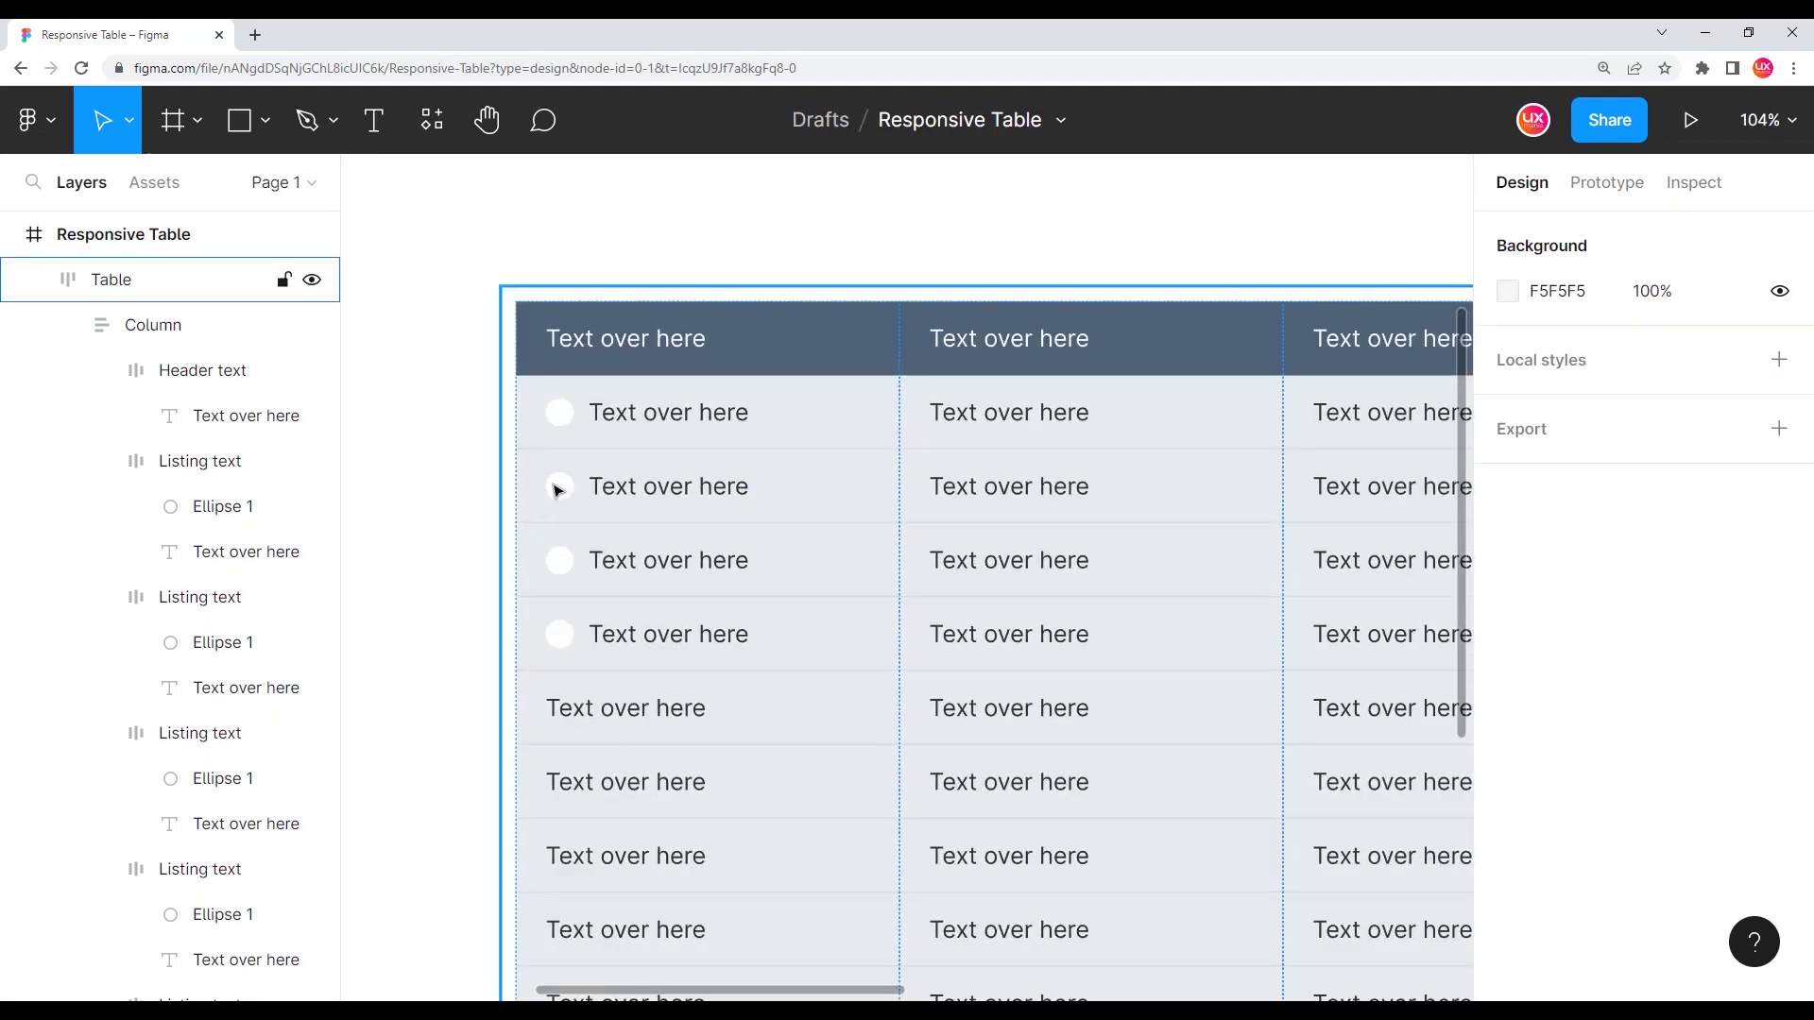
ctrl+scroll(558, 488, down, 4)
ctrl+scroll(538, 482, down, 2)
drag(548, 385, 612, 389)
- Resize the Responsive Table frame to 2026×1080, letting the table shrink to the new width
click(465, 305)
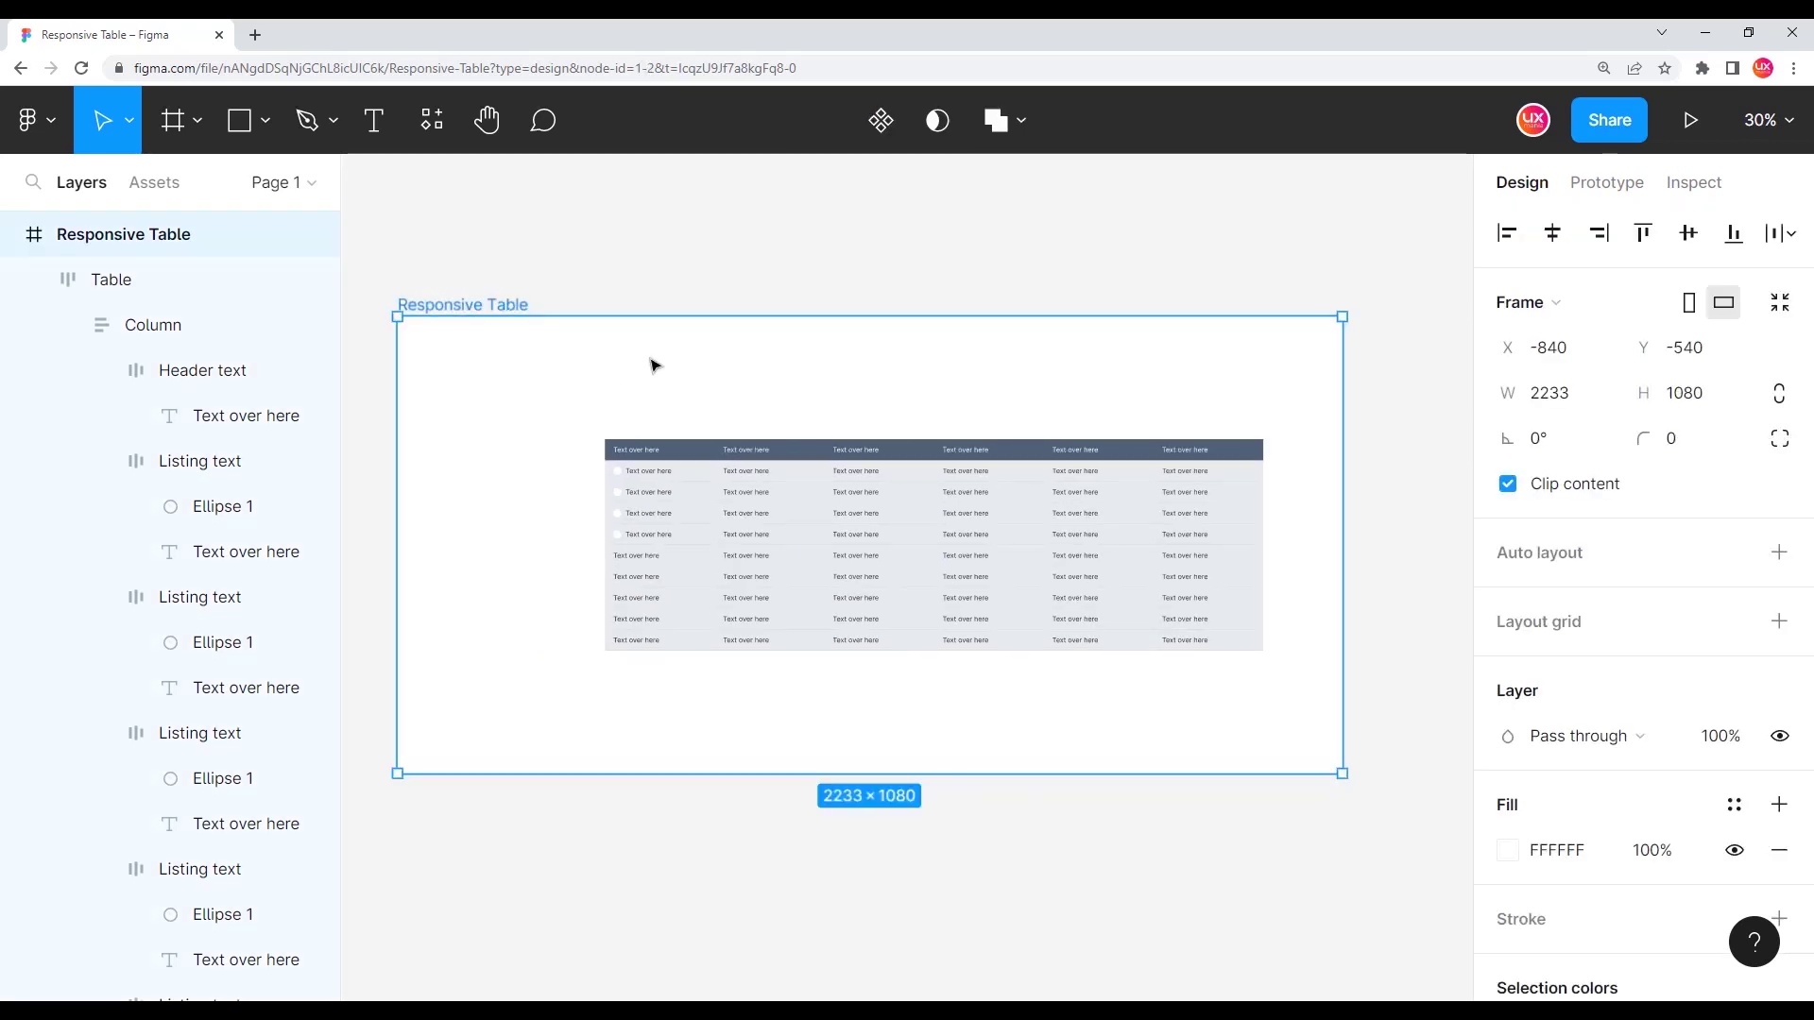
mouse_move(1349, 517)
mouse_down()
mouse_move(1257, 526)
mouse_move(1368, 528)
mouse_up()
drag(1306, 541, 1240, 575)
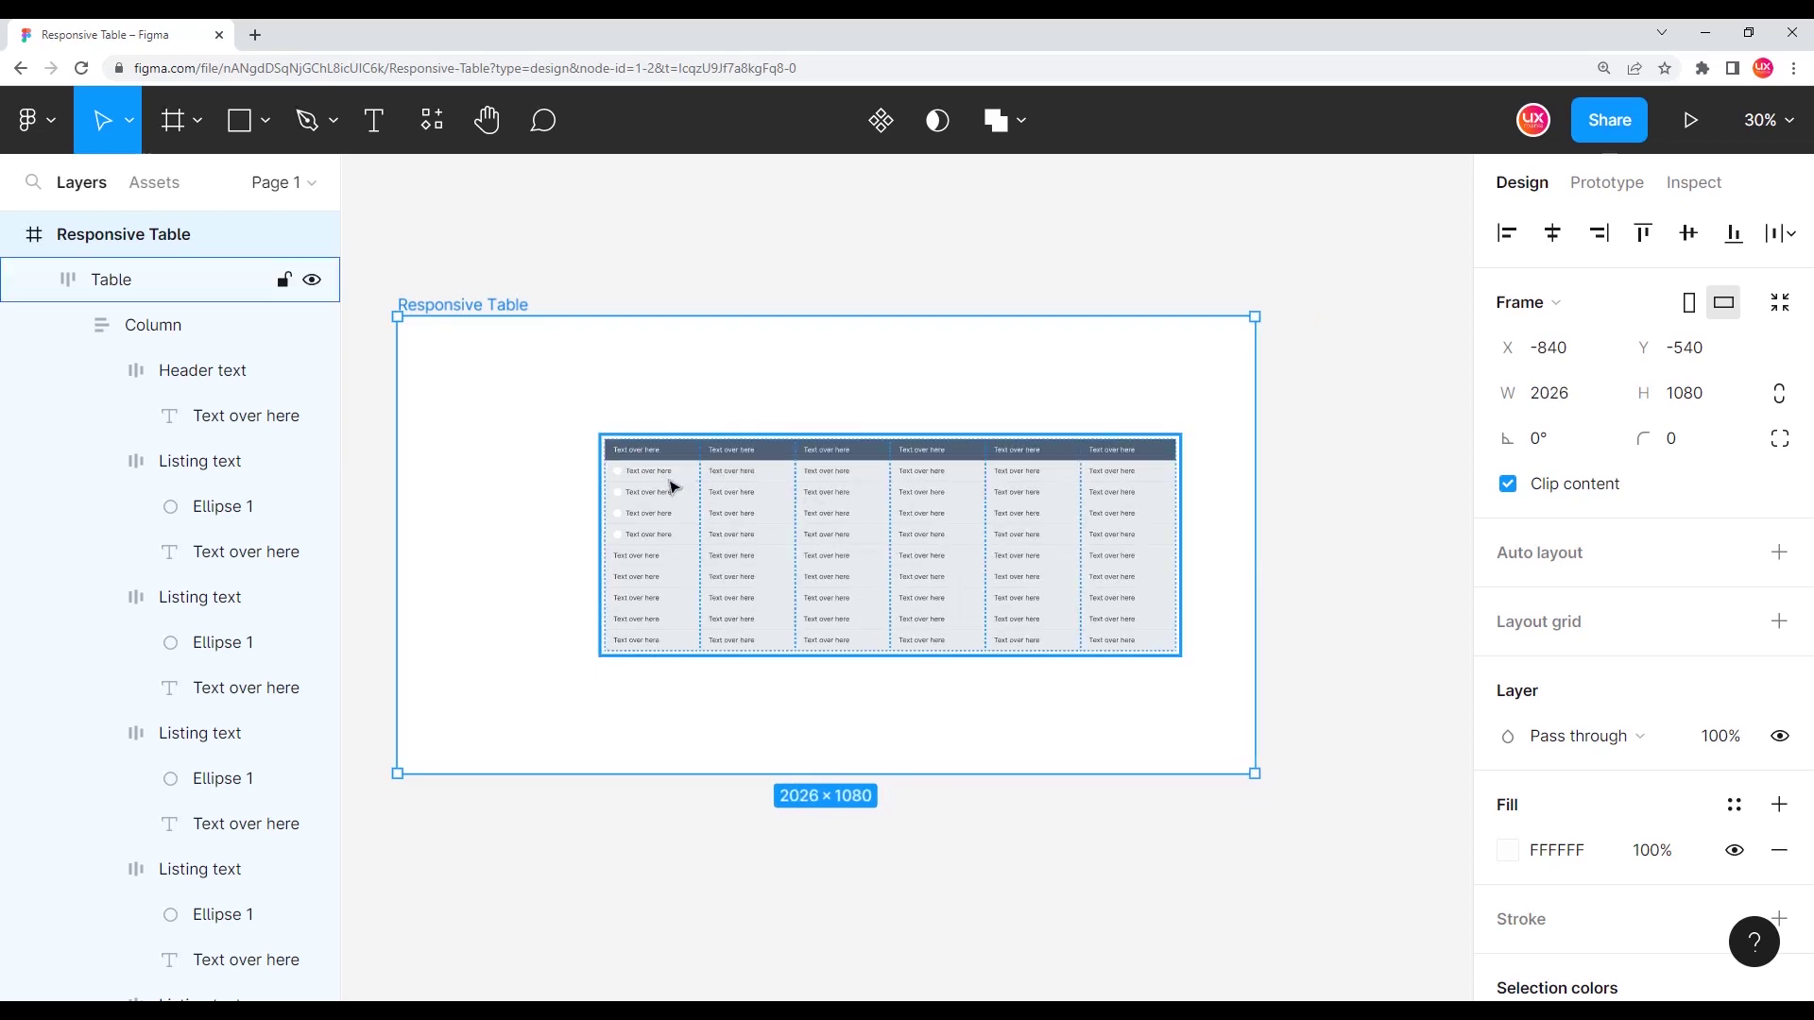
ctrl+scroll(660, 567, up, 5)
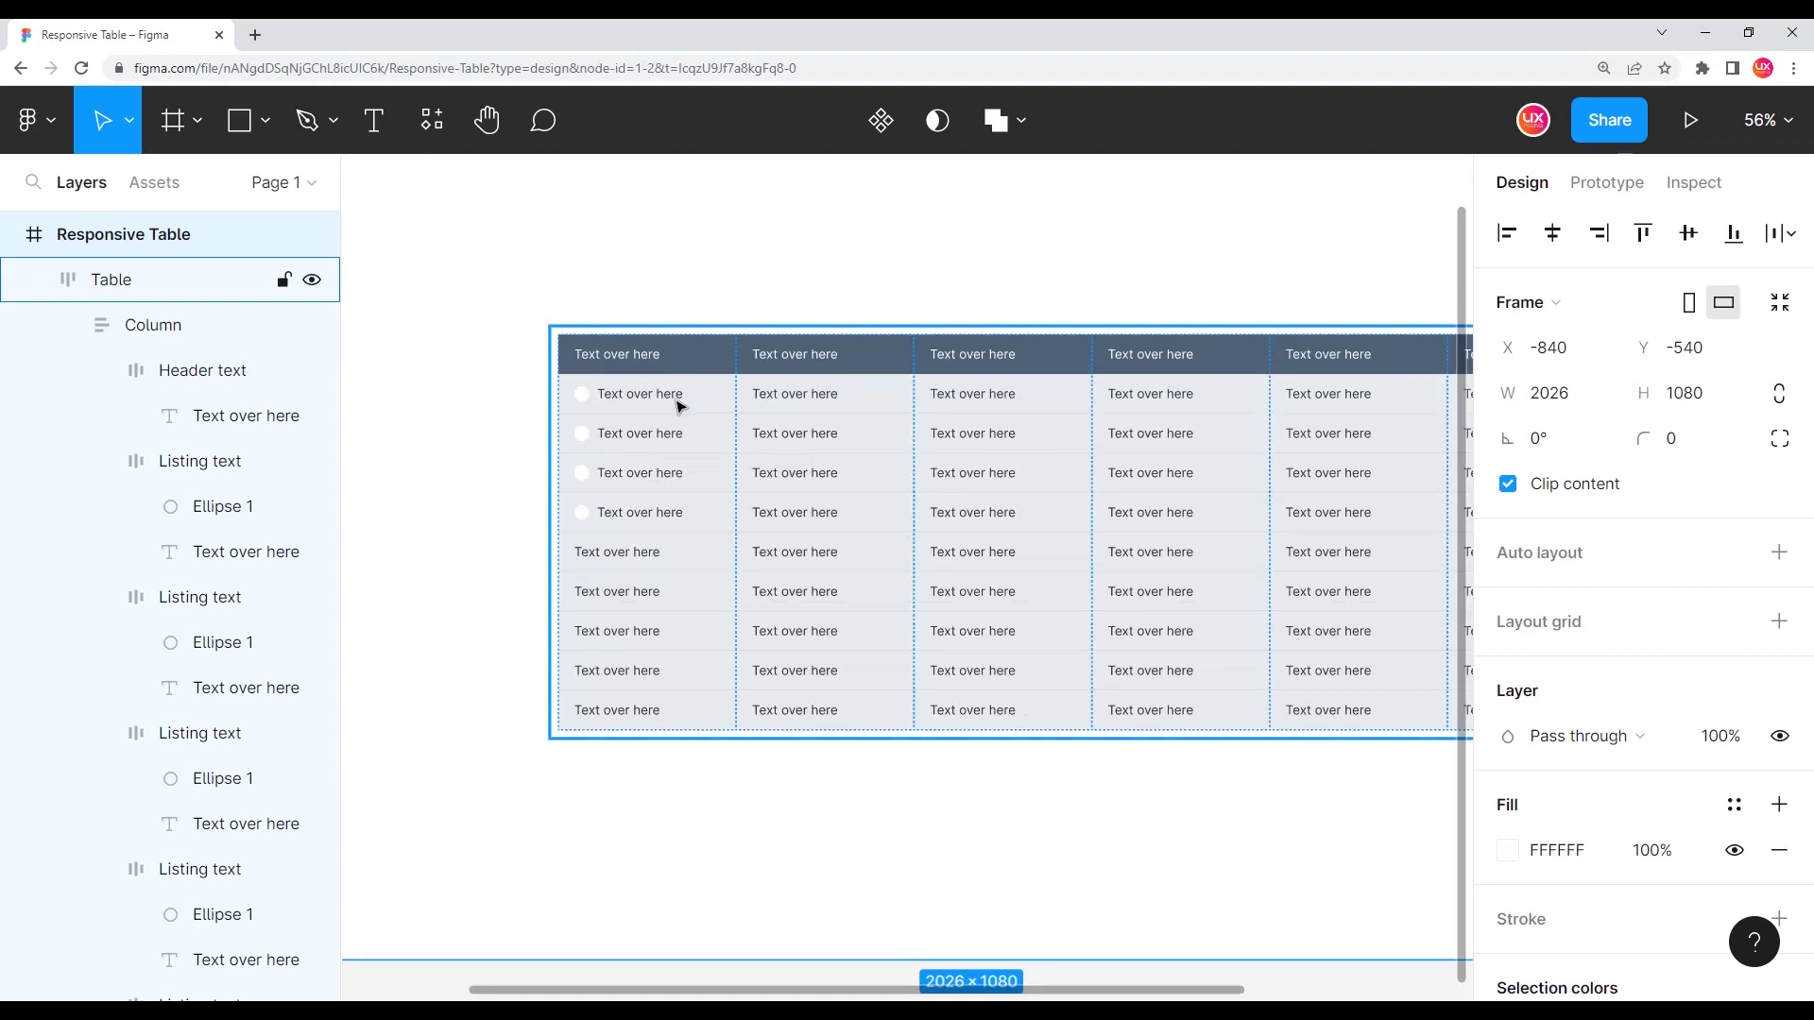
ctrl+scroll(583, 511, down, 3)
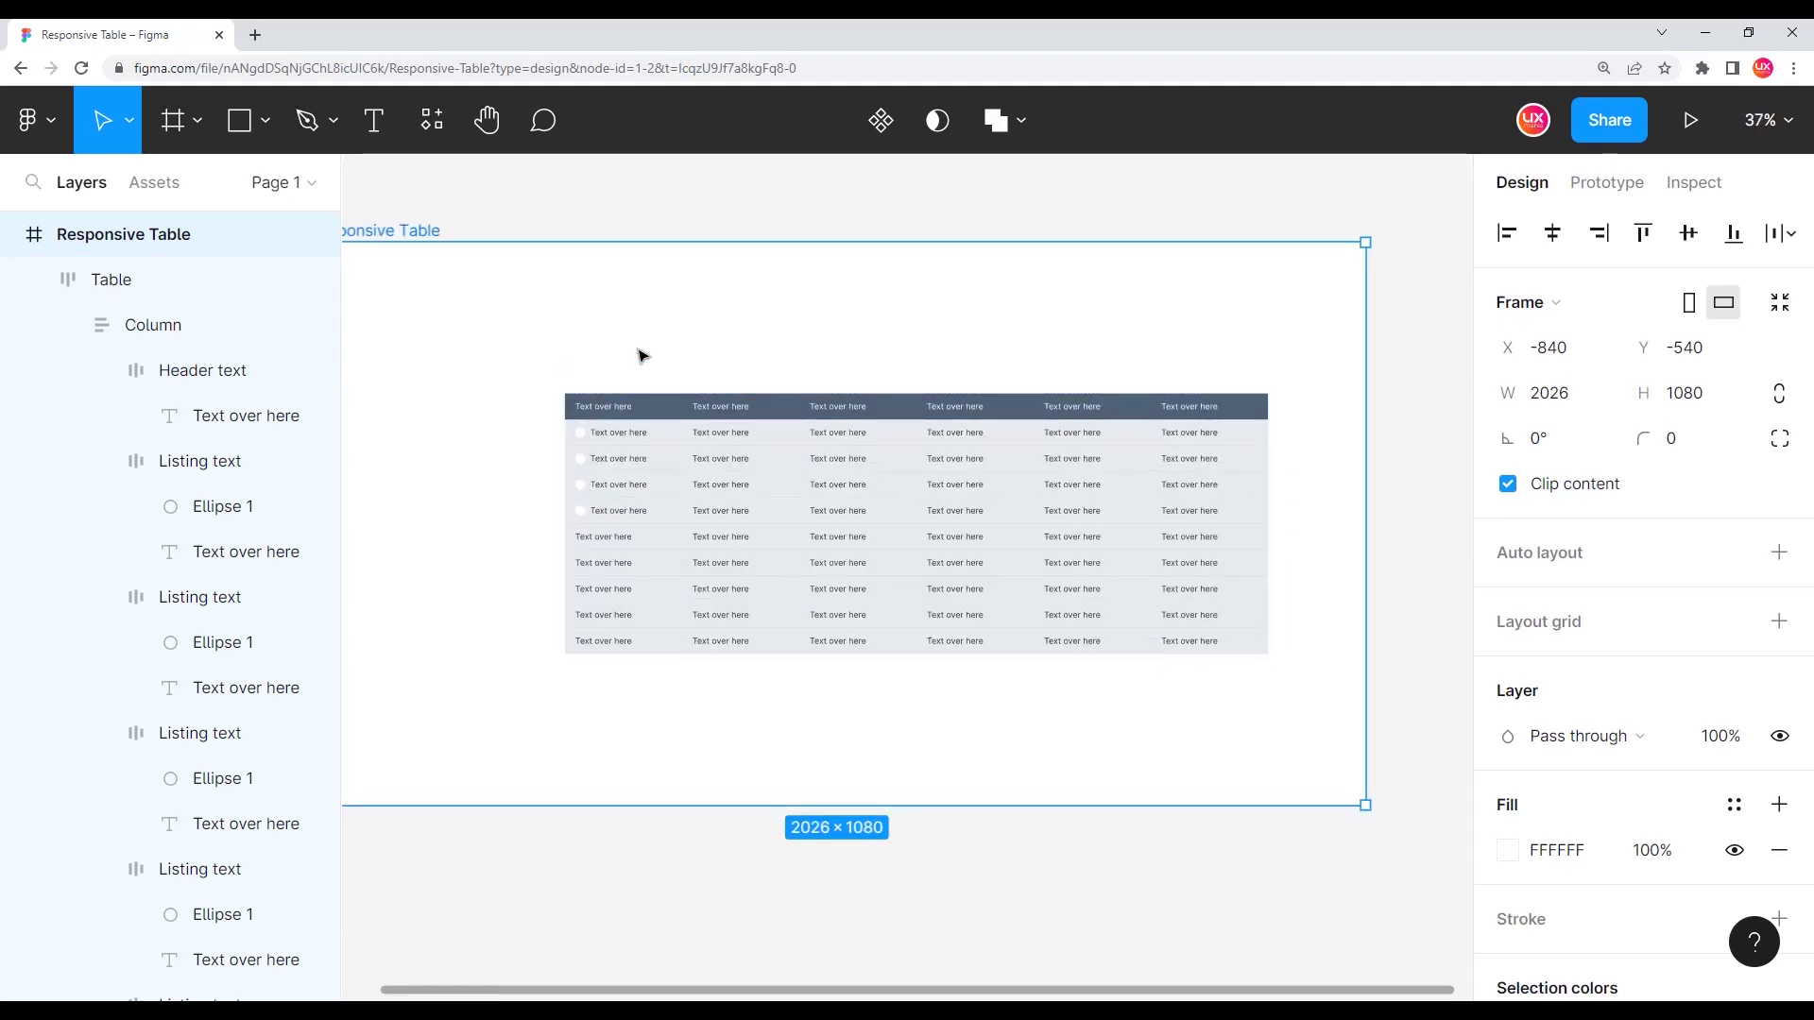
click(406, 384)
- Switch the first Column's width from Fill container to Fixed width and set it to 320
click(98, 327)
click(68, 325)
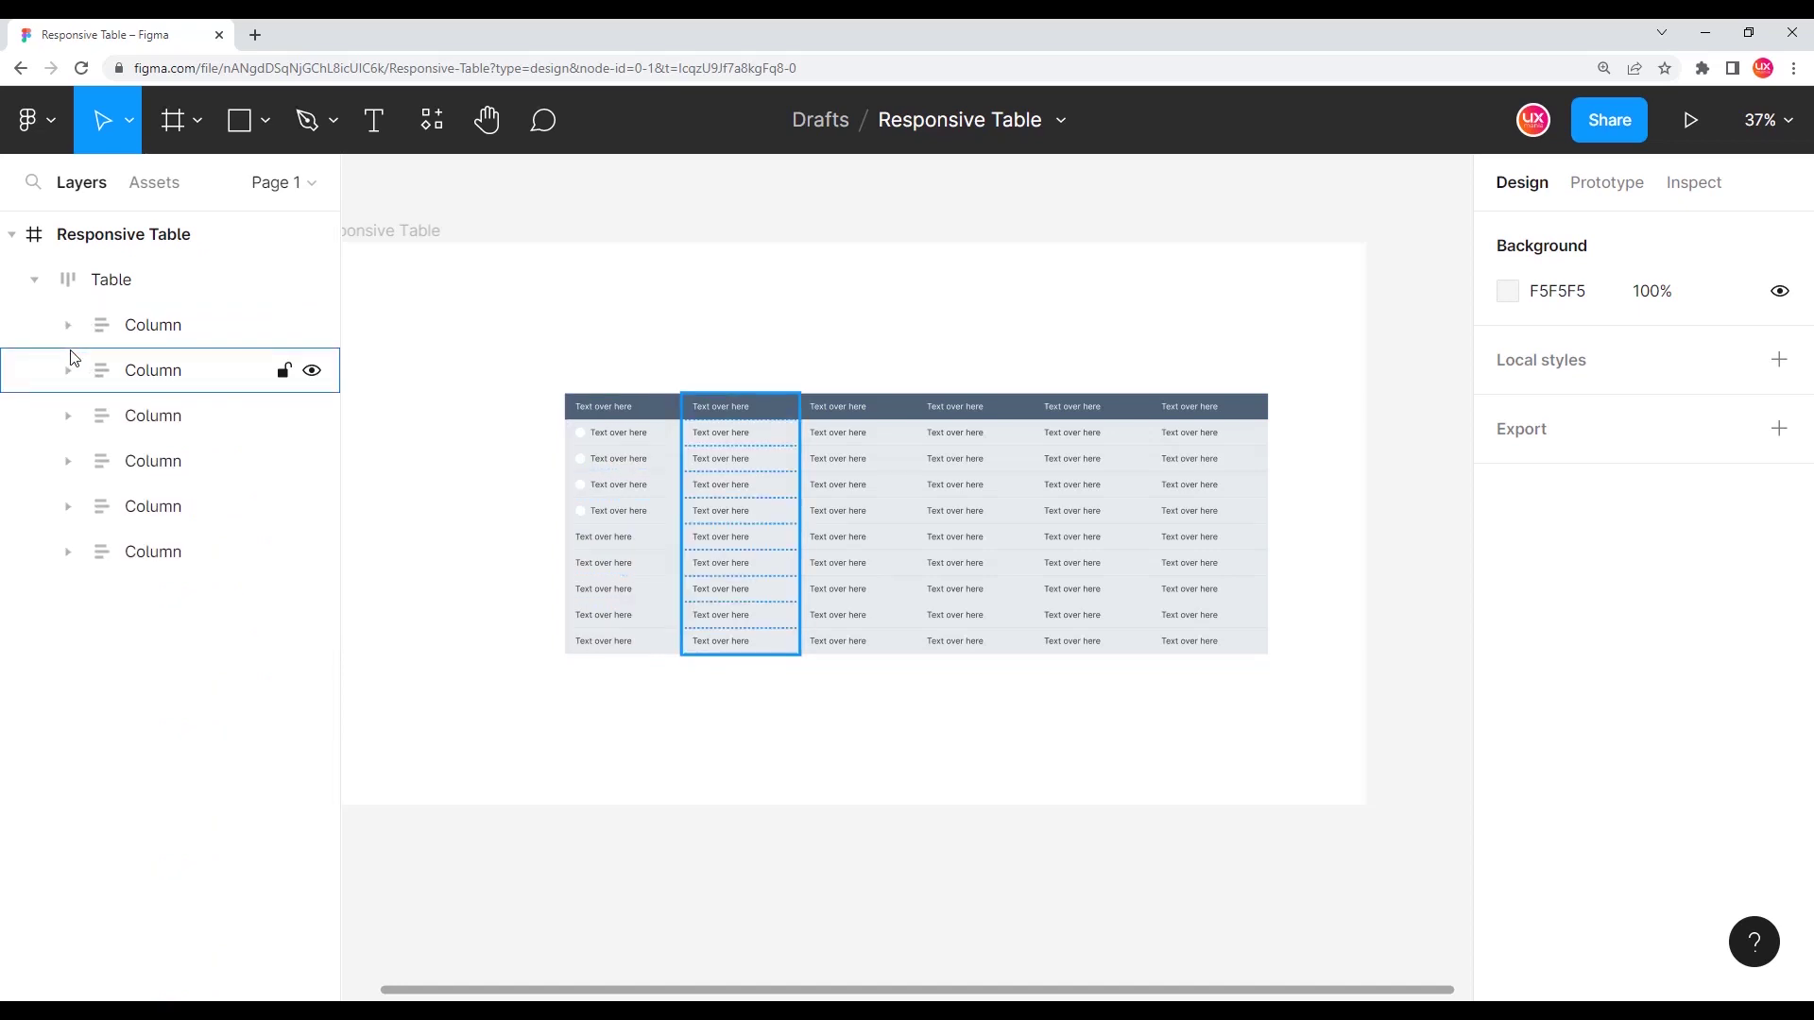
click(151, 325)
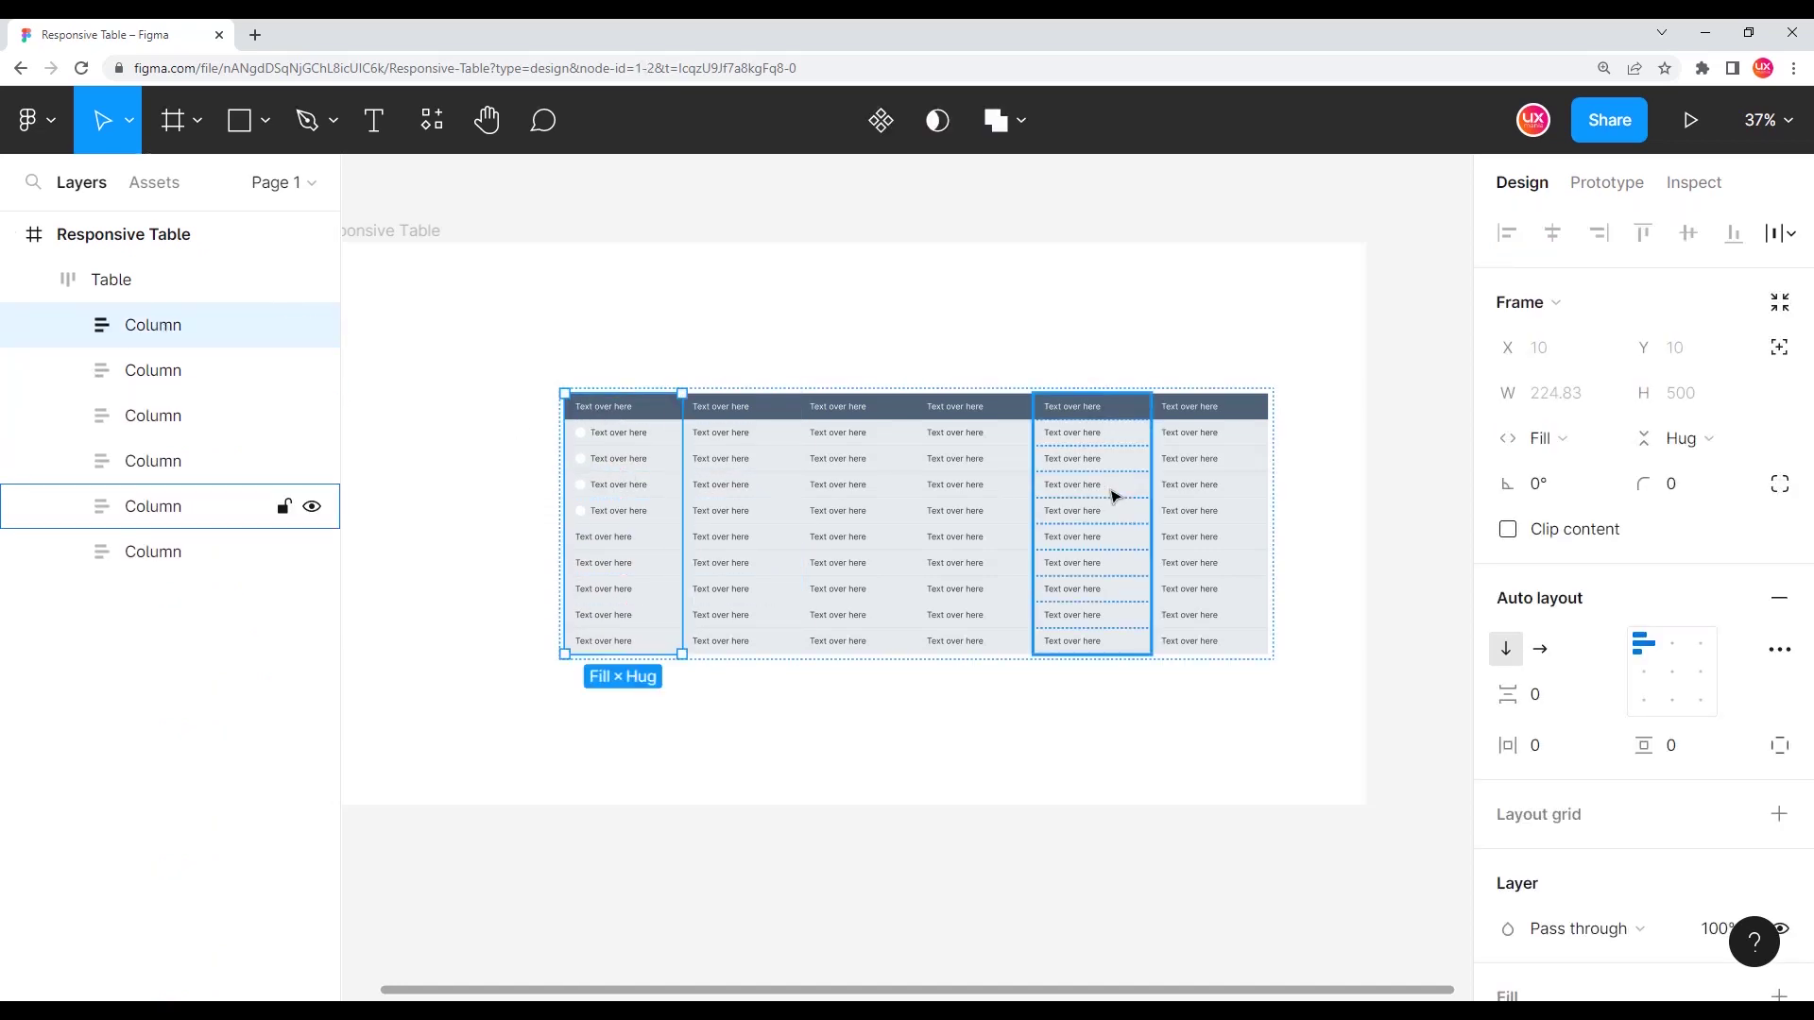
click(1569, 439)
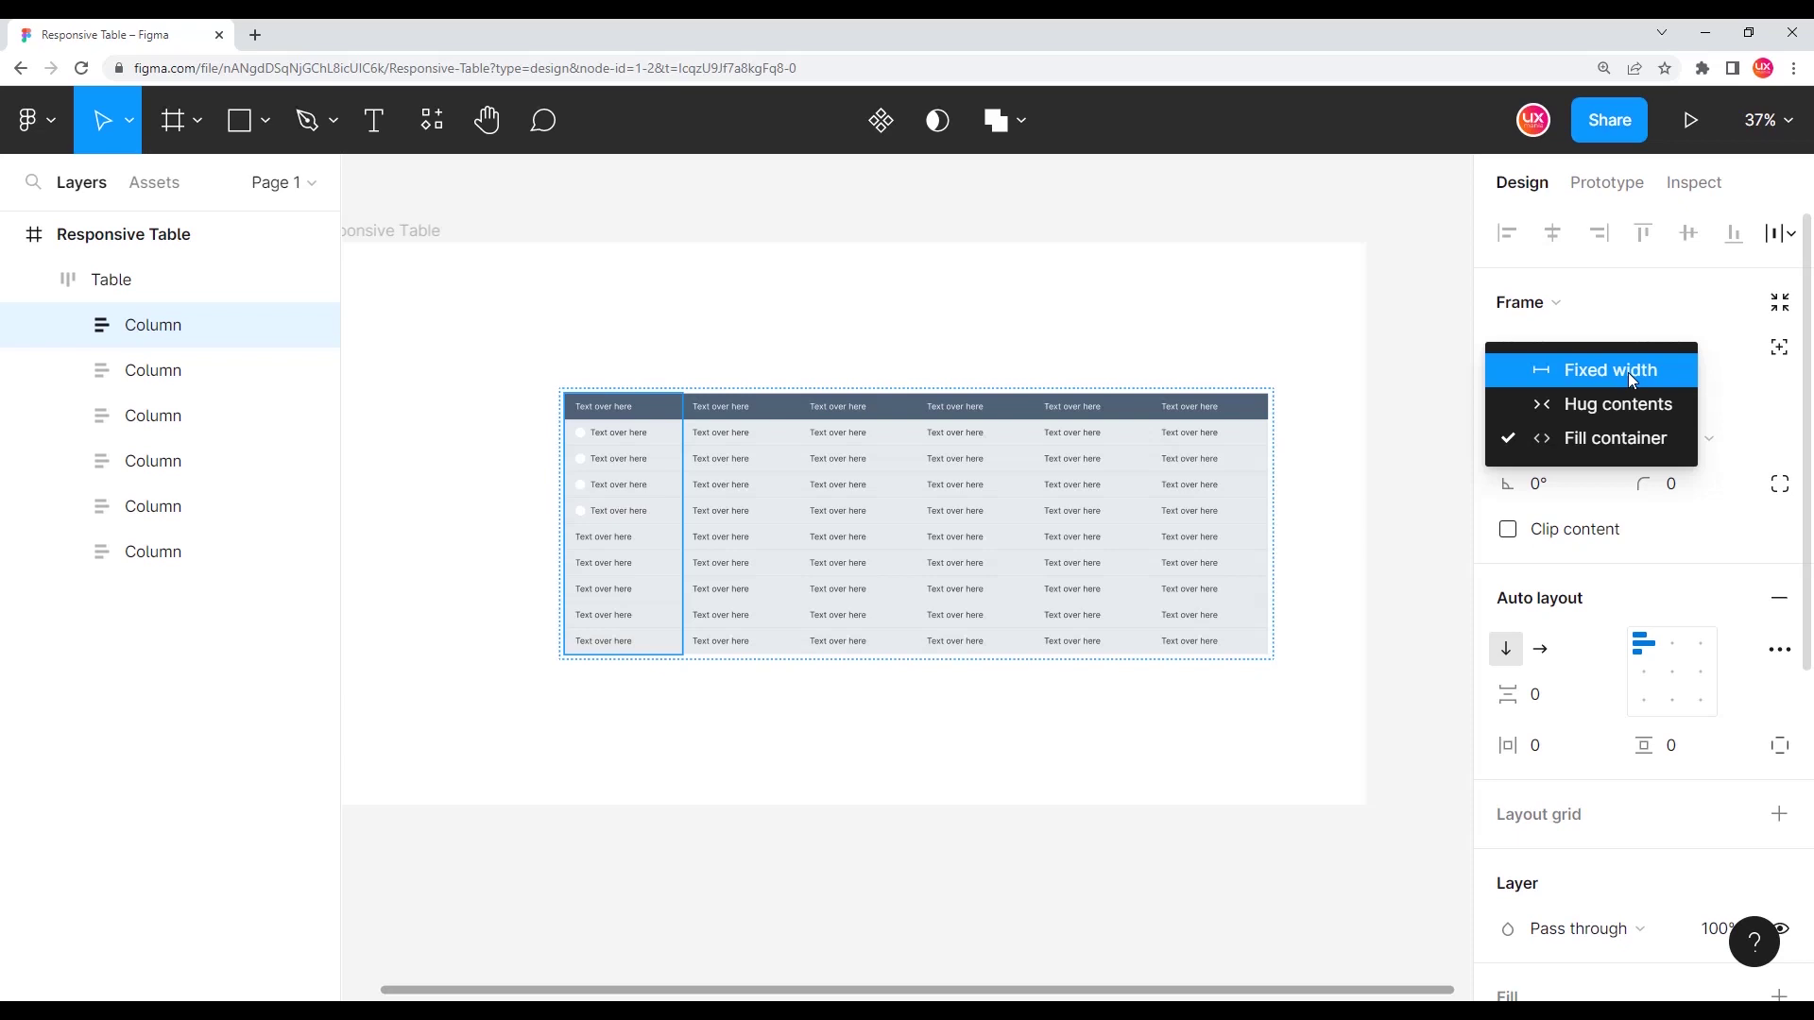
click(1629, 372)
mouse_move(688, 516)
mouse_down()
mouse_move(751, 516)
mouse_move(726, 531)
mouse_up()
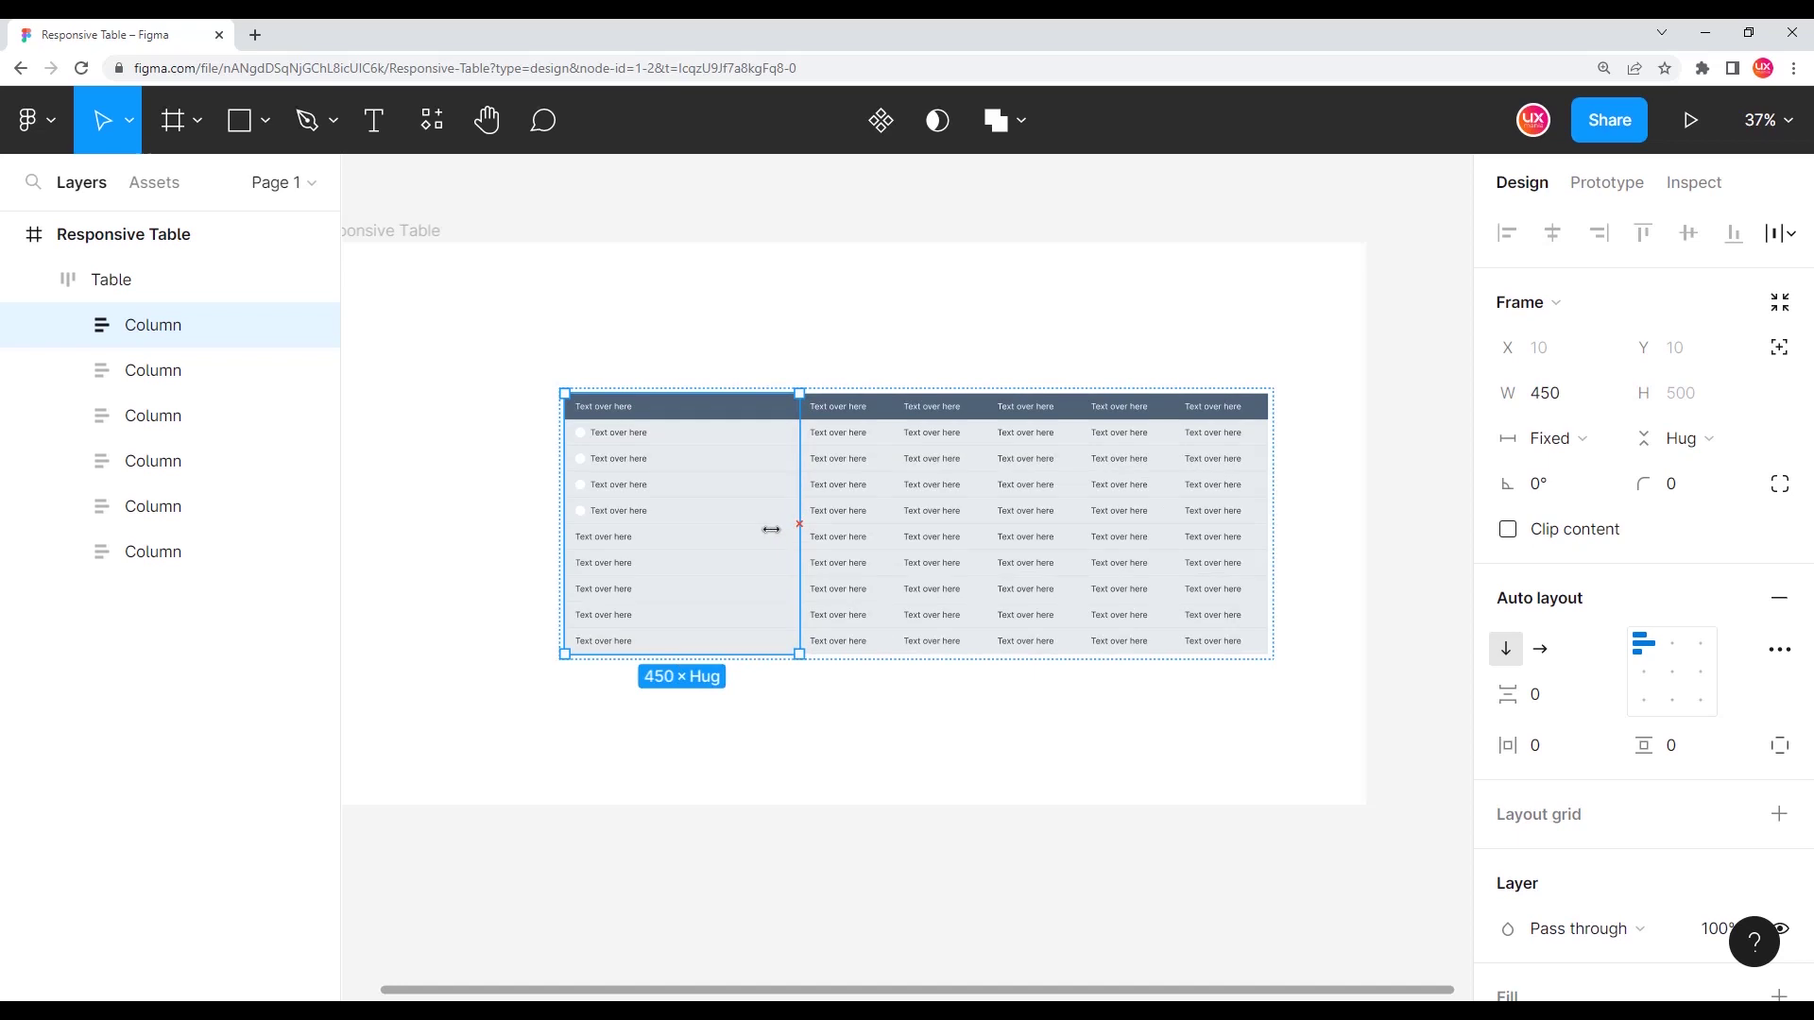
click(886, 381)
scroll(886, 382, down, 2)
click(478, 255)
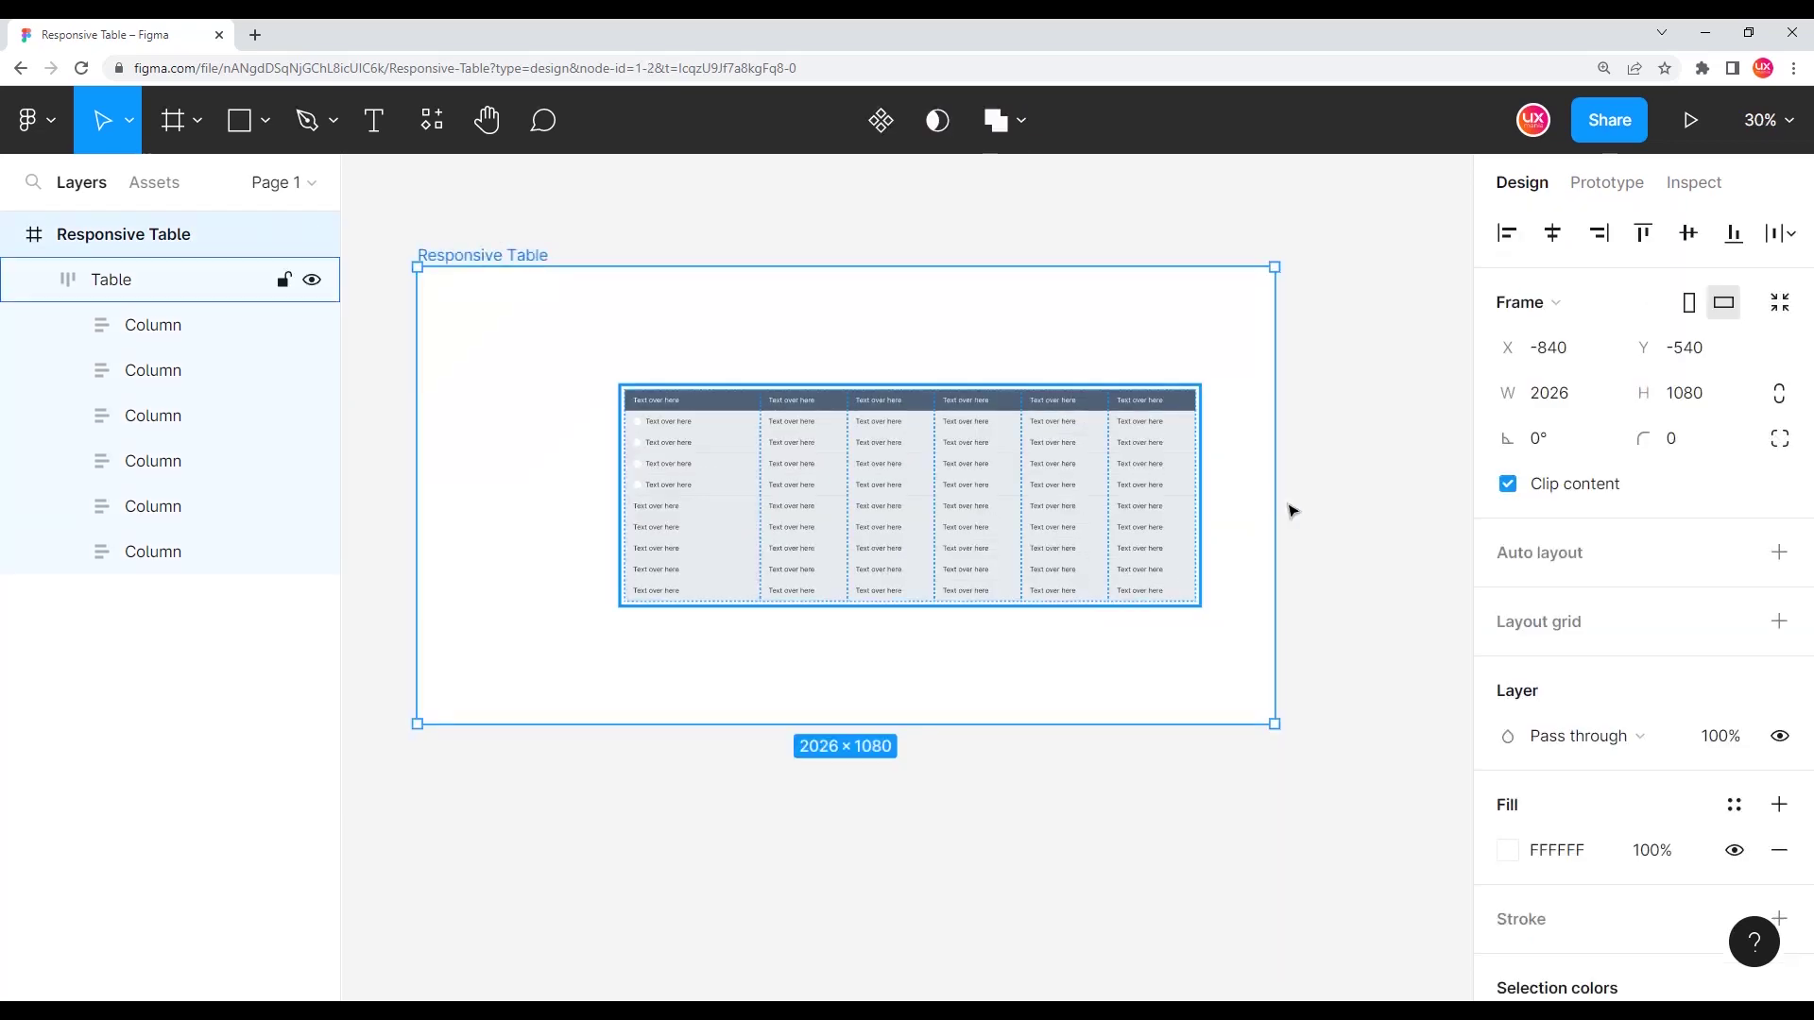
- Narrow the Responsive Table frame and reposition the Table and the frame on the canvas
mouse_move(1274, 508)
mouse_down()
mouse_move(1204, 527)
mouse_move(1337, 534)
mouse_move(1202, 552)
mouse_move(1377, 554)
mouse_move(1232, 579)
mouse_move(1421, 593)
mouse_move(1263, 607)
mouse_move(1450, 596)
mouse_move(1398, 615)
mouse_up()
click(814, 348)
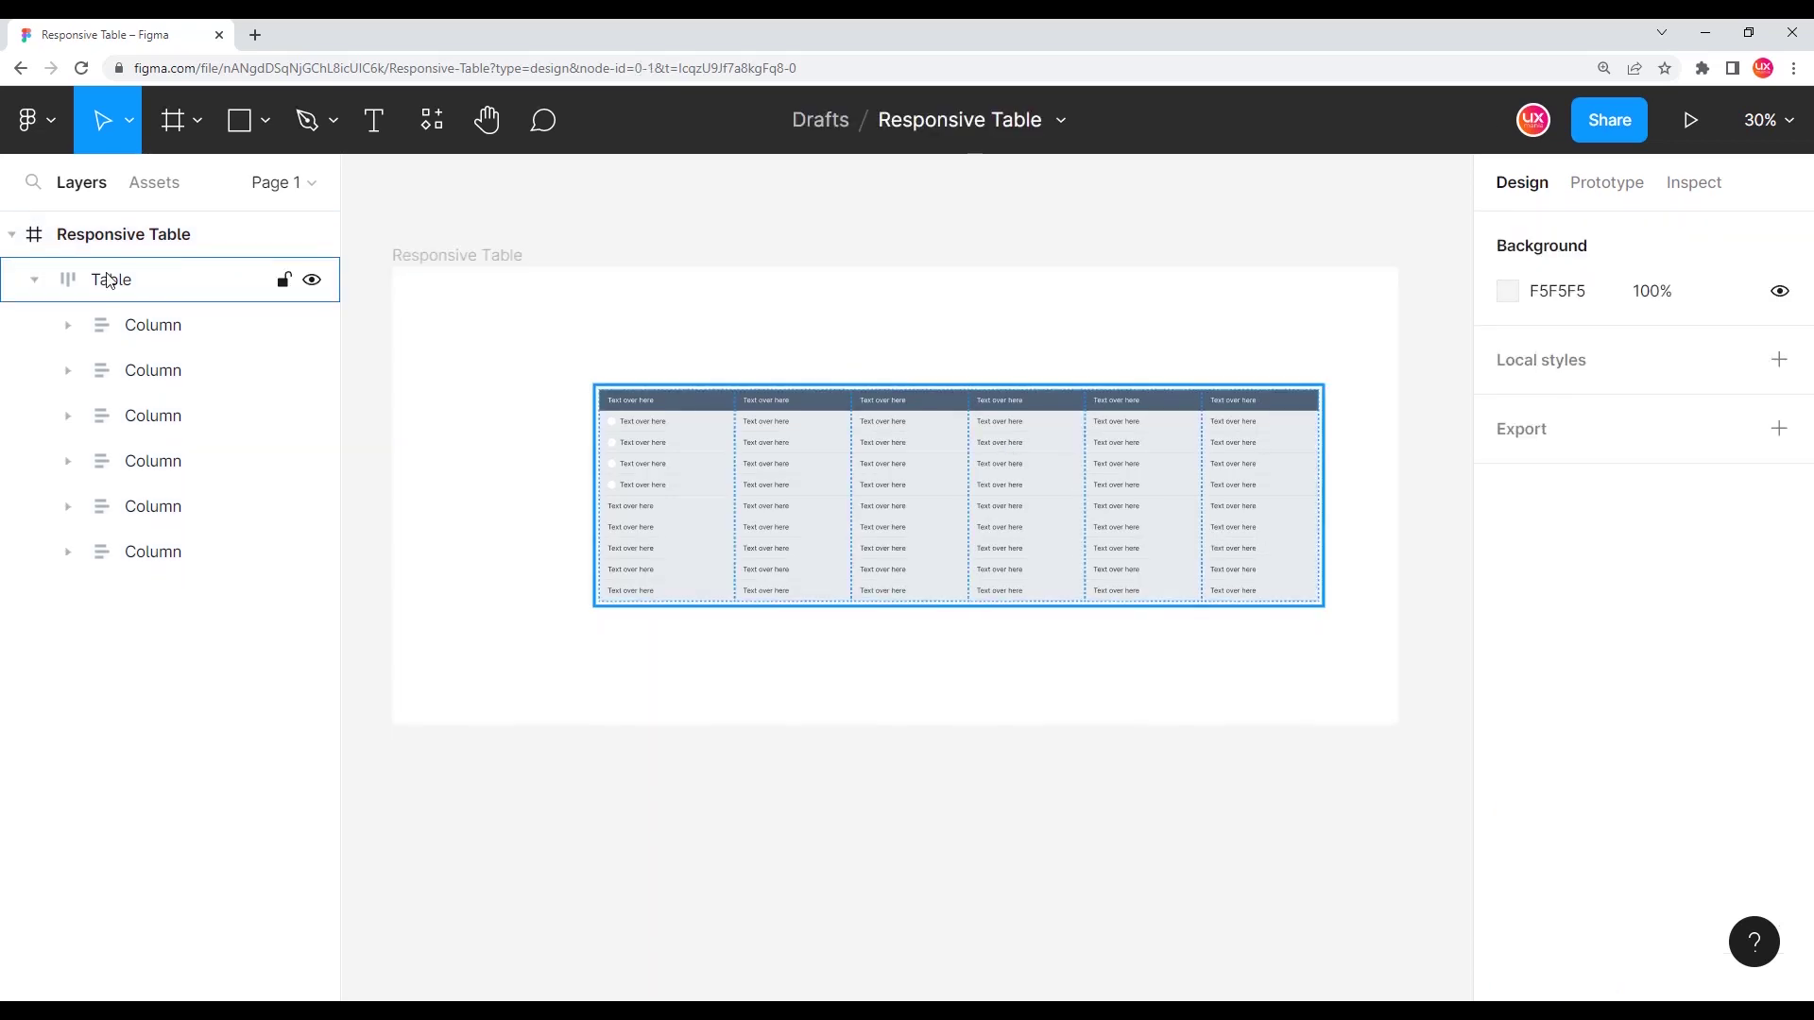
click(112, 280)
drag(833, 432, 859, 458)
click(508, 355)
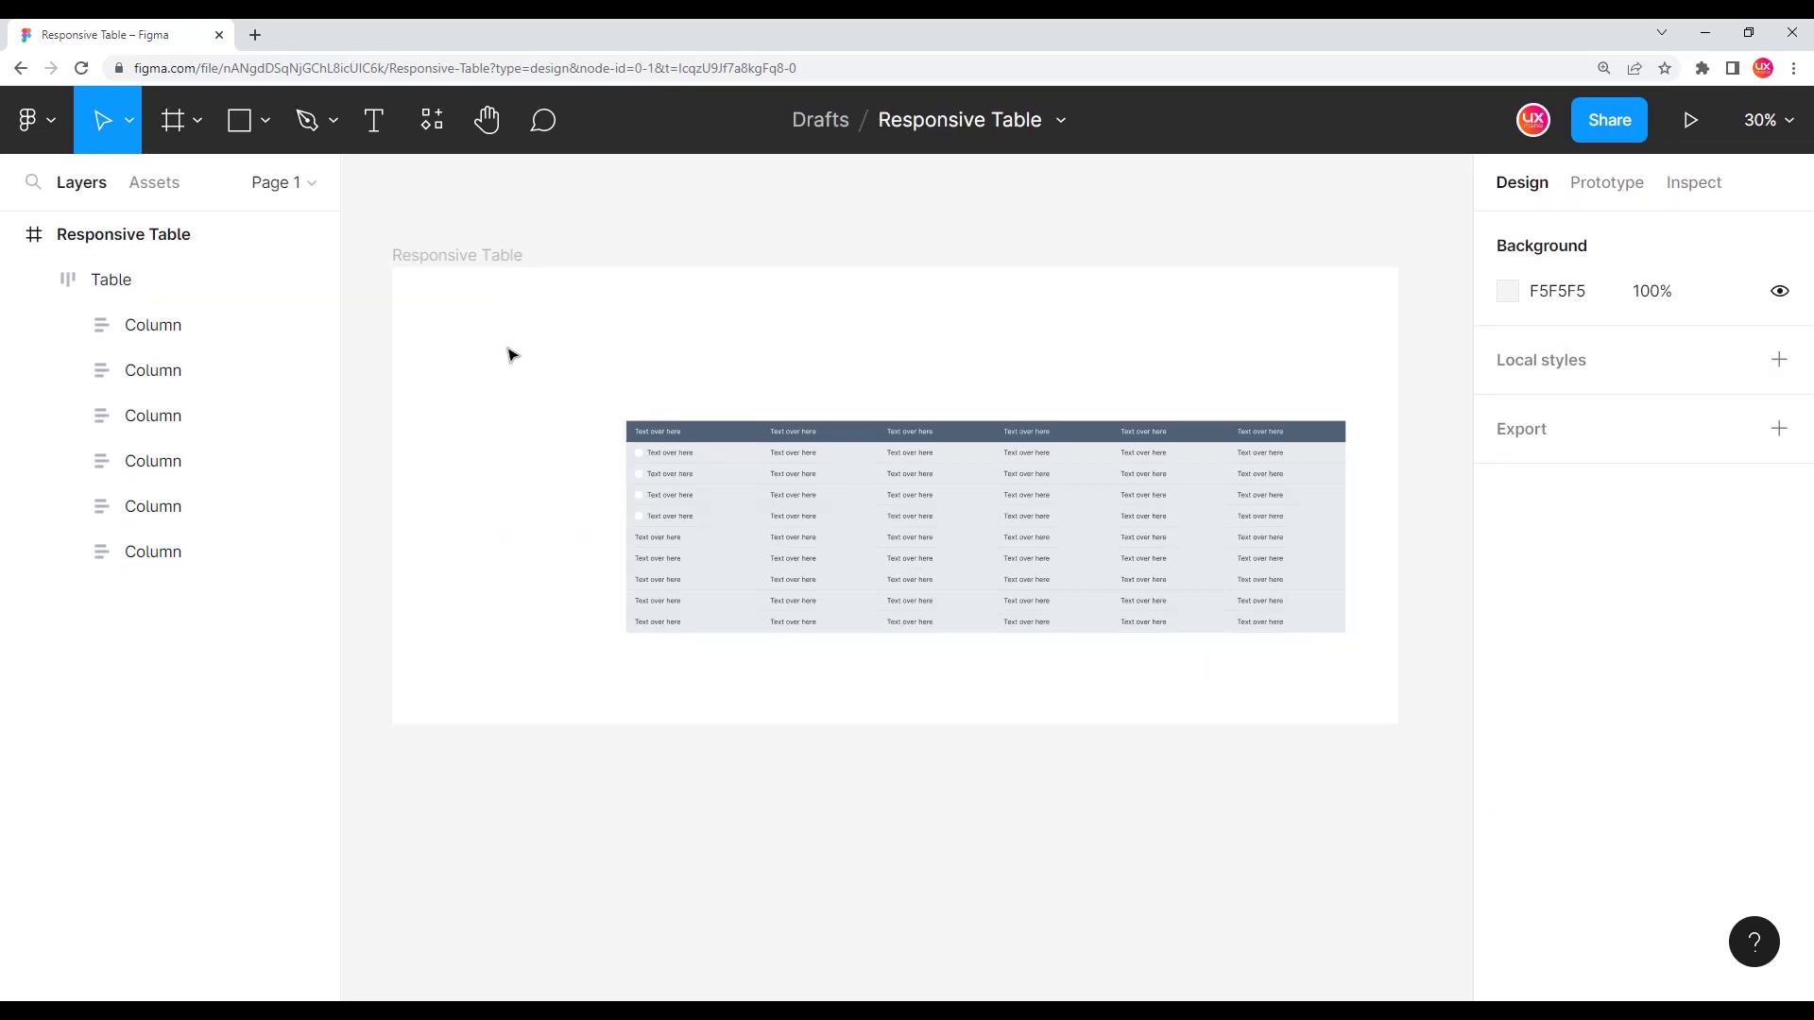
click(466, 256)
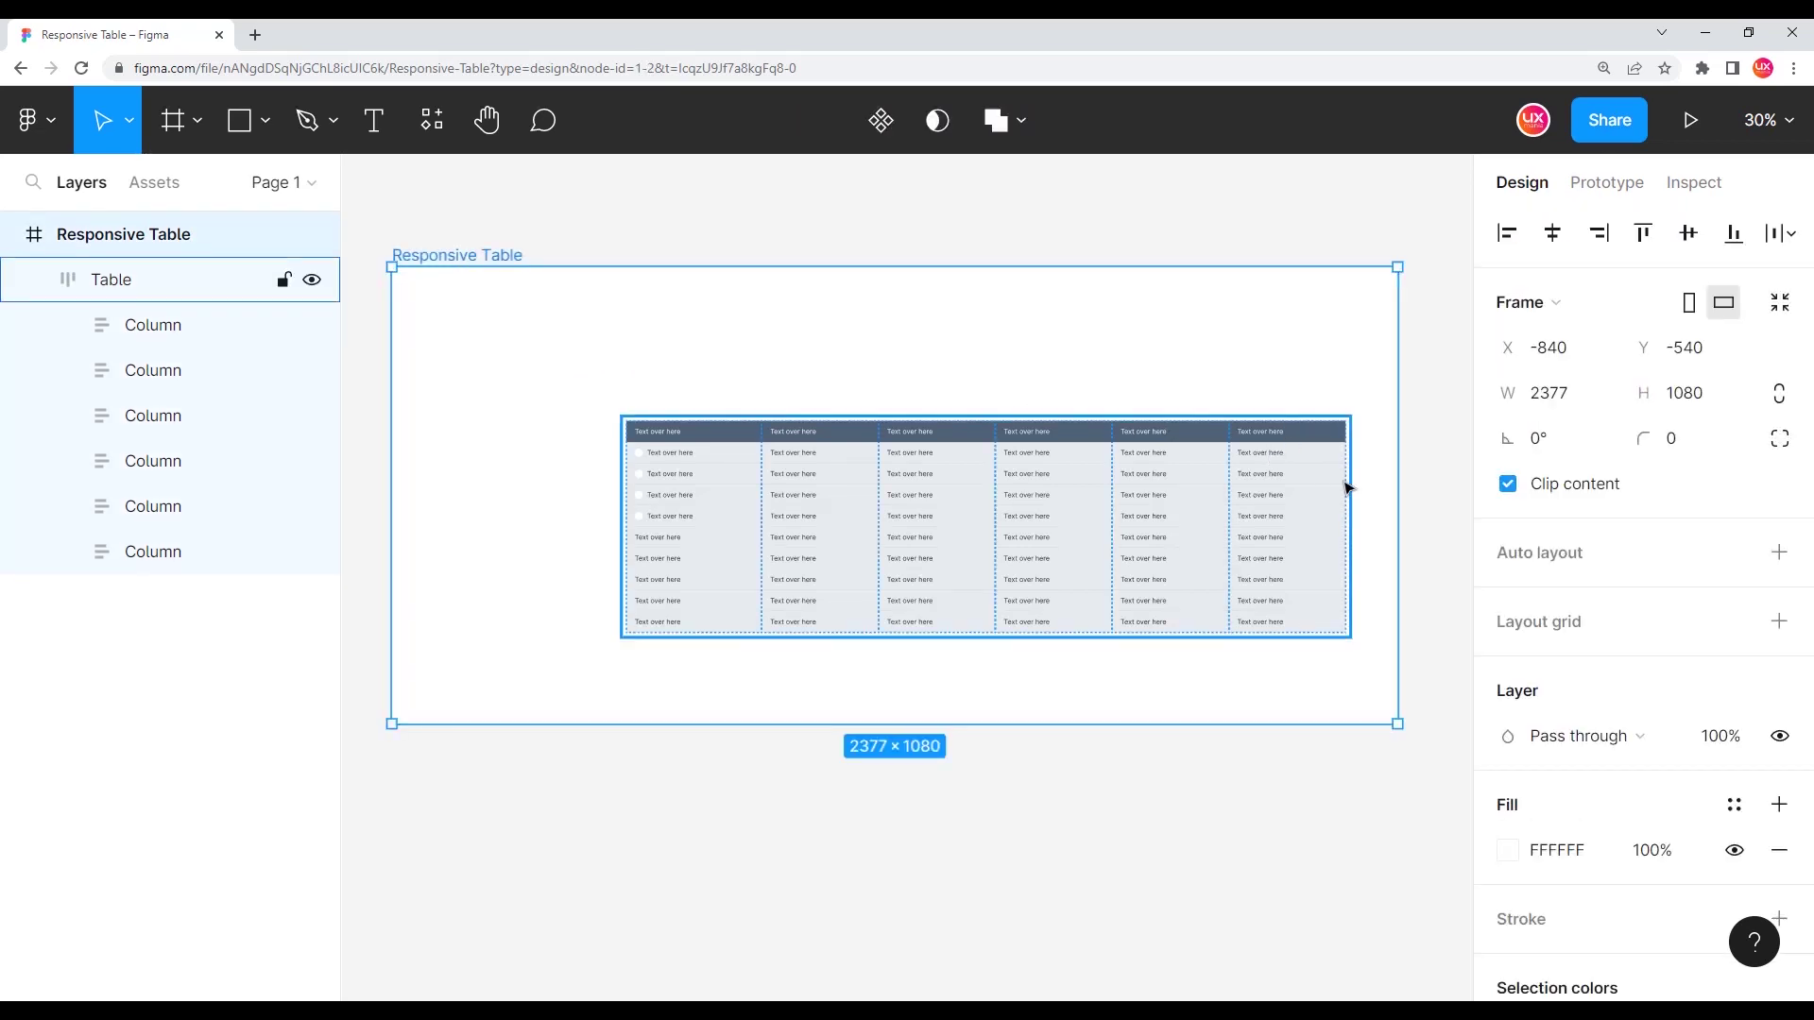
drag(769, 429, 758, 468)
click(393, 353)
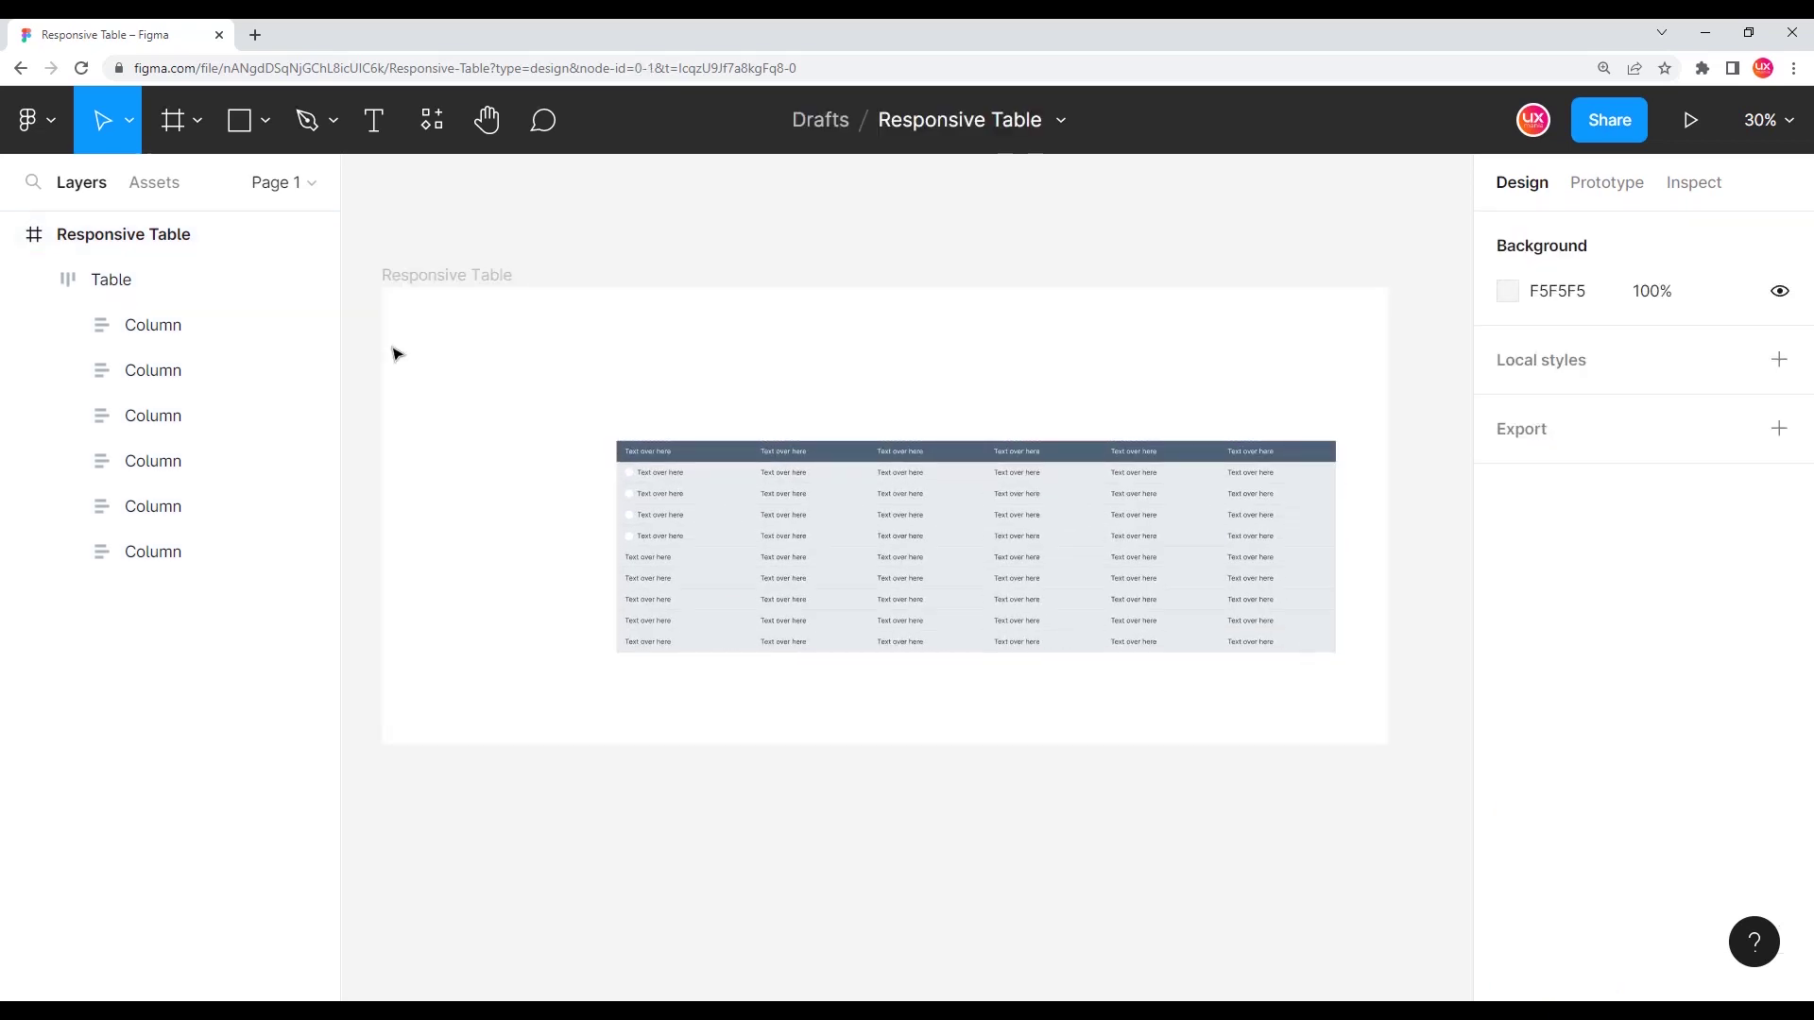
- Set the Responsive Table frame's width to exactly 1920
click(413, 274)
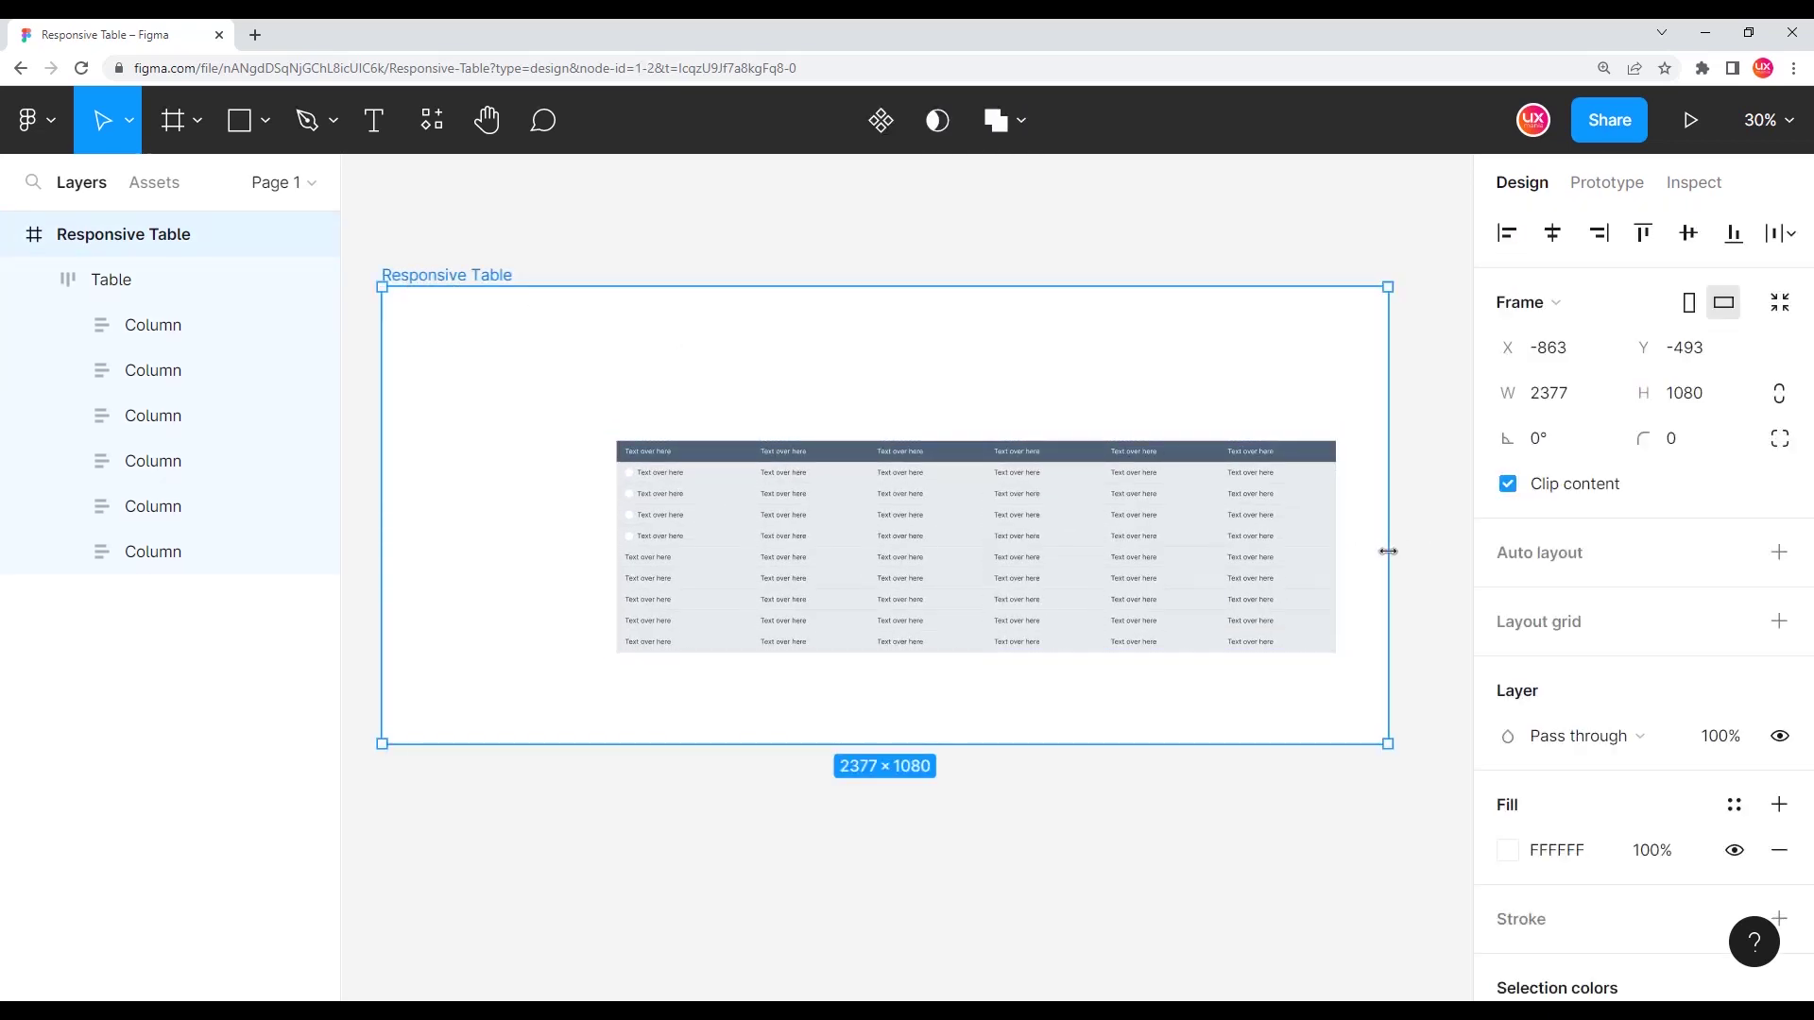
drag(1388, 552, 1287, 552)
click(1545, 400)
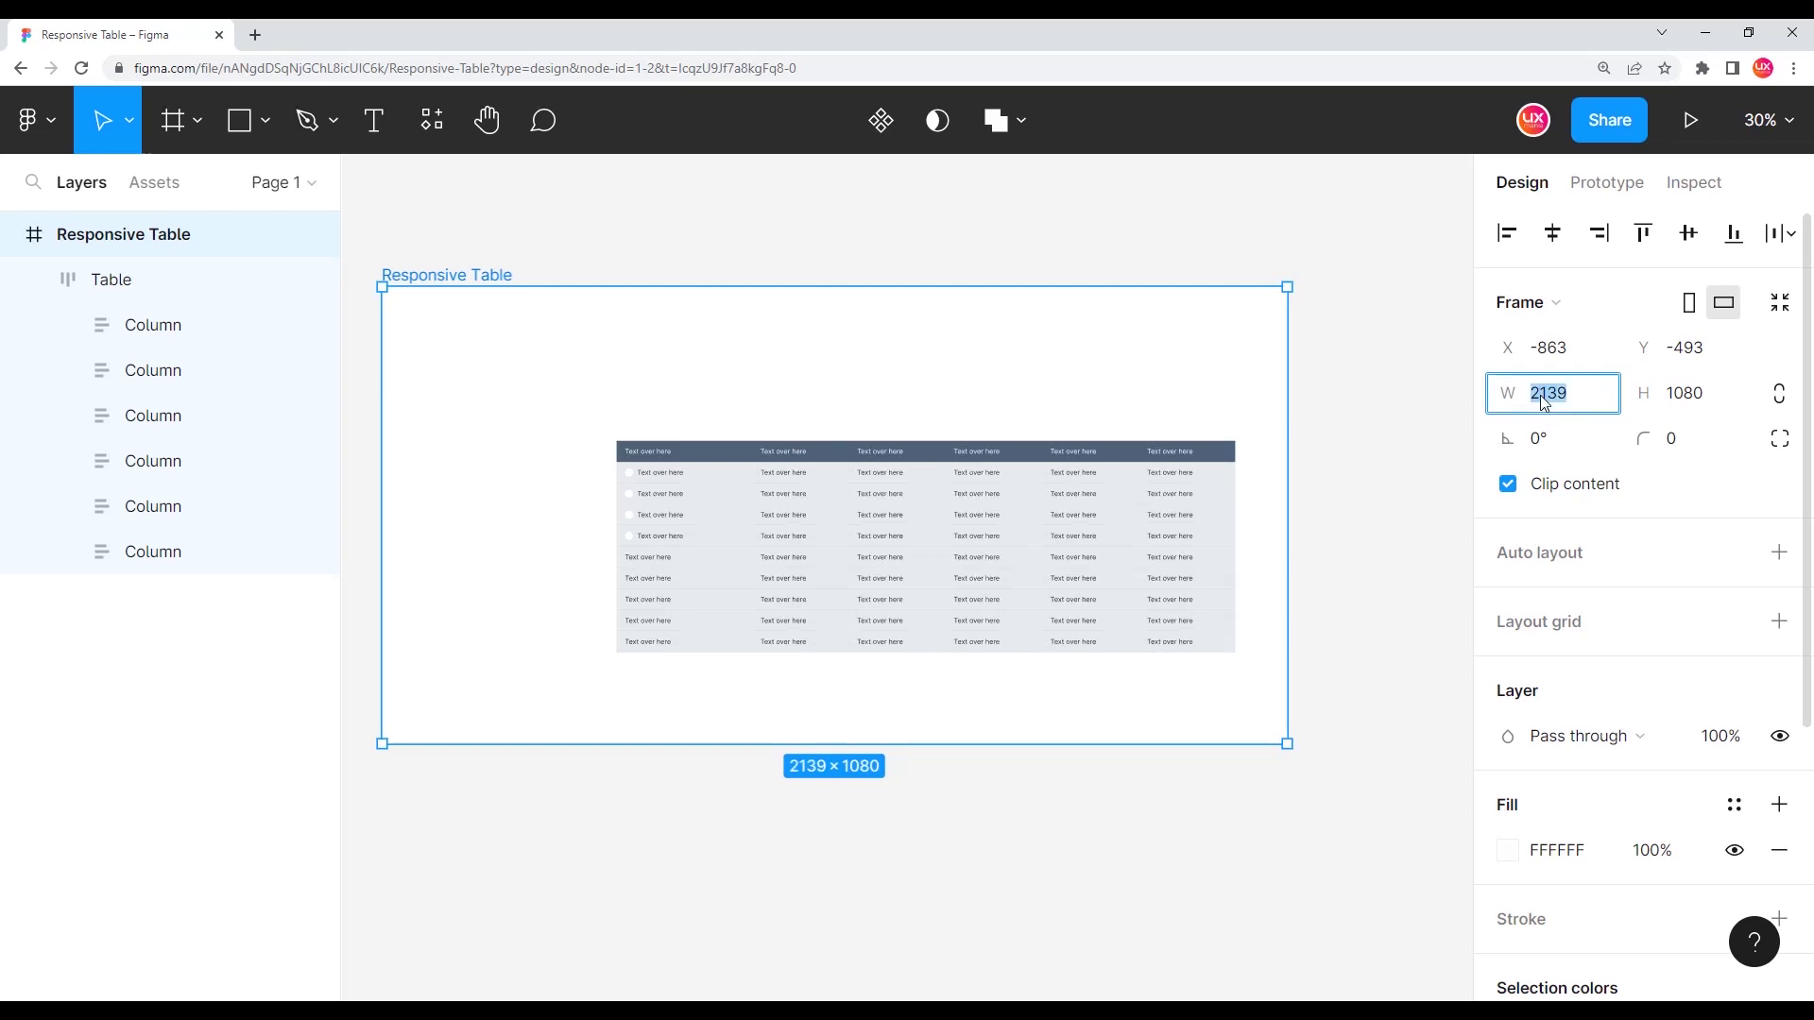
text(1920)
key(Return)
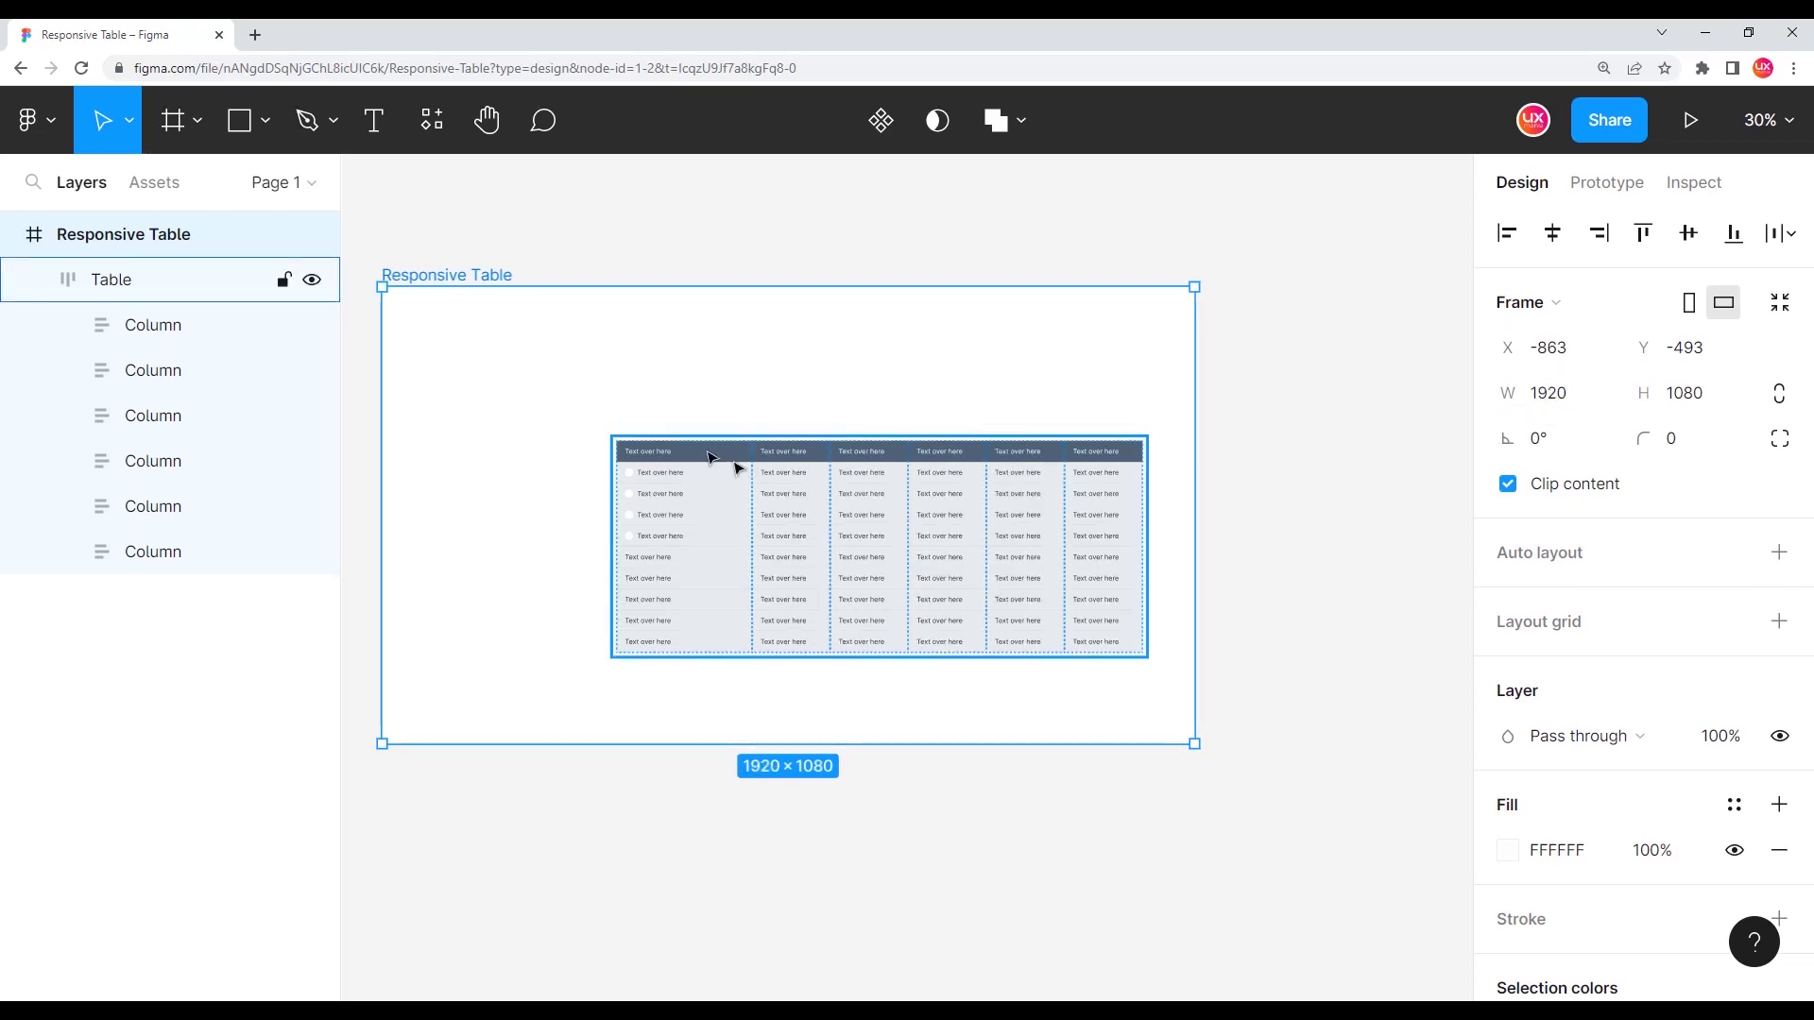
click(560, 428)
- Draw a rectangle at the frame's top-left corner, stretched to the full 1080 height
key(r)
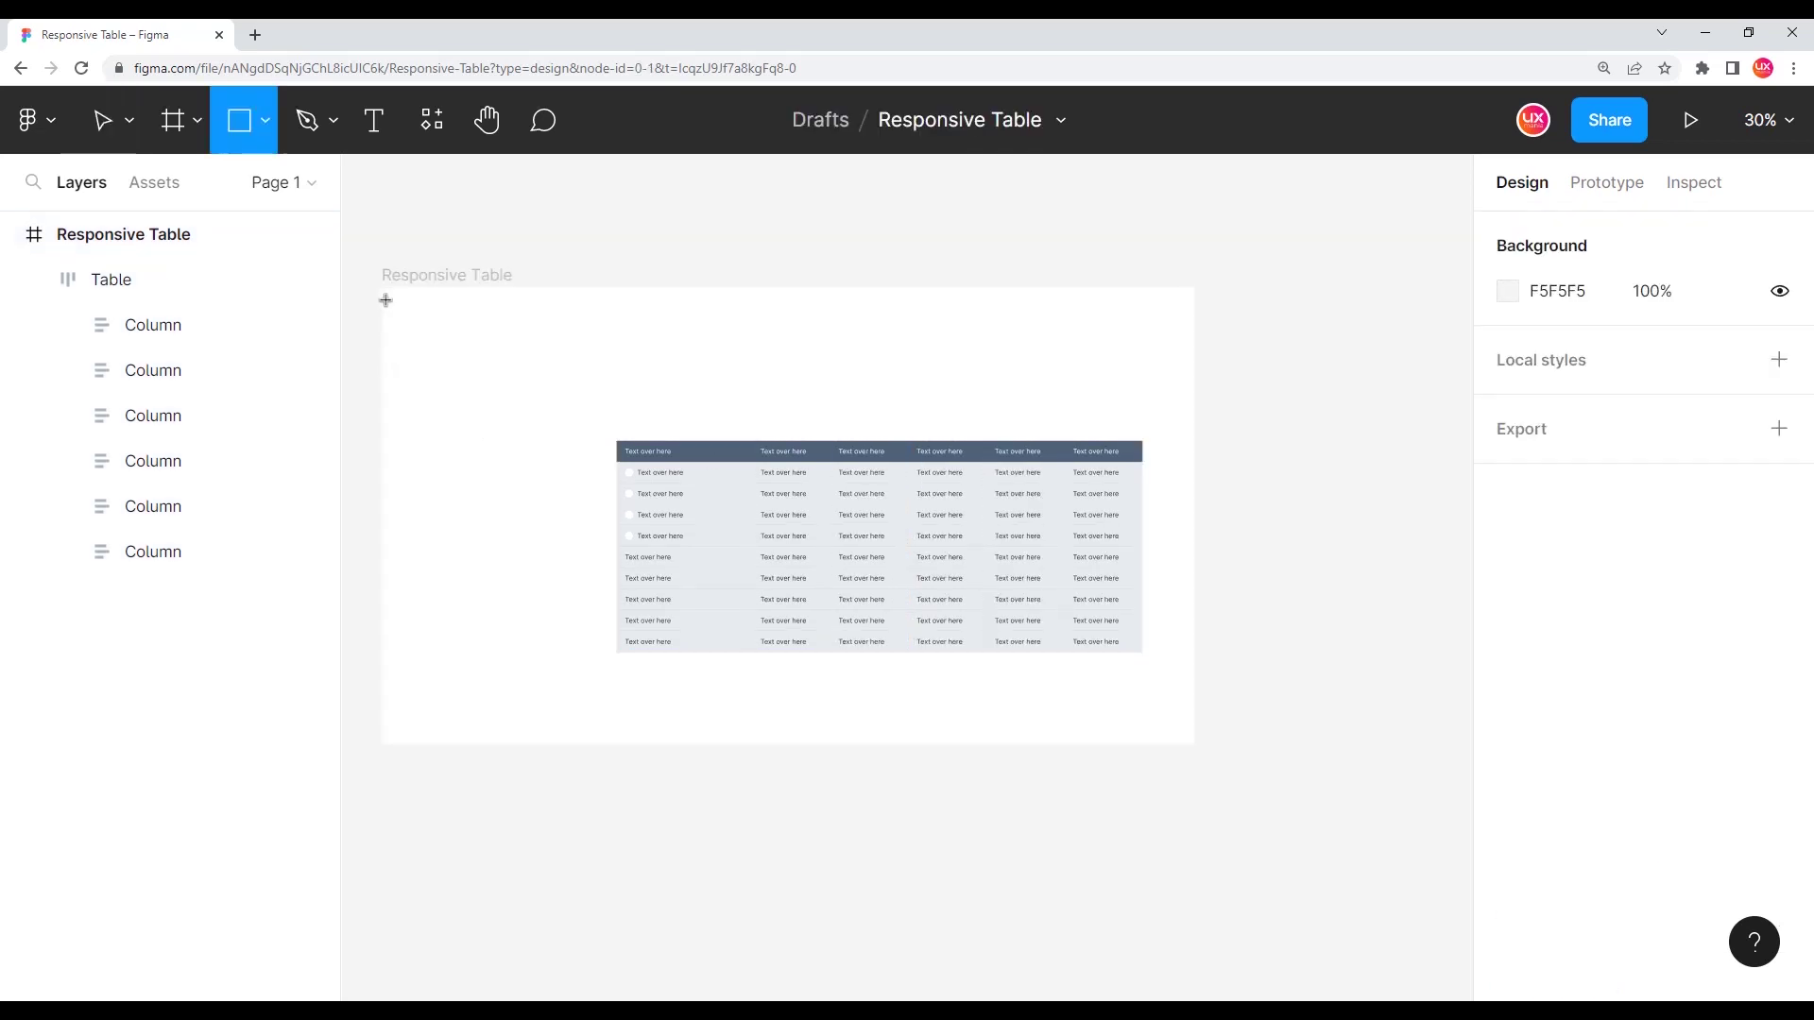
drag(387, 294, 553, 601)
mouse_move(511, 485)
mouse_down()
mouse_move(501, 473)
mouse_move(507, 488)
mouse_up()
drag(479, 596, 478, 744)
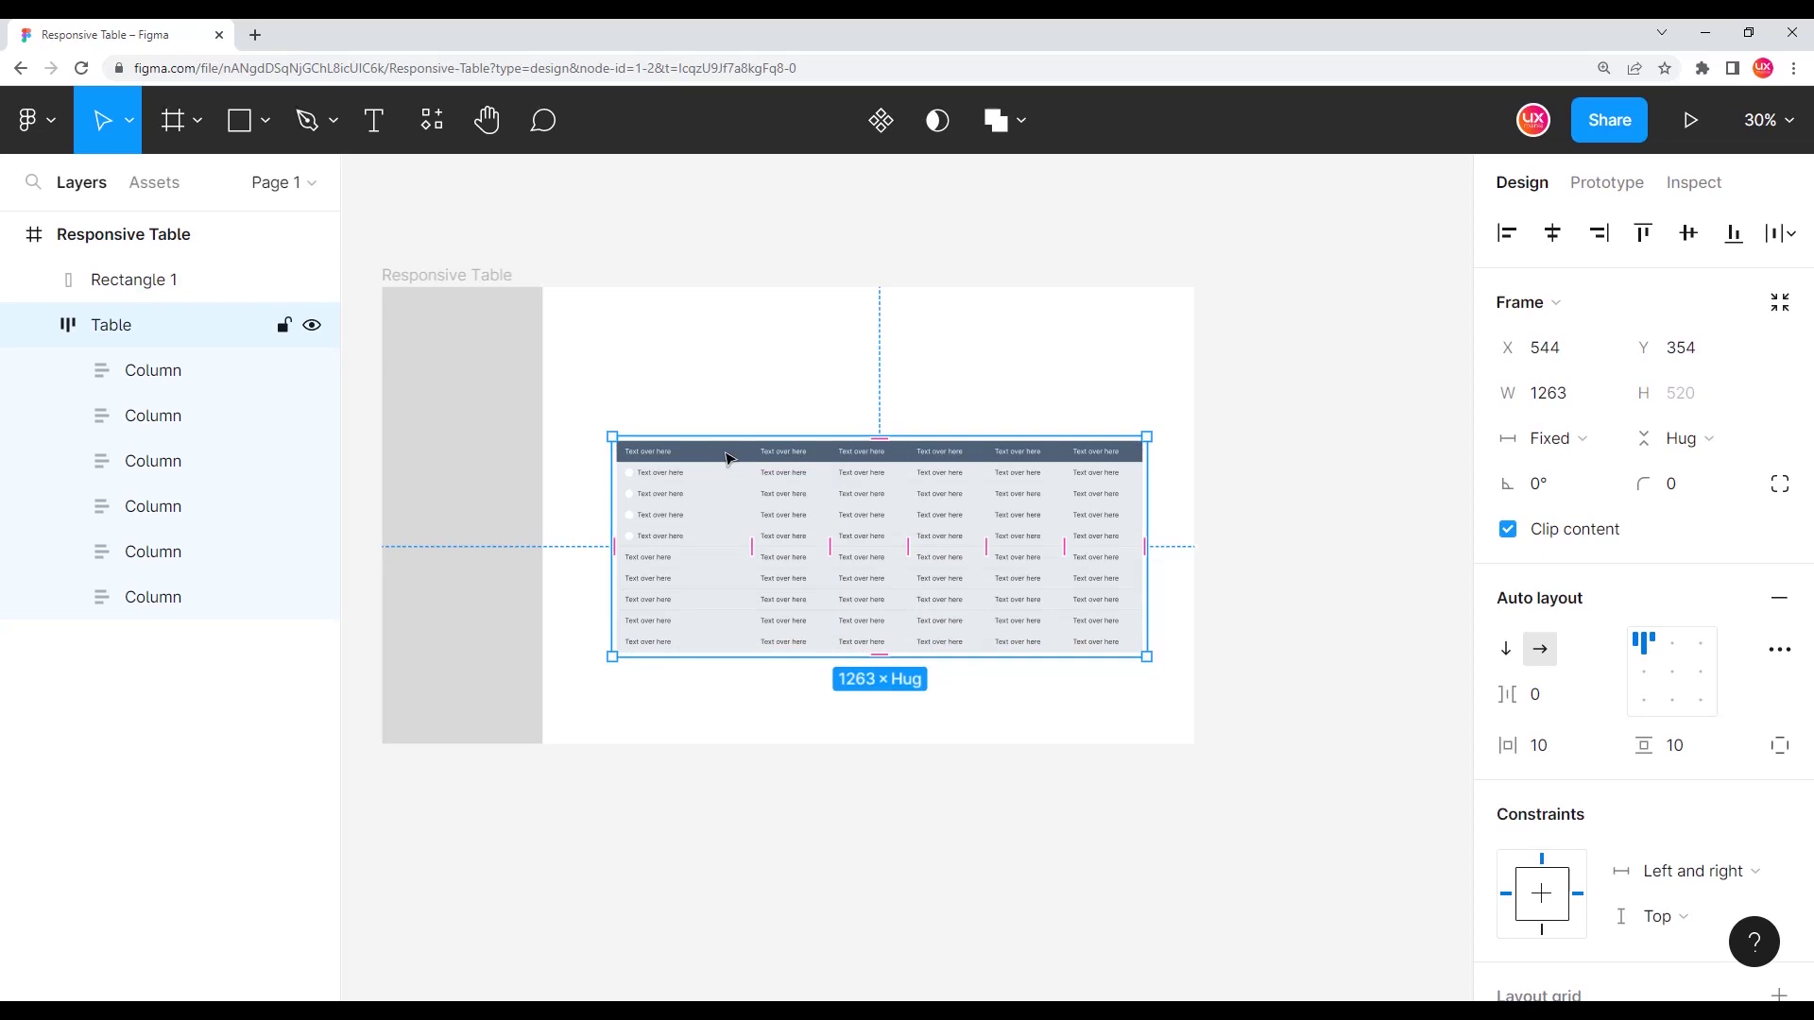
- Move the Table beside the rectangle and widen it to 1391
drag(720, 460, 681, 413)
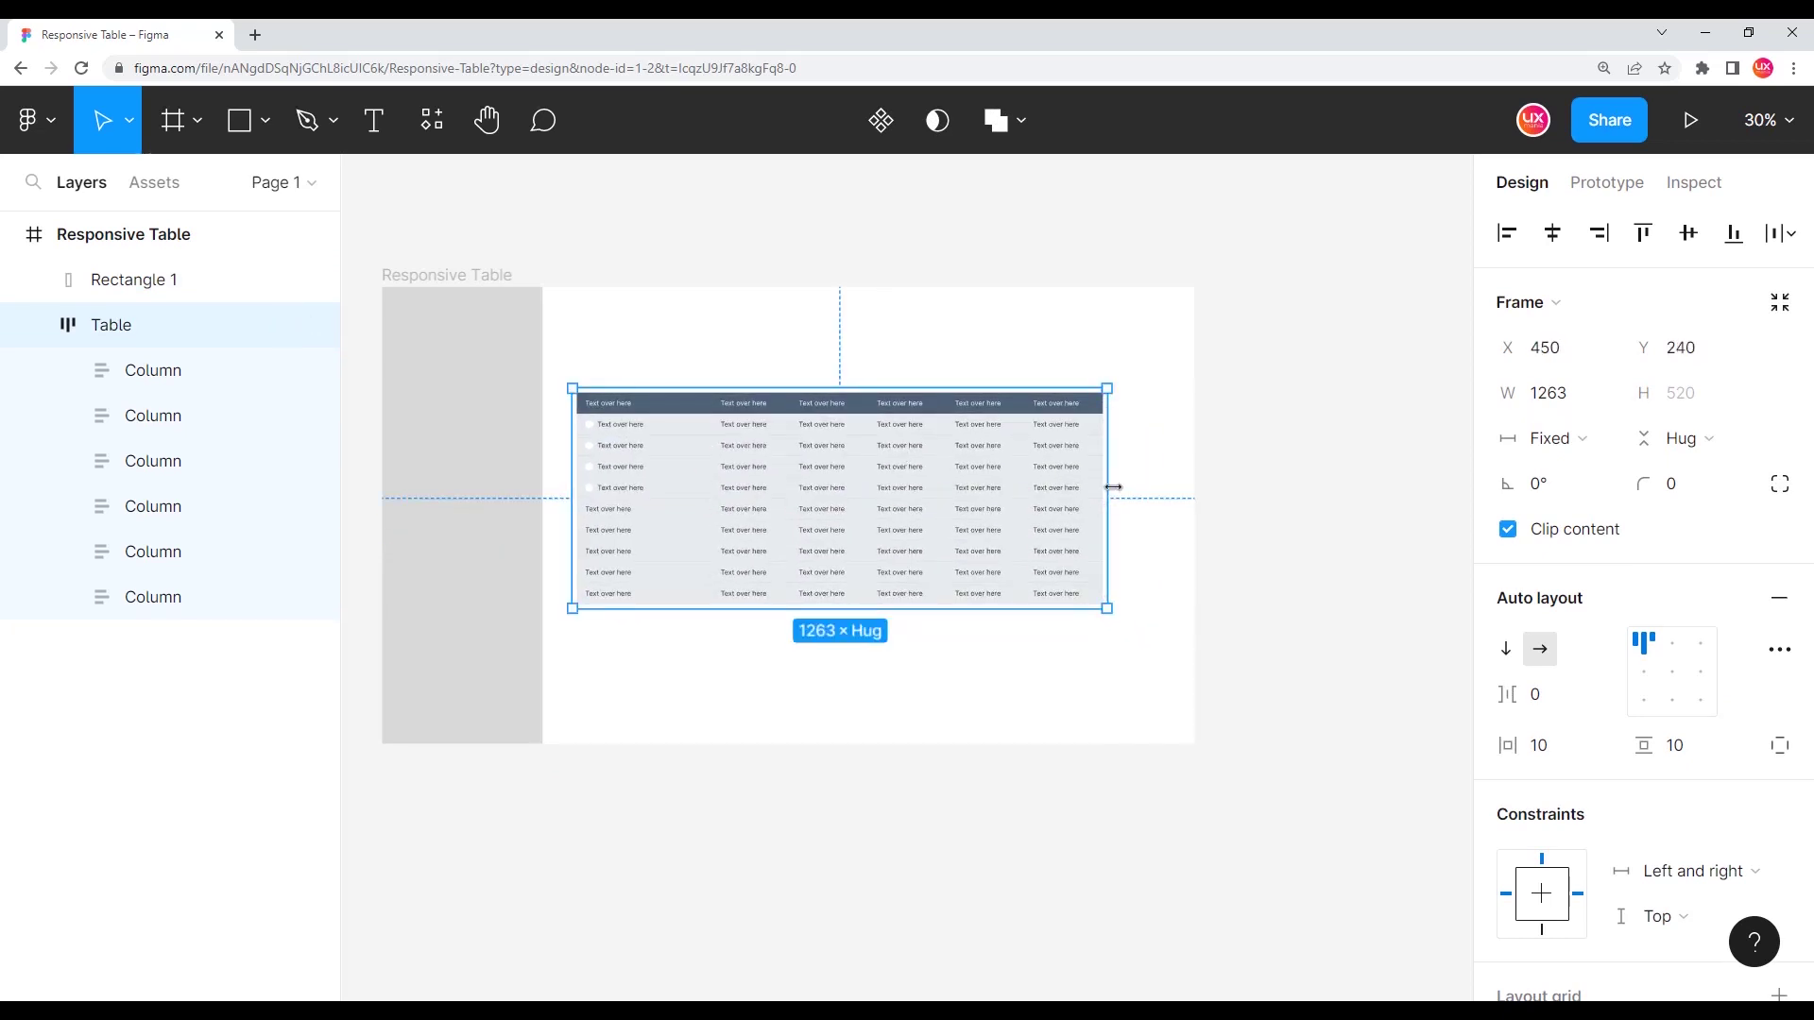
drag(1118, 484, 1172, 485)
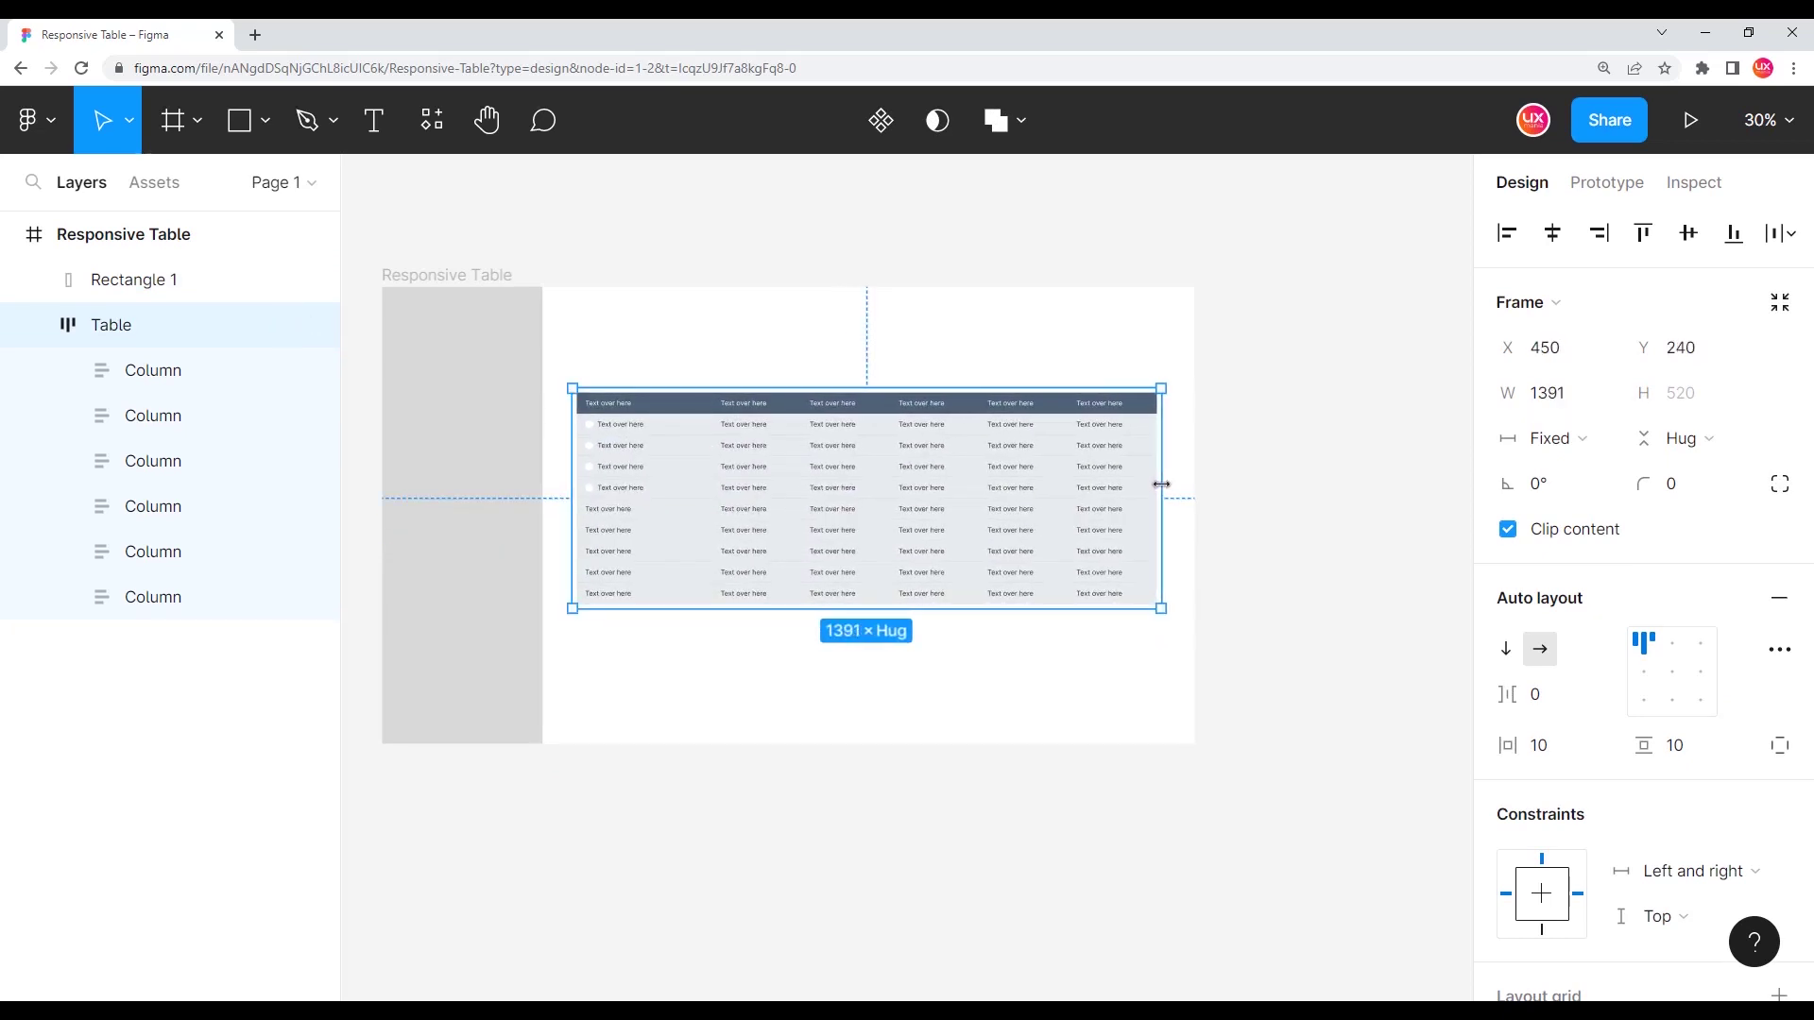
mouse_move(791, 497)
drag(950, 413, 947, 479)
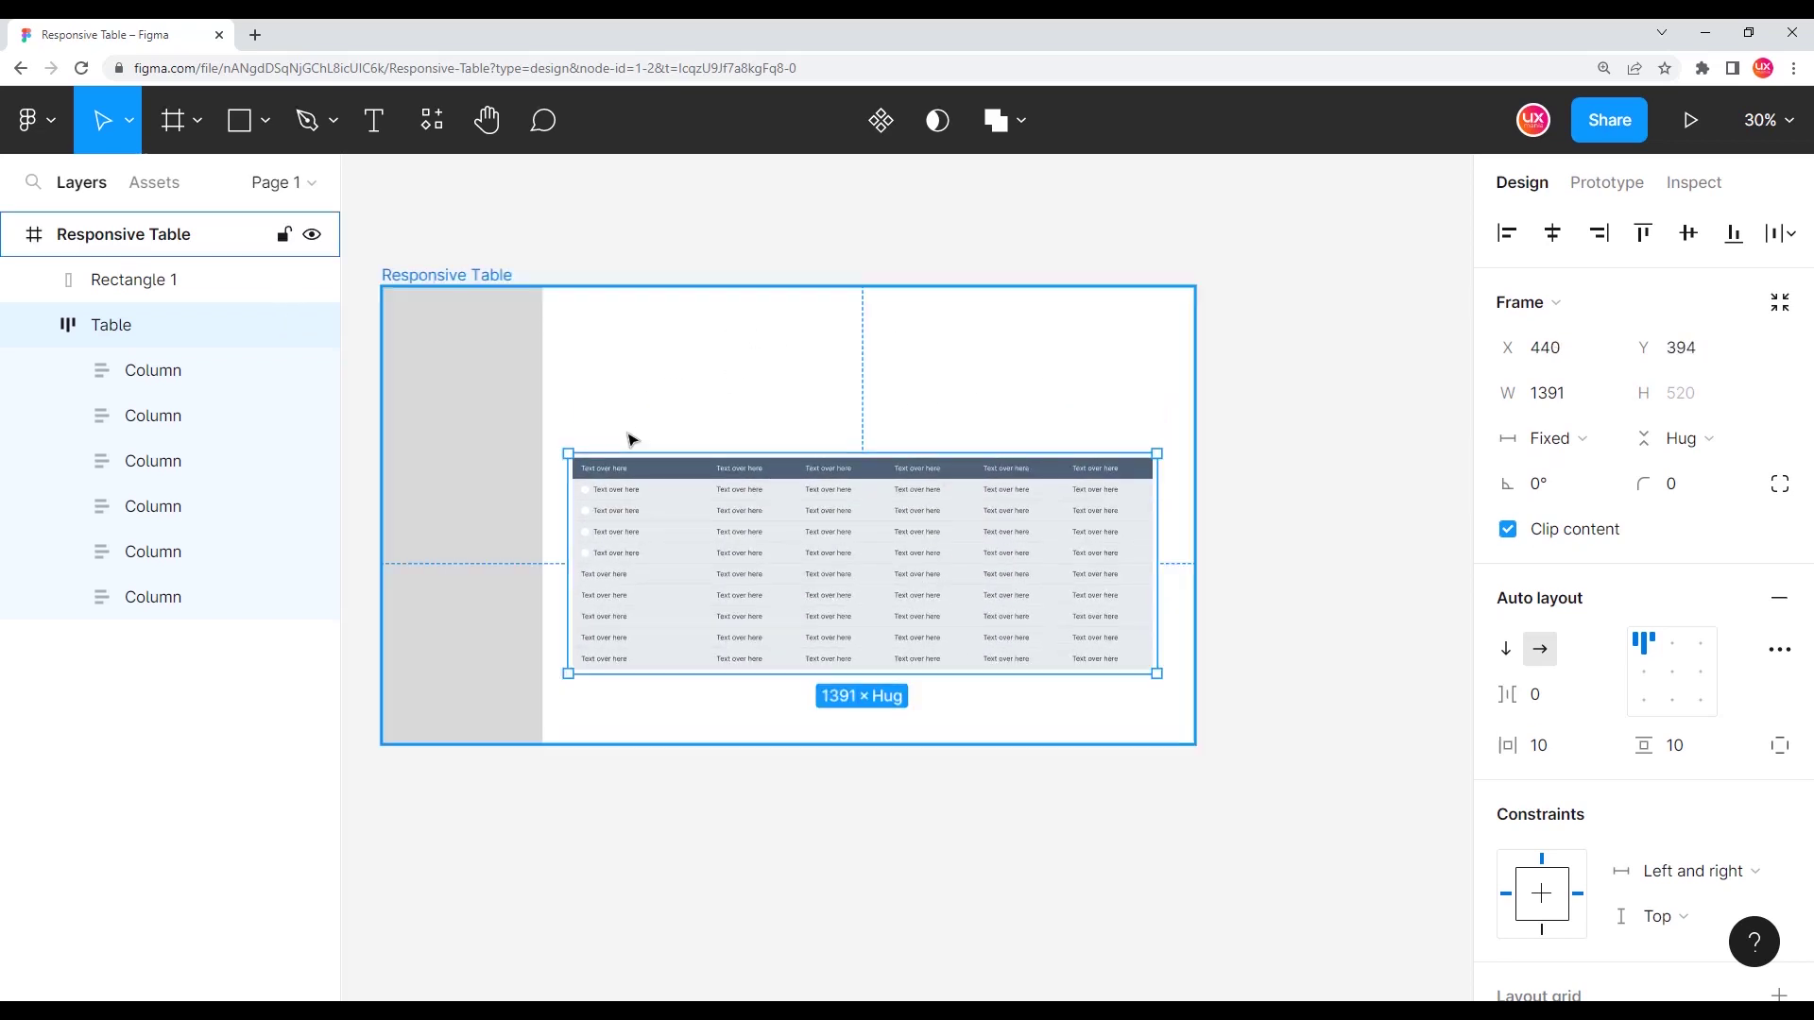
scroll(627, 434, up, 2)
drag(679, 487, 677, 494)
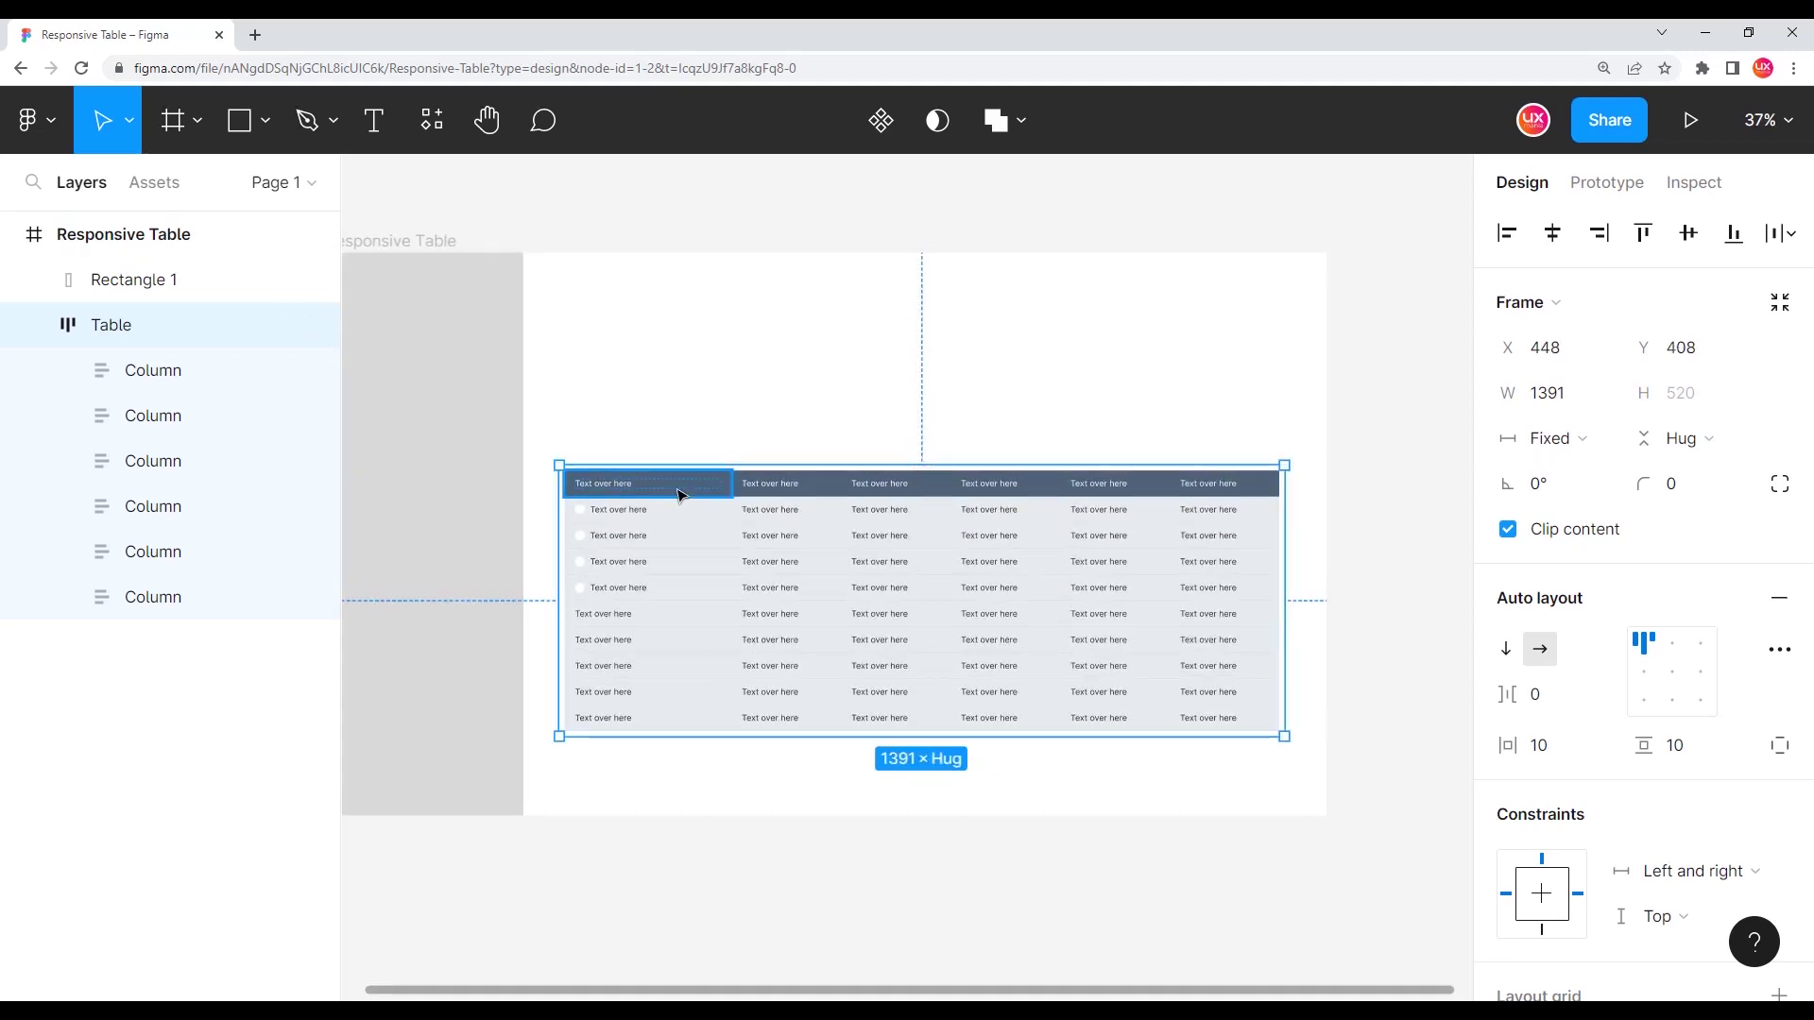
scroll(678, 494, down, 3)
click(761, 281)
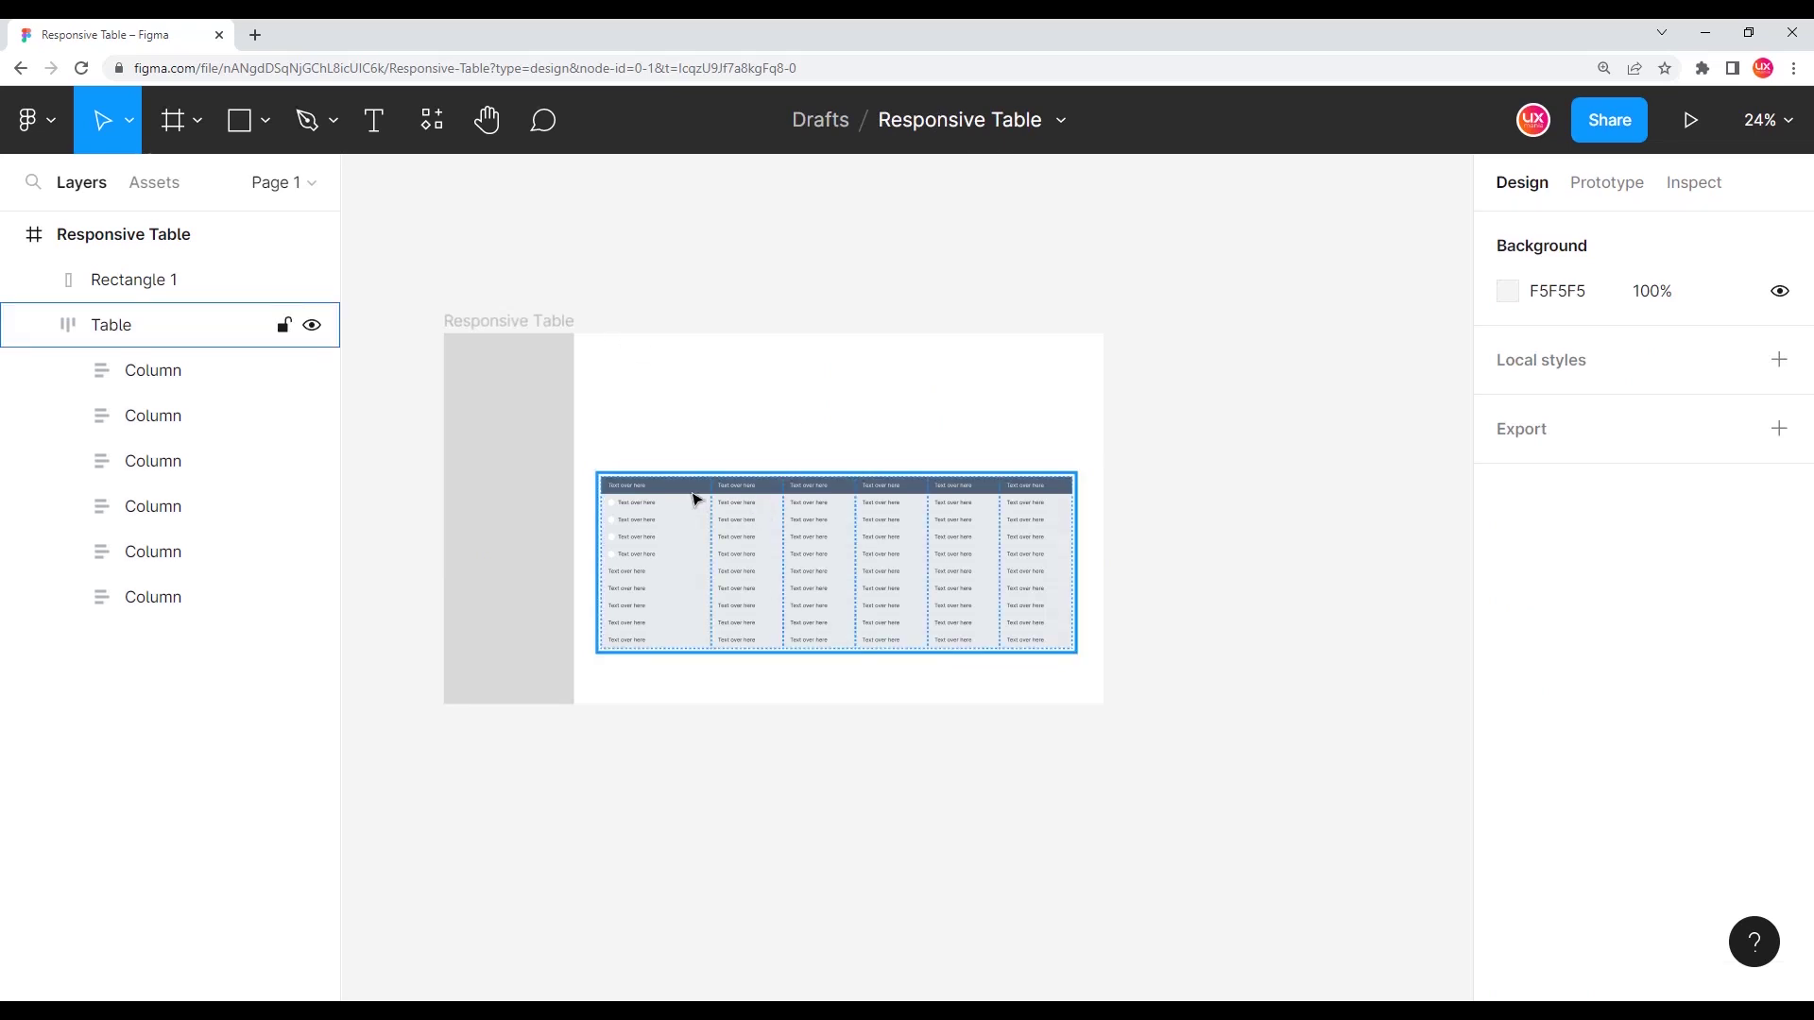
scroll(637, 593, up, 5)
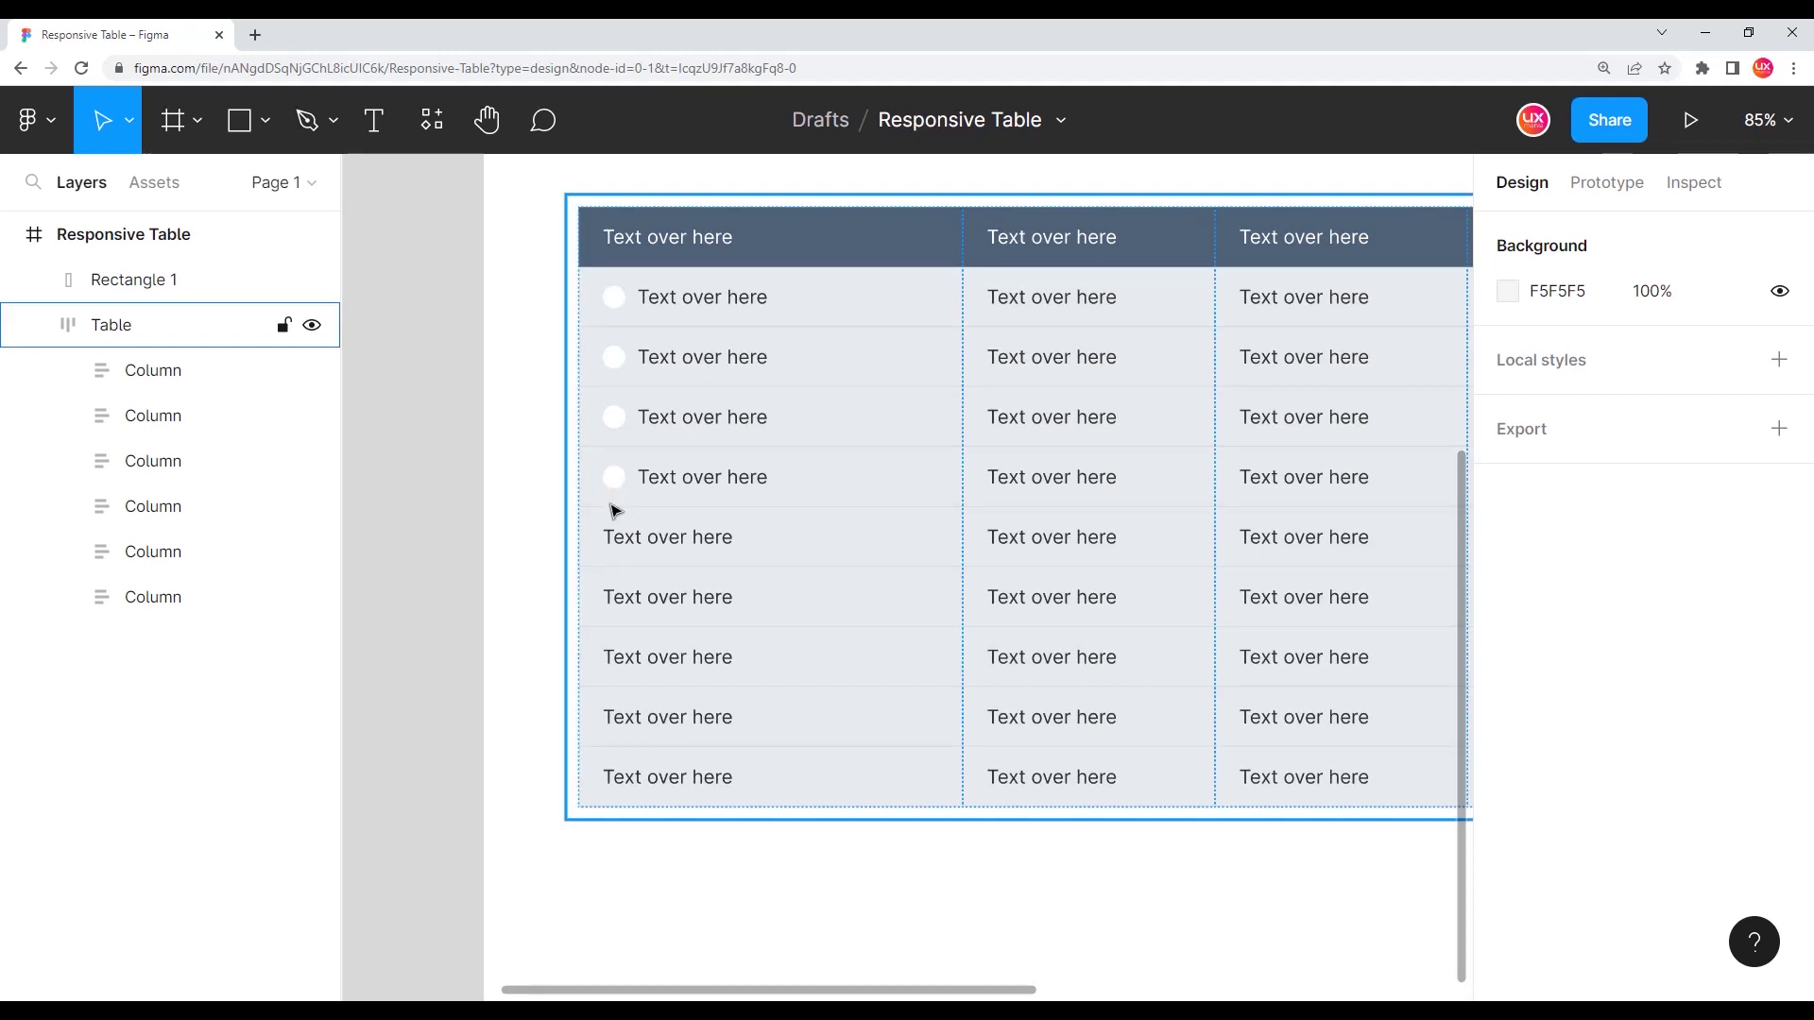
scroll(609, 525, down, 3)
scroll(606, 528, down, 2)
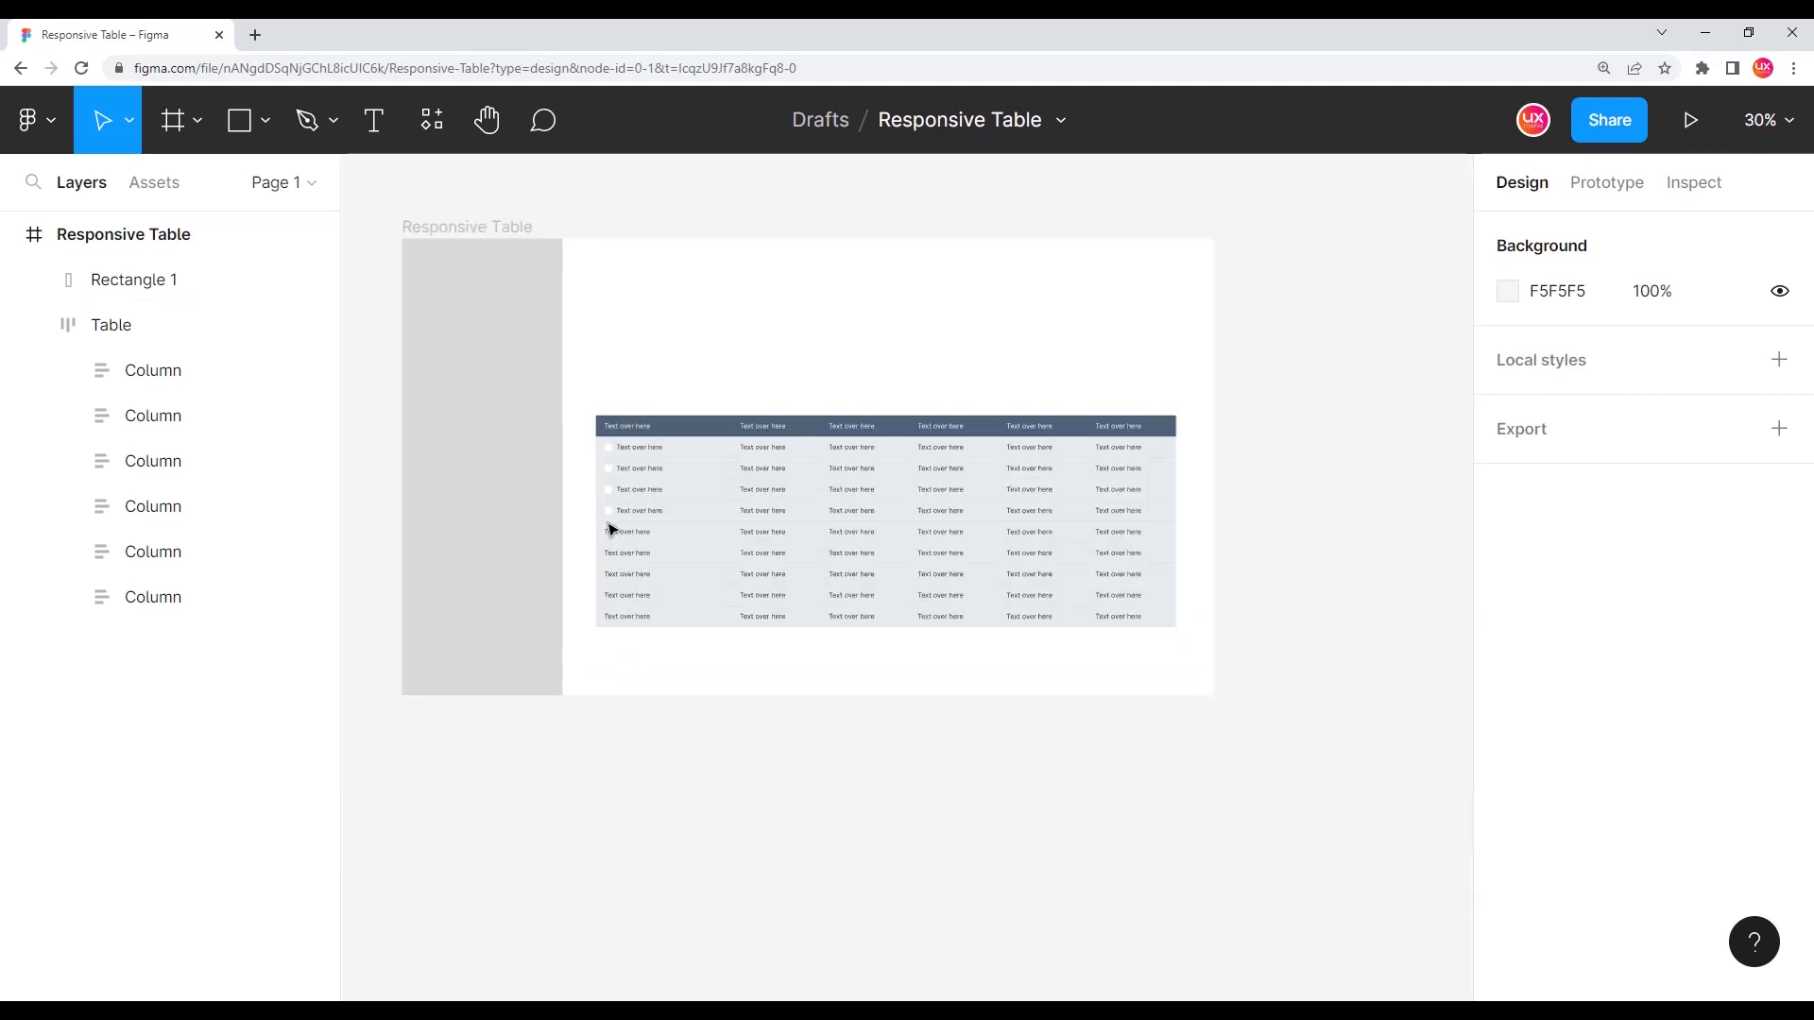
- Resize the Responsive Table frame in and out, ending at 2109×1080, to test the table's reflow
click(480, 235)
mouse_move(1217, 529)
mouse_down()
mouse_move(1178, 519)
mouse_move(1348, 565)
mouse_up()
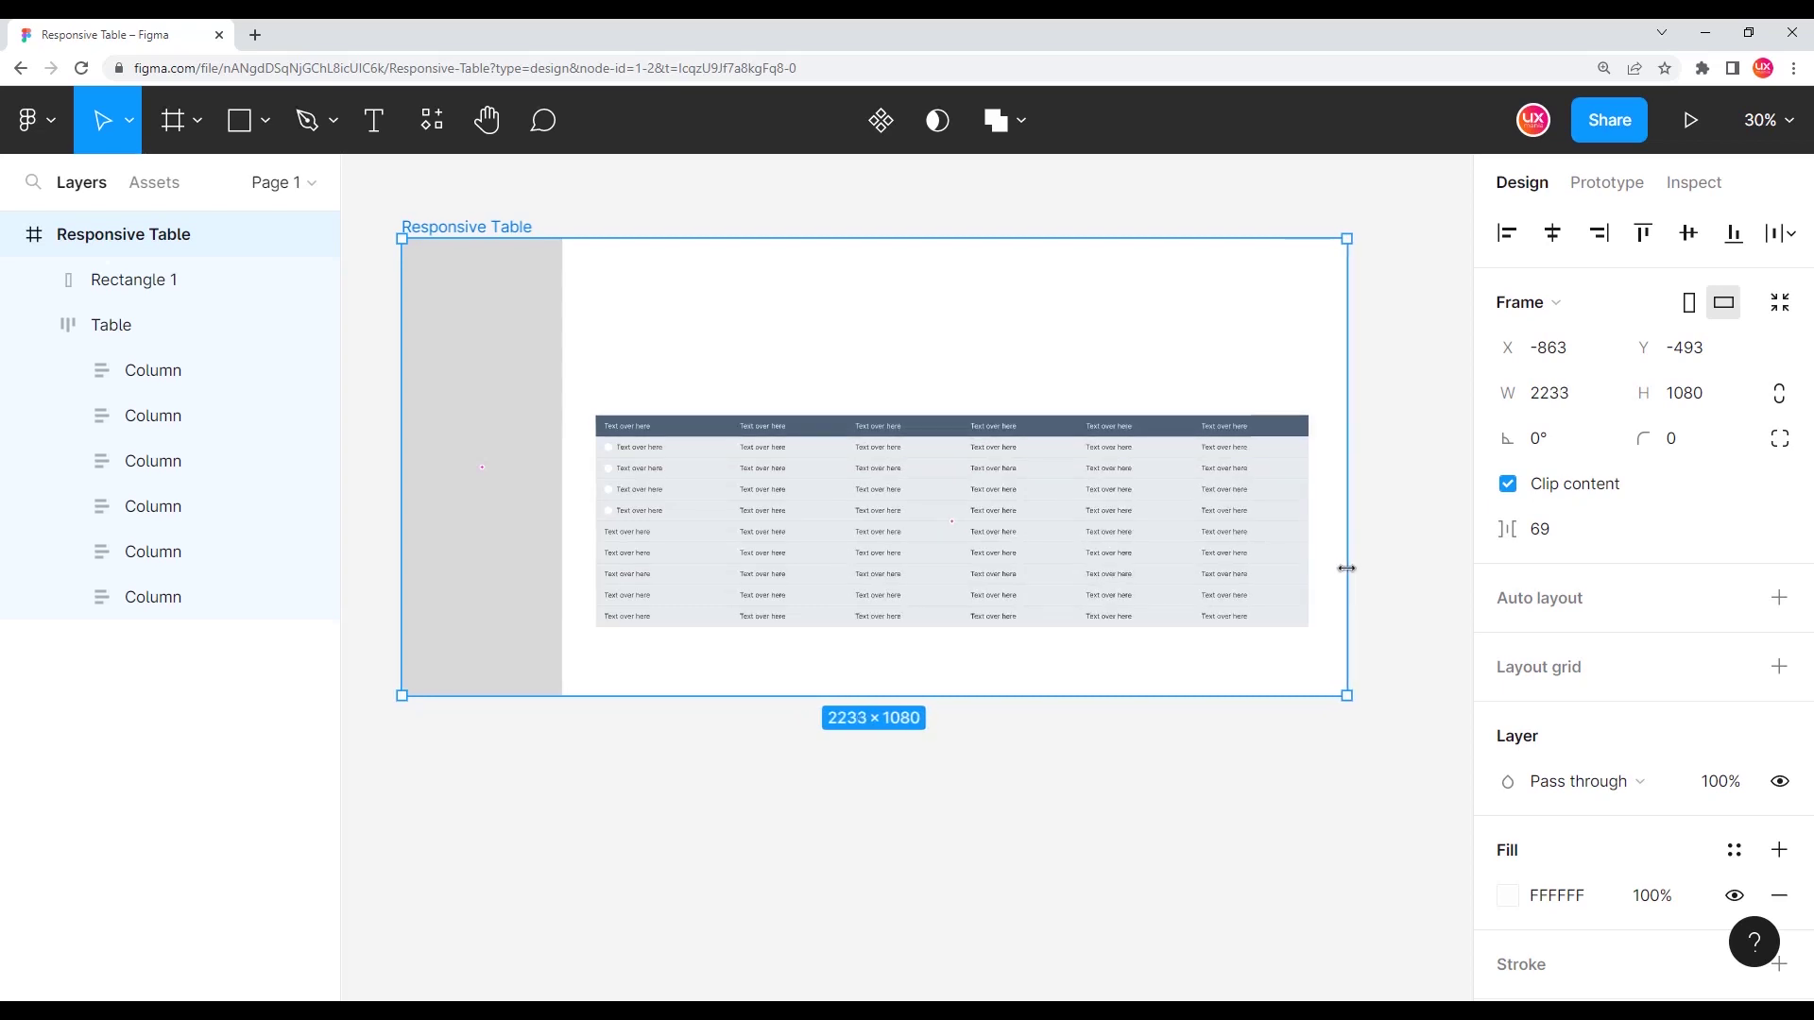
mouse_move(1349, 564)
mouse_down()
mouse_move(1319, 580)
mouse_move(1342, 582)
mouse_up()
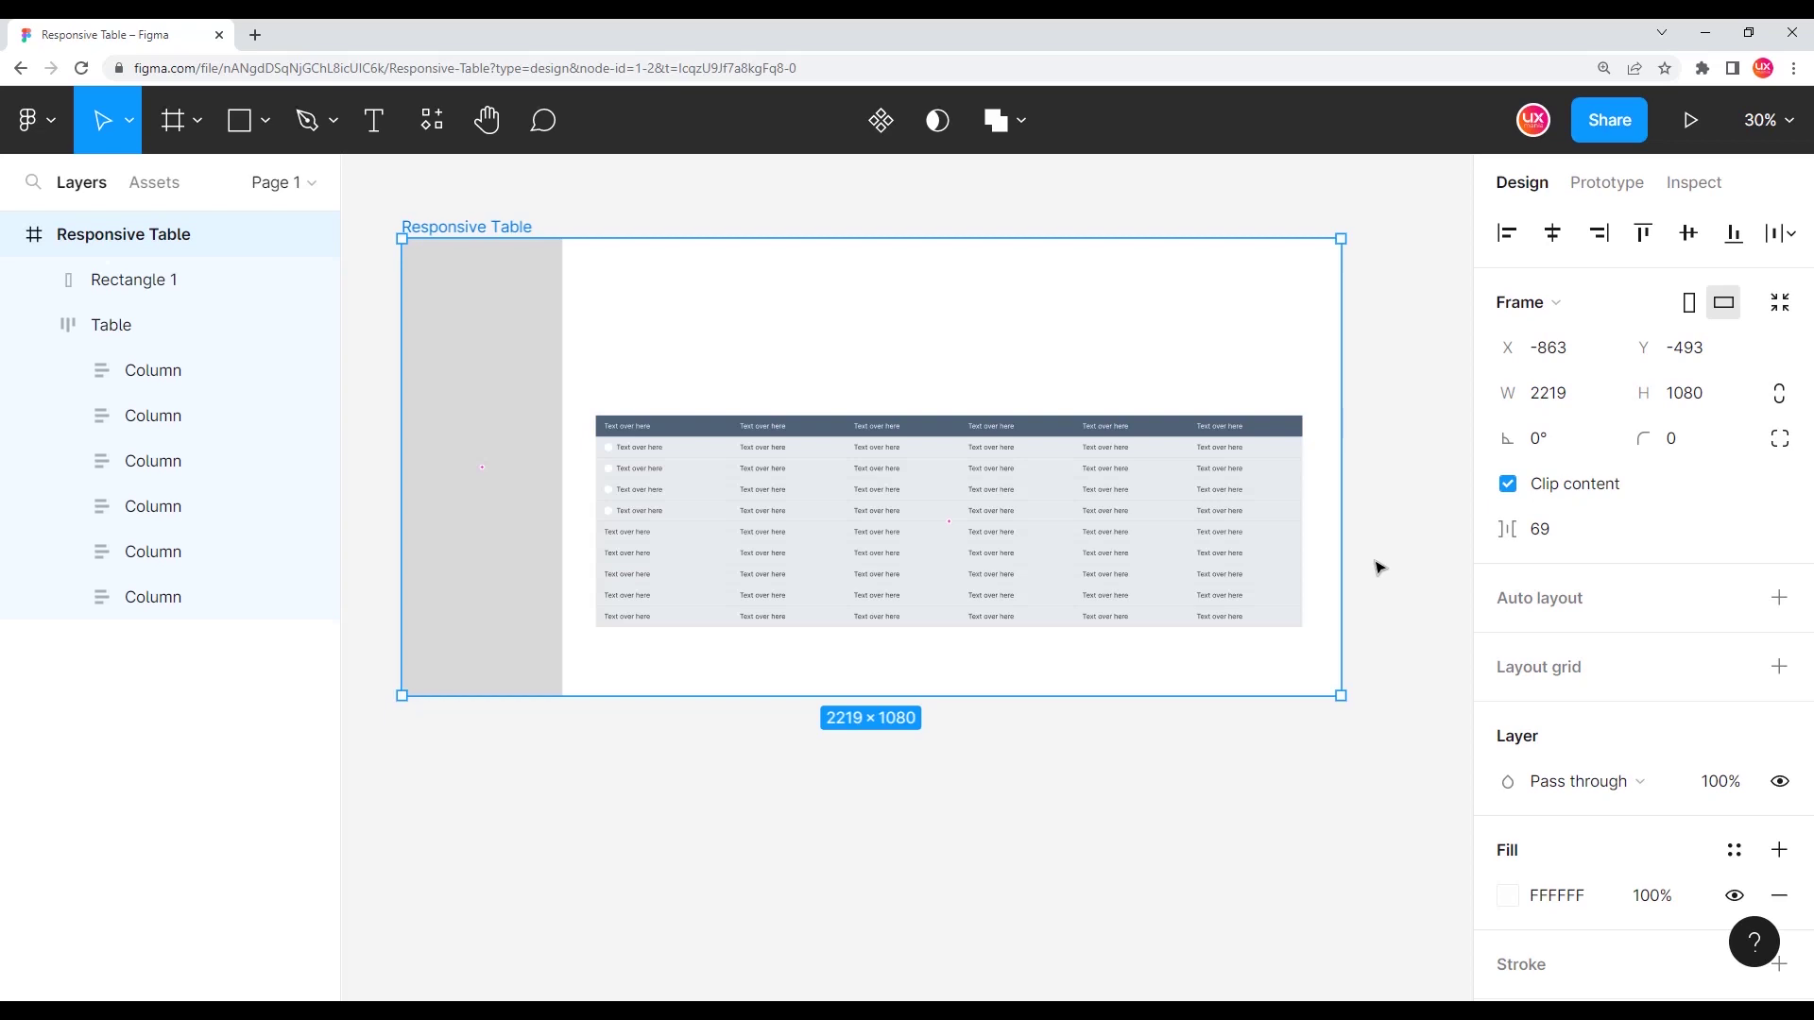
mouse_move(1355, 541)
mouse_down()
mouse_move(1387, 552)
mouse_move(1369, 554)
mouse_up()
scroll(1033, 350, up, 2)
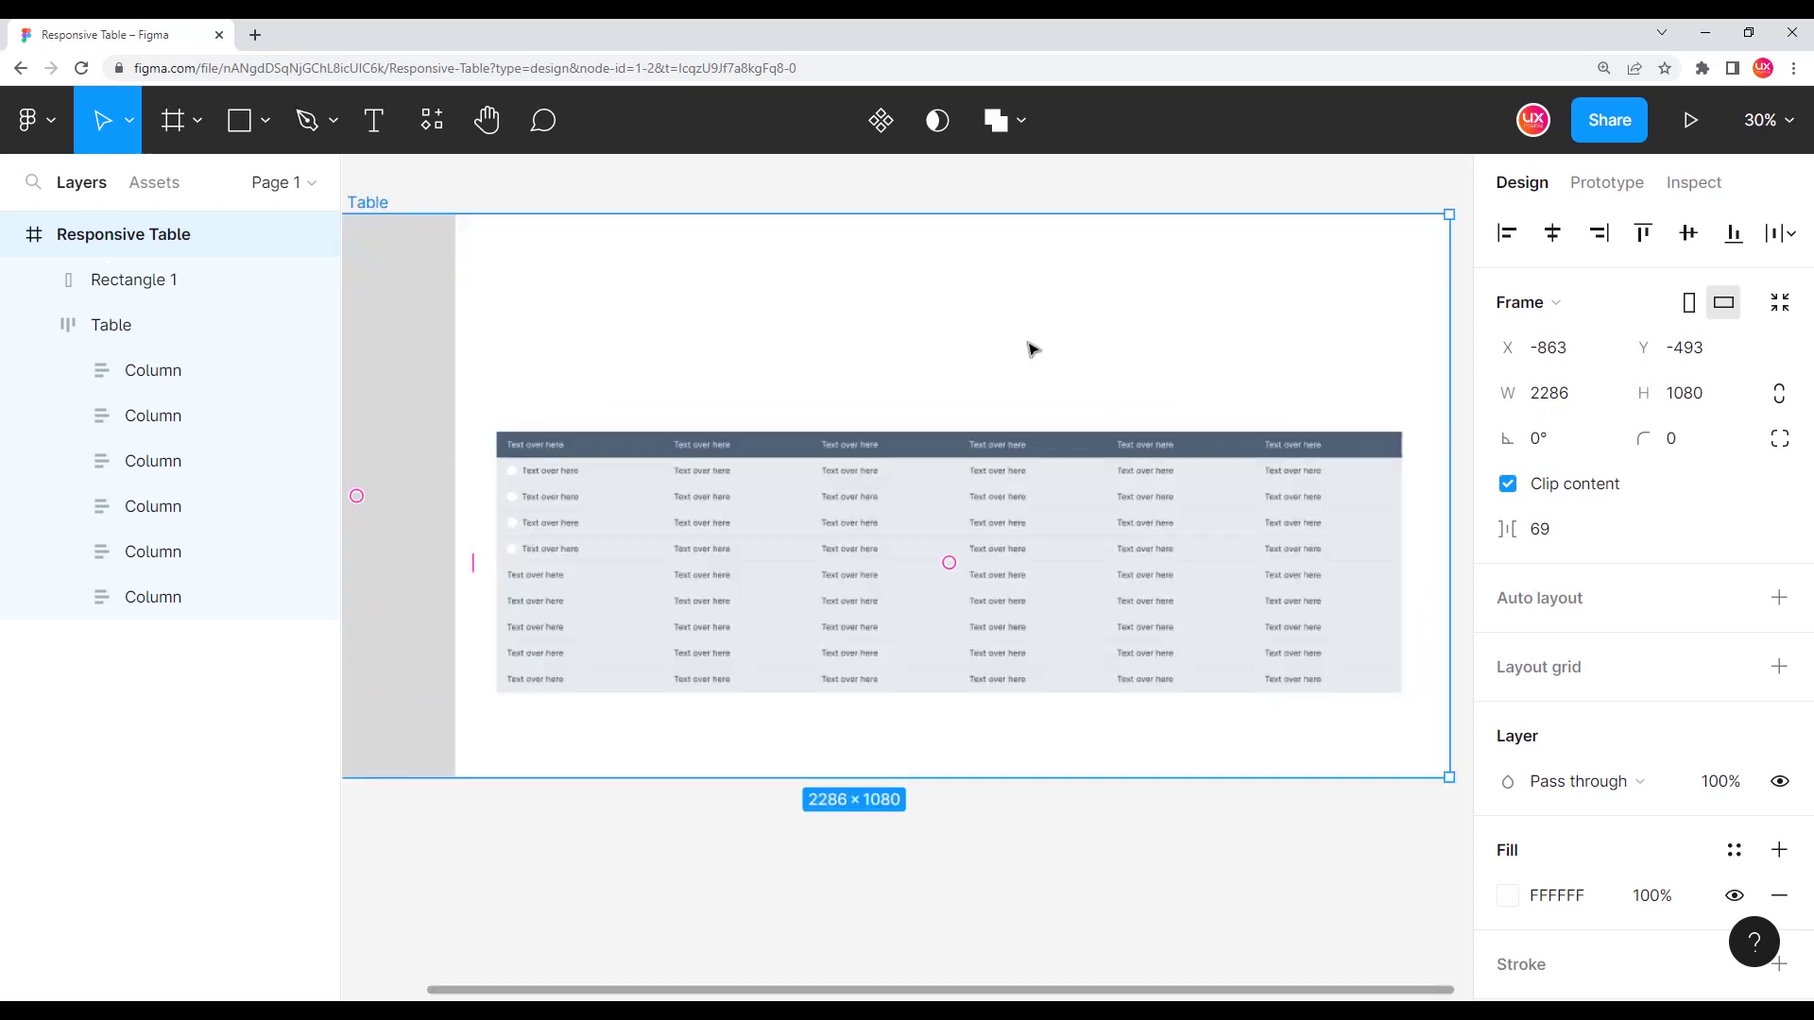
scroll(1033, 349, up, 2)
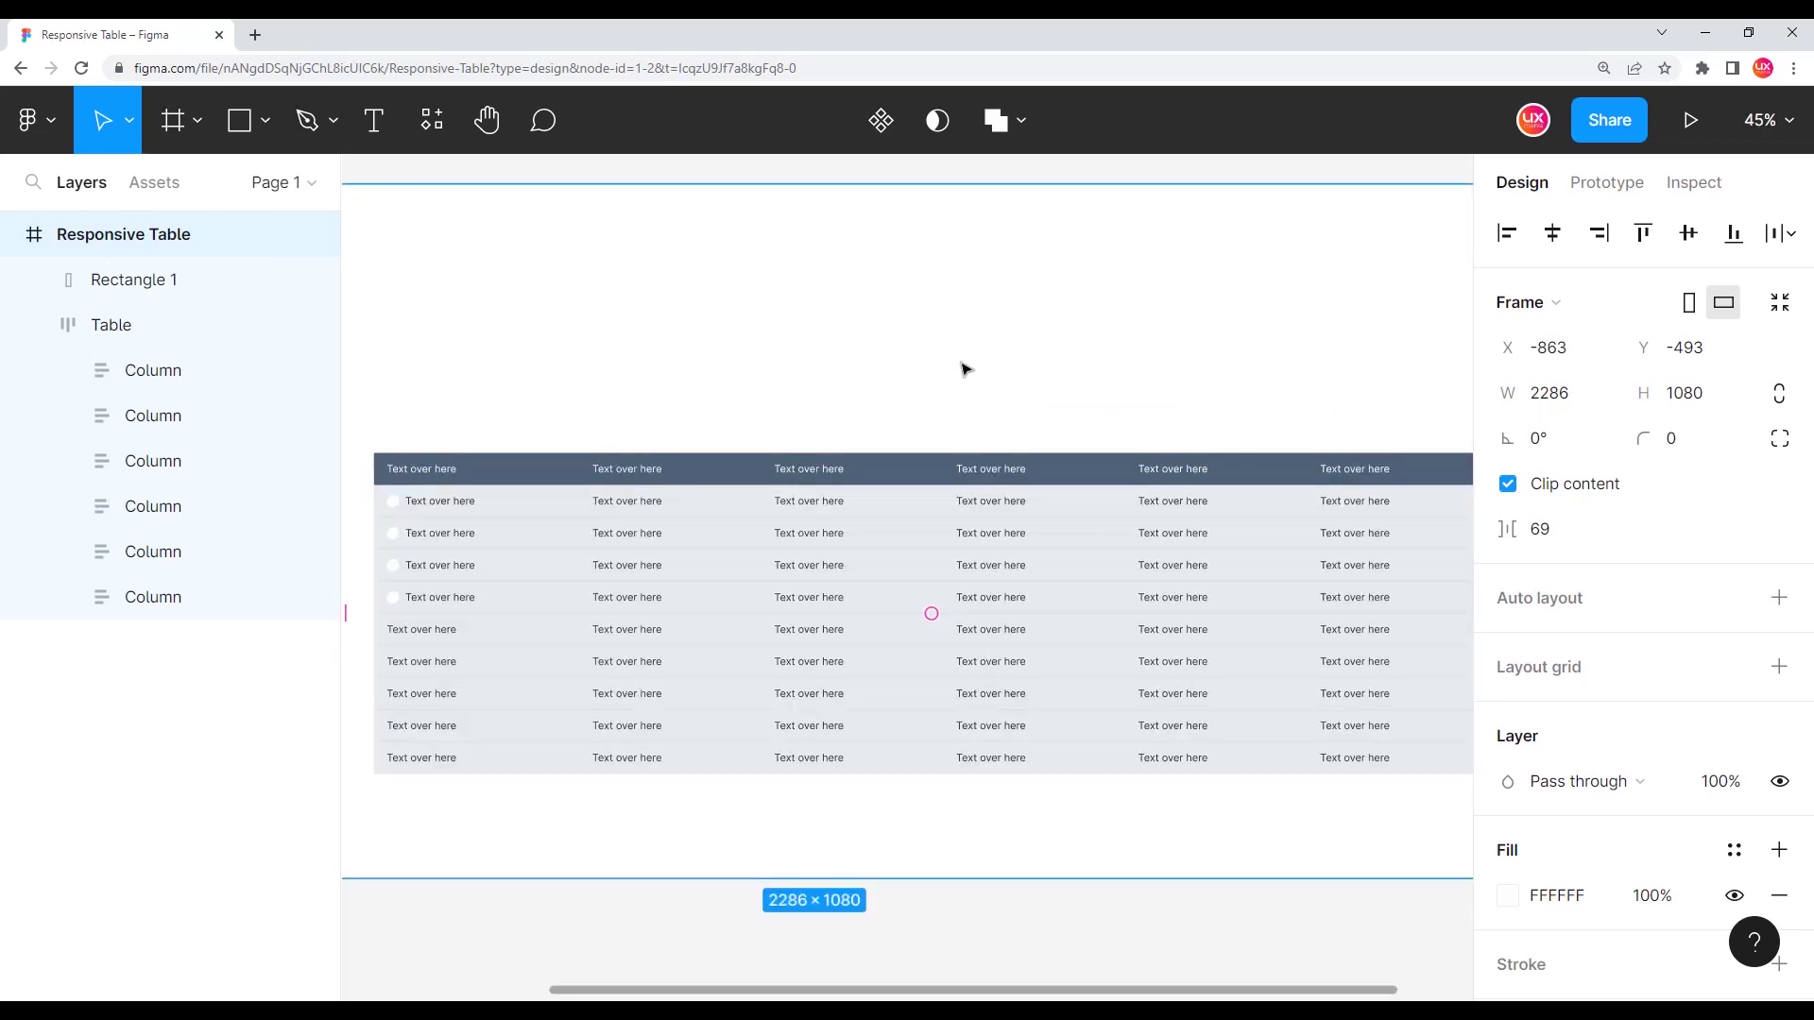
scroll(762, 365, left, 2)
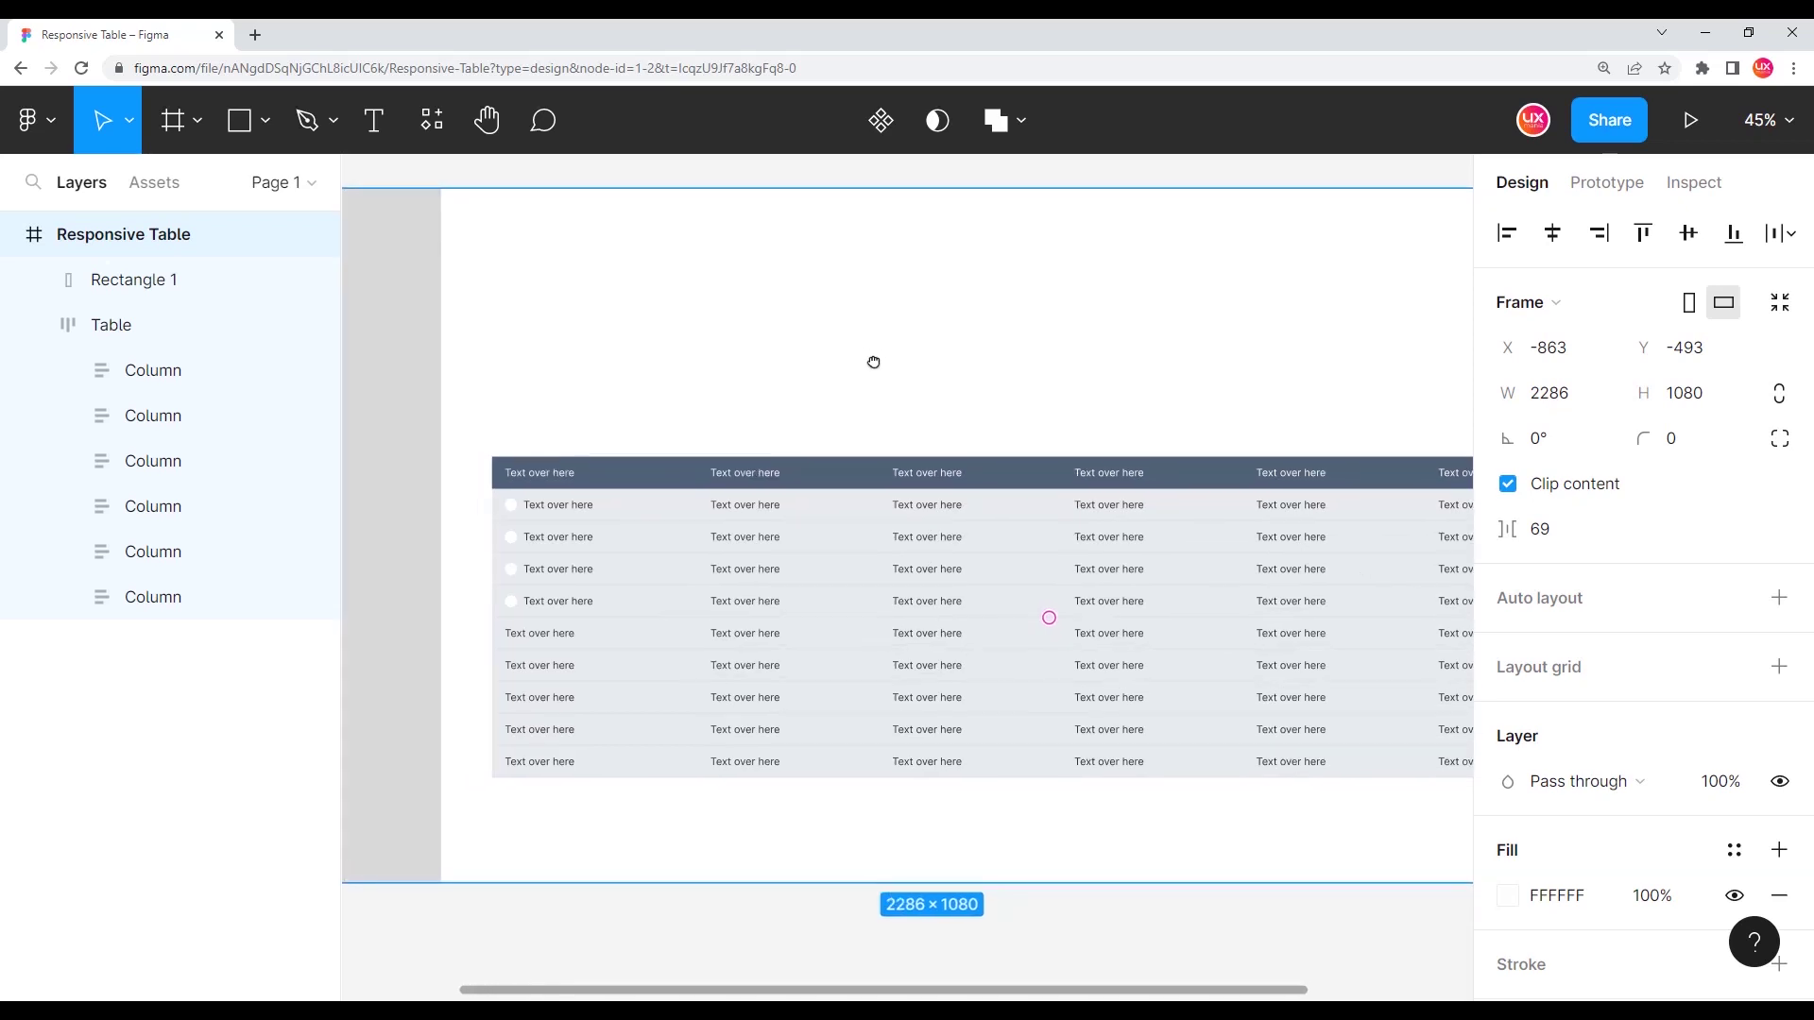
scroll(794, 382, down, 2)
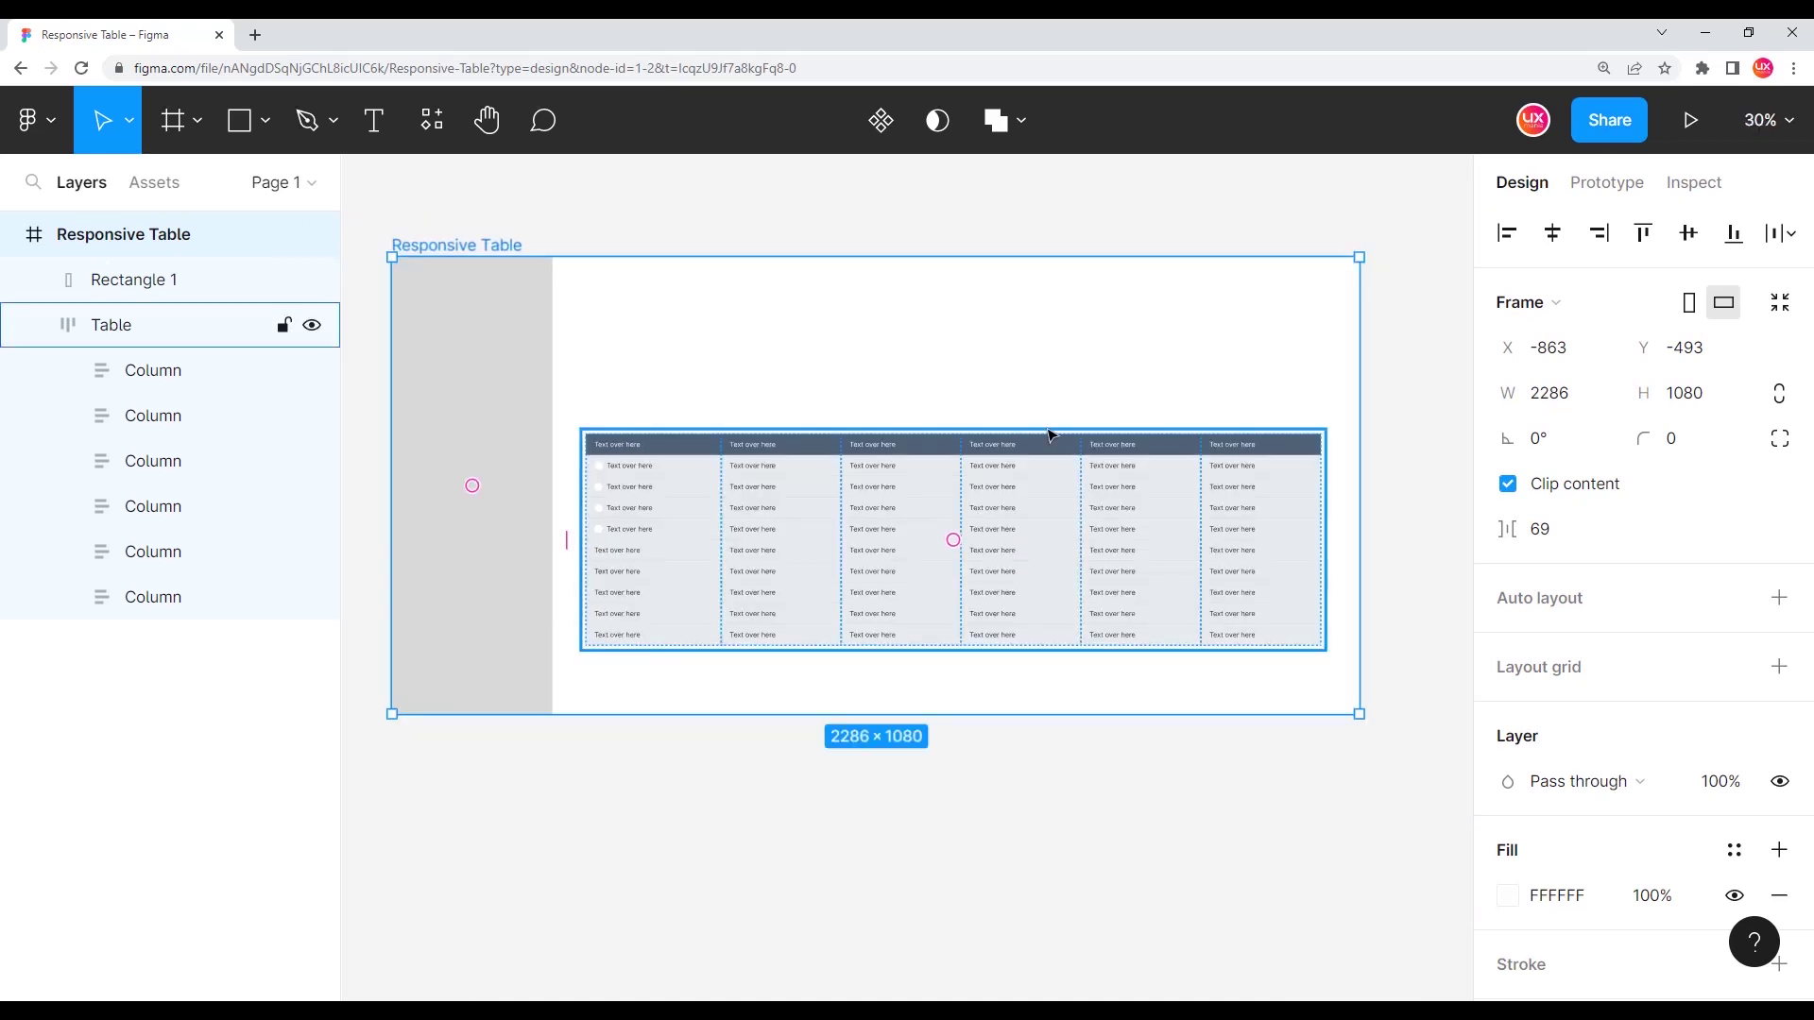
drag(1330, 432, 1285, 443)
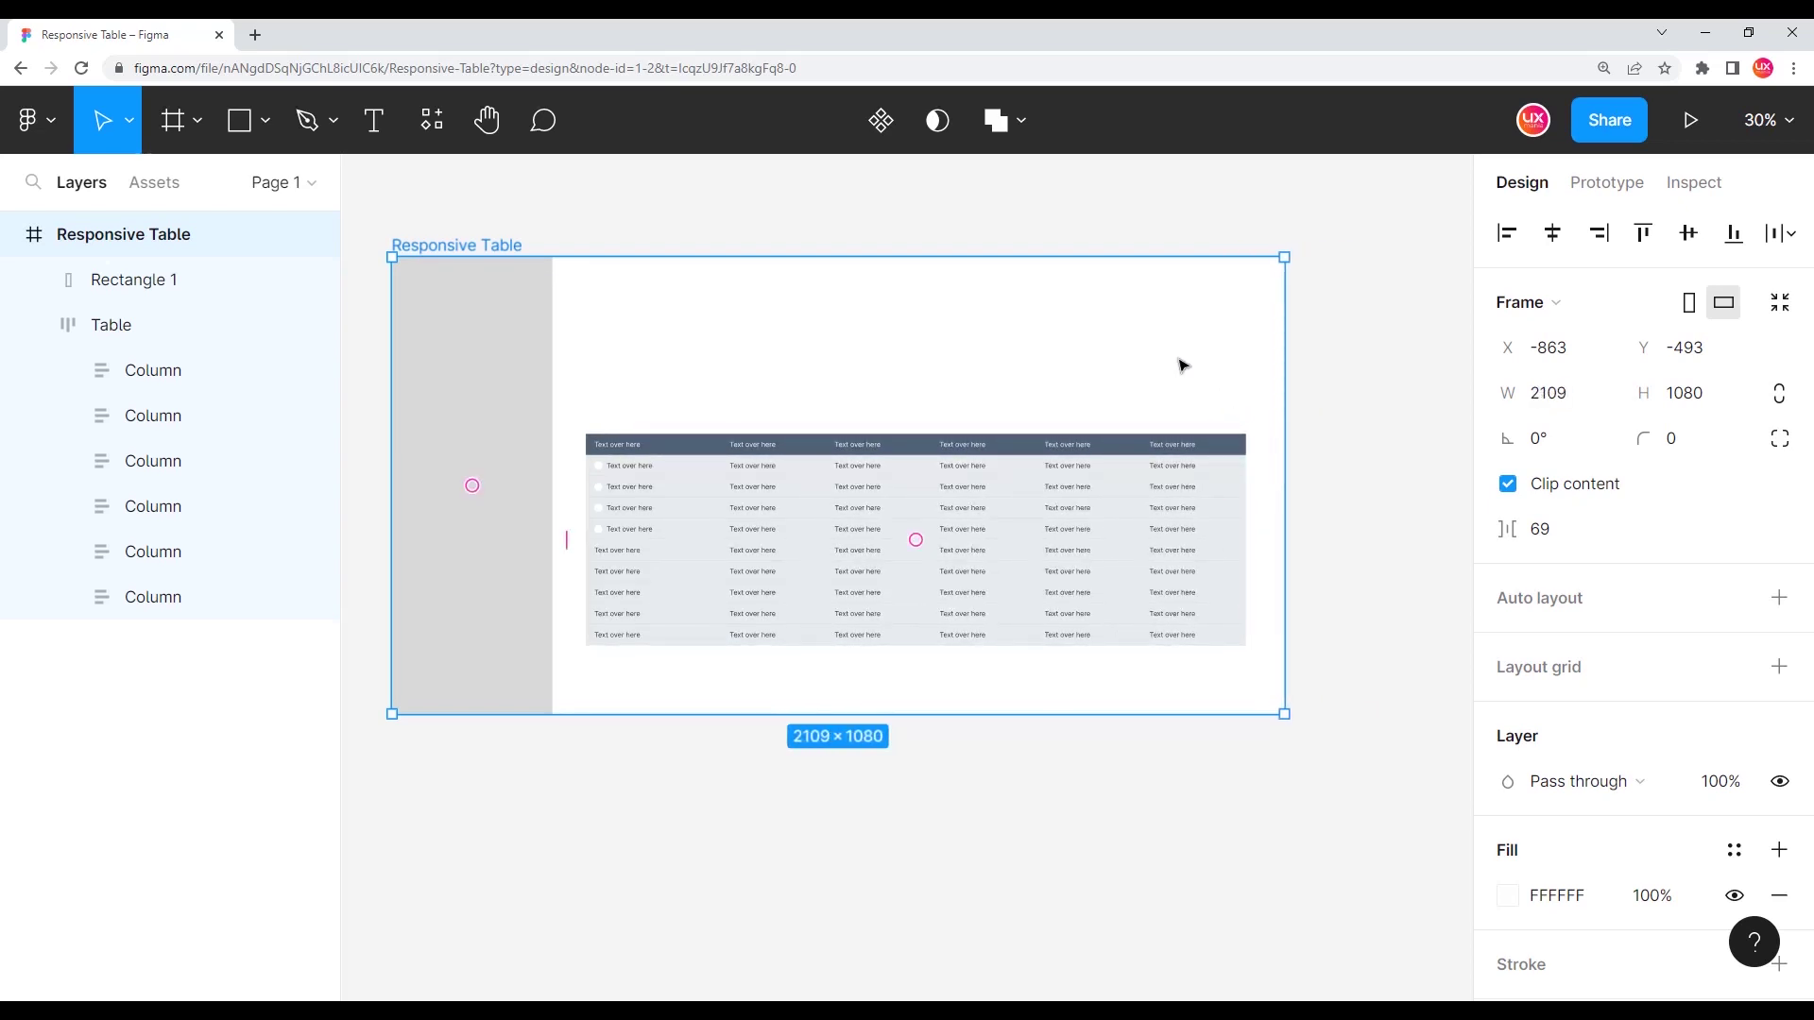
click(1124, 205)
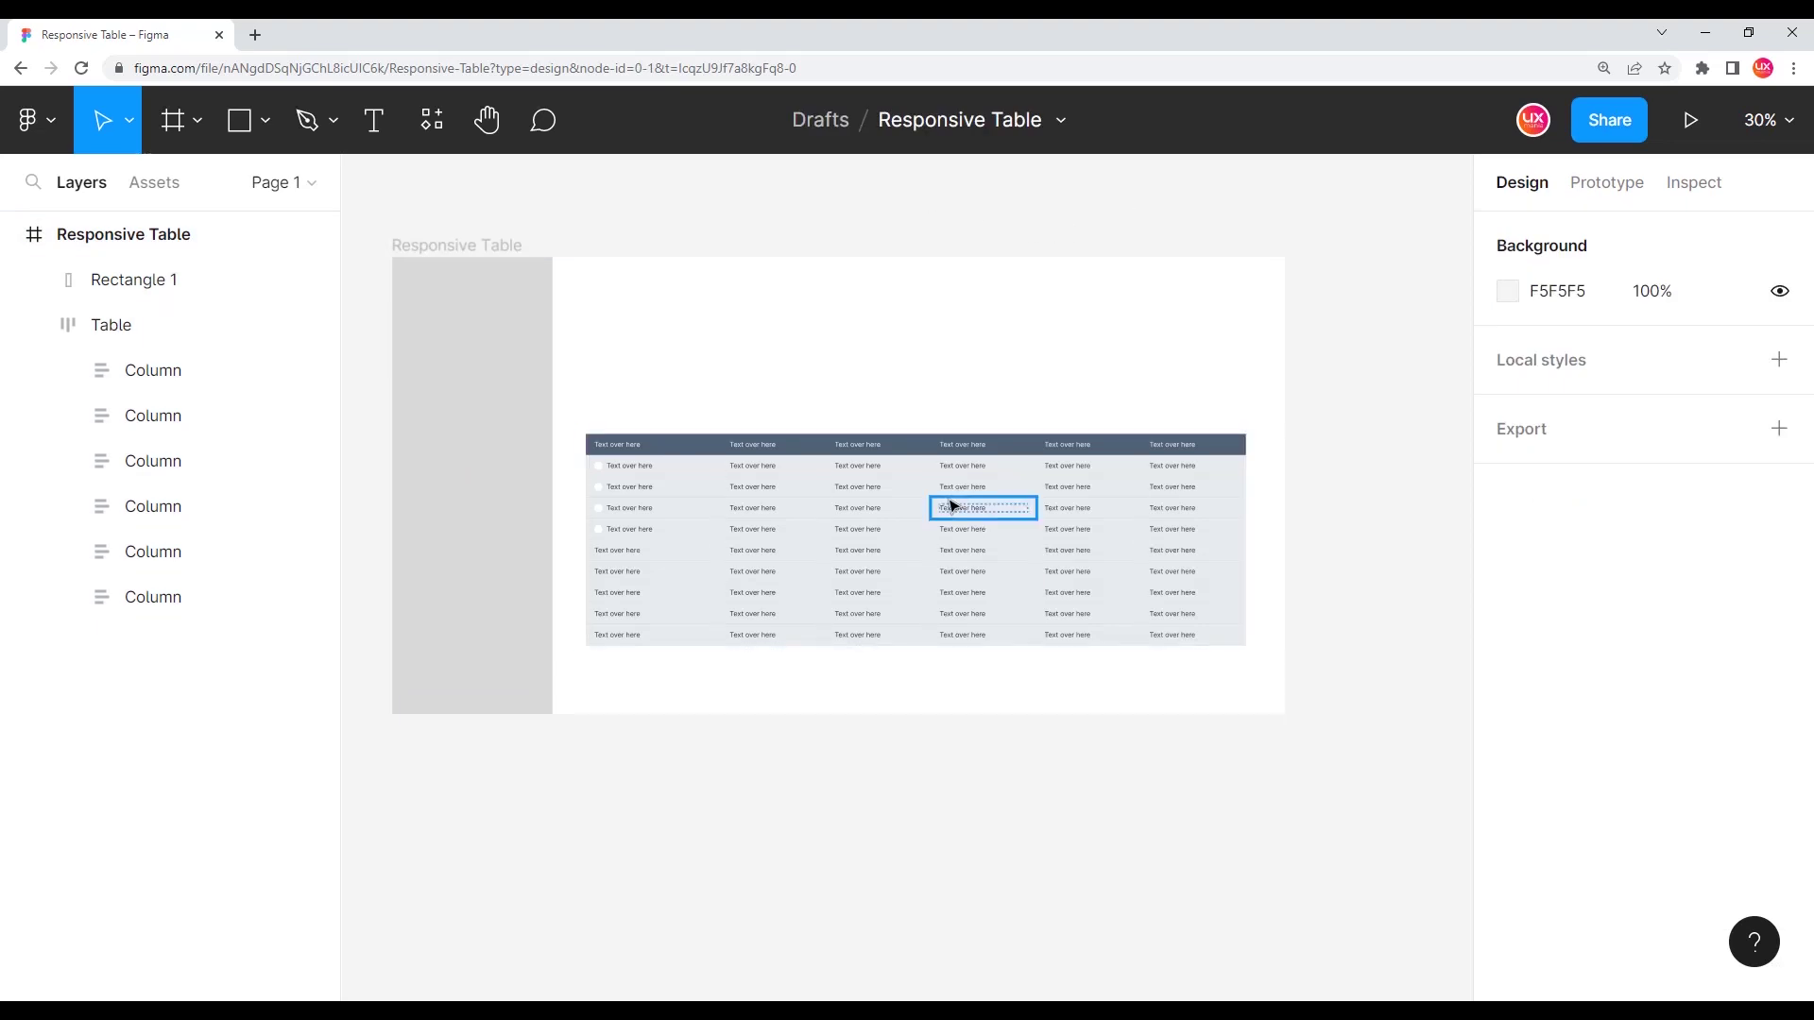
scroll(948, 507, up, 3)
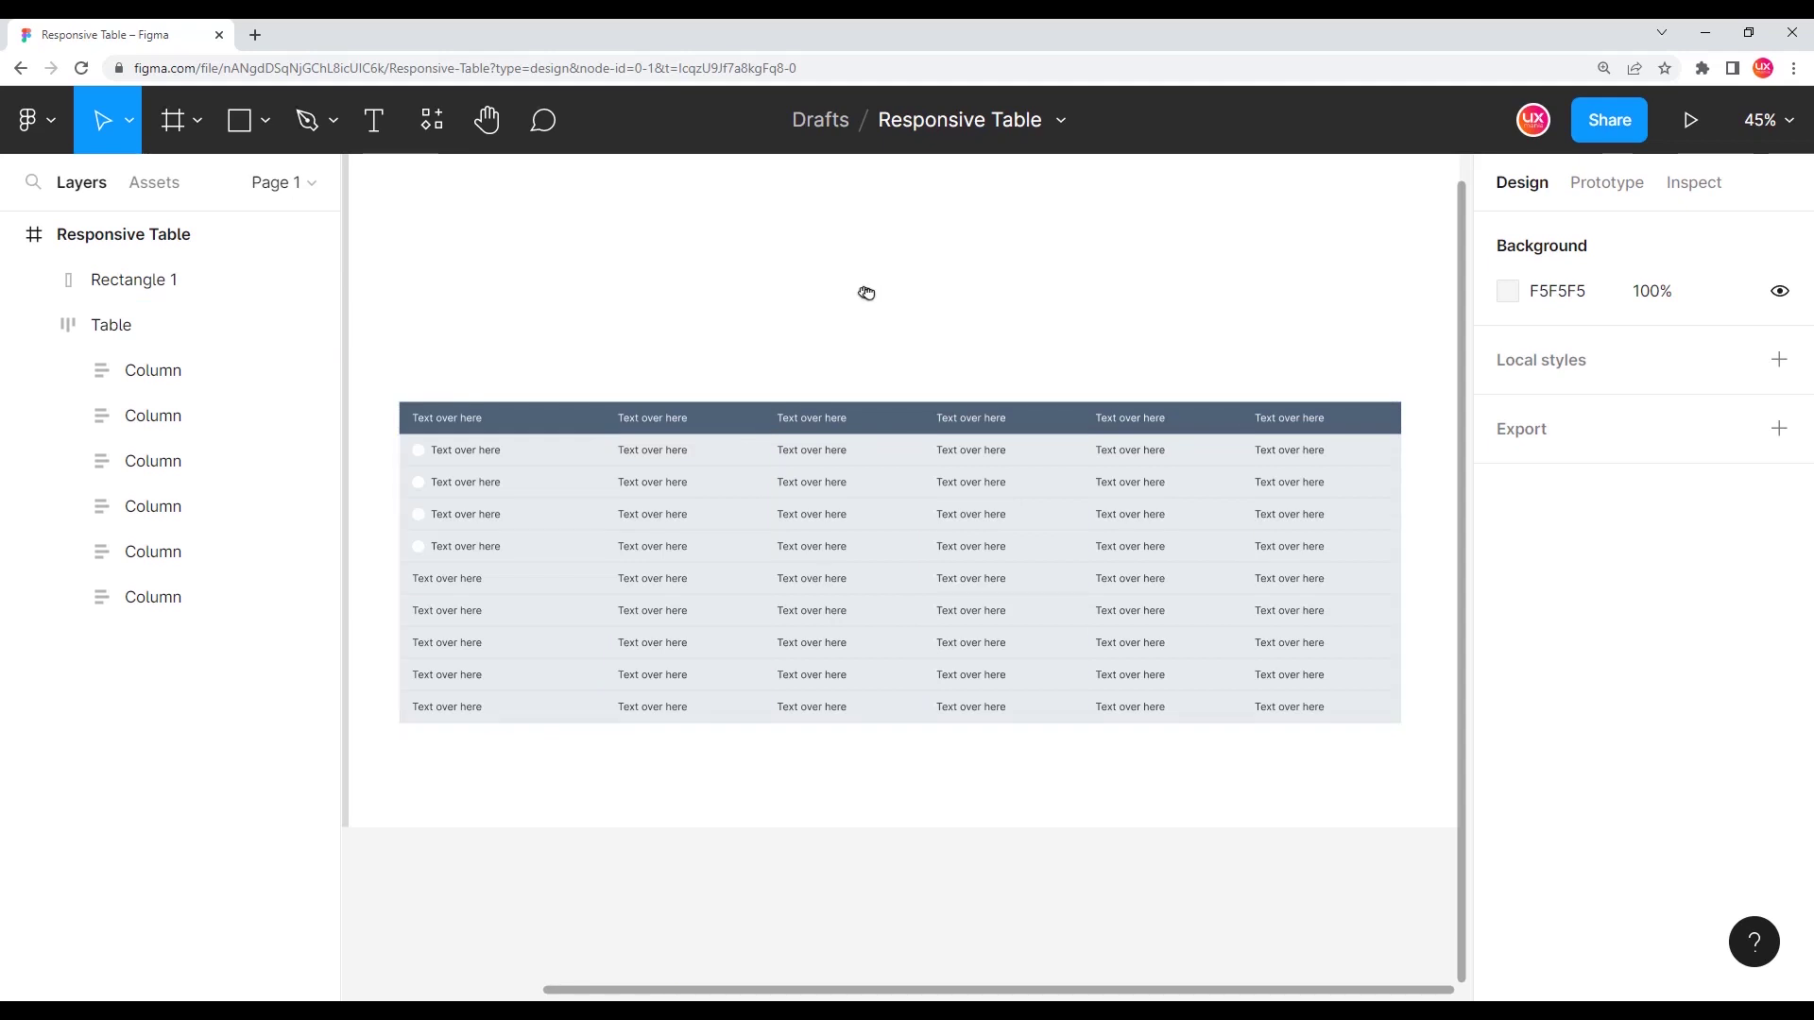
scroll(878, 302, left, 1)
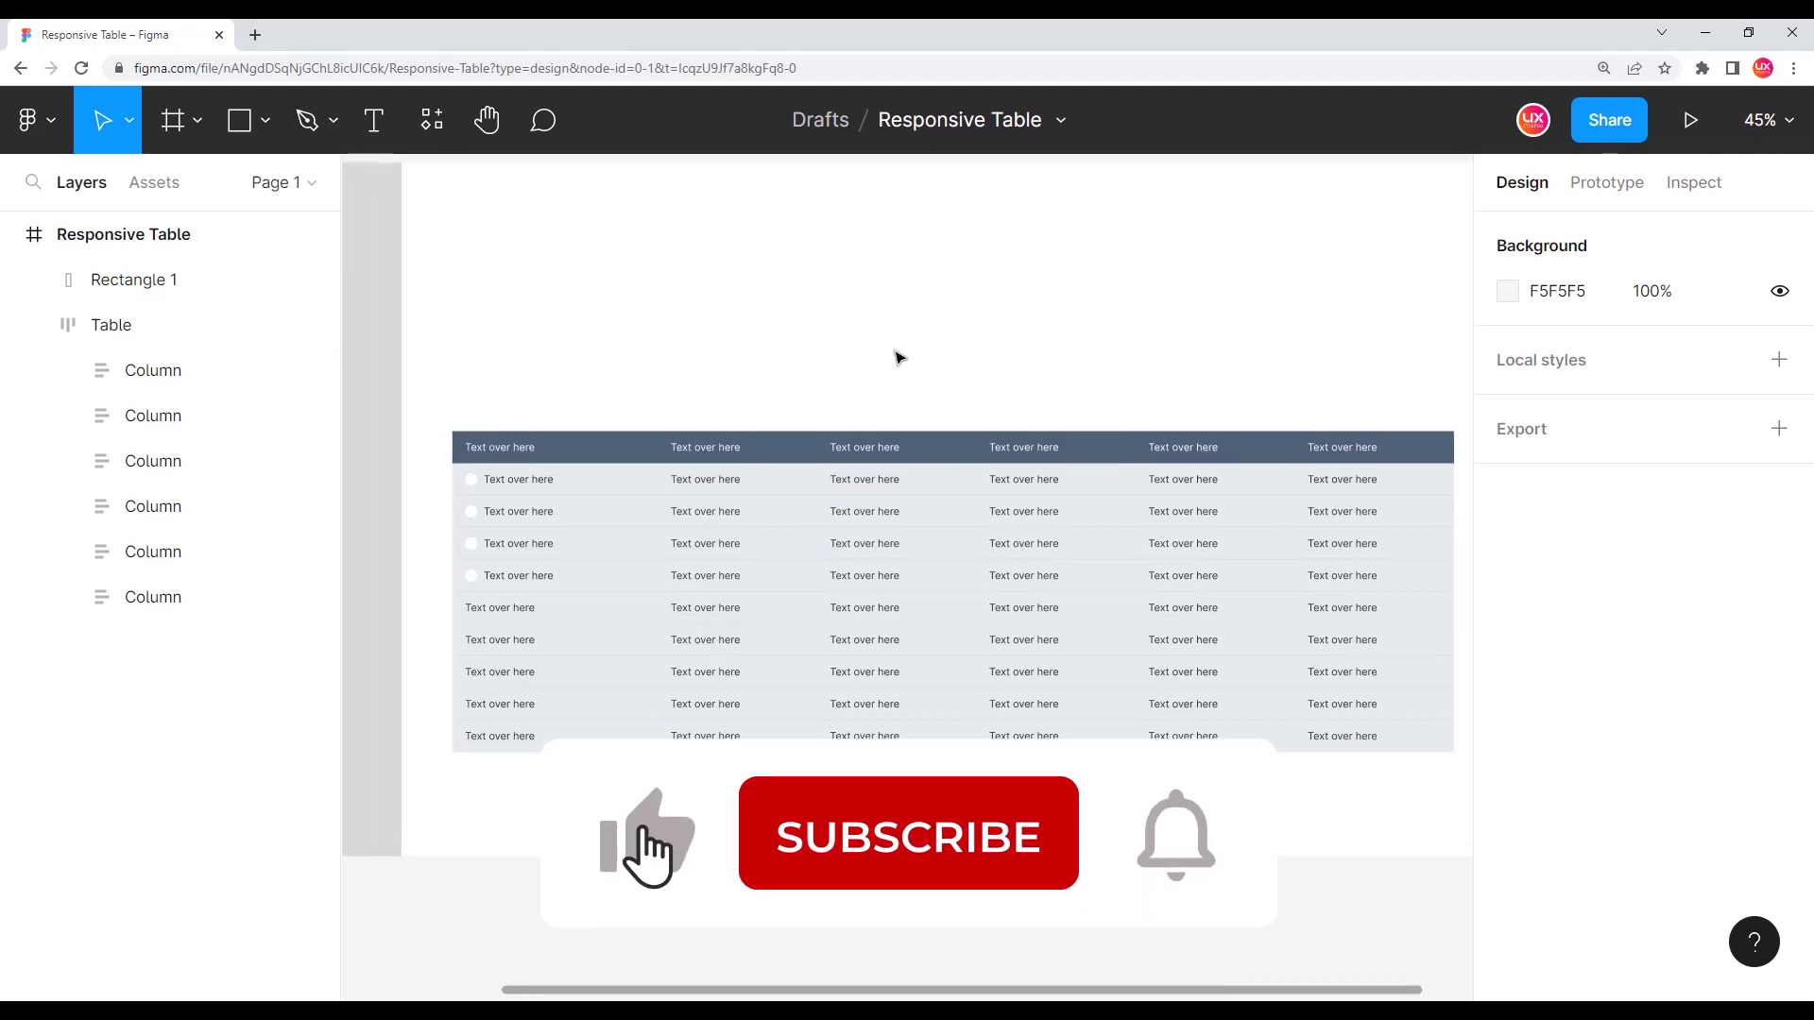